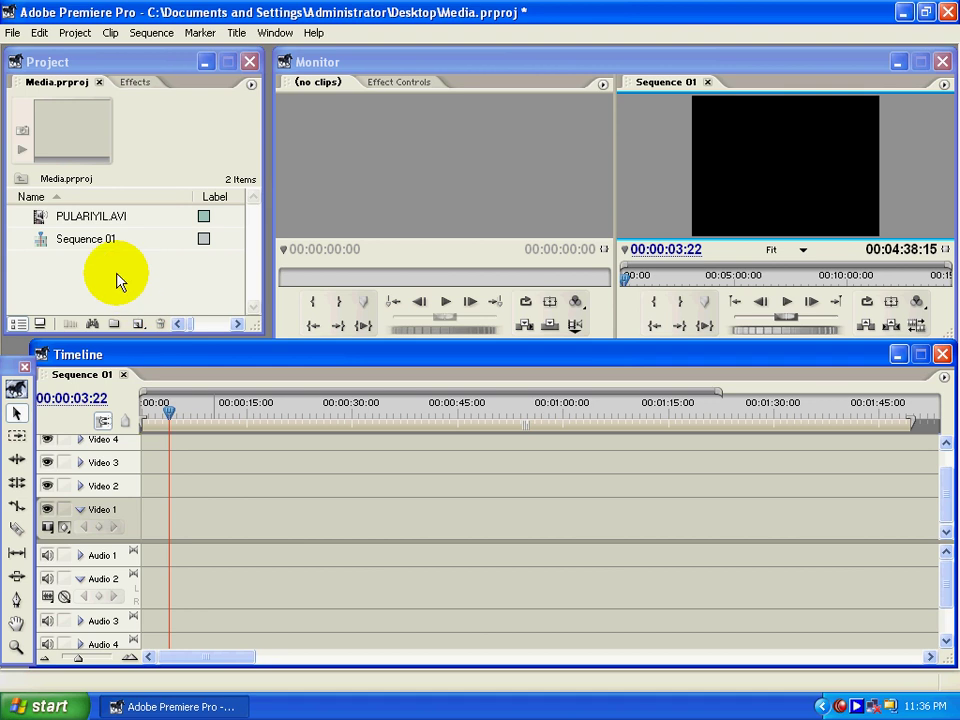
- Import Blue hills, Sunset, Water lilies and Winter from the Sample Pictures folder into the project
{"action": "right_click", "coordinate": [105, 262]}
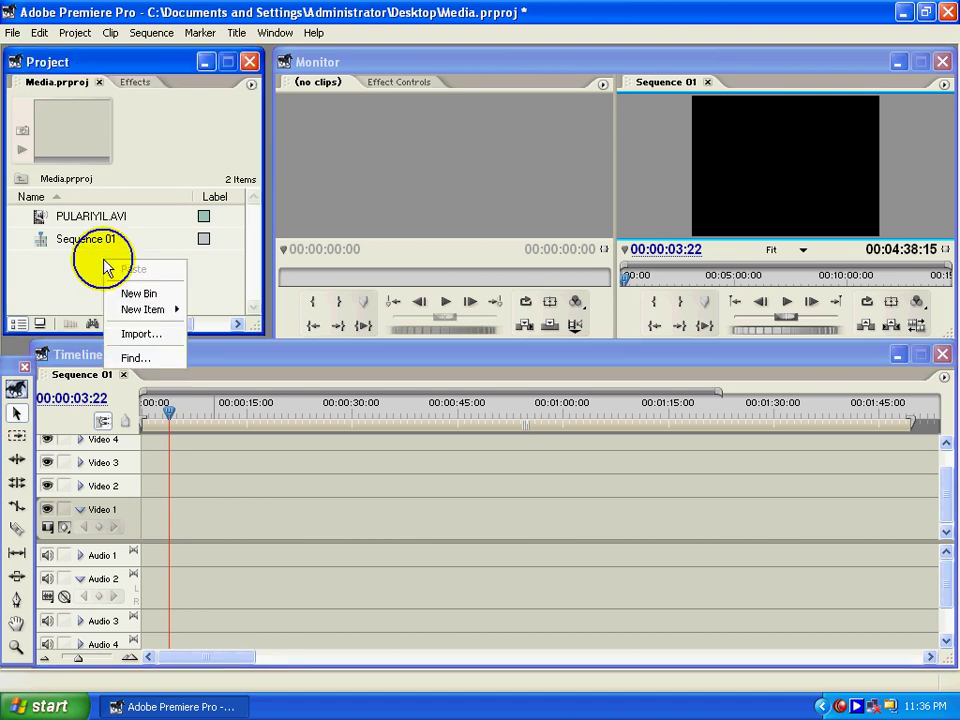
{"action": "left_click", "coordinate": [148, 342]}
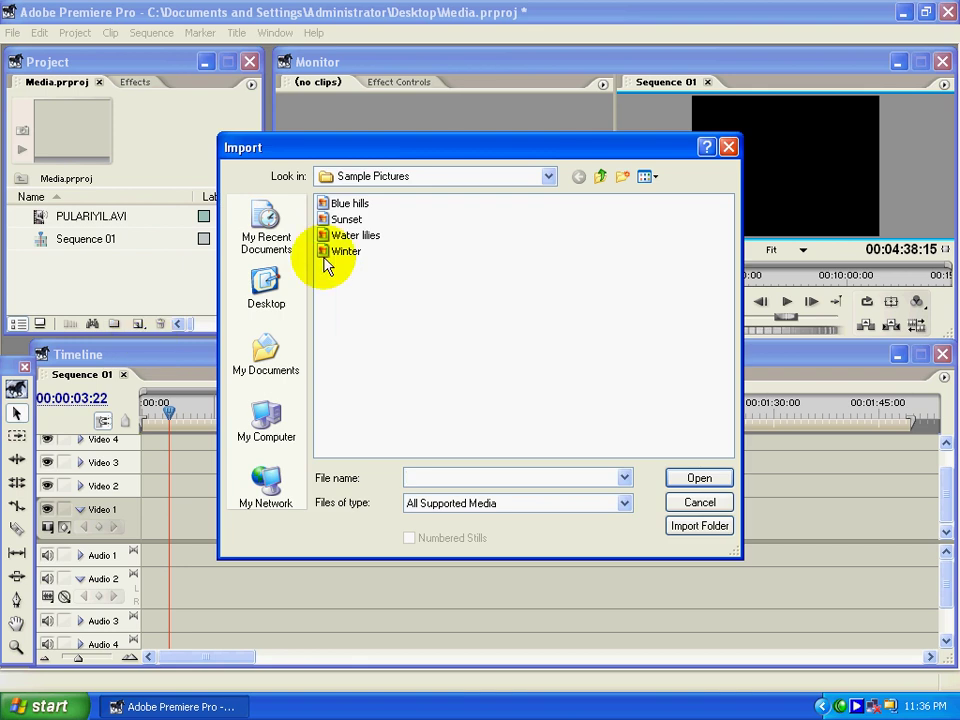
{"action": "left_click_drag", "start_coordinate": [333, 284], "coordinate": [418, 203]}
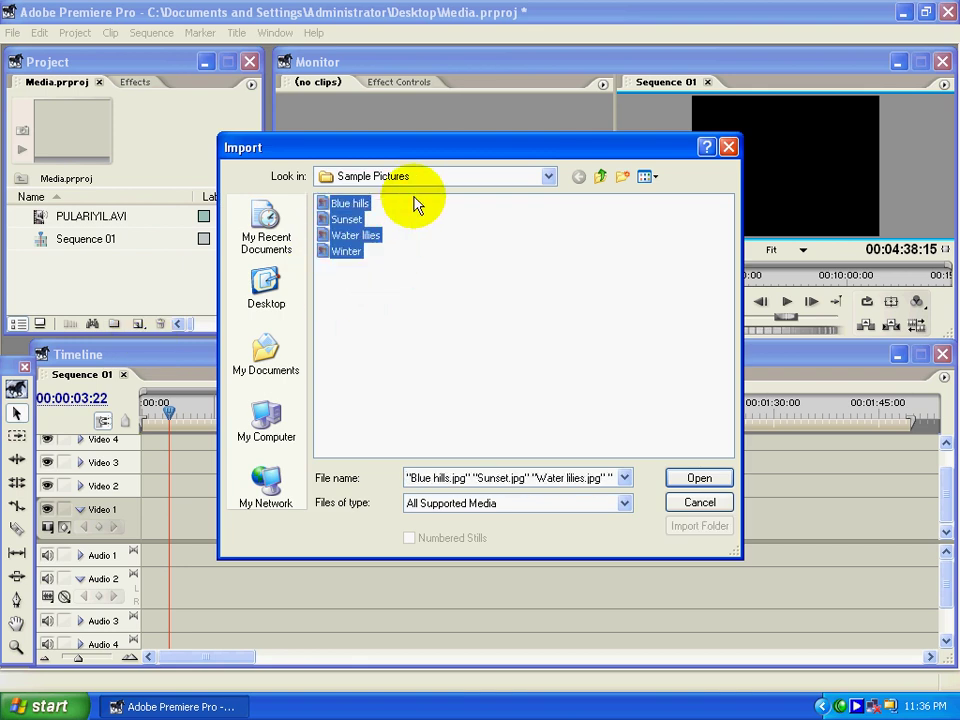
{"action": "left_click", "coordinate": [687, 480]}
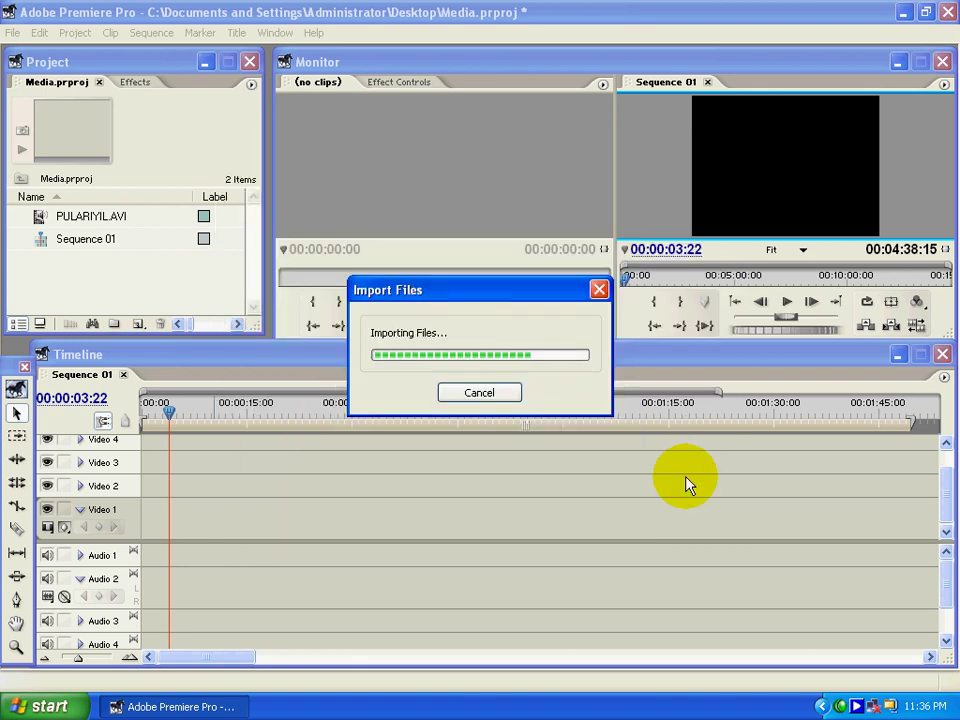
{"action": "left_click", "coordinate": [77, 306]}
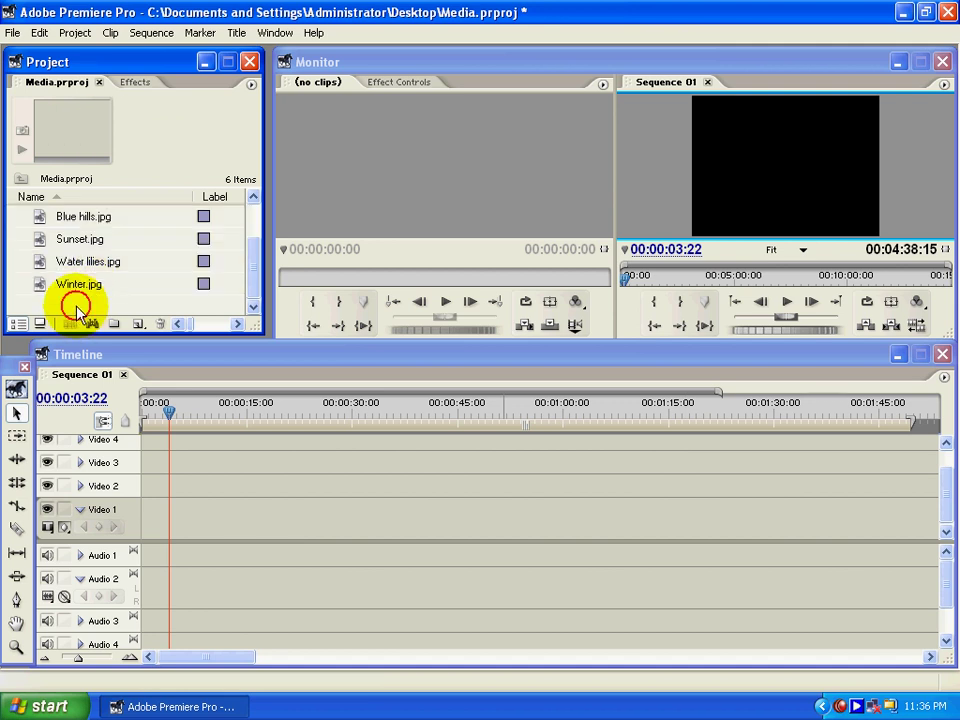
- Preview the imported Blue hills.jpg and Sunset.jpg stills, and load Blue hills.jpg into the source monitor
{"action": "left_click", "coordinate": [65, 219]}
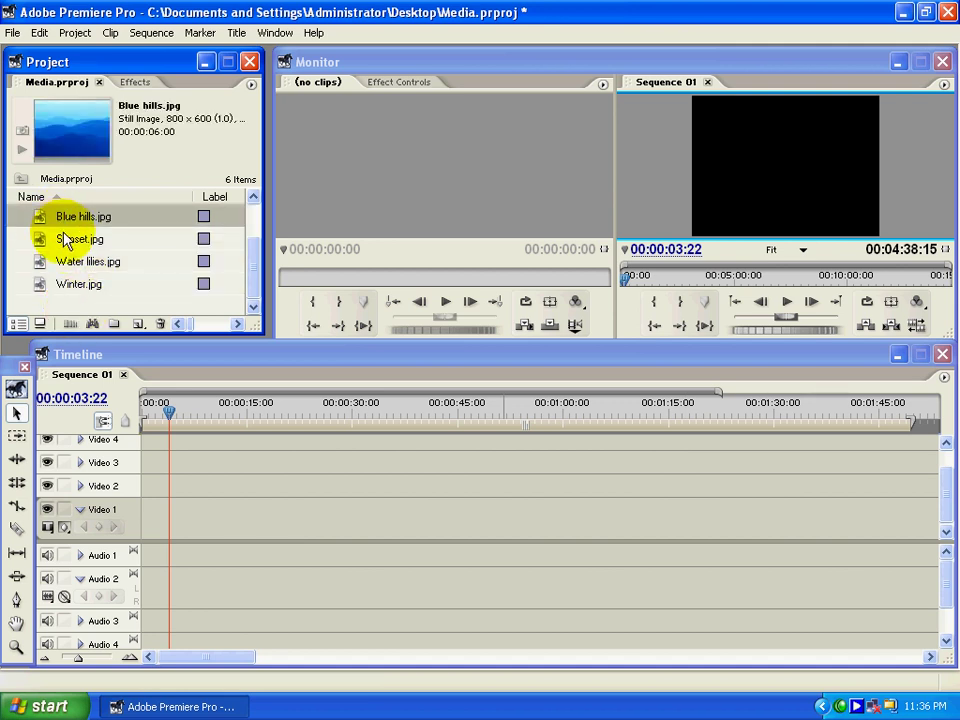
{"action": "left_click", "coordinate": [62, 240]}
{"action": "left_click", "coordinate": [52, 220]}
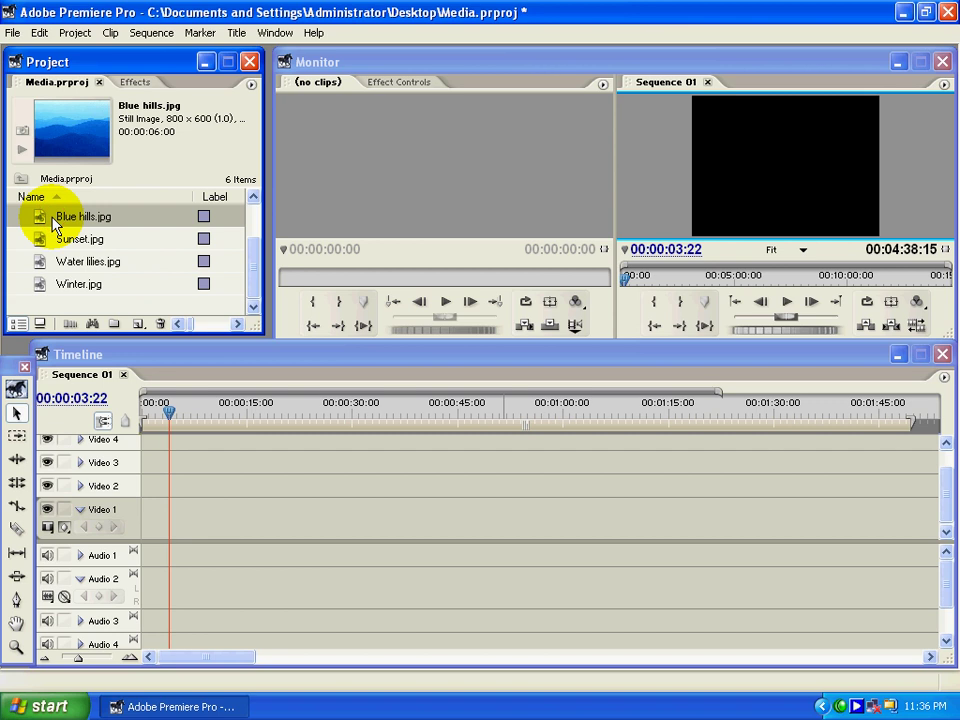
{"action": "left_click_drag", "start_coordinate": [55, 224], "coordinate": [397, 190]}
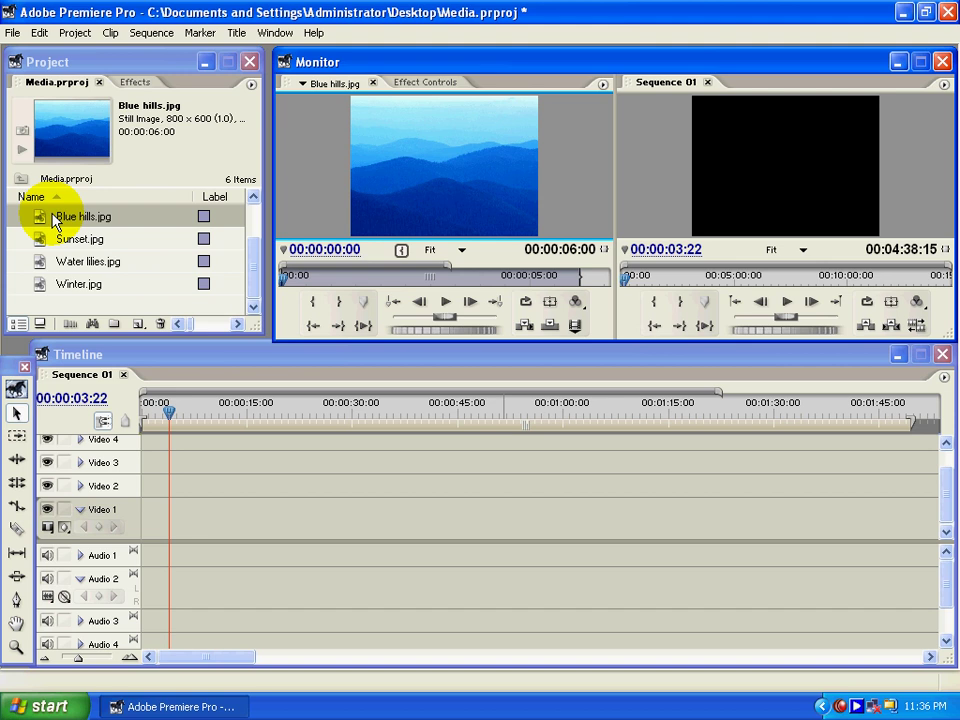
- Place Blue hills.jpg, Sunset.jpg, Water lilies.jpg and Winter.jpg end to end on Video 1, leaving empty space before the first clip
{"action": "left_click_drag", "start_coordinate": [55, 222], "coordinate": [216, 518]}
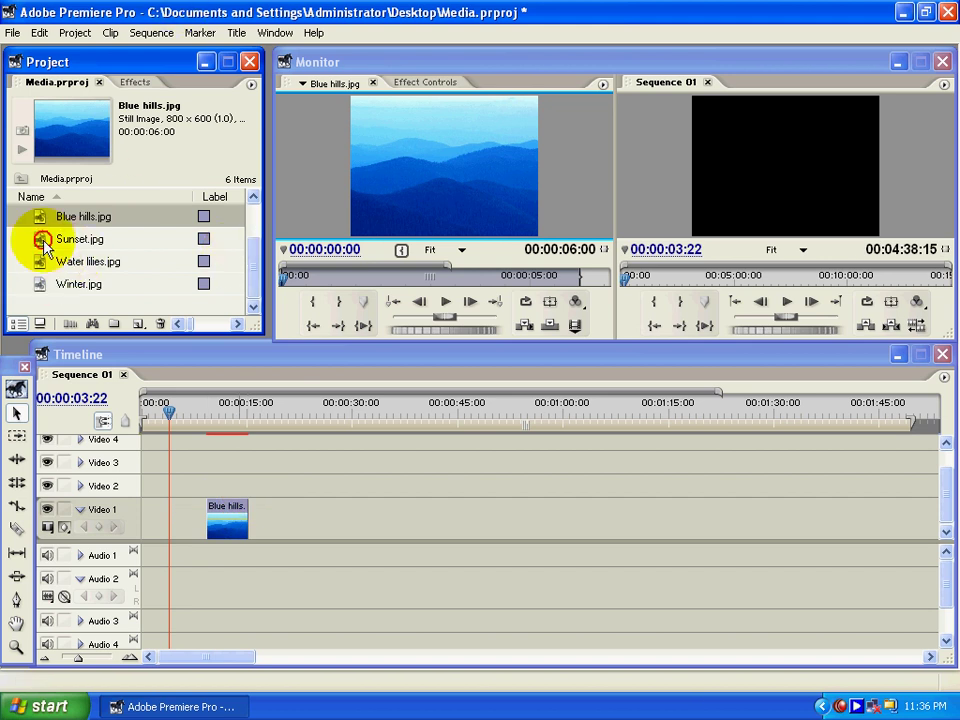
{"action": "left_click_drag", "start_coordinate": [44, 244], "coordinate": [266, 521]}
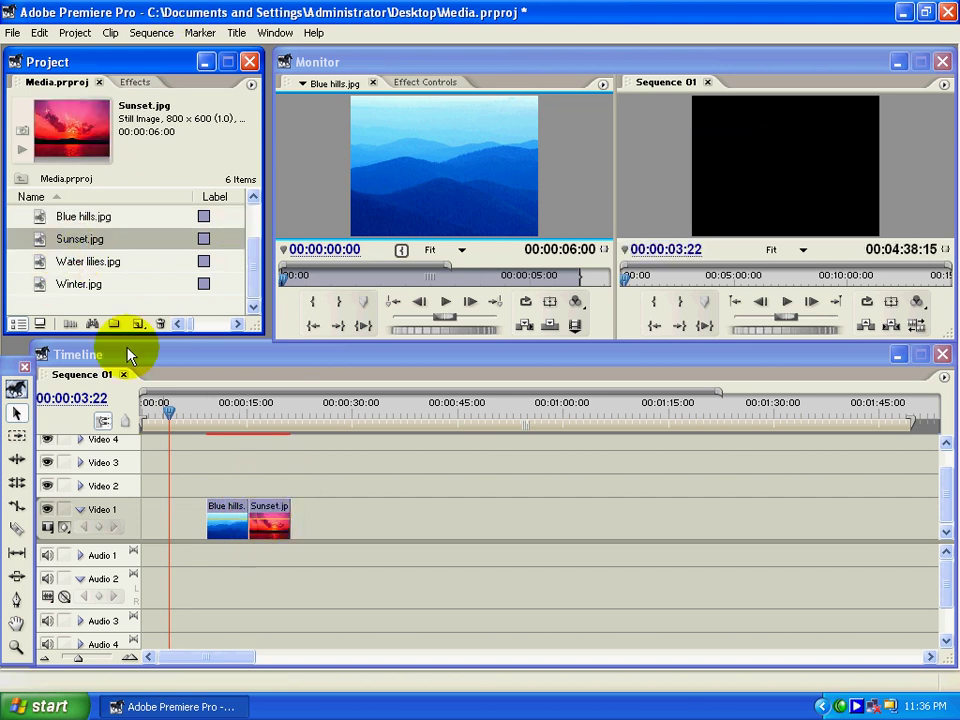
{"action": "left_click_drag", "start_coordinate": [40, 260], "coordinate": [302, 512]}
{"action": "left_click_drag", "start_coordinate": [75, 284], "coordinate": [338, 523]}
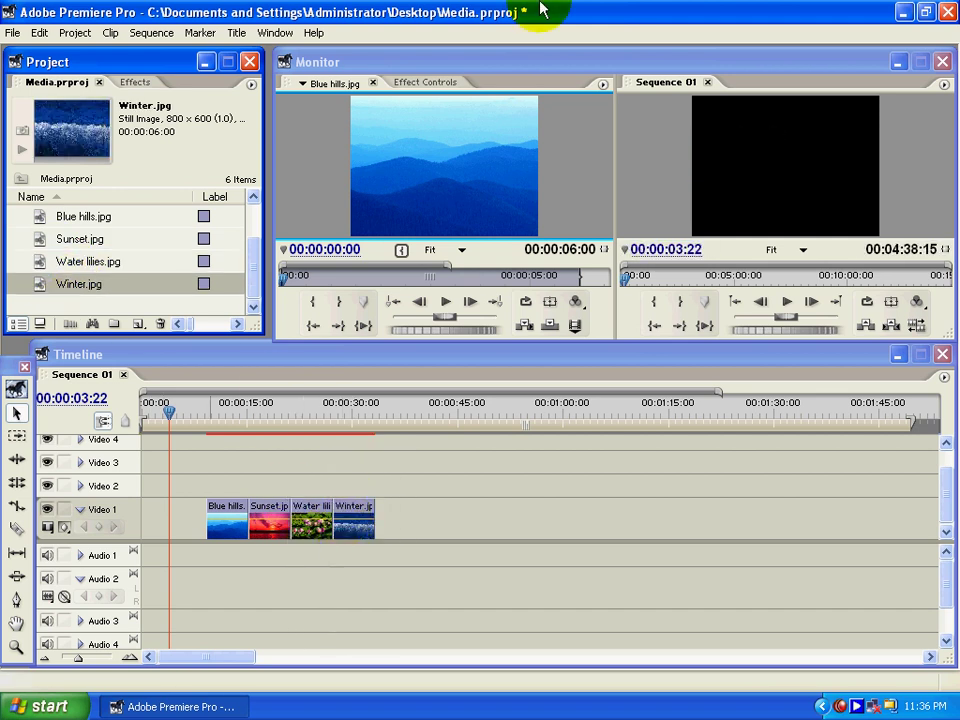
- Play back the sequence from the start of the Blue hills.jpg clip and stop within that clip
{"action": "left_click", "coordinate": [208, 418]}
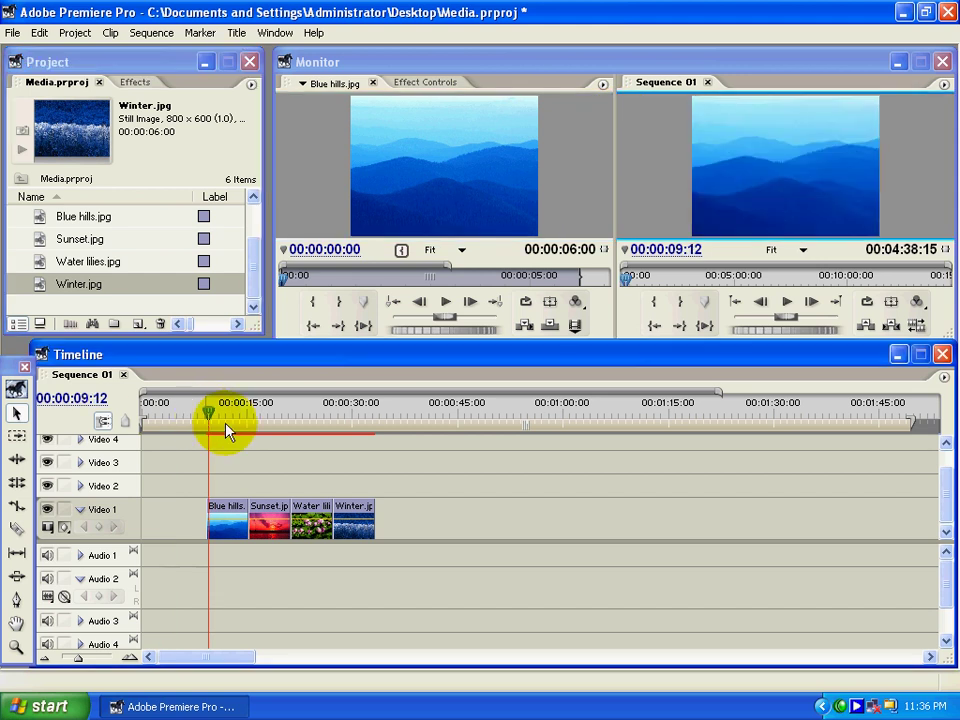
{"action": "key", "text": "space"}
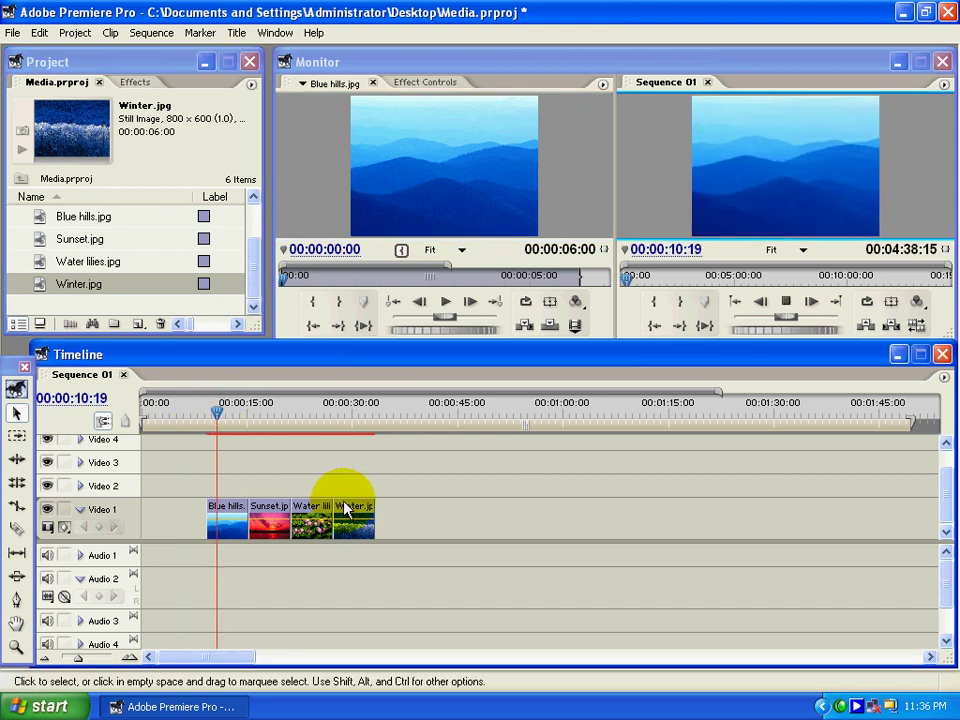
{"action": "left_click", "coordinate": [236, 416]}
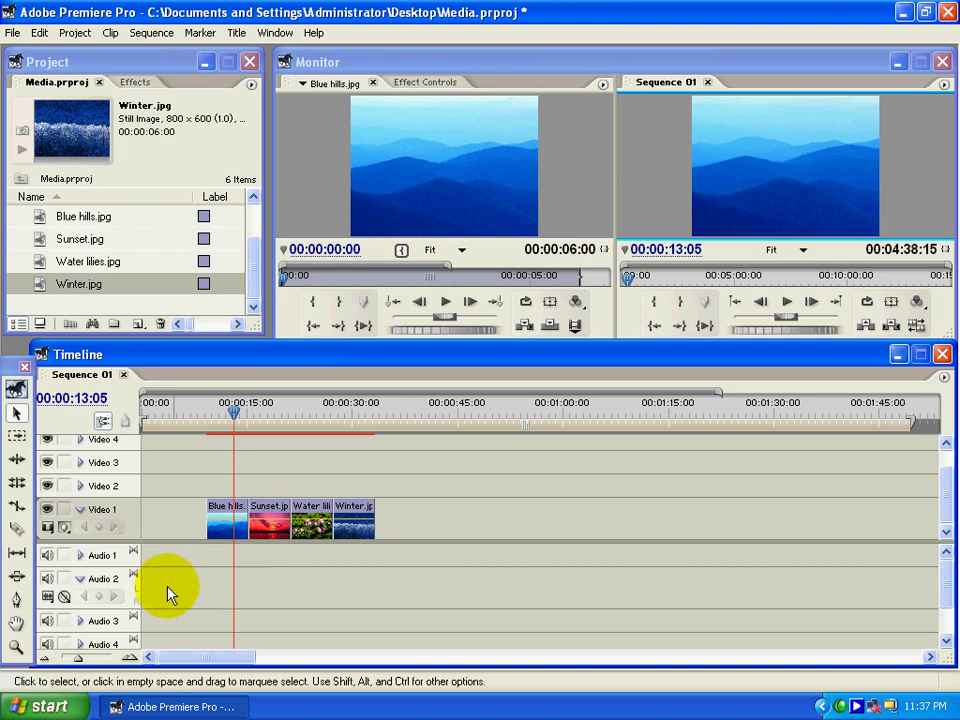
- Add opacity keyframes to the Blue hills.jpg clip on Video 1 at its start and at 00:00:10:19
{"action": "left_click", "coordinate": [16, 646]}
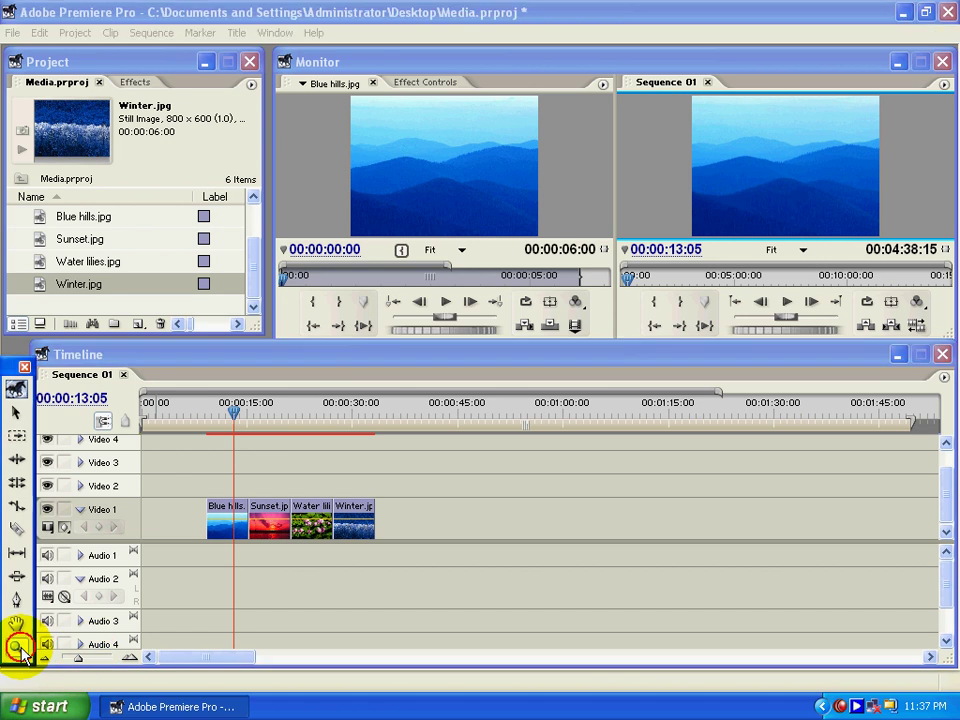
{"action": "left_click", "coordinate": [298, 500]}
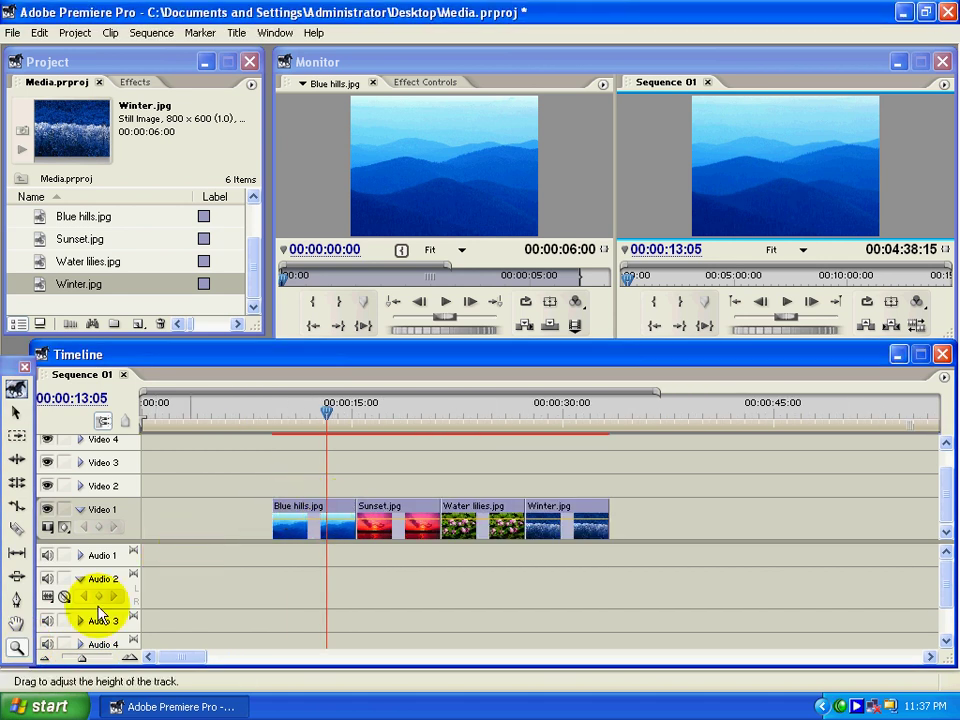
{"action": "left_click", "coordinate": [15, 412]}
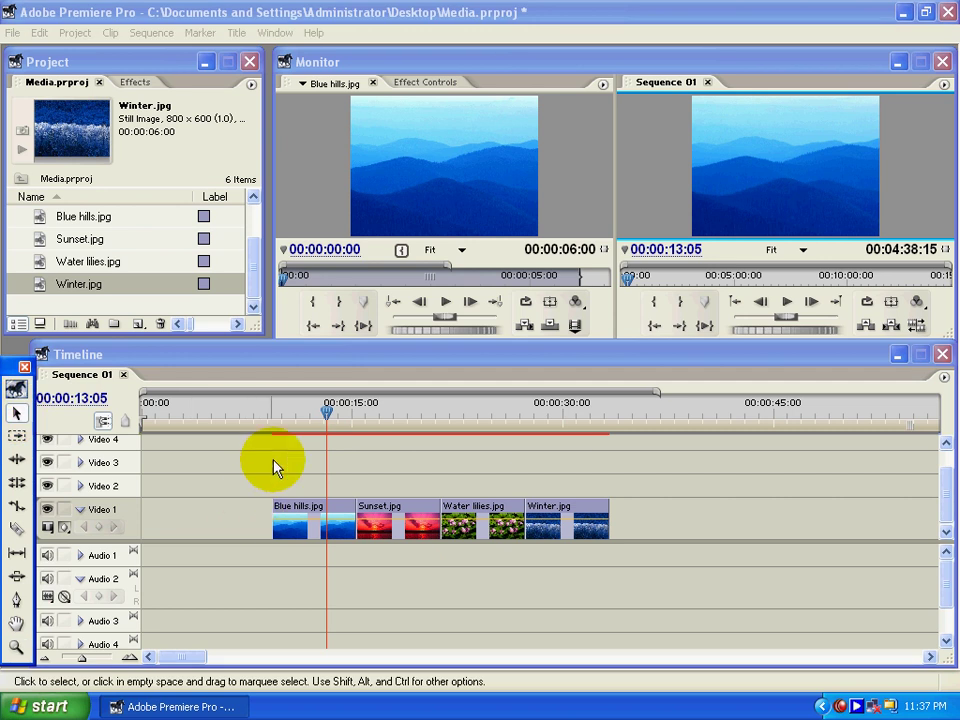
{"action": "left_click_drag", "start_coordinate": [326, 418], "coordinate": [304, 422]}
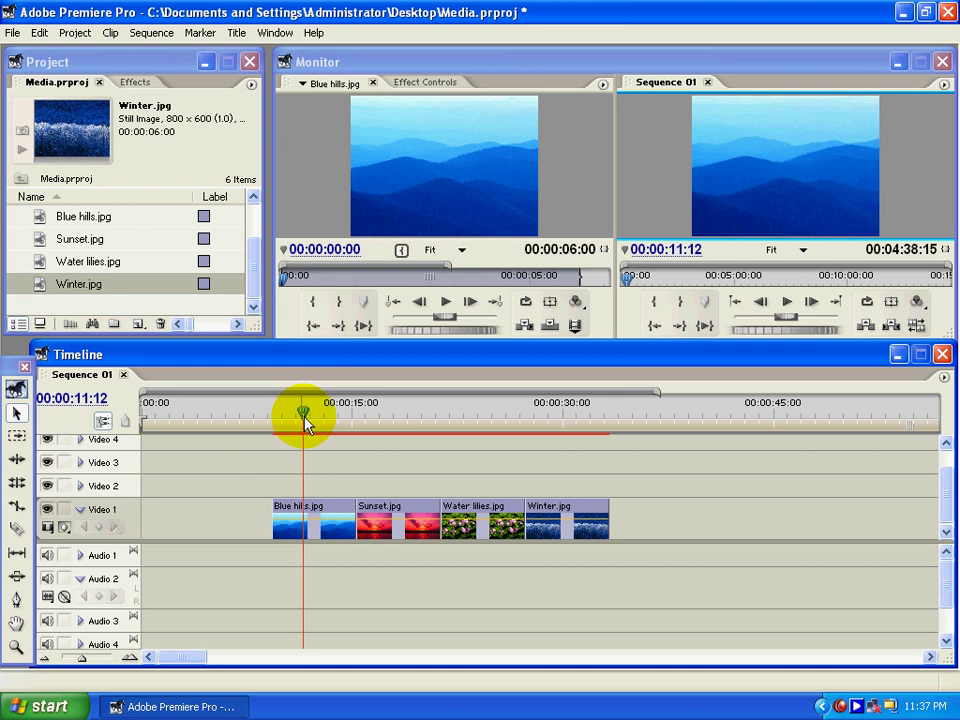
{"action": "left_click", "coordinate": [324, 514]}
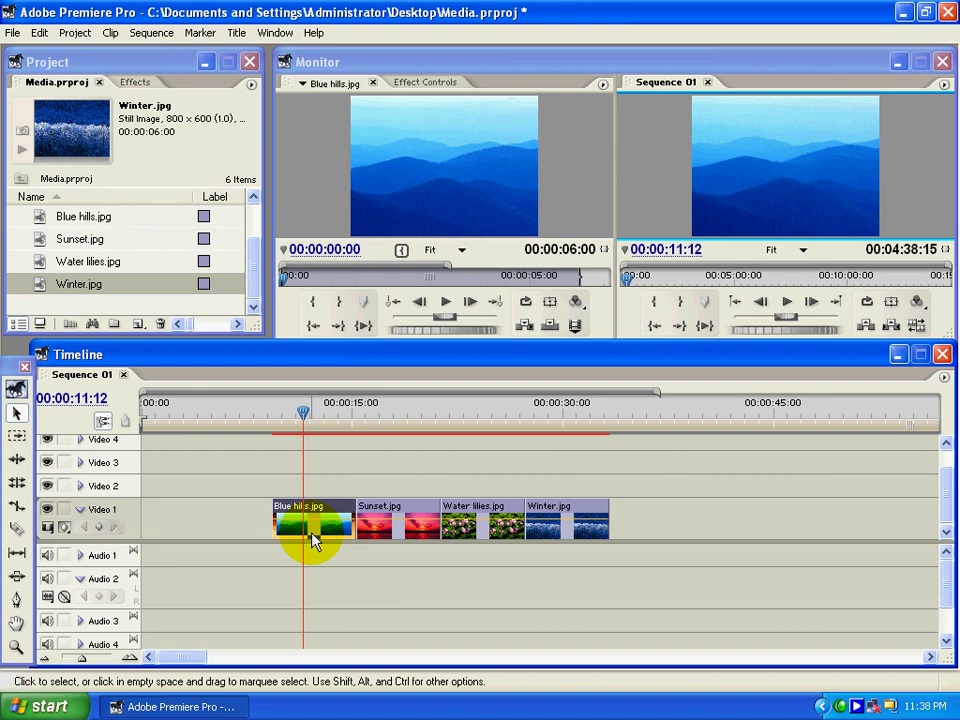
{"action": "key", "text": "Page_Up"}
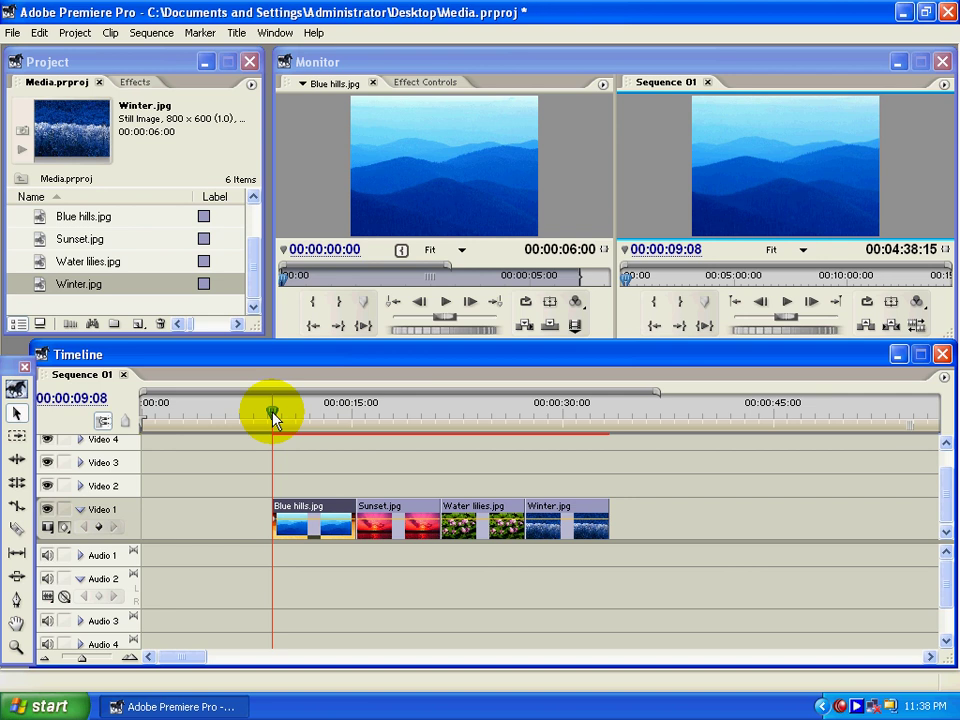
{"action": "left_click_drag", "start_coordinate": [273, 415], "coordinate": [293, 415]}
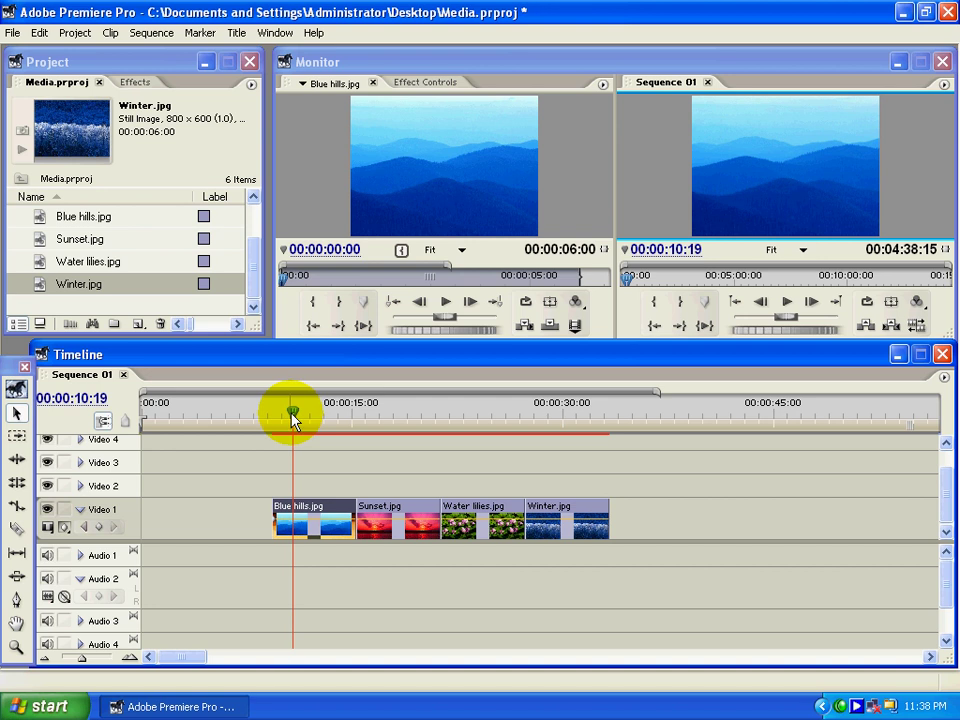
{"action": "left_click", "coordinate": [16, 599]}
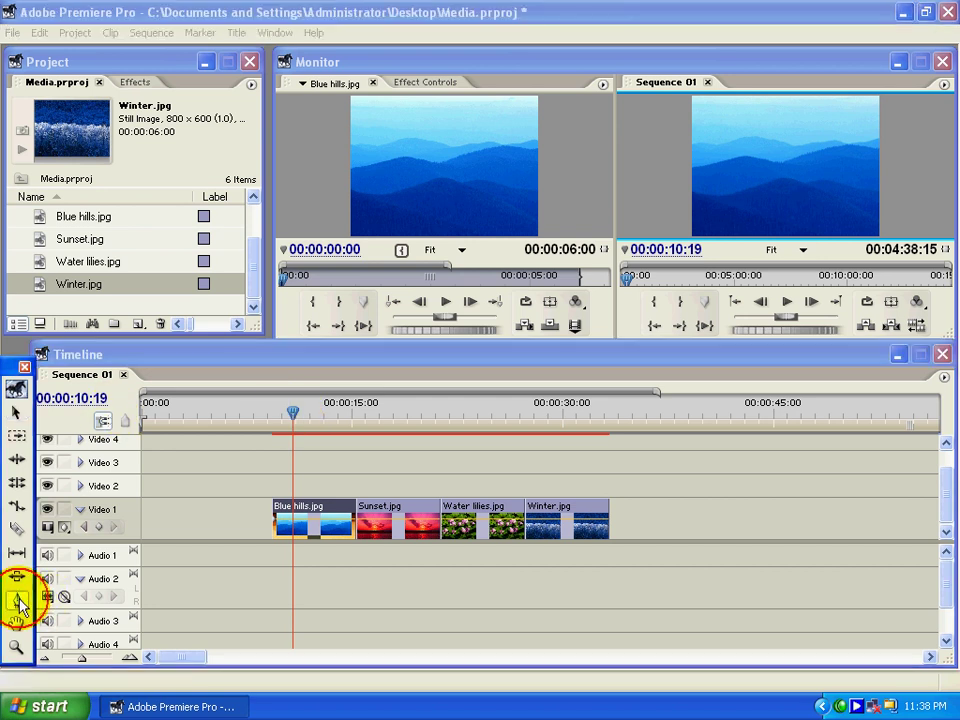
{"action": "left_click", "coordinate": [293, 519]}
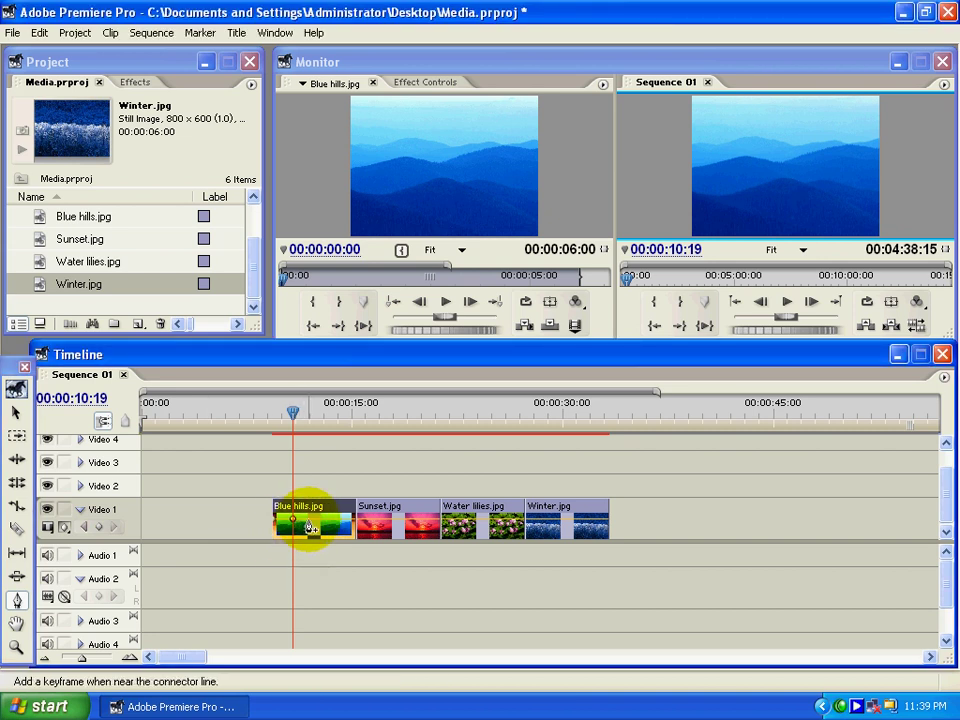
{"action": "left_click", "coordinate": [308, 519]}
{"action": "left_click", "coordinate": [330, 520]}
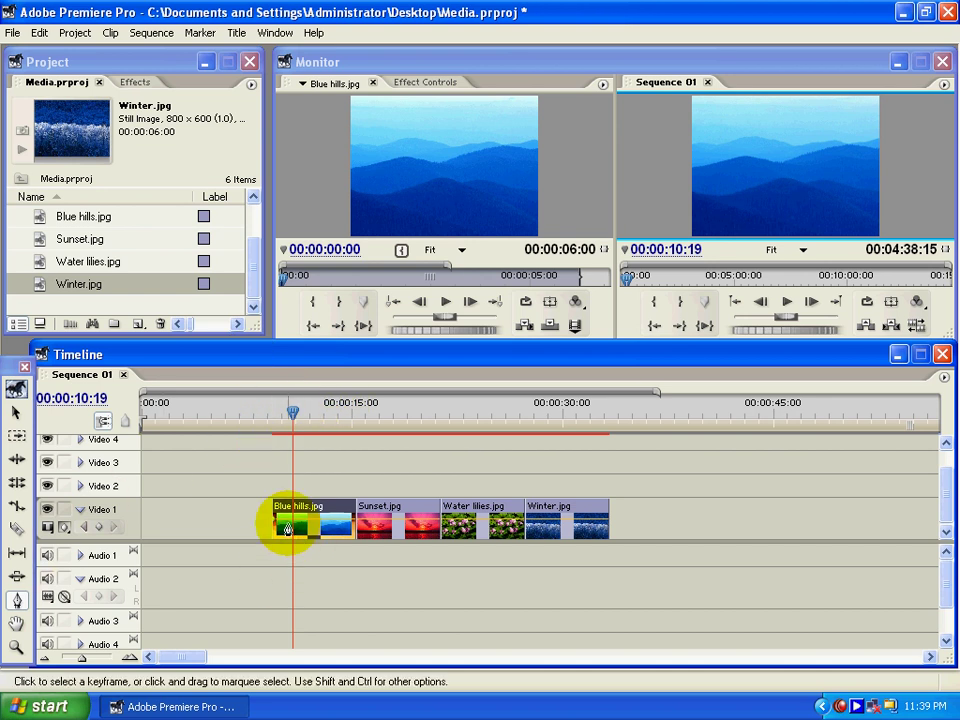
{"action": "left_click", "coordinate": [98, 527]}
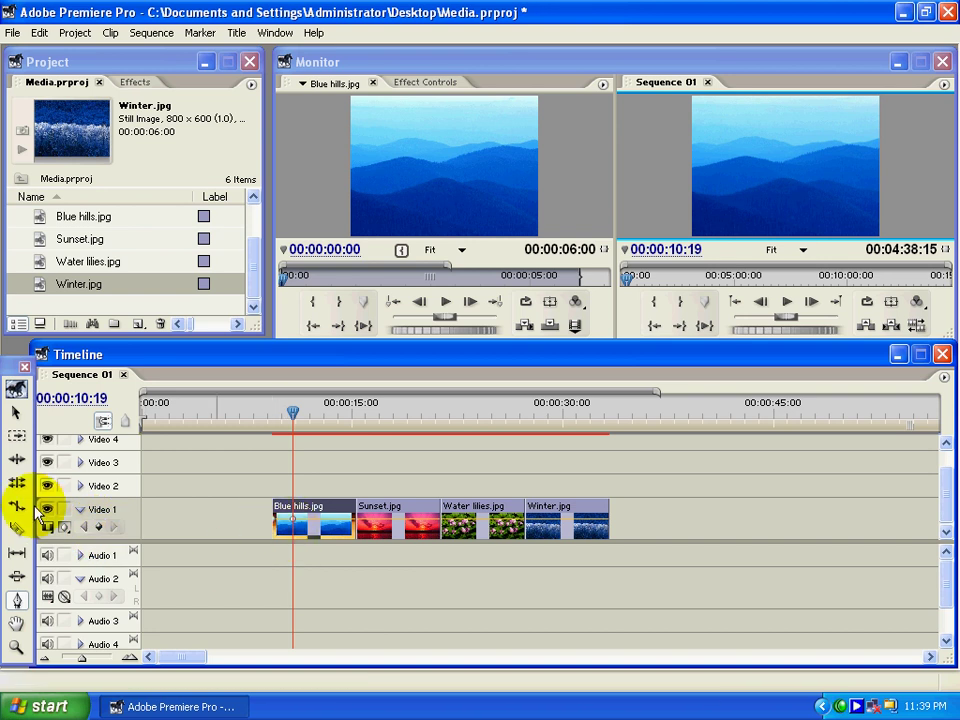
- Lower the opacity keyframe at the start of Blue hills.jpg to fade it in from black, and play back the fade-in
{"action": "left_click", "coordinate": [15, 412]}
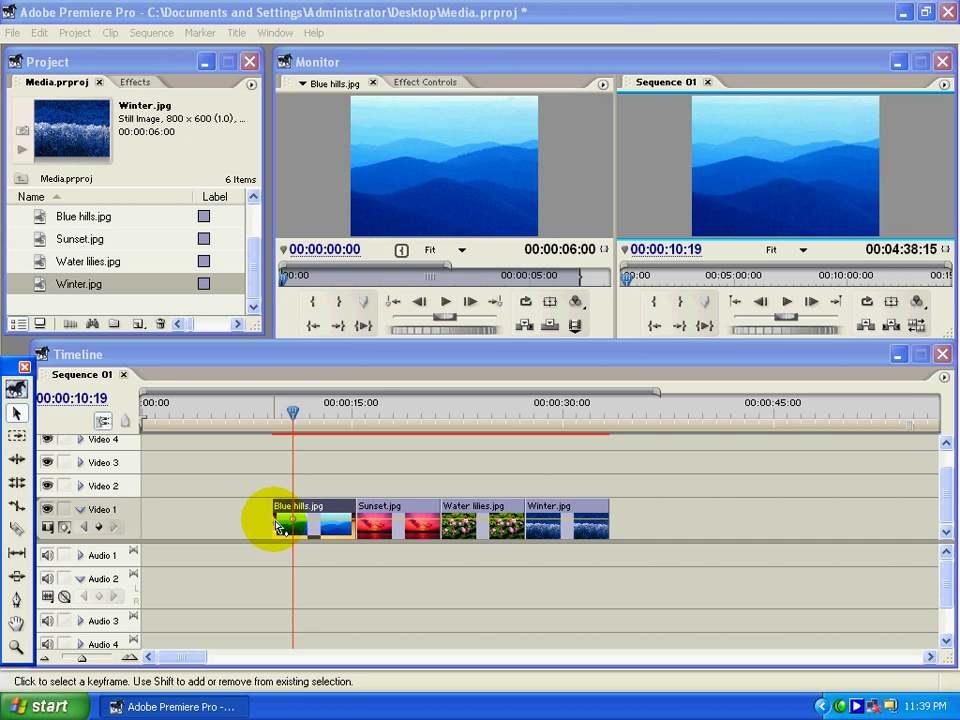
{"action": "left_click_drag", "start_coordinate": [278, 526], "coordinate": [279, 550]}
{"action": "left_click", "coordinate": [273, 421]}
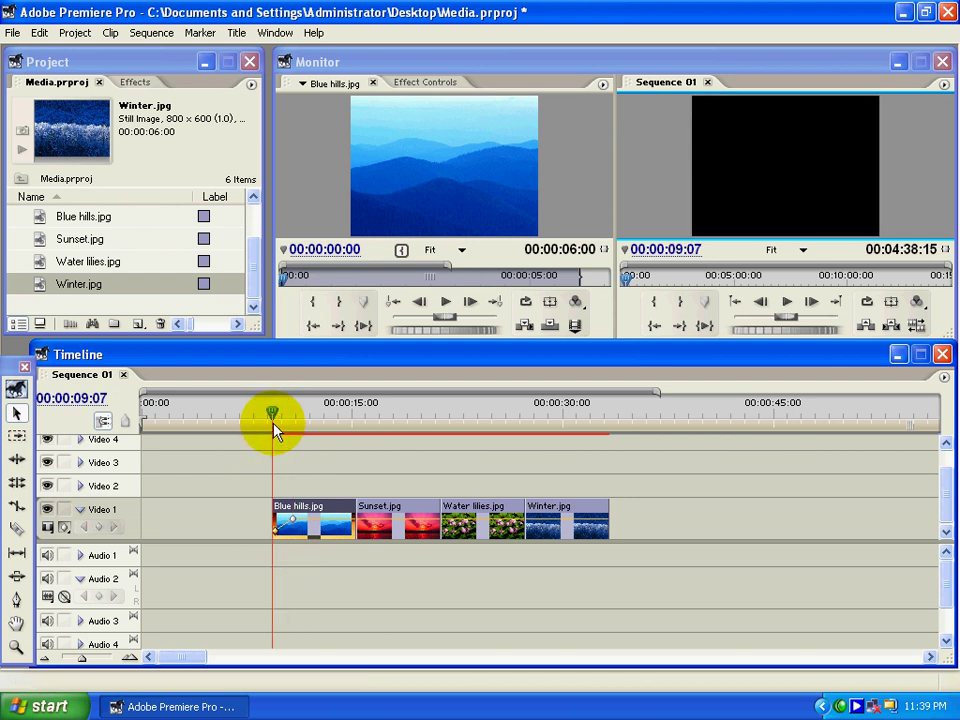
{"action": "key", "text": "space"}
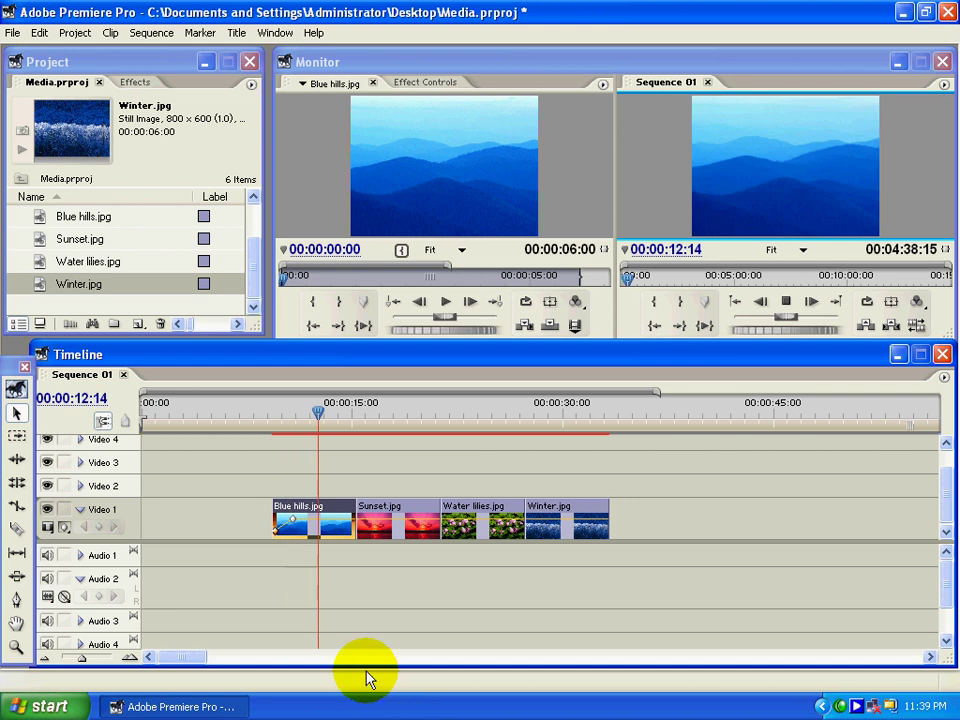
{"action": "left_click", "coordinate": [273, 418]}
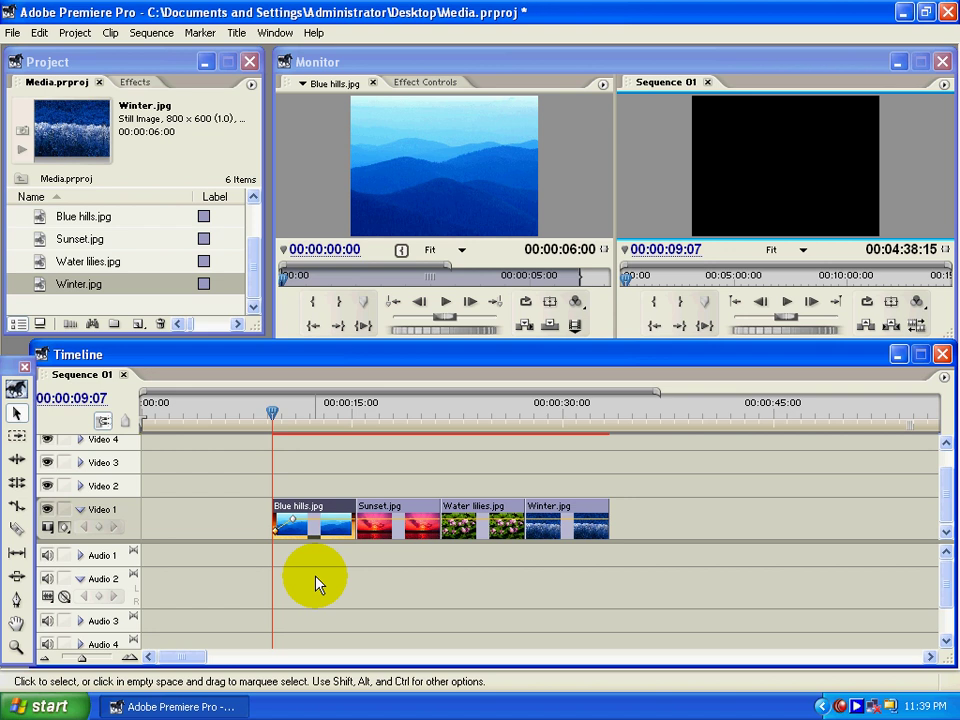
{"action": "key", "text": "space"}
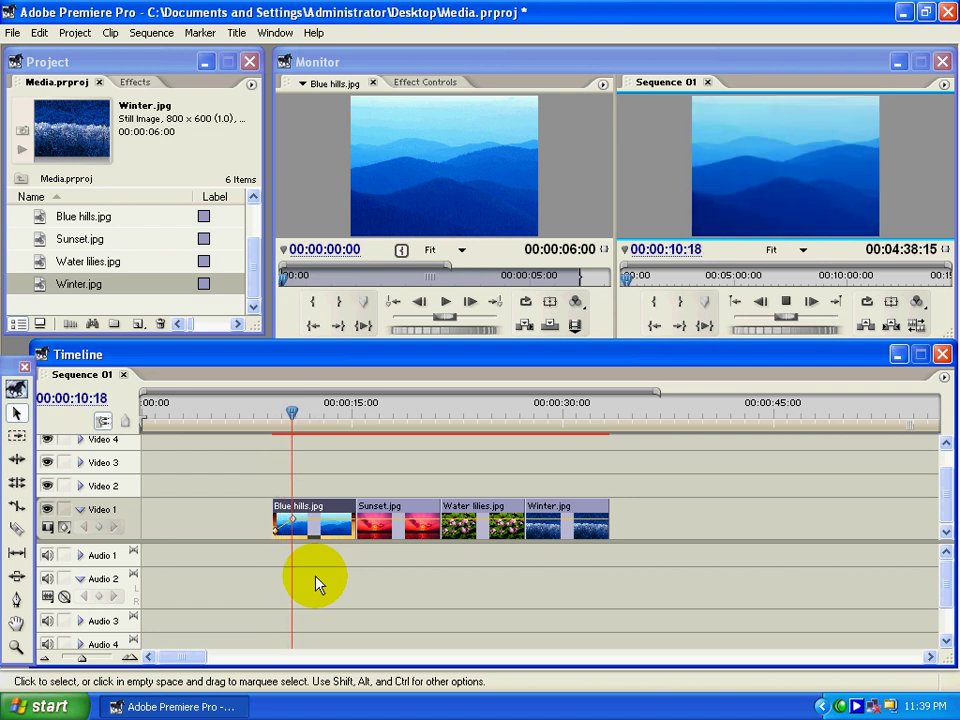
{"action": "left_click", "coordinate": [312, 408]}
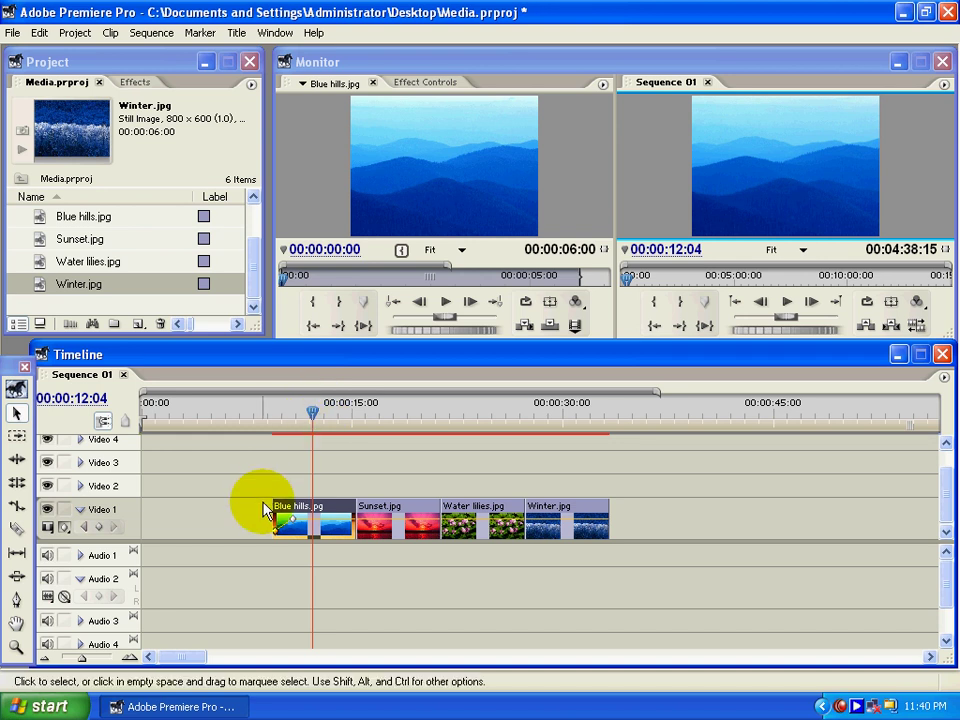
- Move the Blue hills.jpg clip about half a second earlier on Video 1, and set the playhead to 00:00:13:14
{"action": "key", "text": "="}
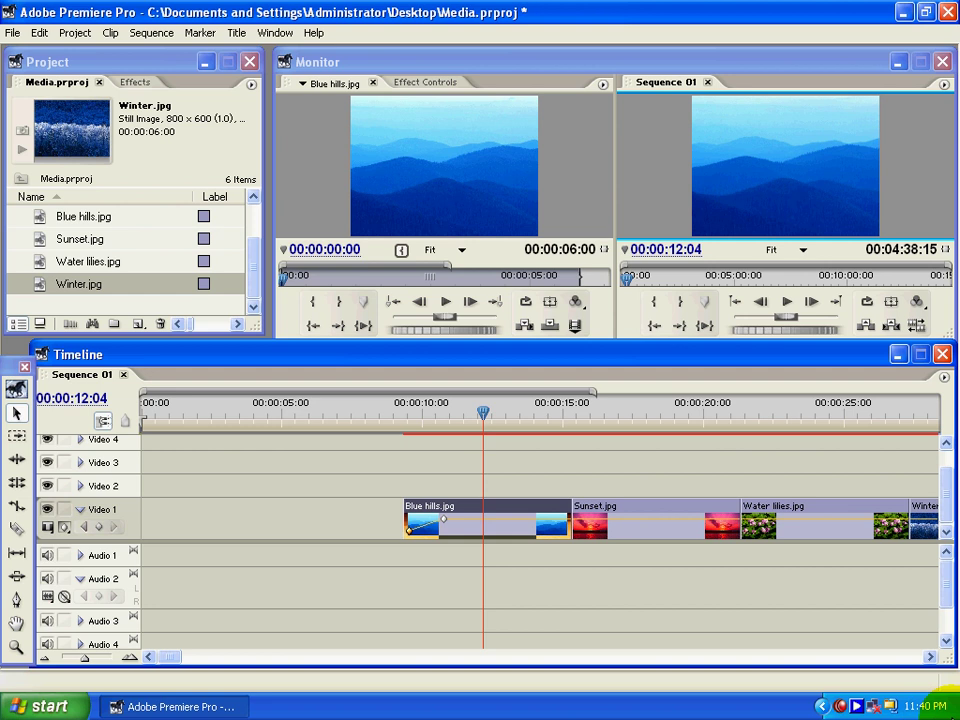
{"action": "left_click", "coordinate": [180, 658]}
{"action": "left_click_drag", "start_coordinate": [180, 658], "coordinate": [182, 658]}
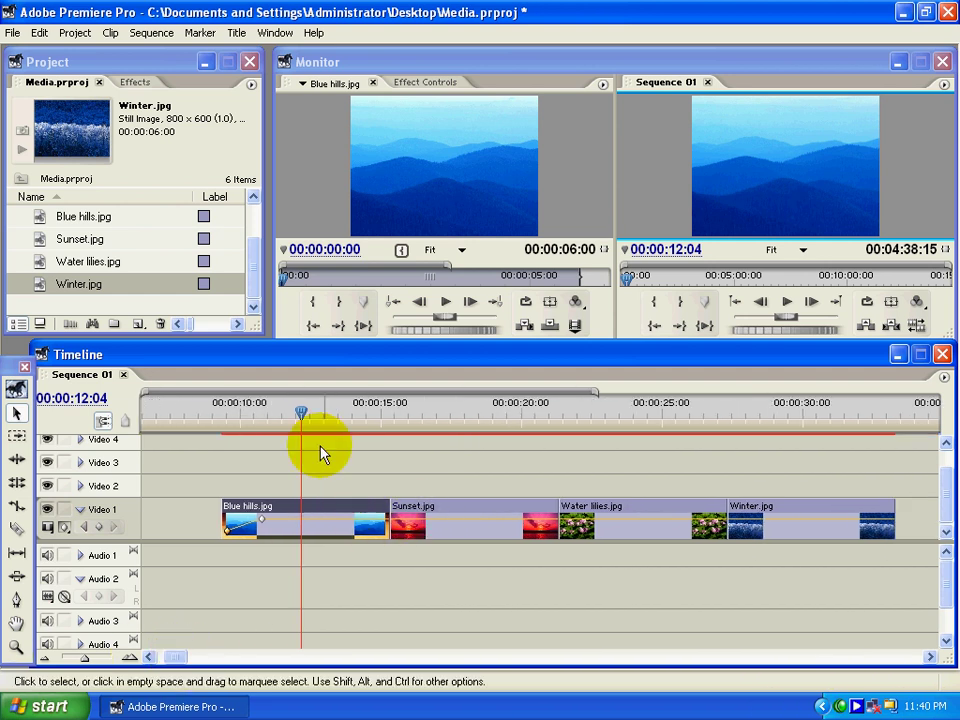
{"action": "left_click_drag", "start_coordinate": [403, 517], "coordinate": [357, 517]}
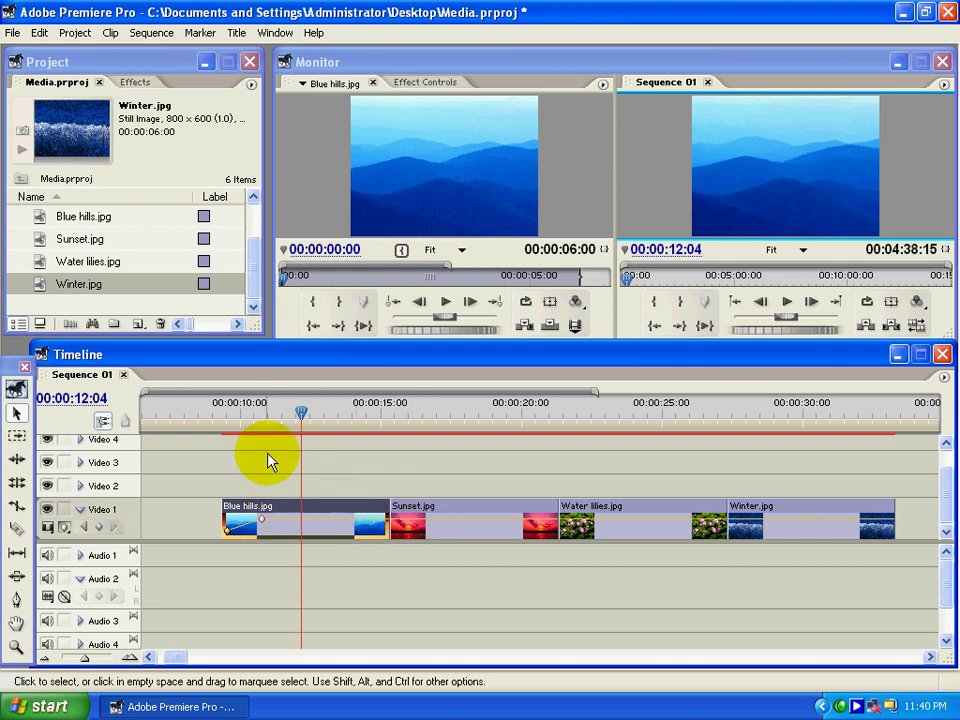
{"action": "left_click_drag", "start_coordinate": [315, 508], "coordinate": [303, 514]}
{"action": "left_click_drag", "start_coordinate": [303, 418], "coordinate": [341, 414]}
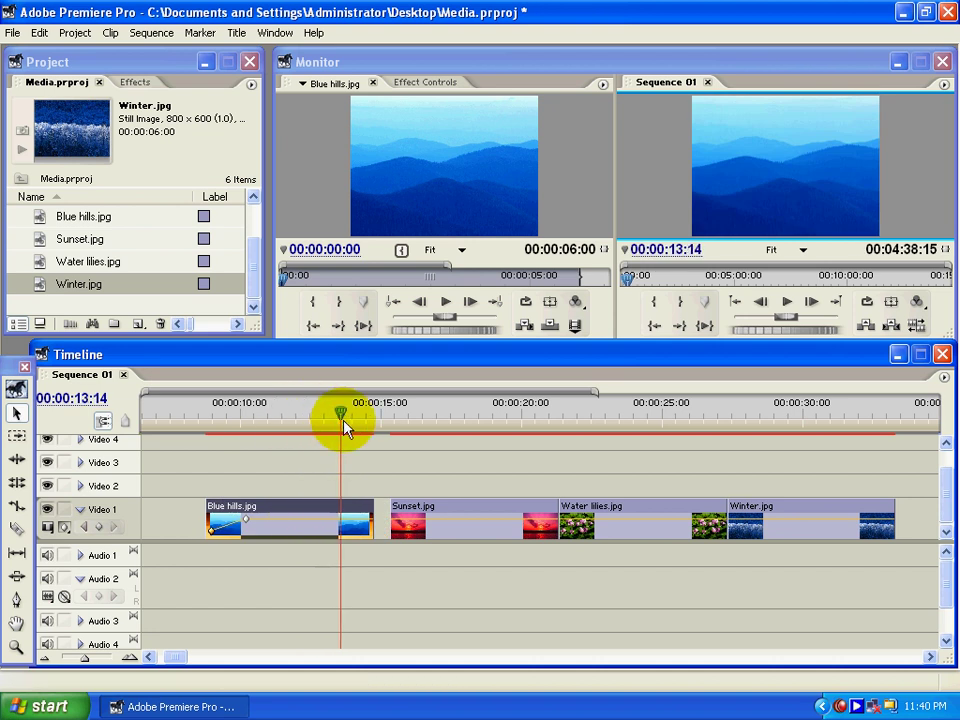
- Add opacity keyframes to Blue hills.jpg at 00:00:13:14 and at its end, and lower the end keyframe to fade the clip out
{"action": "left_click", "coordinate": [99, 528]}
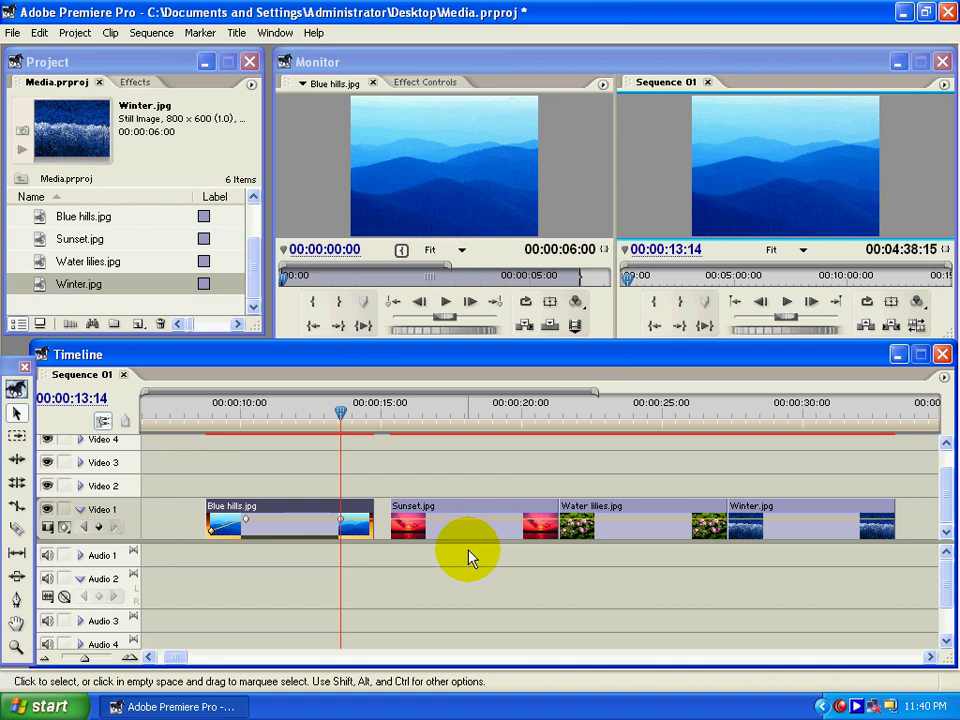
{"action": "key", "text": "Page_Down"}
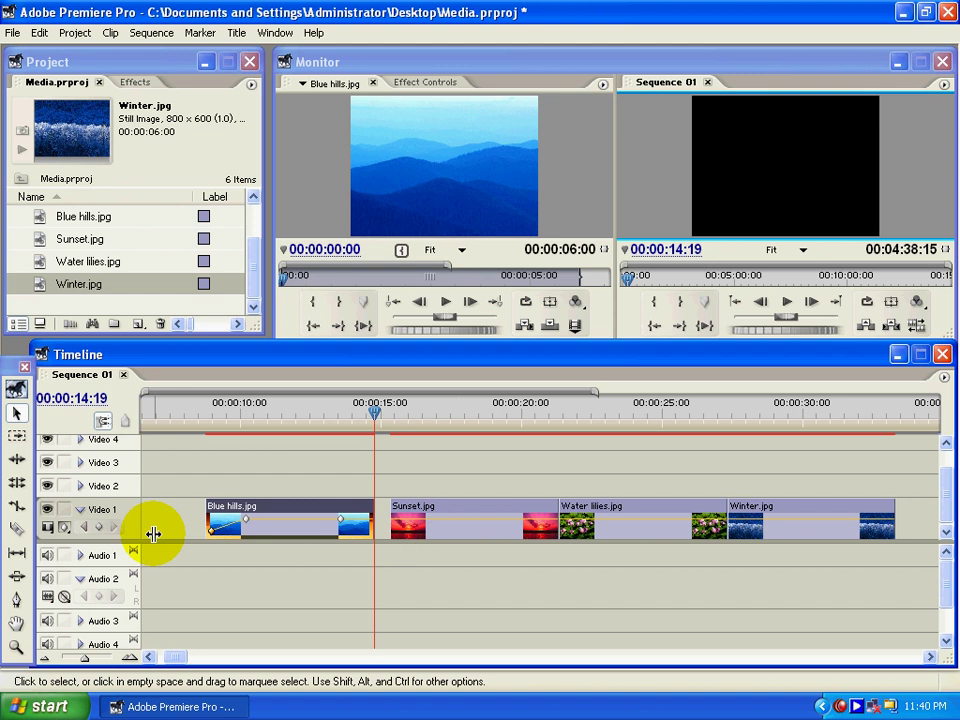
{"action": "left_click", "coordinate": [97, 527]}
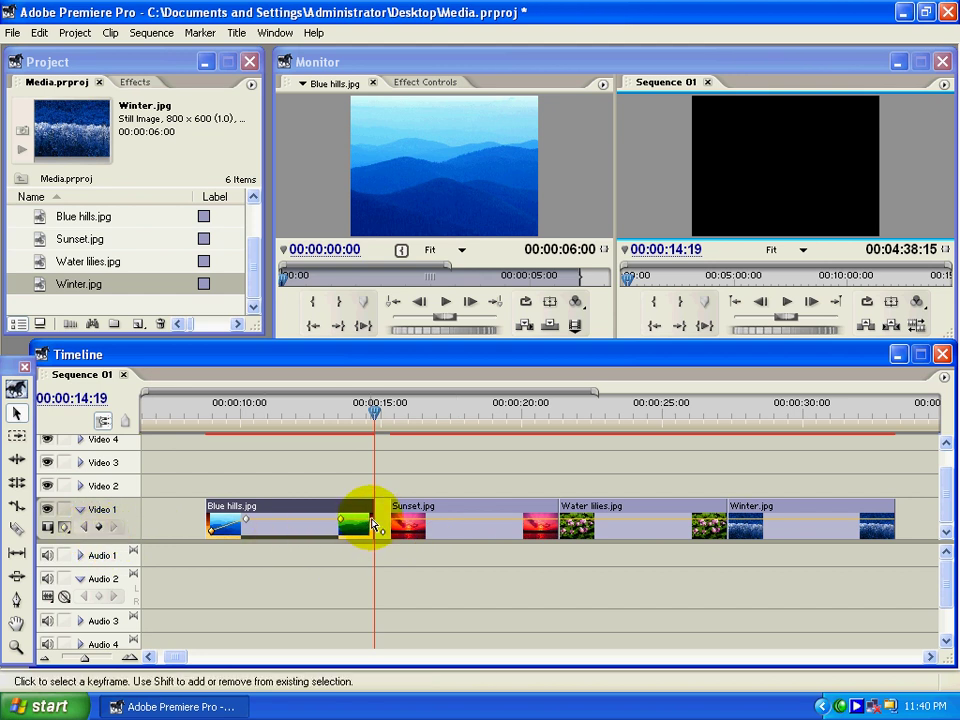
{"action": "left_click_drag", "start_coordinate": [371, 521], "coordinate": [390, 573]}
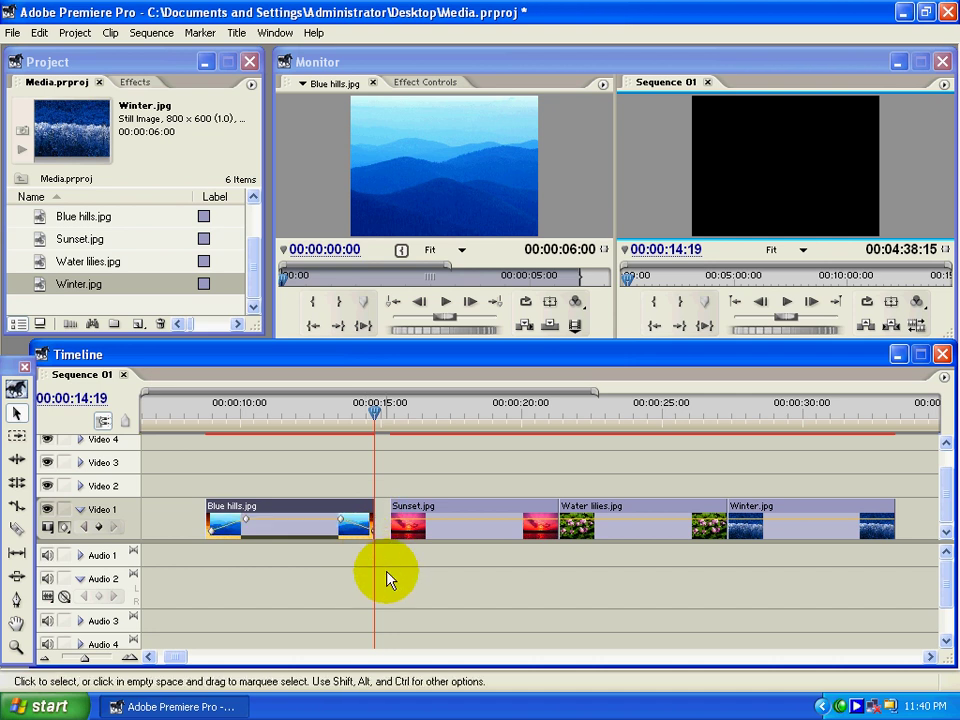
- Play back the Blue hills.jpg clip from its start through the fade-out at its end
{"action": "left_click_drag", "start_coordinate": [196, 423], "coordinate": [206, 418]}
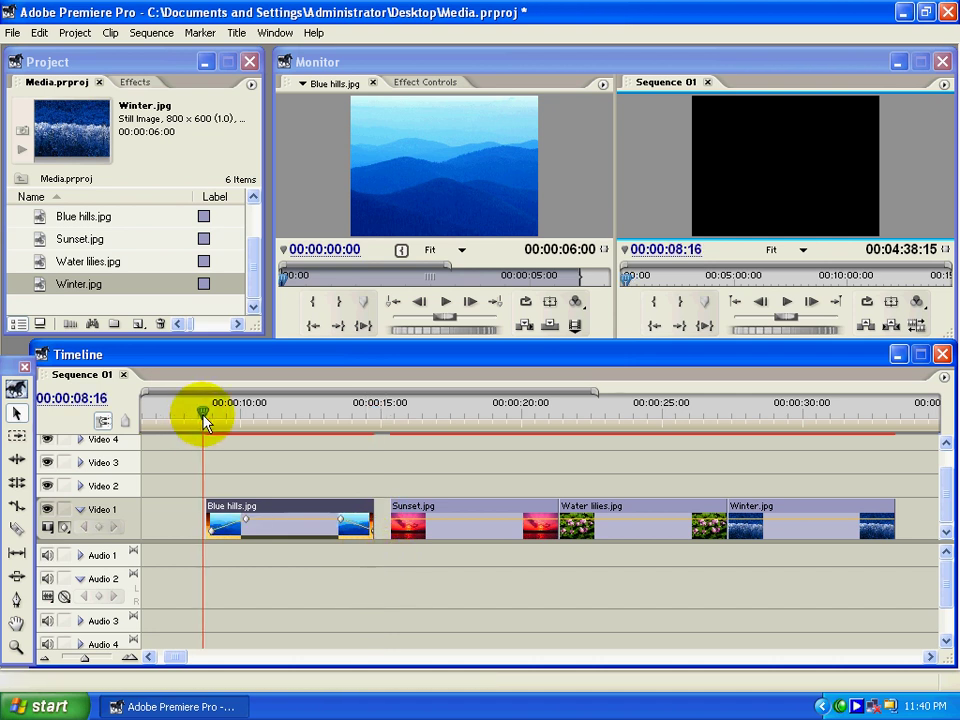
{"action": "key", "text": "space"}
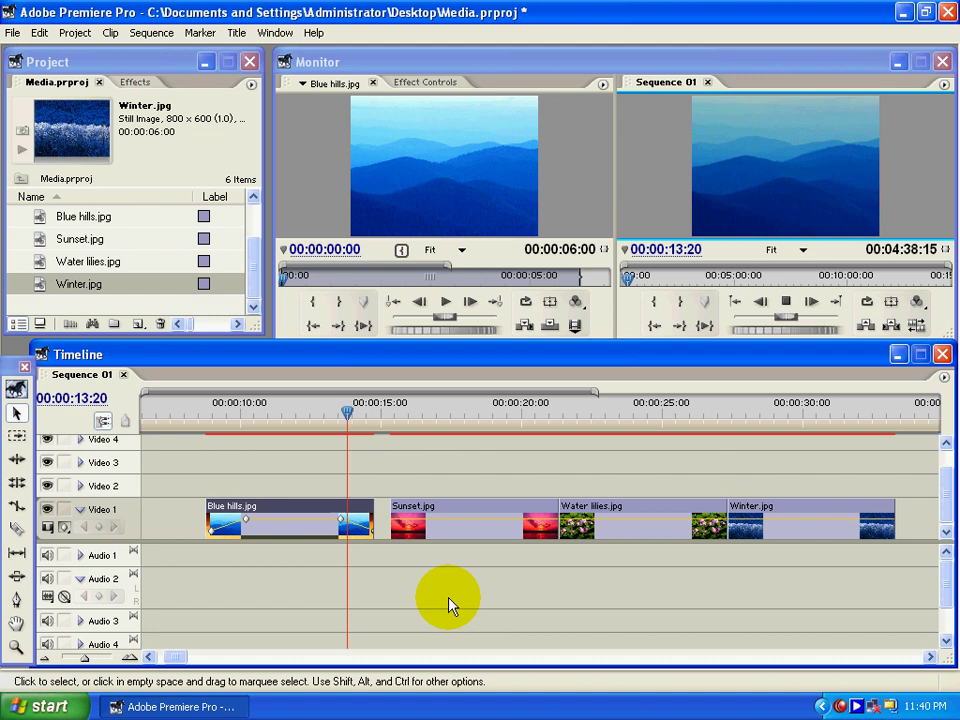
{"action": "left_click", "coordinate": [382, 424]}
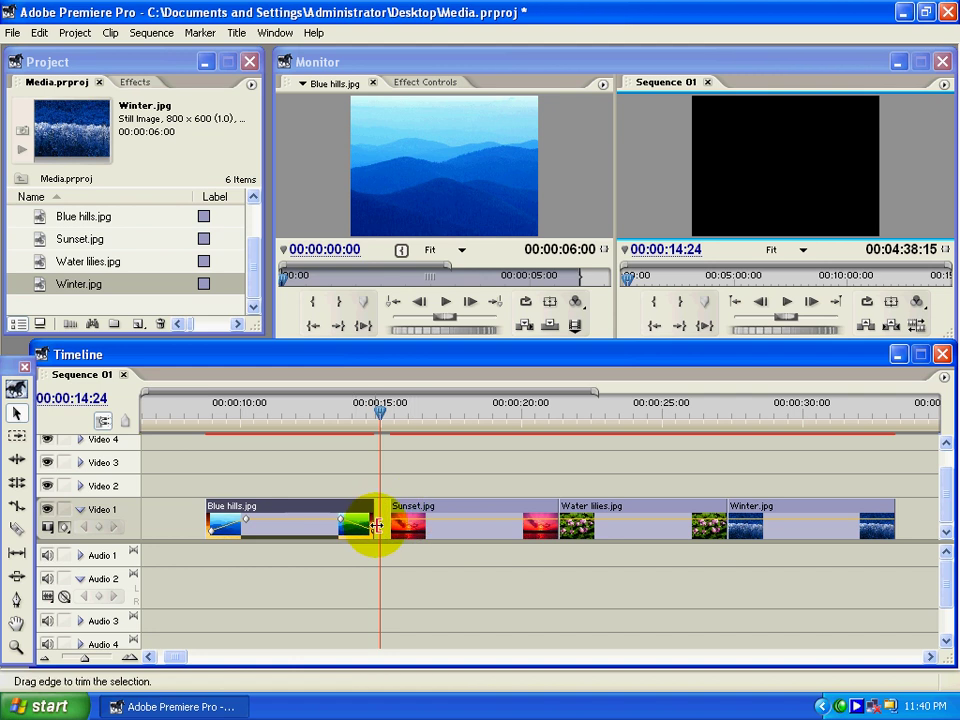
- Move the Sunset.jpg clip up to Video 2, overlapping the end of Blue hills.jpg and starting at about 00:00:13:12
{"action": "left_click", "coordinate": [421, 524]}
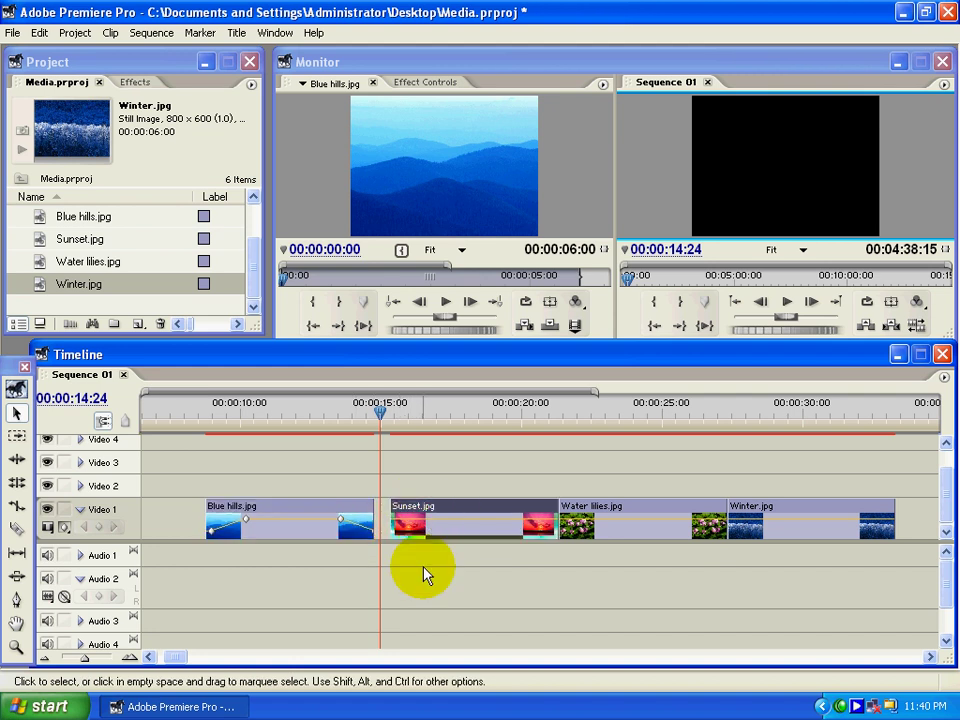
{"action": "left_click_drag", "start_coordinate": [388, 422], "coordinate": [404, 426]}
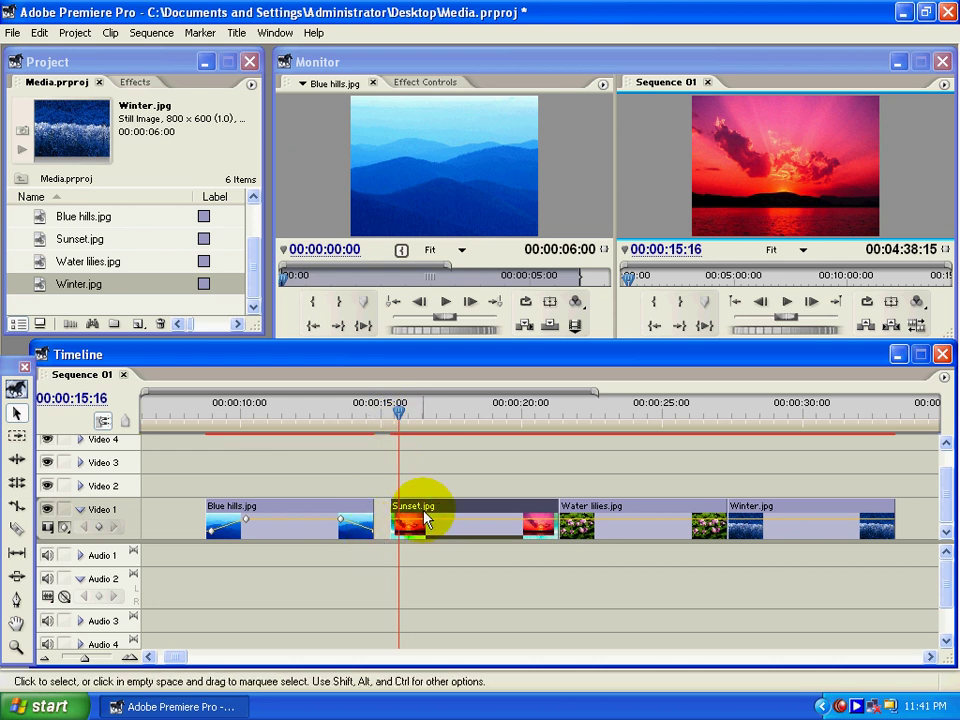
{"action": "left_click_drag", "start_coordinate": [424, 510], "coordinate": [368, 485]}
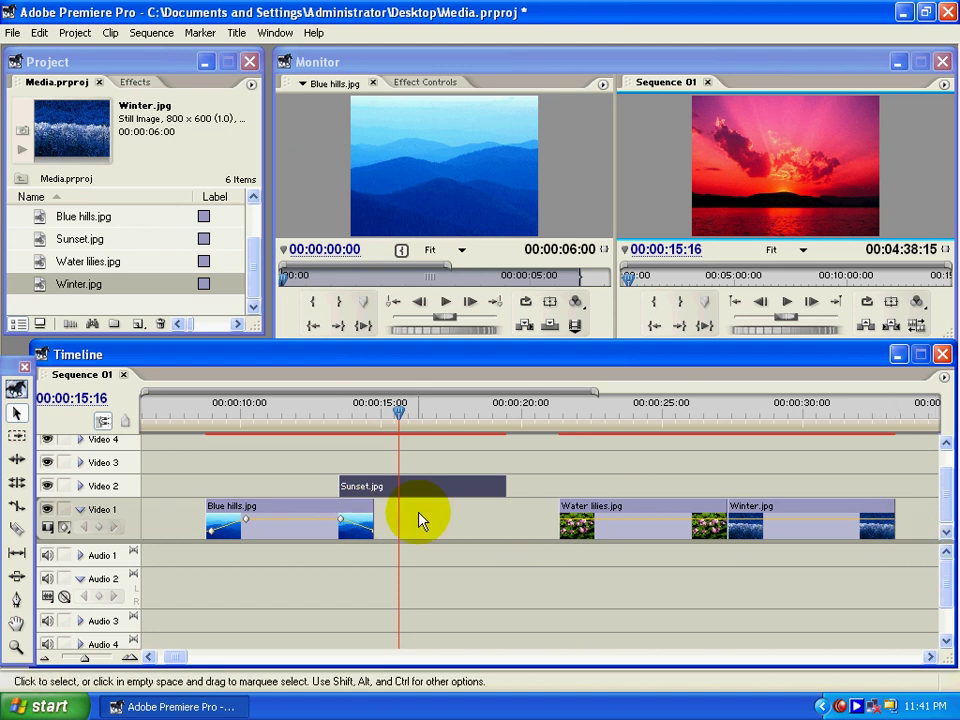
- Expand the Video 2 track and set it to show opacity handles
{"action": "left_click", "coordinate": [81, 492]}
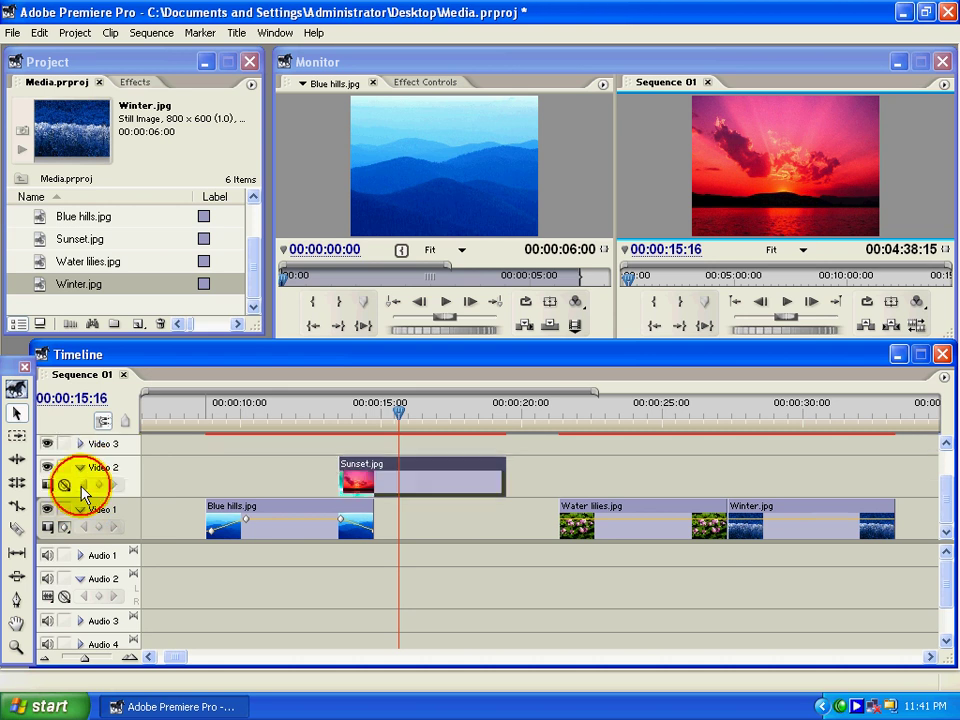
{"action": "left_click", "coordinate": [417, 507]}
{"action": "left_click", "coordinate": [405, 480]}
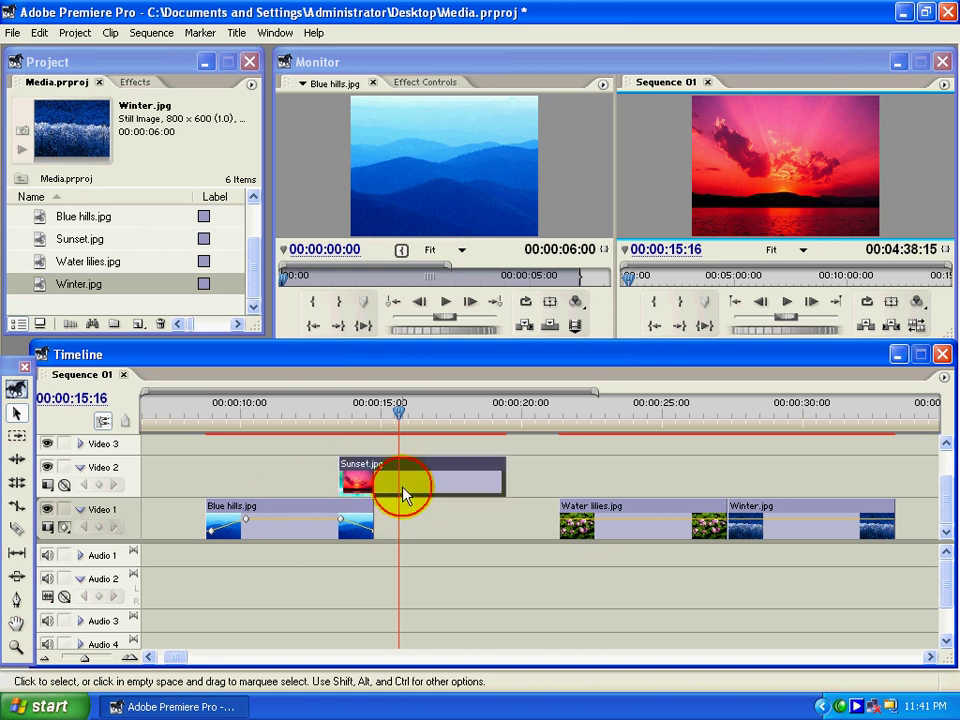
{"action": "left_click_drag", "start_coordinate": [354, 408], "coordinate": [346, 418]}
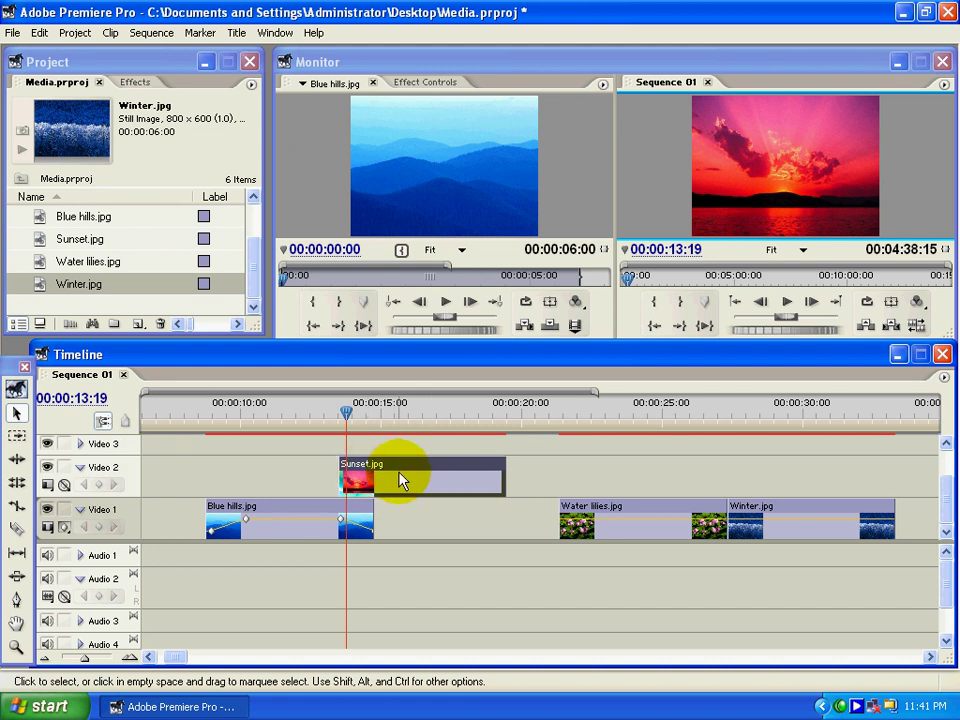
{"action": "left_click", "coordinate": [50, 485]}
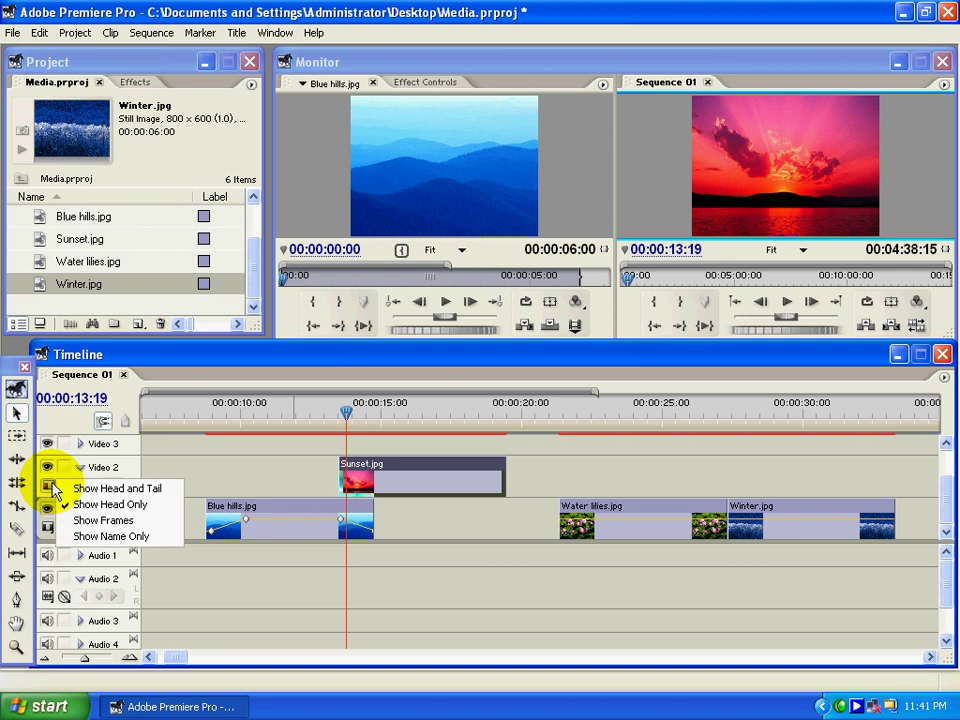
{"action": "left_click", "coordinate": [300, 482]}
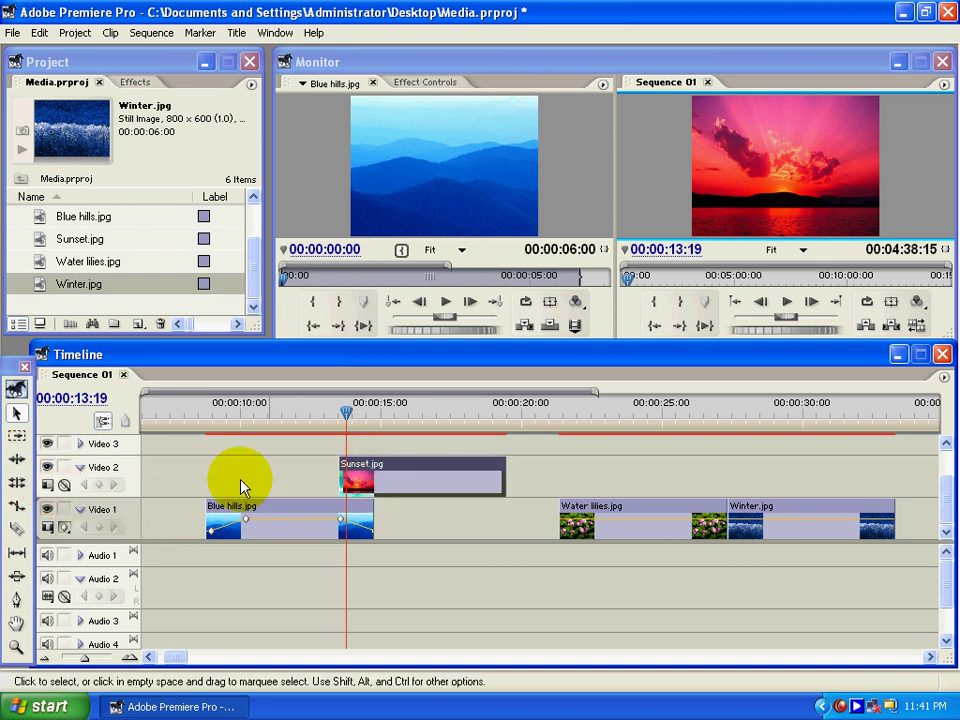
{"action": "left_click", "coordinate": [64, 485]}
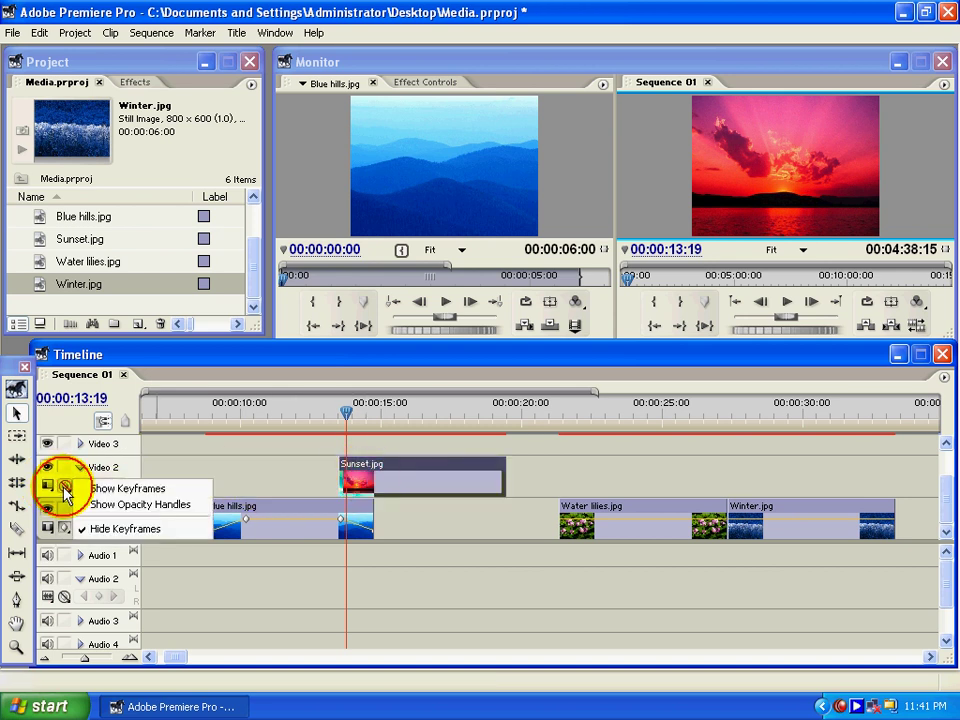
{"action": "left_click", "coordinate": [133, 505]}
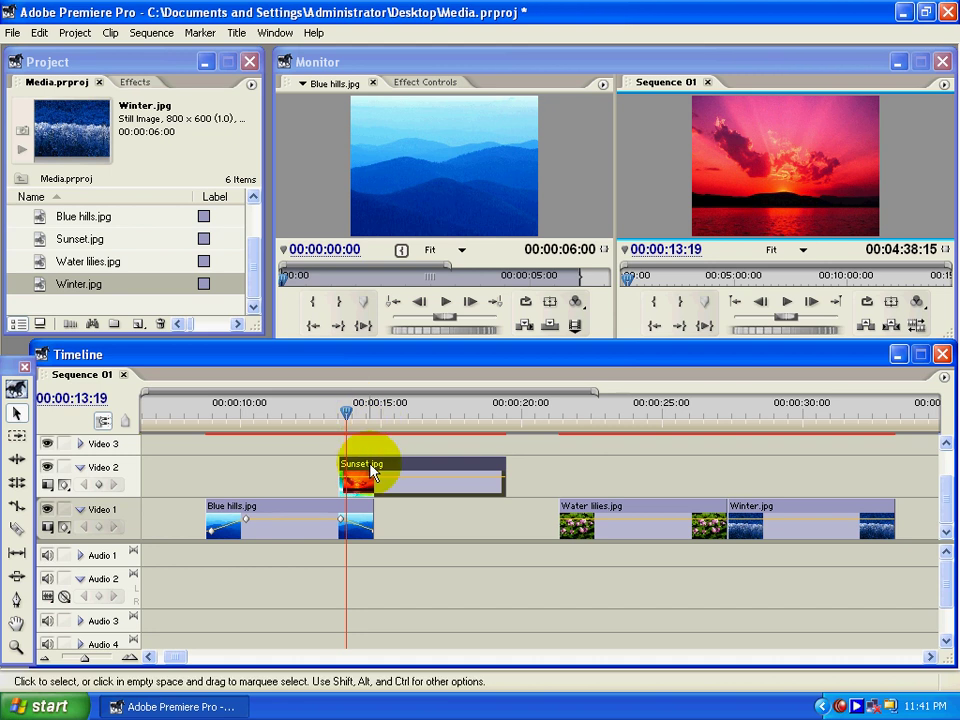
- Add opacity keyframes to the Sunset.jpg clip on Video 2 at its start and at 00:00:14:19, where Blue hills.jpg ends
{"action": "mouse_move", "coordinate": [490, 473]}
{"action": "left_mouse_down"}
{"action": "mouse_move", "coordinate": [538, 478]}
{"action": "mouse_move", "coordinate": [504, 473]}
{"action": "left_mouse_up"}
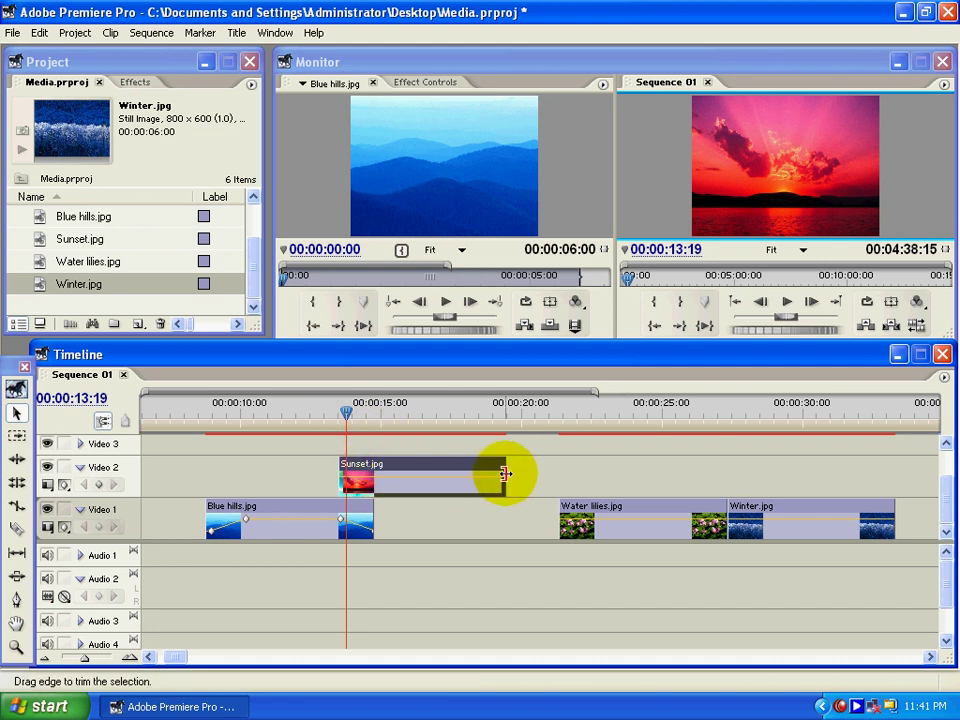
{"action": "key", "text": "Left"}
{"action": "key", "text": "Left"}
{"action": "key", "text": "Left"}
{"action": "key", "text": "Left"}
{"action": "key", "text": "Left"}
{"action": "key", "text": "Left"}
{"action": "key", "text": "Left"}
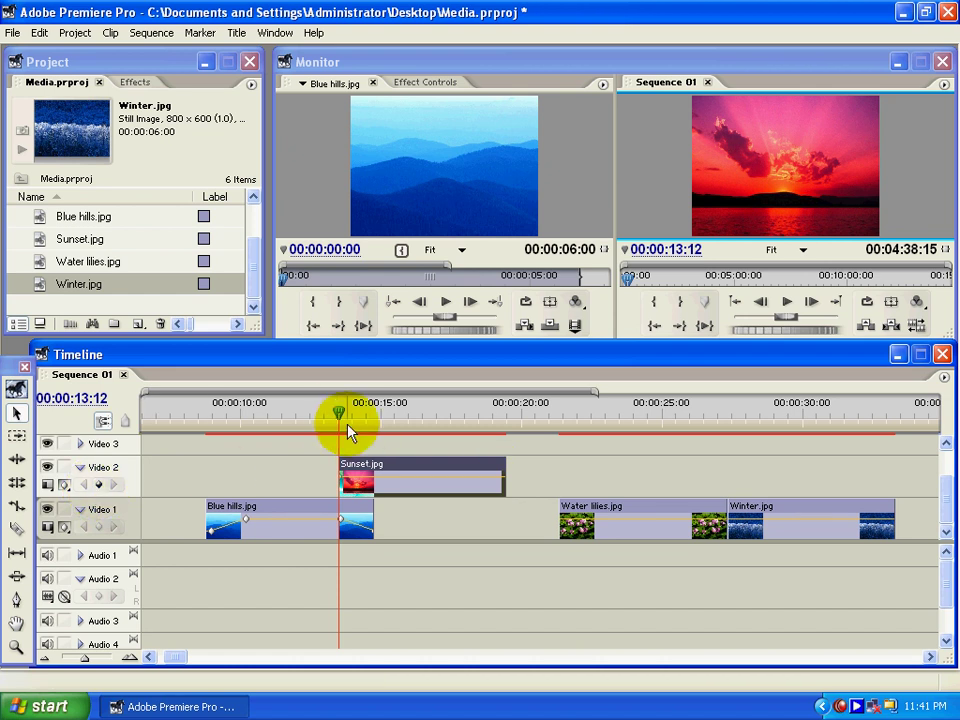
{"action": "left_click_drag", "start_coordinate": [339, 416], "coordinate": [369, 417]}
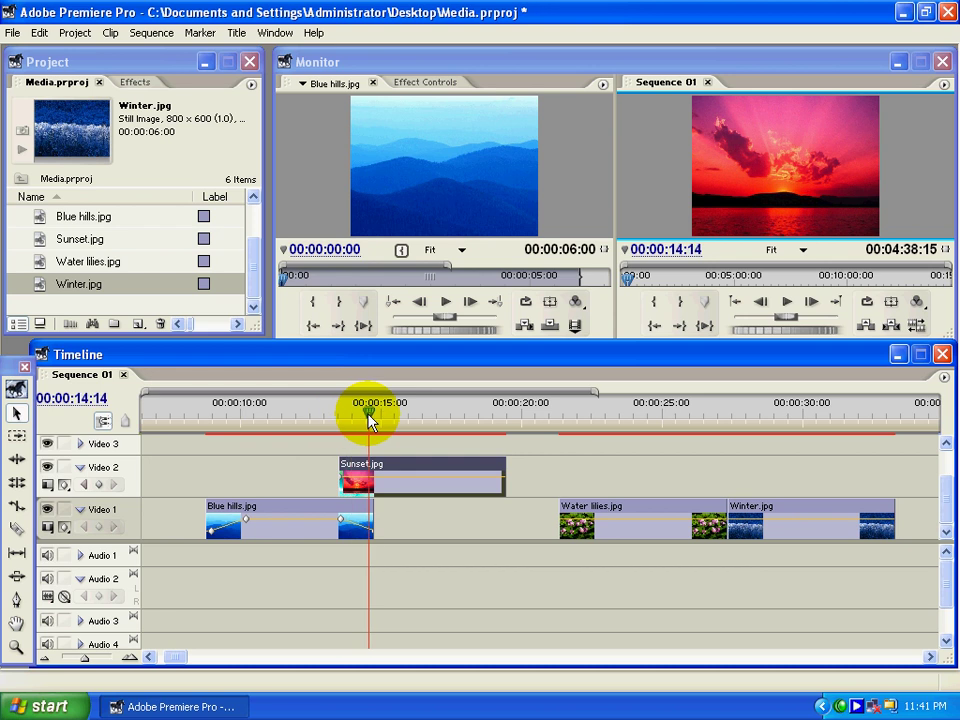
{"action": "left_click", "coordinate": [313, 513]}
{"action": "key", "text": "shift+Right"}
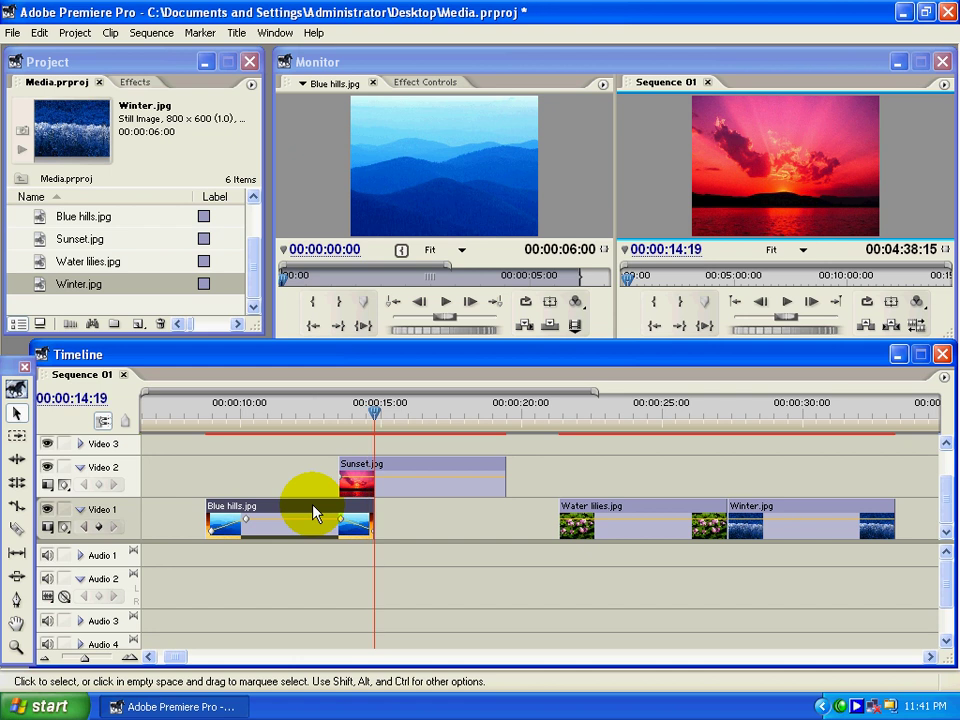
{"action": "left_click", "coordinate": [457, 474]}
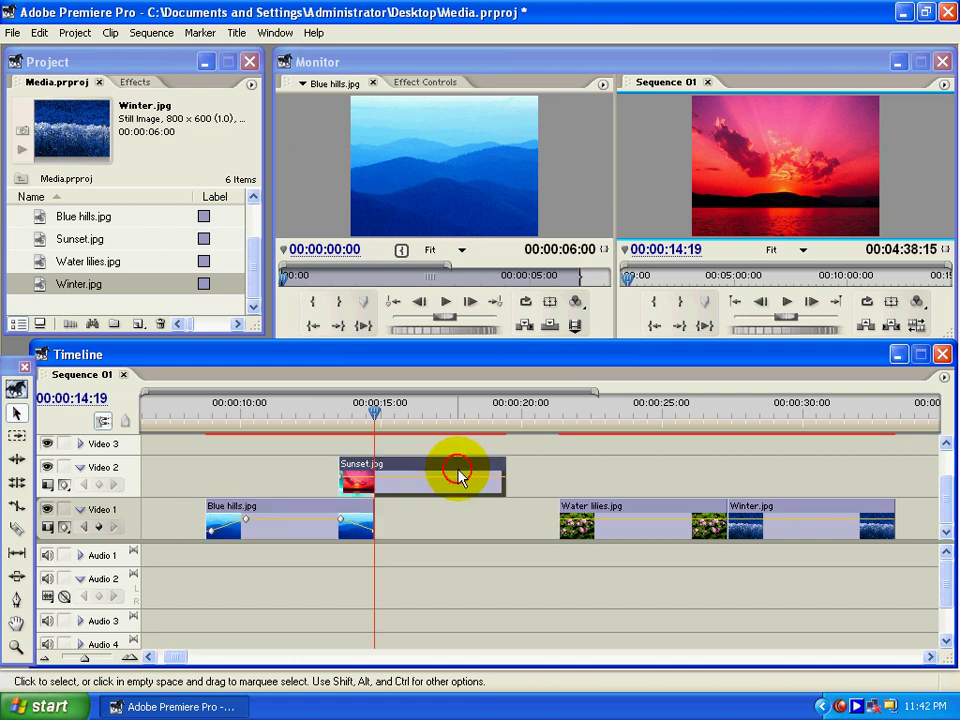
{"action": "left_click", "coordinate": [99, 487]}
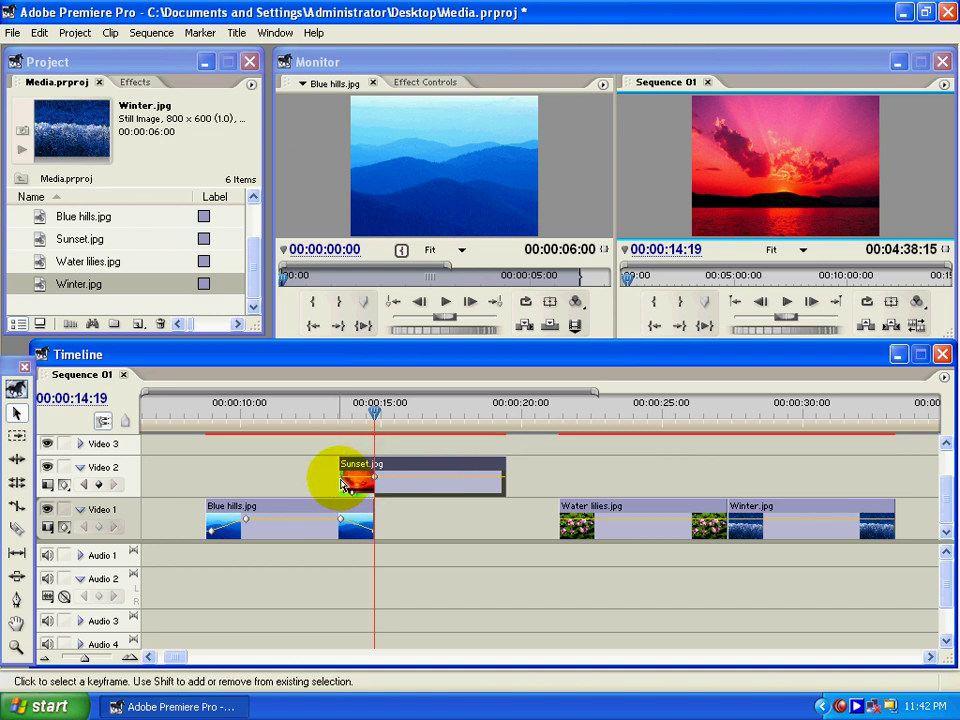
- Lower the opacity keyframe at the start of Sunset.jpg, and play back the cross-fade from the start of Blue hills.jpg
{"action": "left_click_drag", "start_coordinate": [343, 484], "coordinate": [344, 506]}
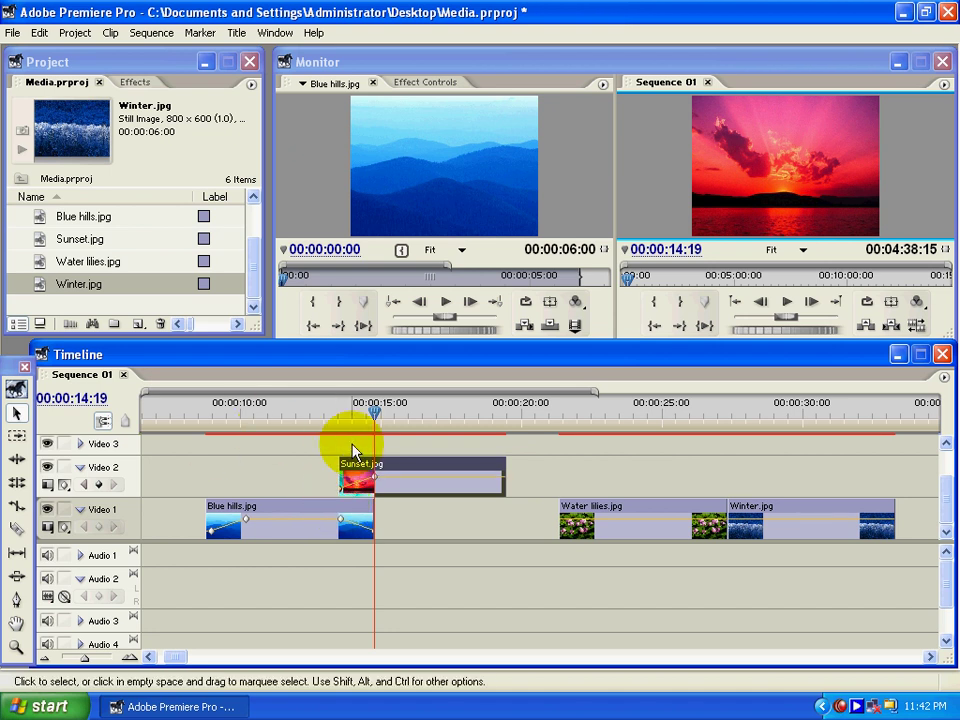
{"action": "left_click_drag", "start_coordinate": [368, 412], "coordinate": [205, 417]}
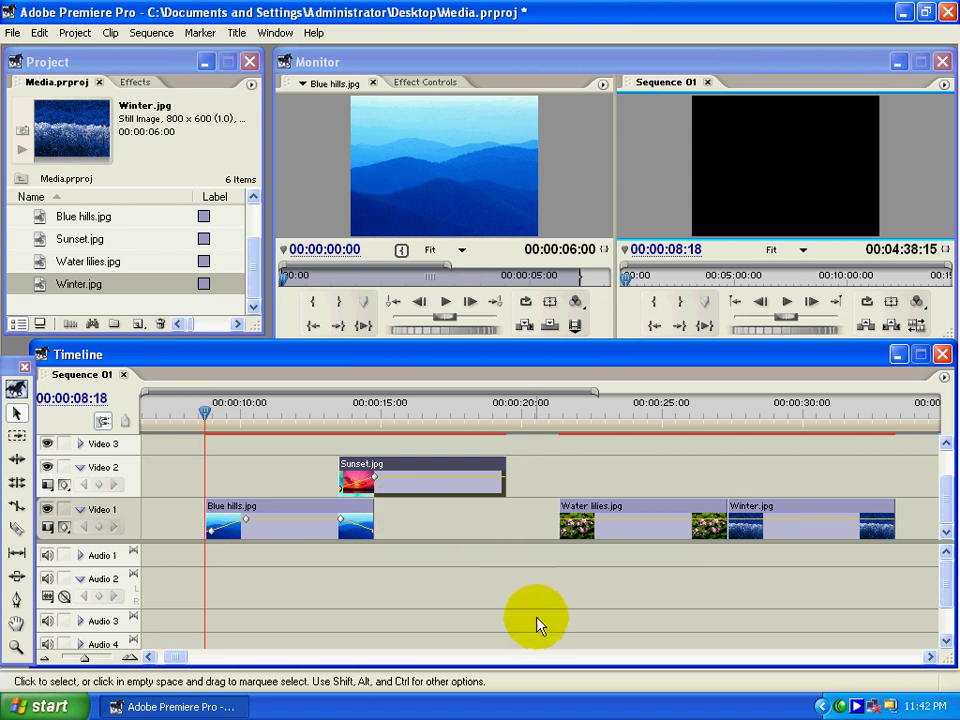
{"action": "key", "text": "space"}
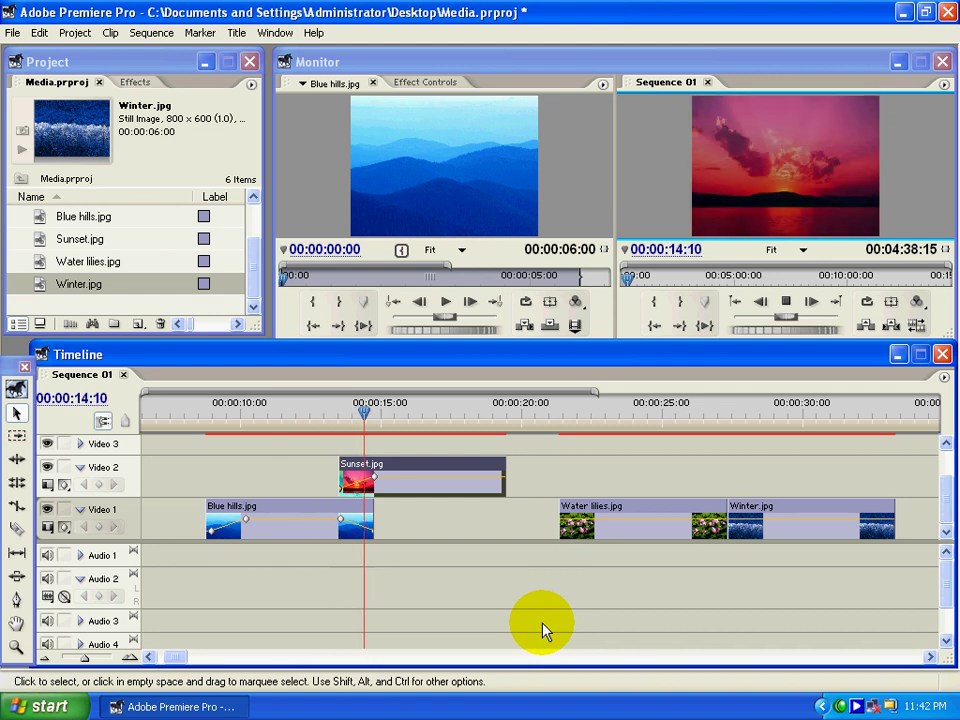
{"action": "key", "text": "space"}
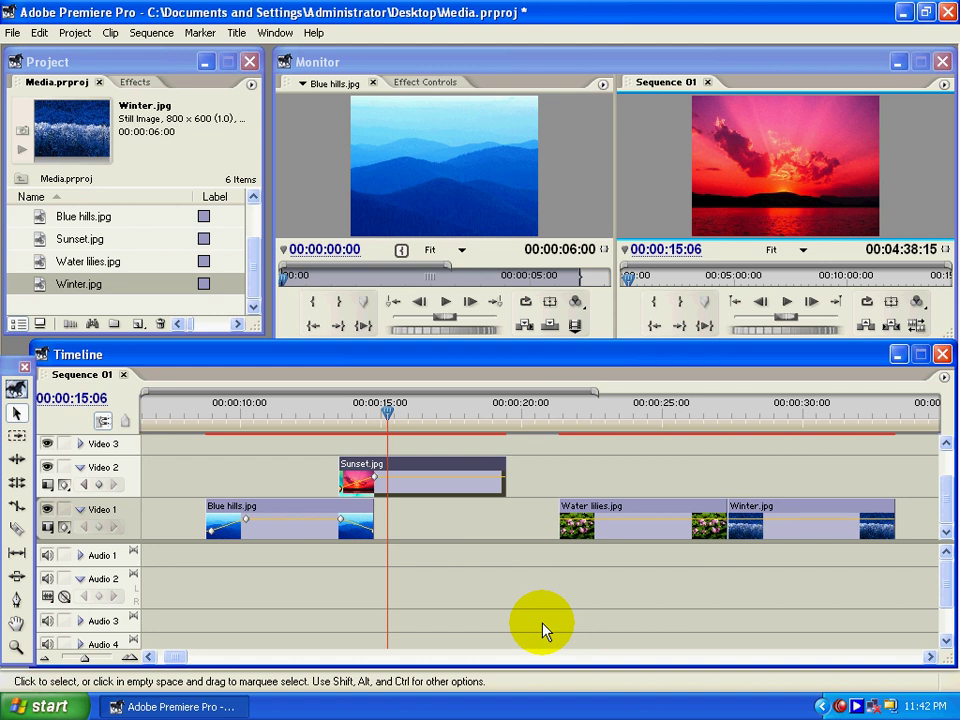
- Scrub through the overlap of Blue hills.jpg and Sunset.jpg to examine how the two pictures blend
{"action": "left_click", "coordinate": [340, 414]}
{"action": "left_click_drag", "start_coordinate": [345, 416], "coordinate": [356, 410]}
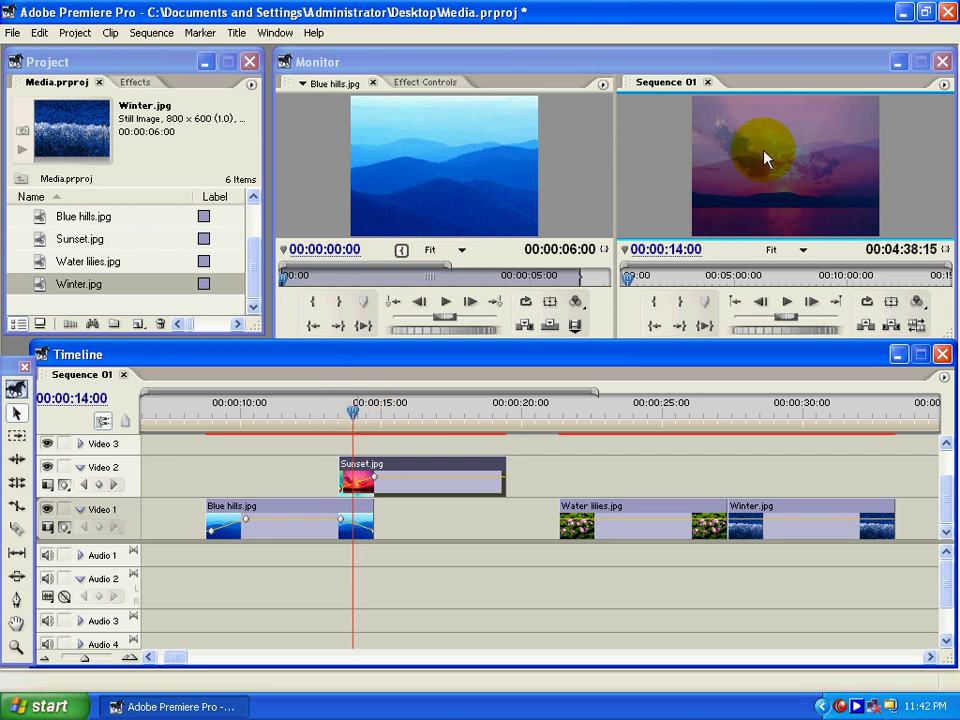
{"action": "mouse_move", "coordinate": [805, 145]}
{"action": "left_mouse_down"}
{"action": "mouse_move", "coordinate": [836, 193]}
{"action": "mouse_move", "coordinate": [790, 157]}
{"action": "left_mouse_up"}
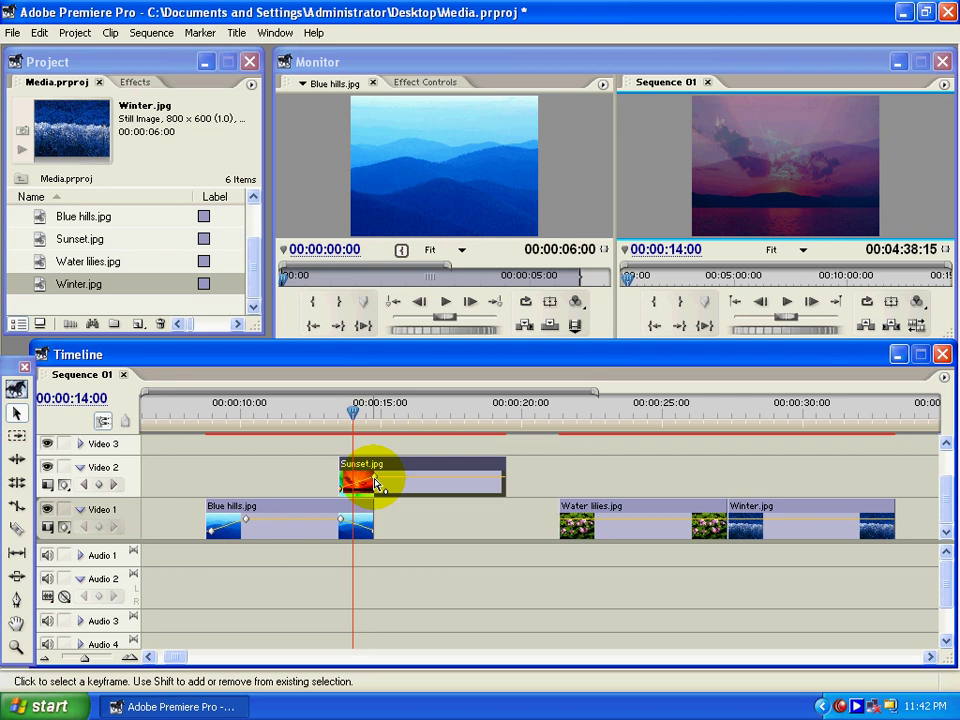
{"action": "left_click_drag", "start_coordinate": [364, 414], "coordinate": [388, 425]}
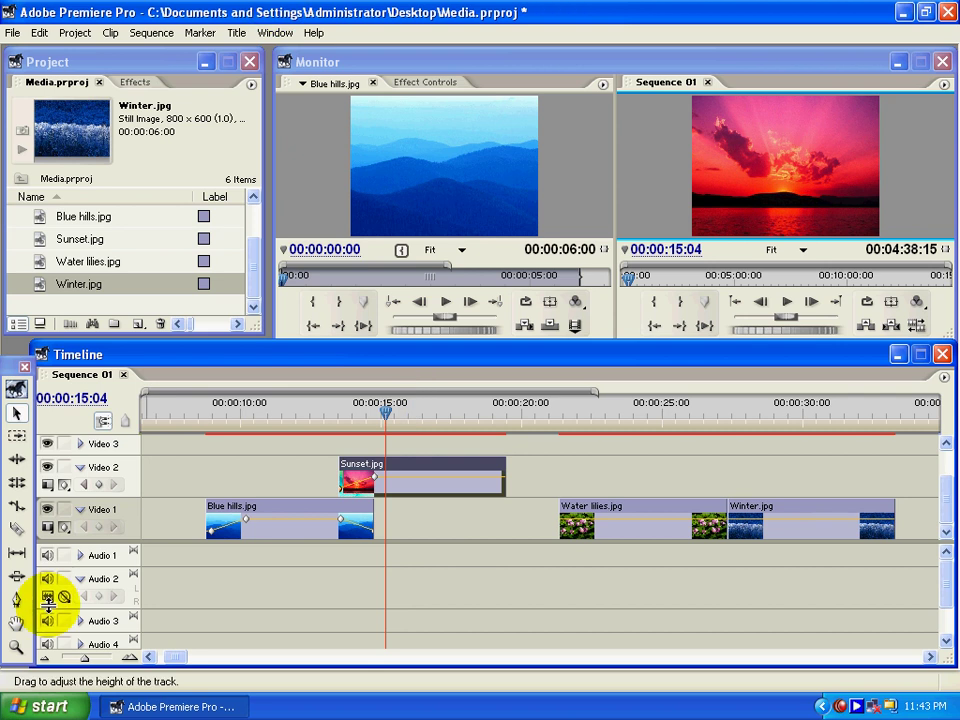
- Add two more opacity keyframes with the Pen tool on the Sunset.jpg opacity line, between 00:00:15:00 and 00:00:17:00
{"action": "left_click", "coordinate": [16, 599]}
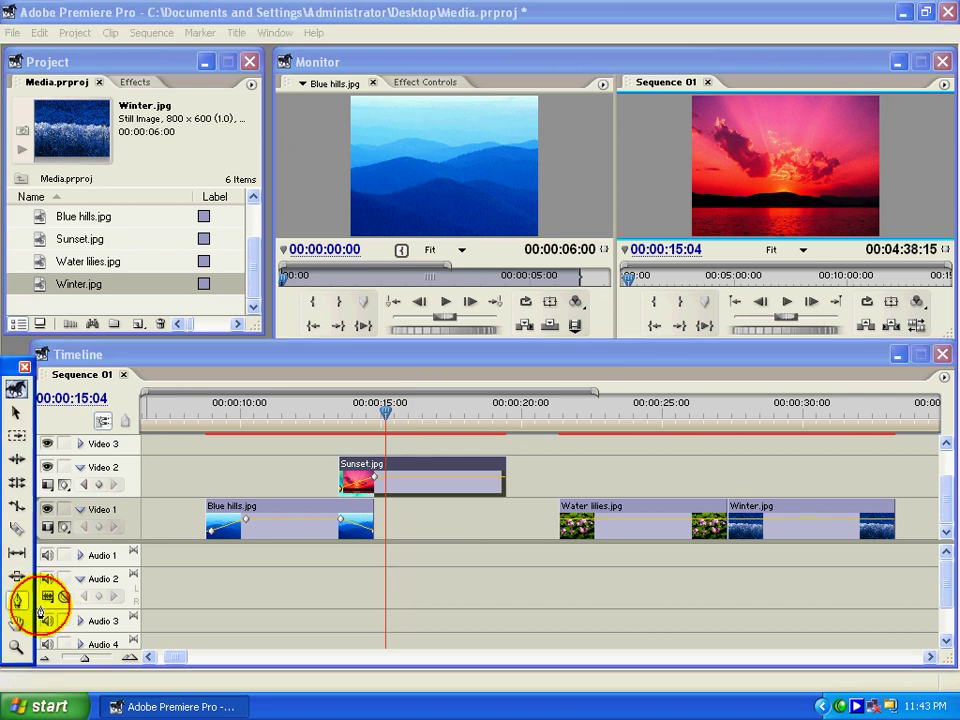
{"action": "left_click", "coordinate": [388, 478]}
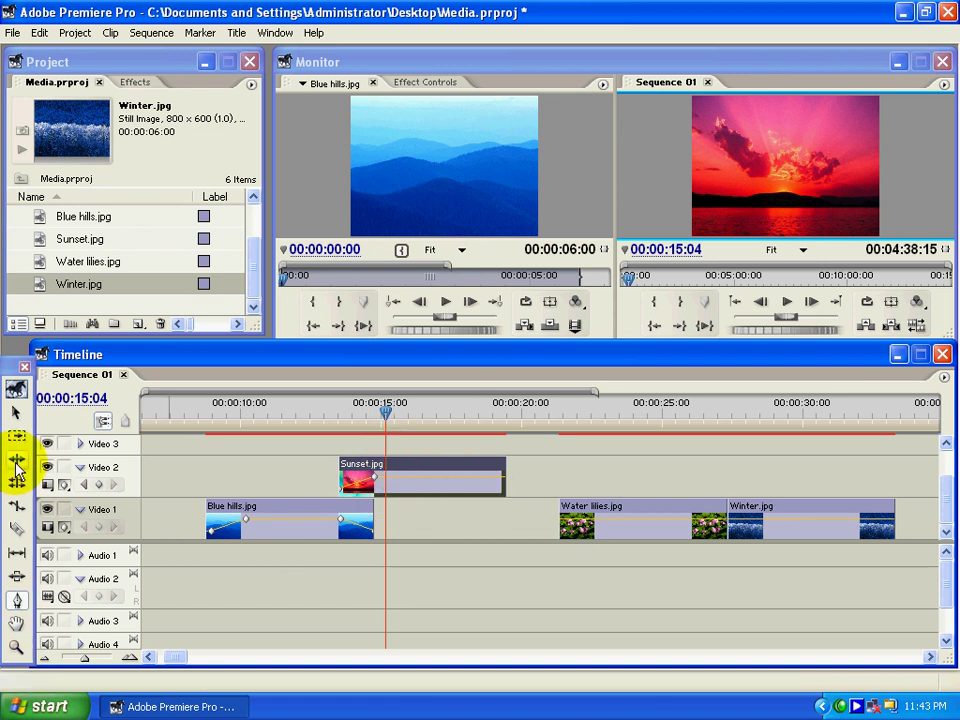
{"action": "left_click", "coordinate": [16, 414]}
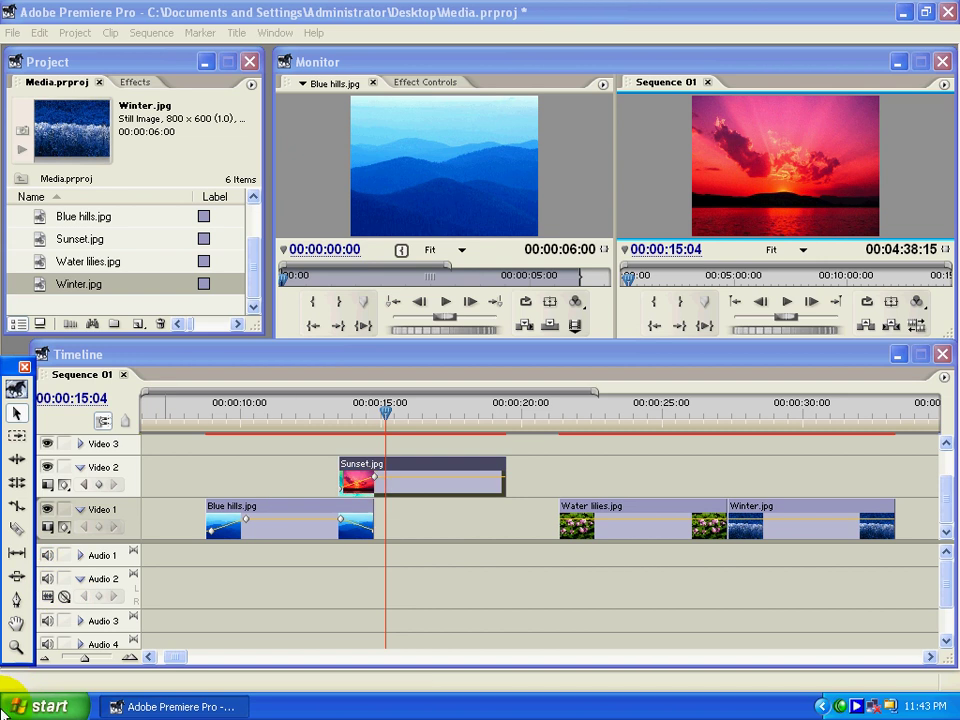
{"action": "left_click", "coordinate": [16, 603]}
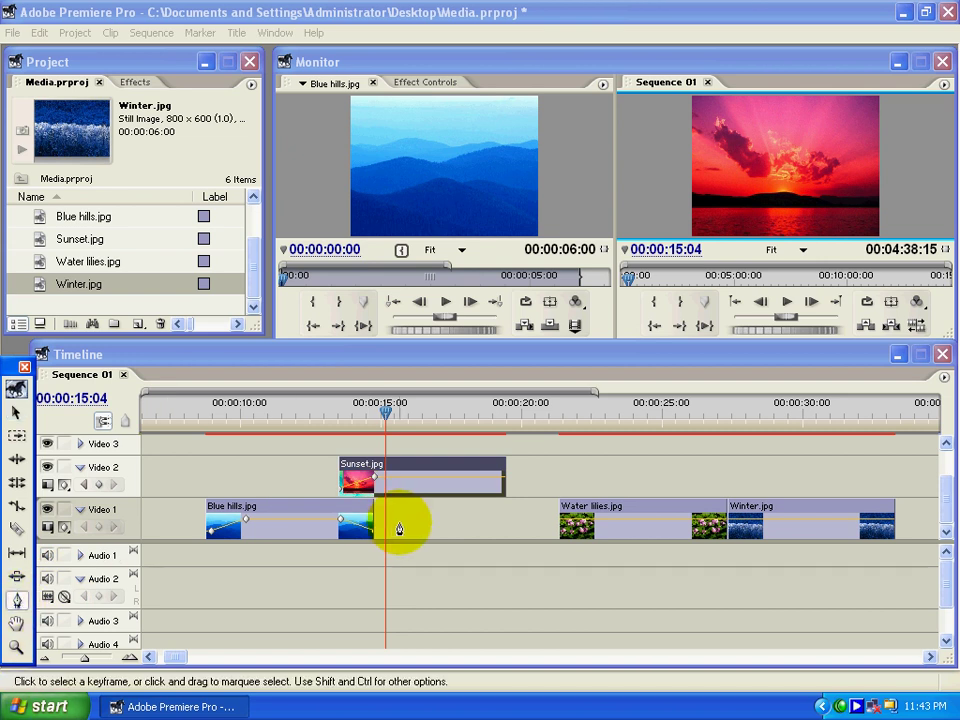
{"action": "left_click", "coordinate": [395, 478]}
{"action": "left_click", "coordinate": [413, 478]}
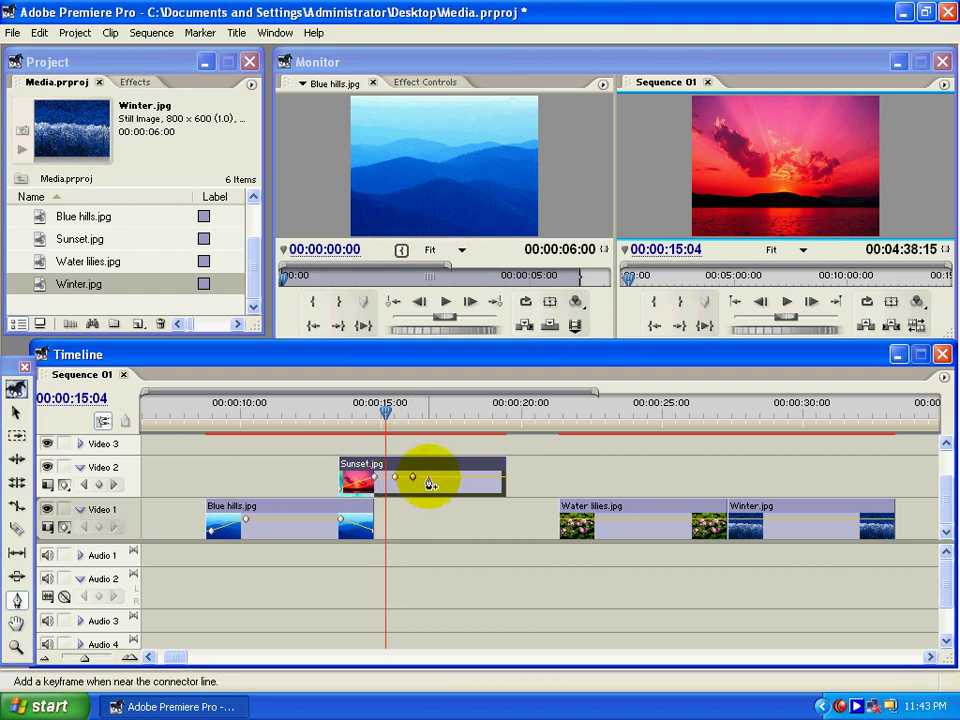
- Add two more opacity keyframes on Sunset.jpg before 00:00:18:00, lower the one near 00:00:16:00, and play back the dip
{"action": "left_click", "coordinate": [431, 478]}
{"action": "left_click", "coordinate": [450, 478]}
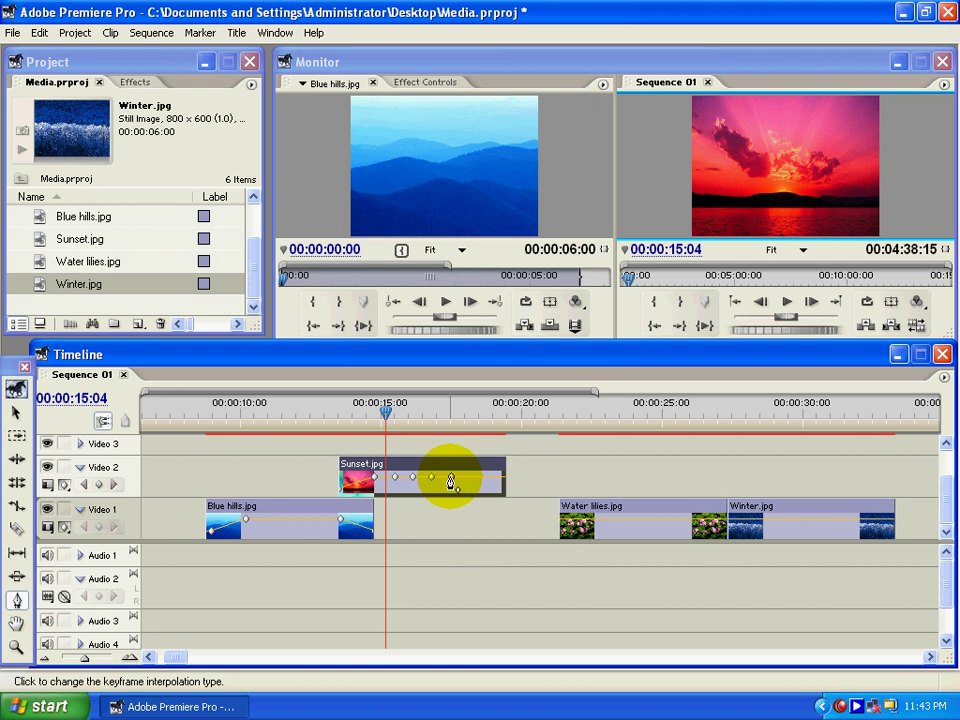
{"action": "left_click", "coordinate": [17, 410]}
{"action": "left_click", "coordinate": [424, 487]}
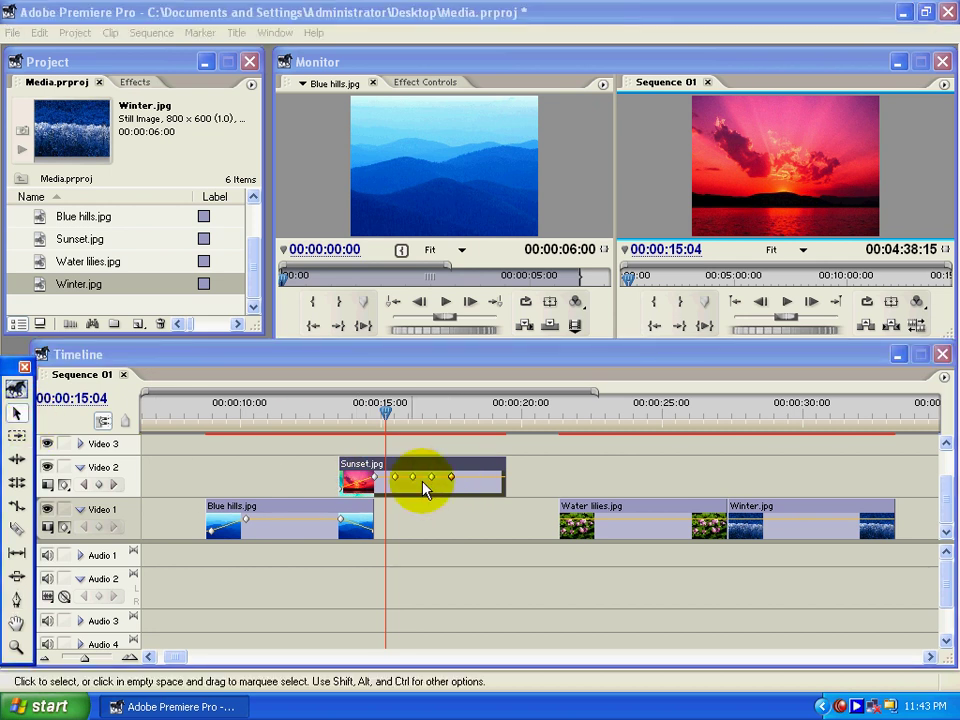
{"action": "left_click_drag", "start_coordinate": [414, 479], "coordinate": [416, 492]}
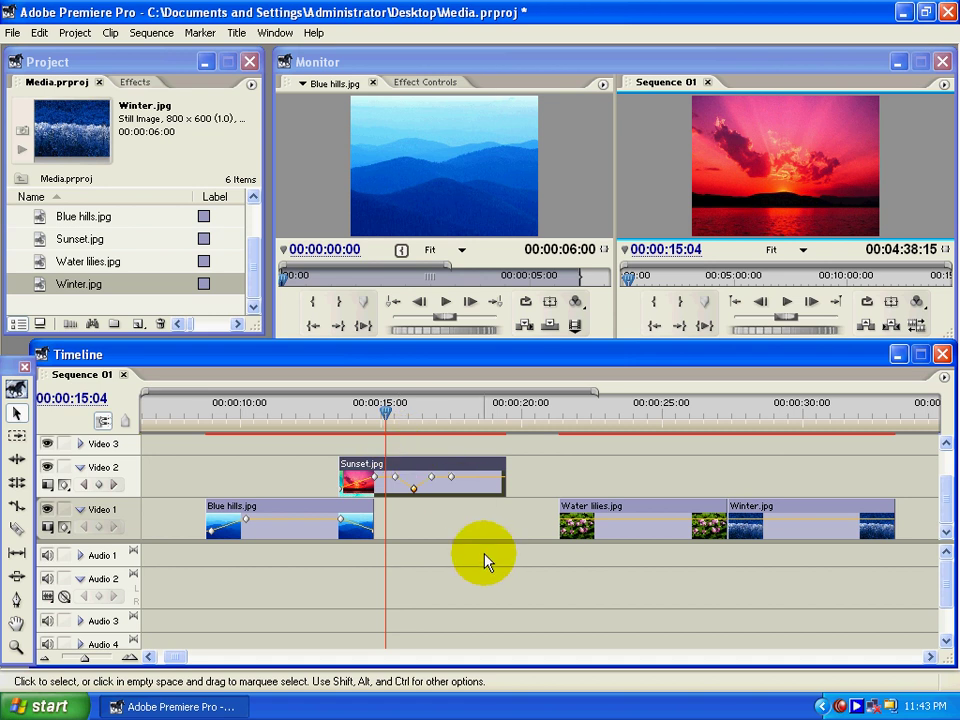
{"action": "key", "text": "space"}
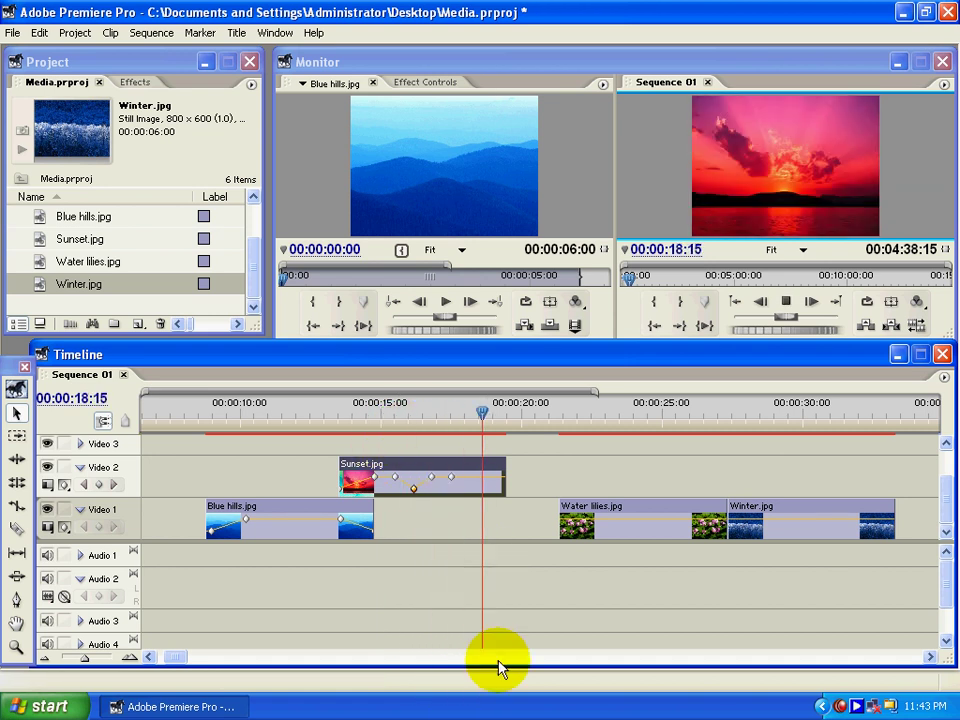
- Move the playhead to 00:00:20:04 and delete all picture clips from Video 1 and Video 2
{"action": "left_click", "coordinate": [522, 411]}
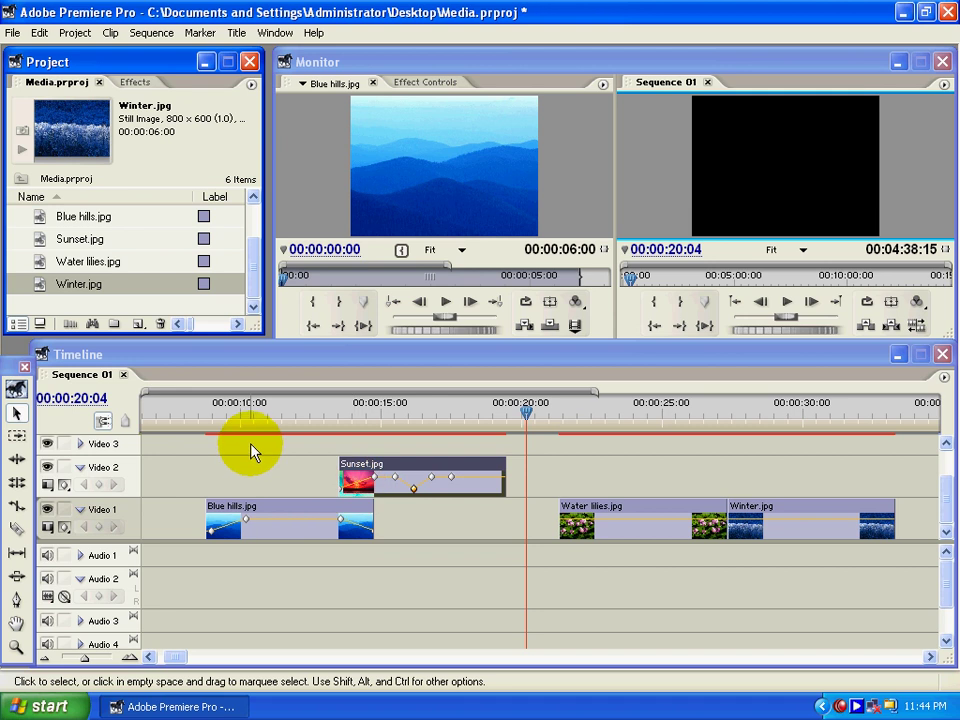
{"action": "left_click_drag", "start_coordinate": [251, 443], "coordinate": [748, 556]}
{"action": "key", "text": "Delete"}
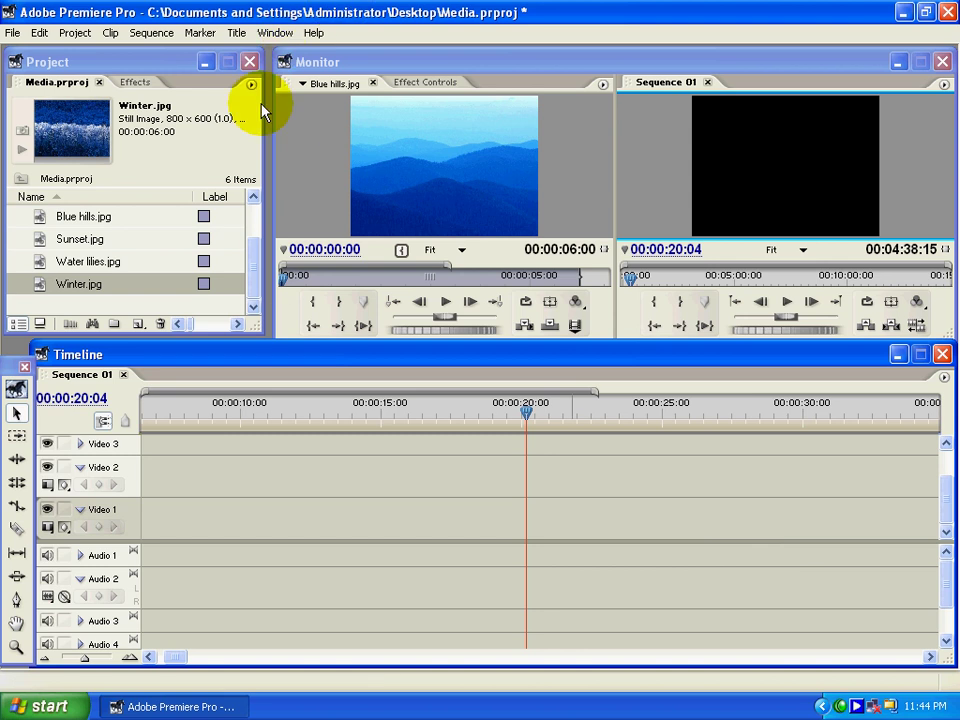
- Show the Effect Controls in the Monitor window and compare them with the Blue hills.jpg source view
{"action": "left_click", "coordinate": [281, 40]}
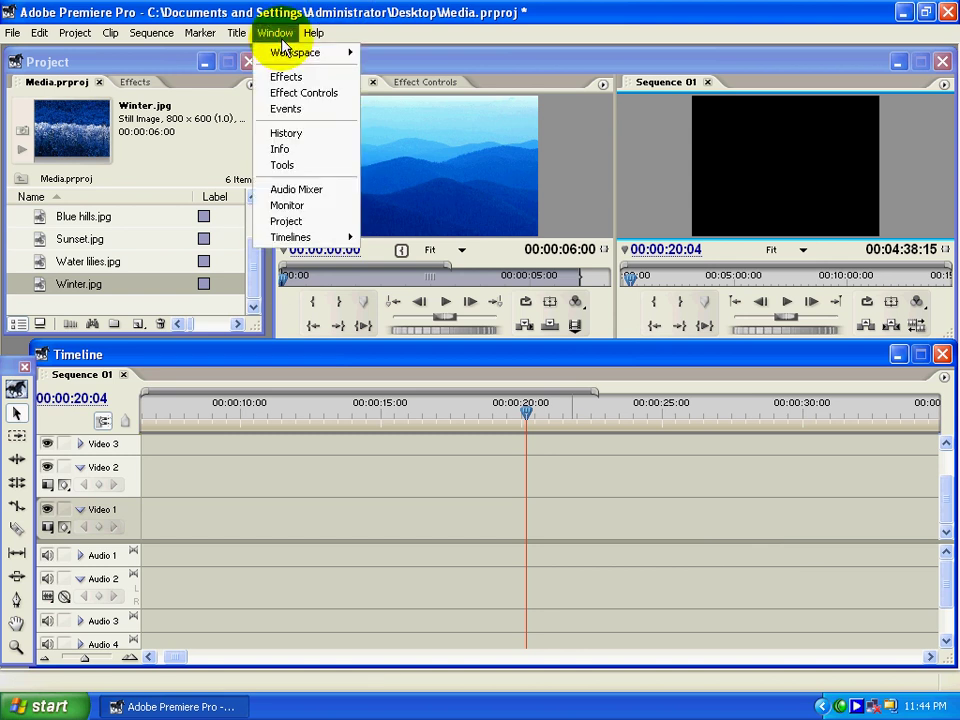
{"action": "left_click", "coordinate": [325, 94]}
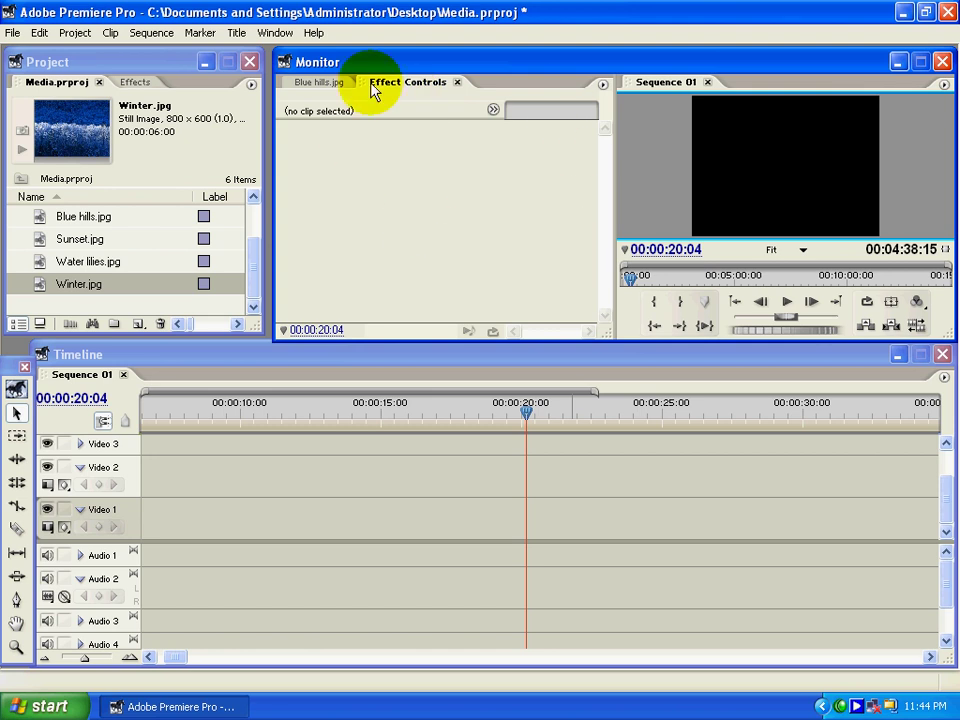
{"action": "left_click", "coordinate": [313, 85]}
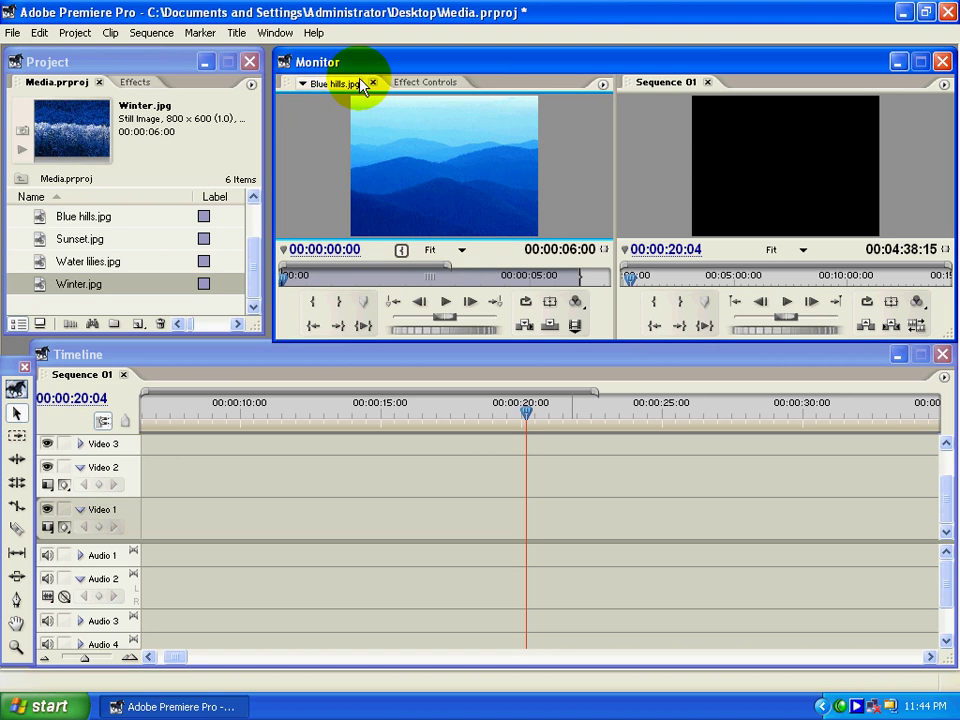
{"action": "left_click", "coordinate": [420, 84]}
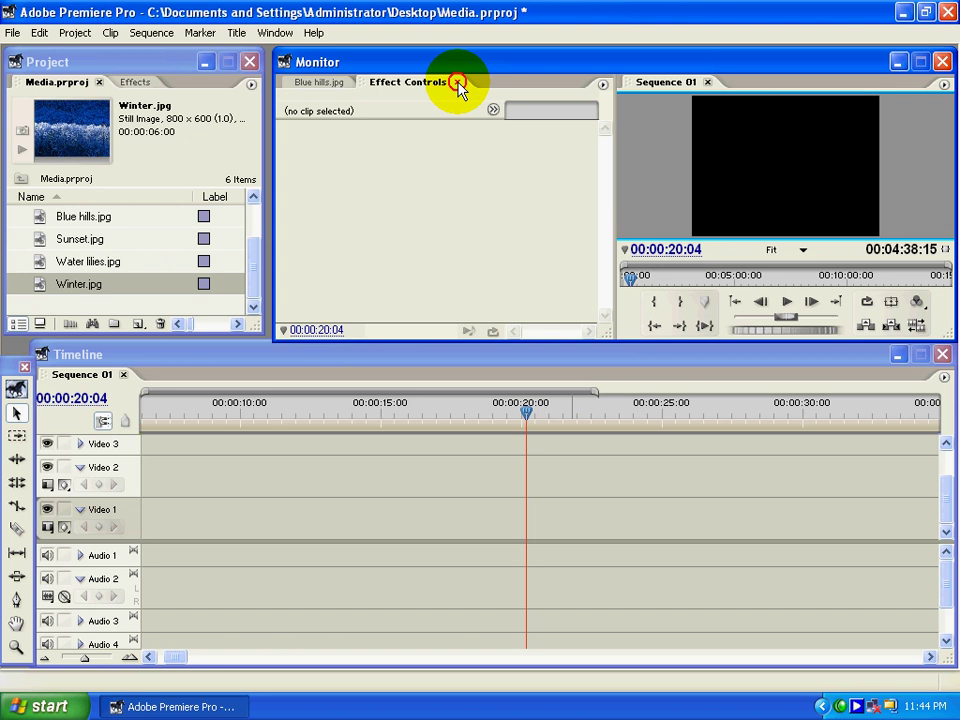
- Move Effect Controls out of the Monitor window and dock it beside Effects in the Project window
{"action": "left_click", "coordinate": [457, 84]}
{"action": "left_click", "coordinate": [276, 34]}
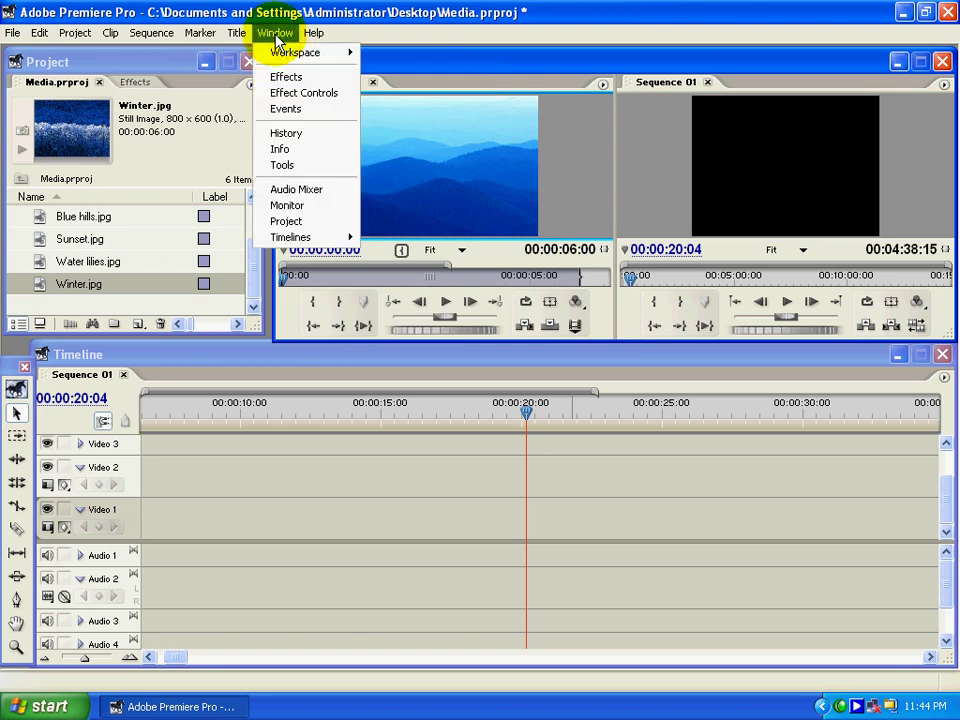
{"action": "left_click", "coordinate": [288, 96]}
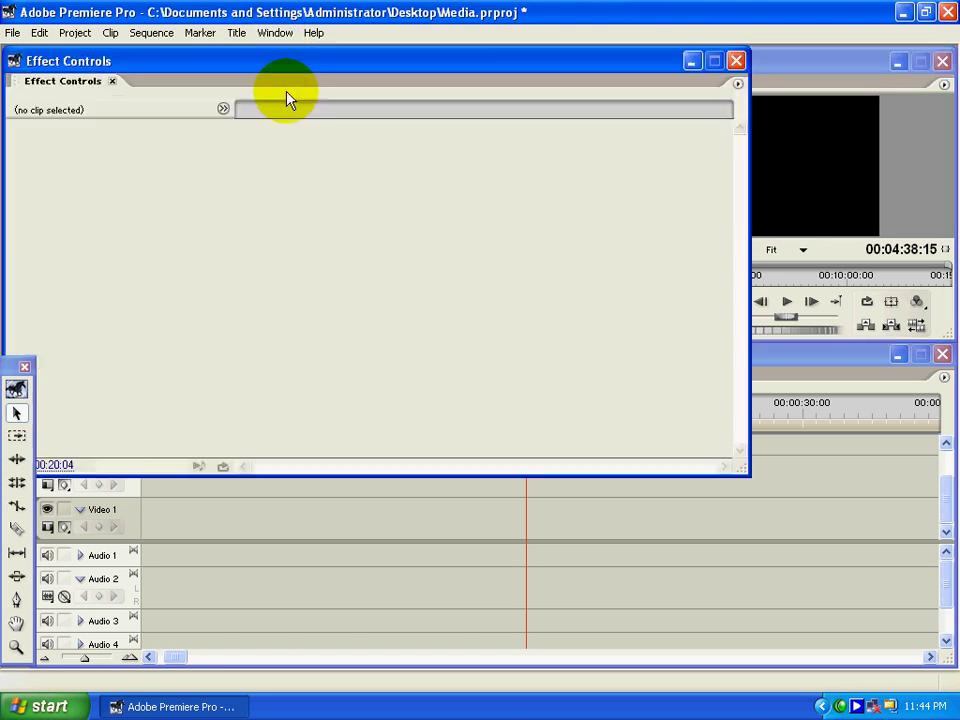
{"action": "left_click_drag", "start_coordinate": [315, 88], "coordinate": [530, 72]}
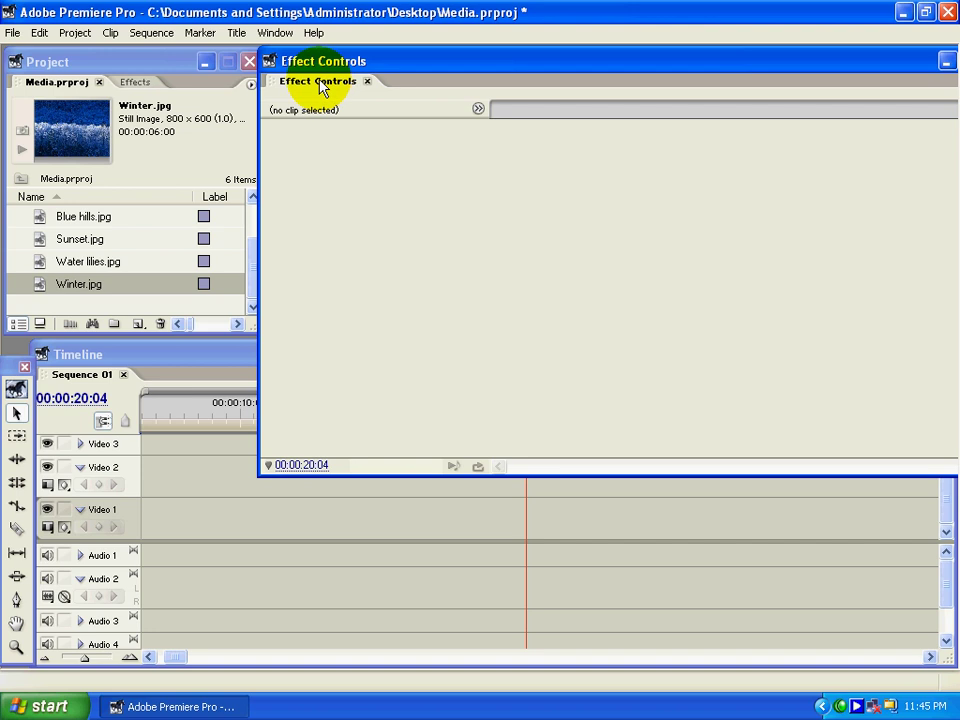
{"action": "left_click_drag", "start_coordinate": [321, 86], "coordinate": [203, 92]}
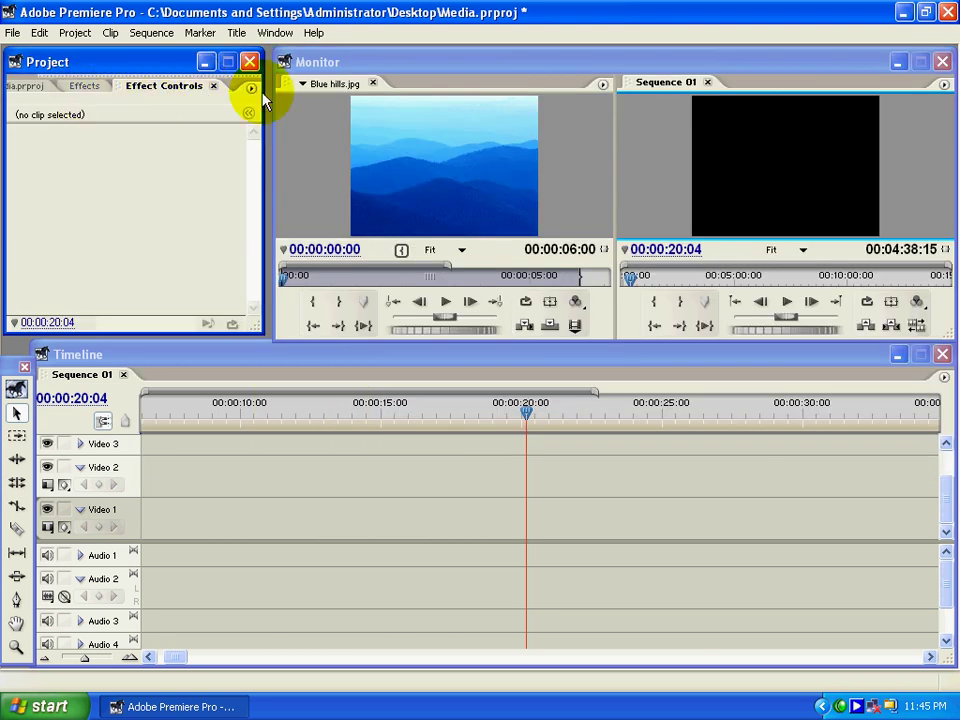
- Look through the Media.prproj, Effects and Effect Controls views grouped in the Project window
{"action": "left_click", "coordinate": [30, 88]}
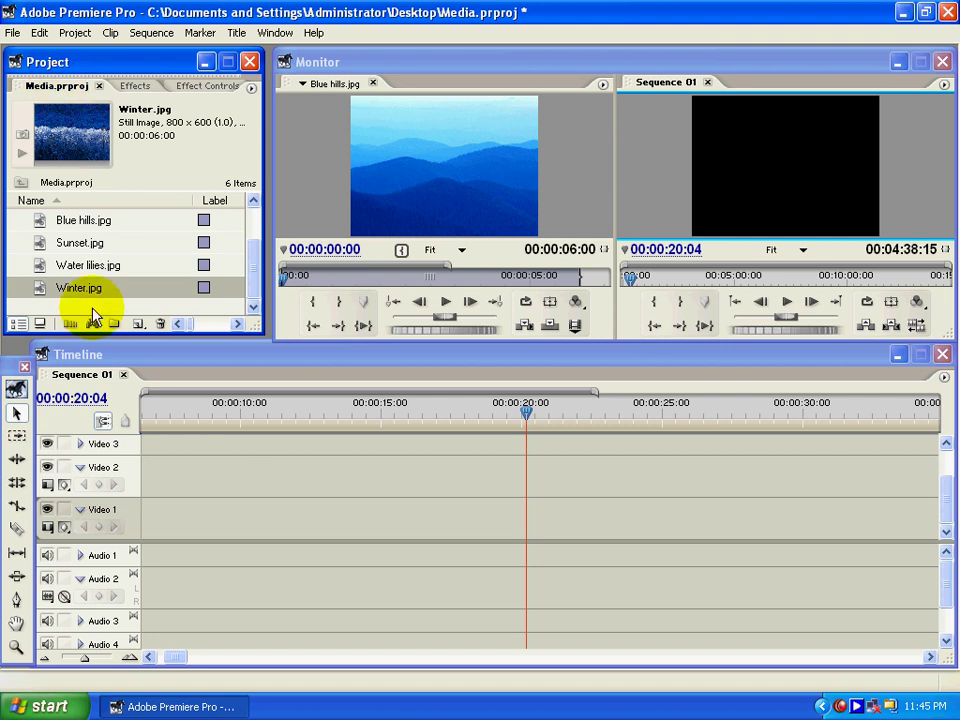
{"action": "left_click", "coordinate": [128, 87]}
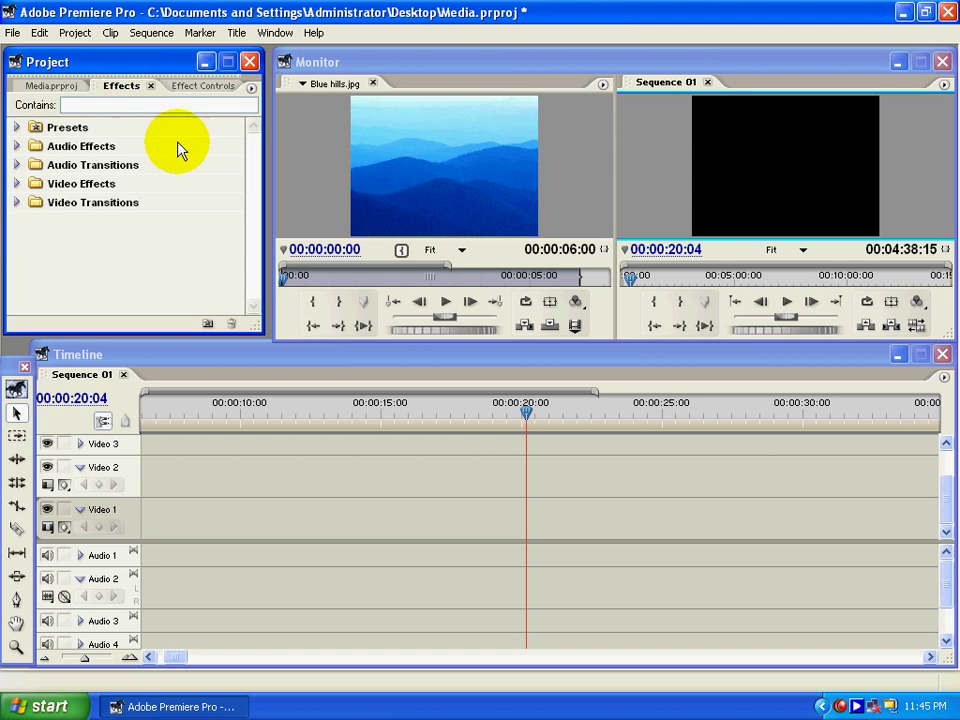
{"action": "left_click", "coordinate": [194, 88]}
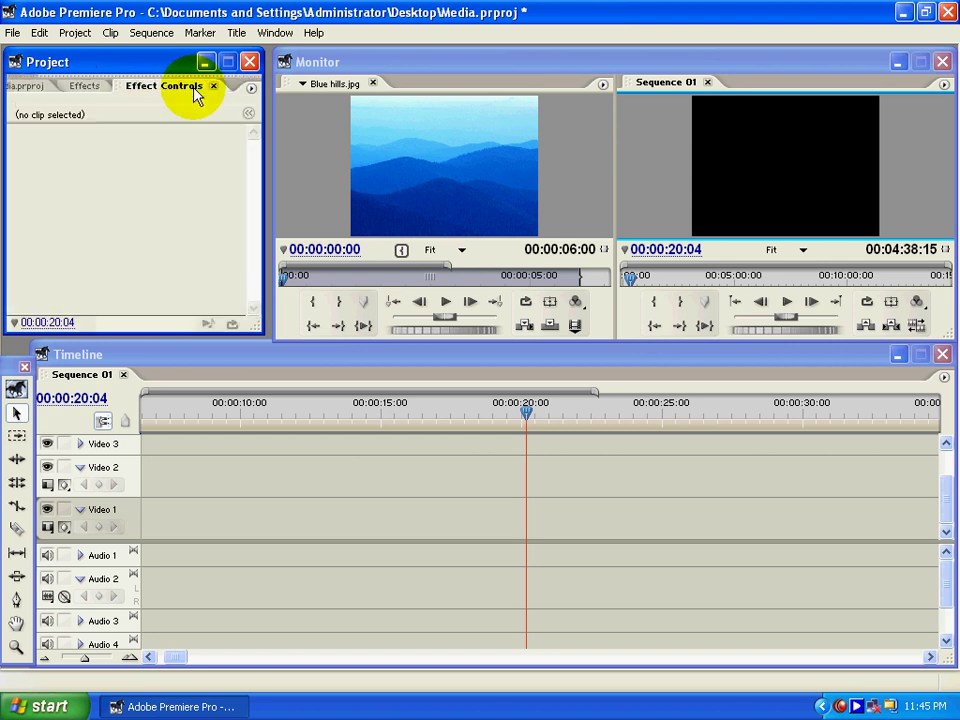
{"action": "left_click", "coordinate": [86, 90]}
{"action": "left_click", "coordinate": [34, 90]}
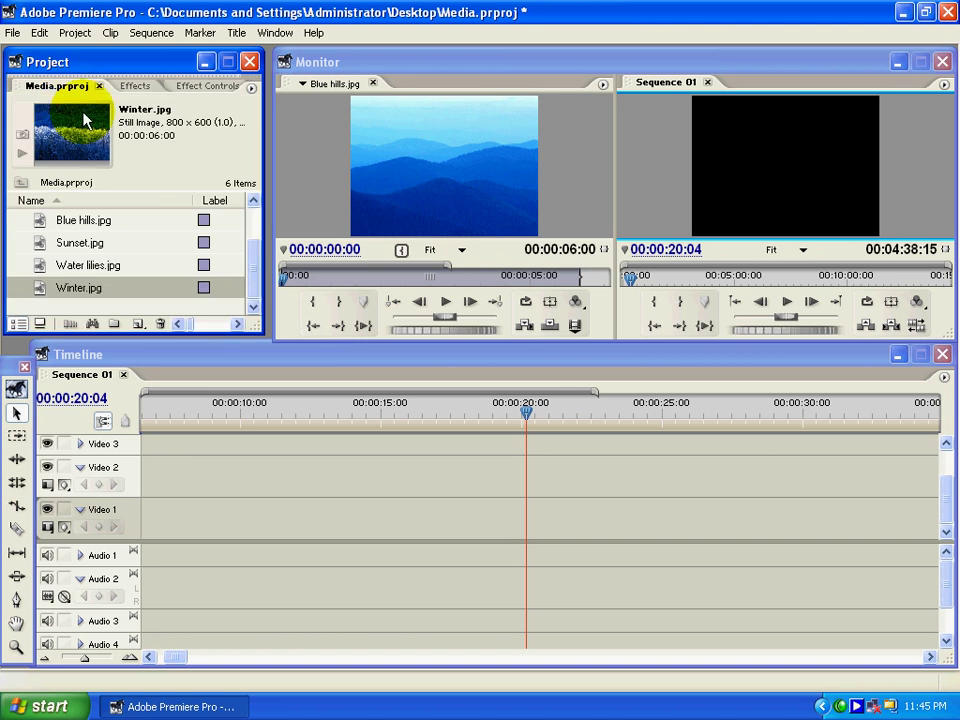
{"action": "left_click", "coordinate": [200, 87]}
{"action": "left_click", "coordinate": [20, 86]}
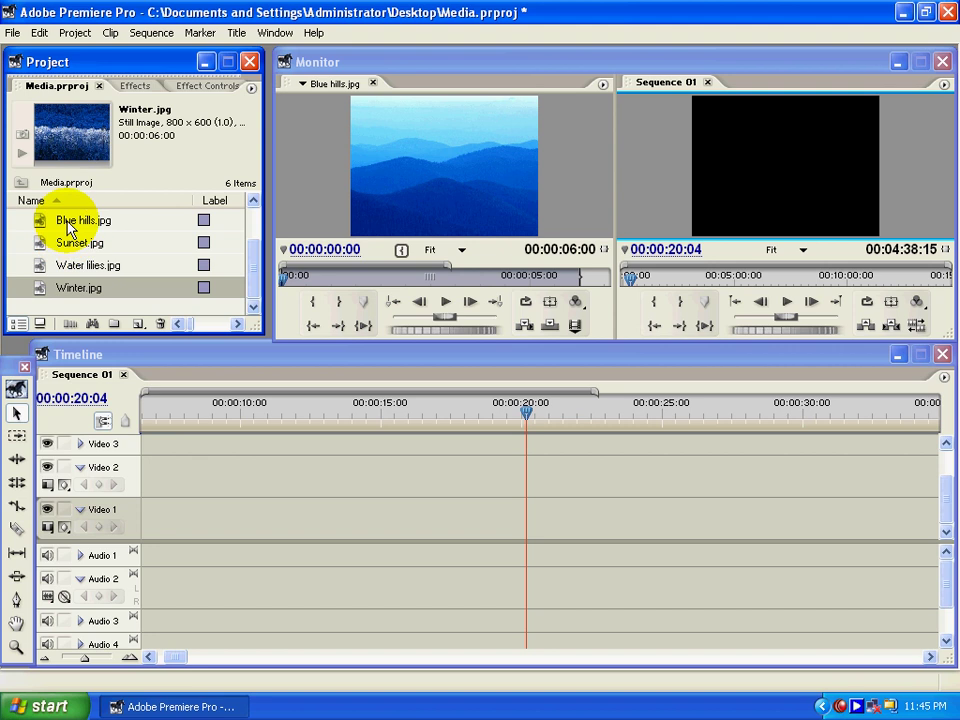
- Place Blue hills.jpg on Video 1 just after 00:00:10:00 and move the playhead to 00:00:10:19 over the clip
{"action": "left_click_drag", "start_coordinate": [75, 225], "coordinate": [255, 530]}
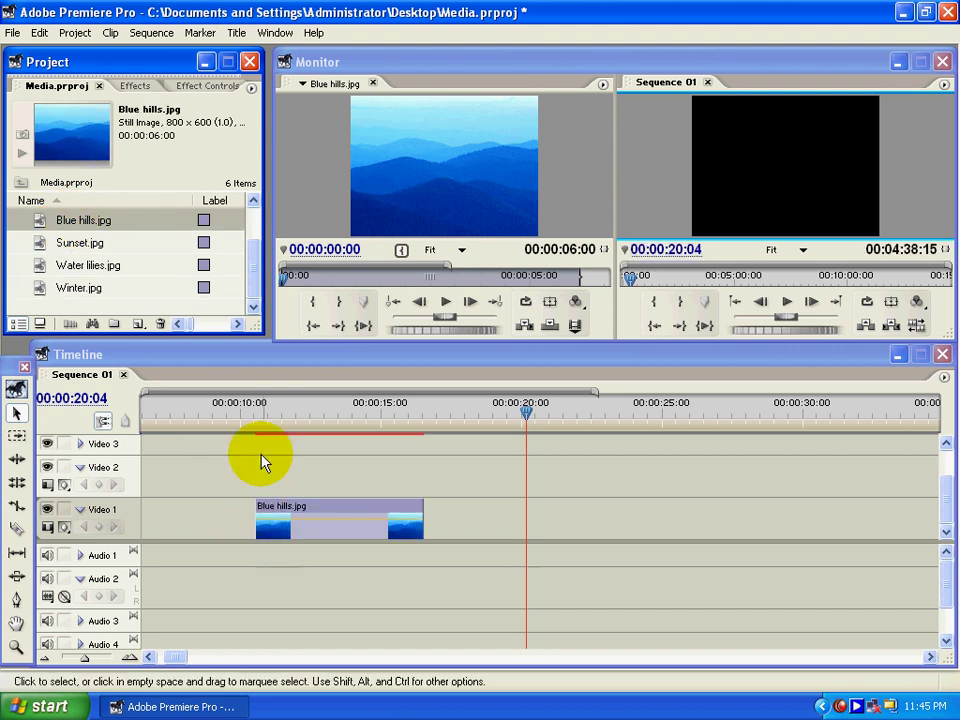
{"action": "left_click", "coordinate": [261, 404]}
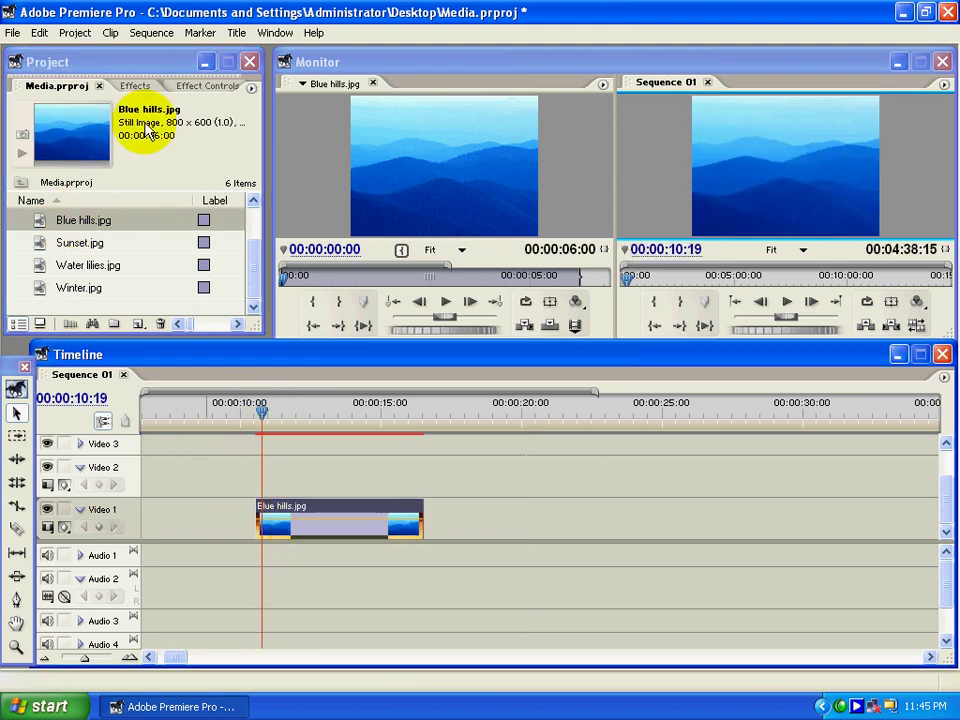
- Show the Effect Controls for Blue hills.jpg, select the Motion effect and expand its settings
{"action": "left_click", "coordinate": [189, 88]}
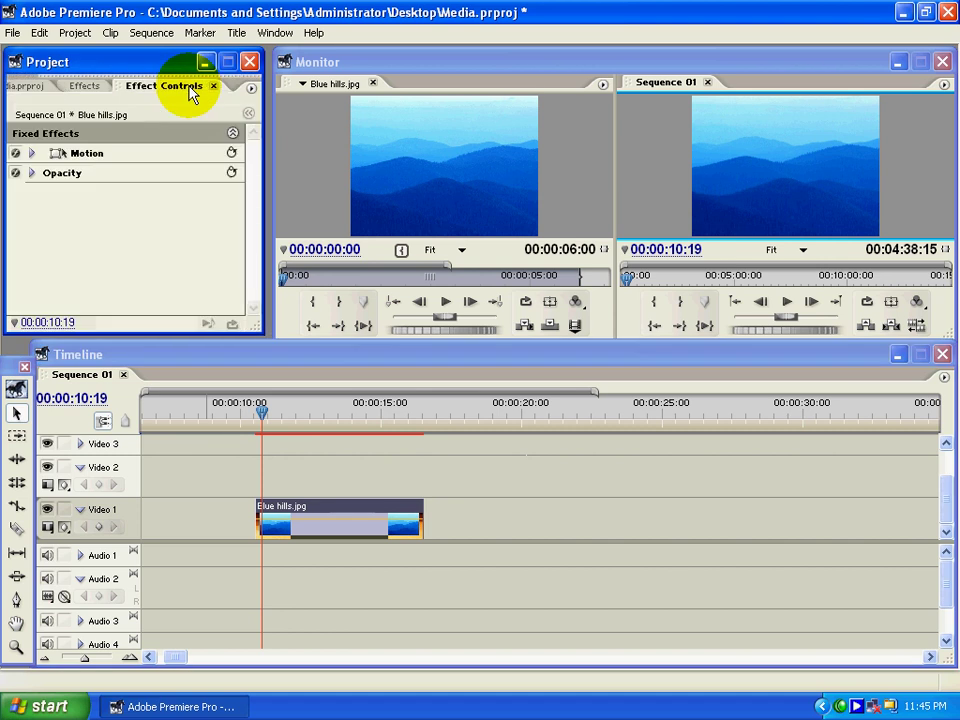
{"action": "left_click", "coordinate": [80, 156]}
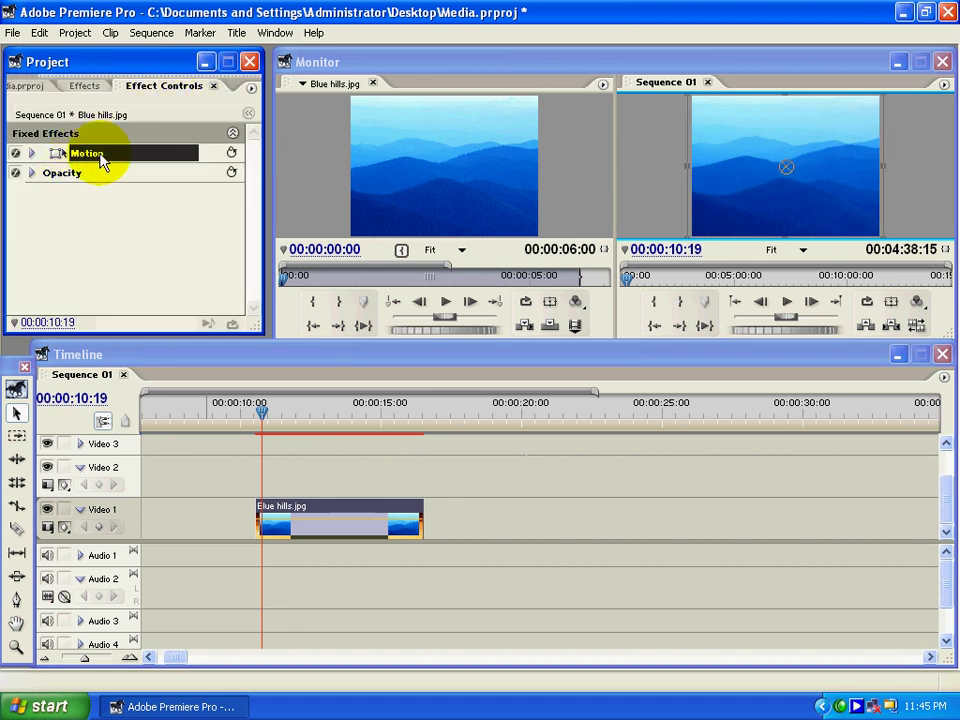
{"action": "left_click", "coordinate": [66, 174]}
{"action": "left_click", "coordinate": [88, 155]}
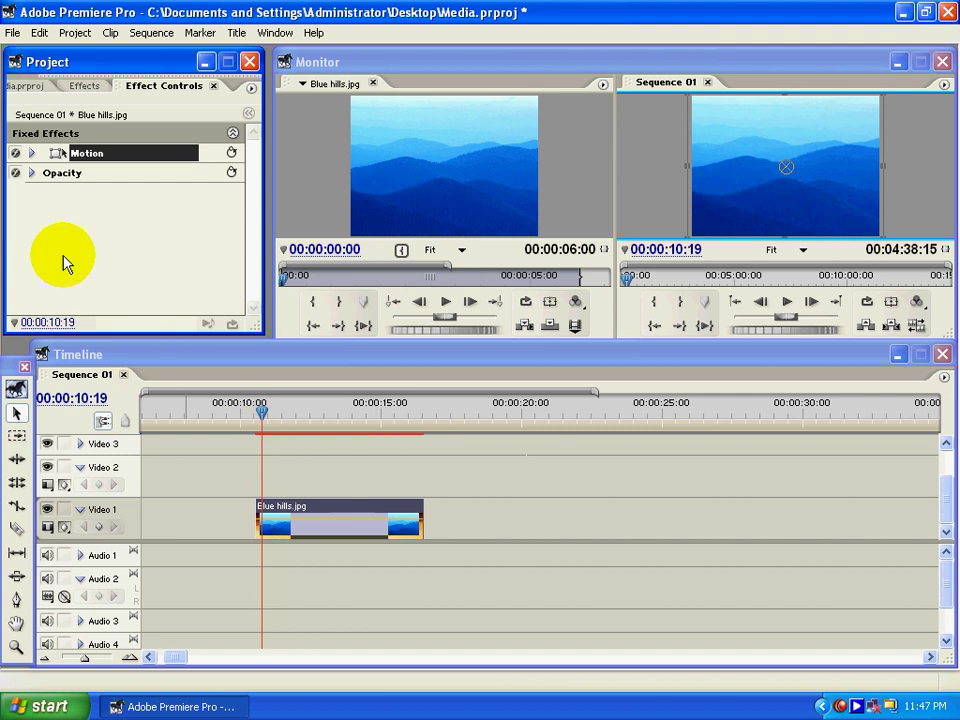
{"action": "left_click", "coordinate": [32, 154]}
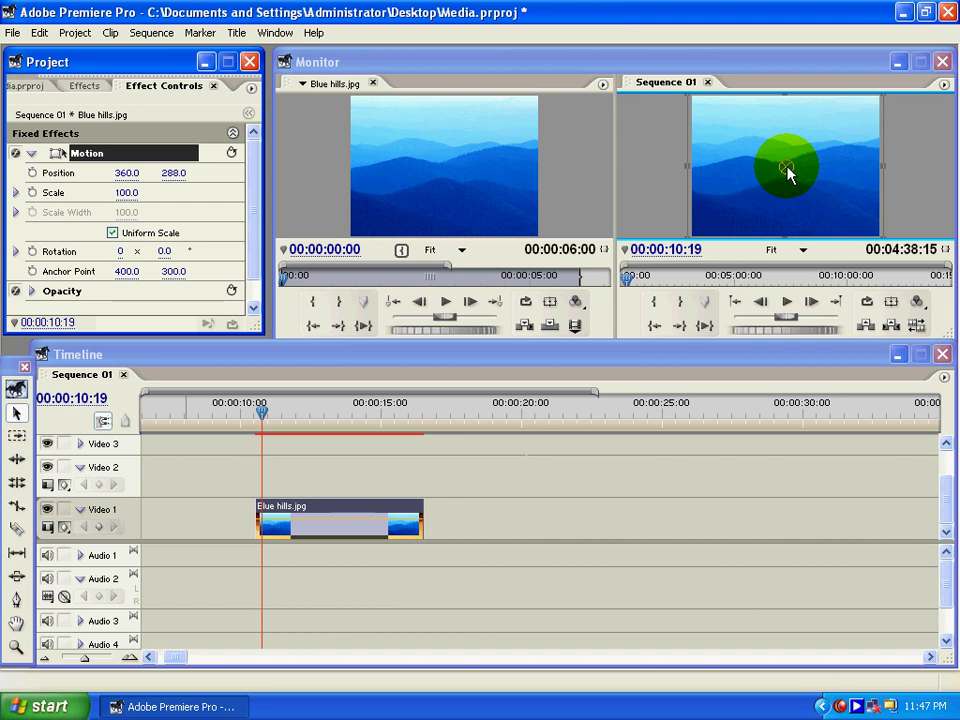
- Scale Blue hills.jpg down to about 69.3 in the Sequence 01 picture and reposition it to 347.0, 296.3
{"action": "left_click_drag", "start_coordinate": [787, 174], "coordinate": [756, 193]}
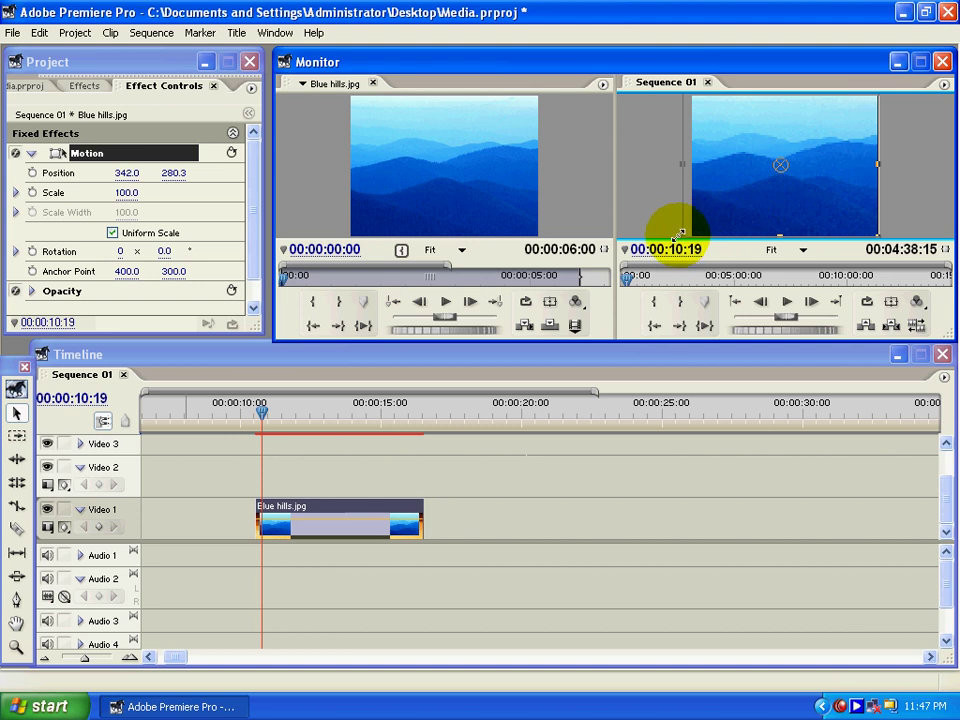
{"action": "left_click_drag", "start_coordinate": [679, 229], "coordinate": [703, 213]}
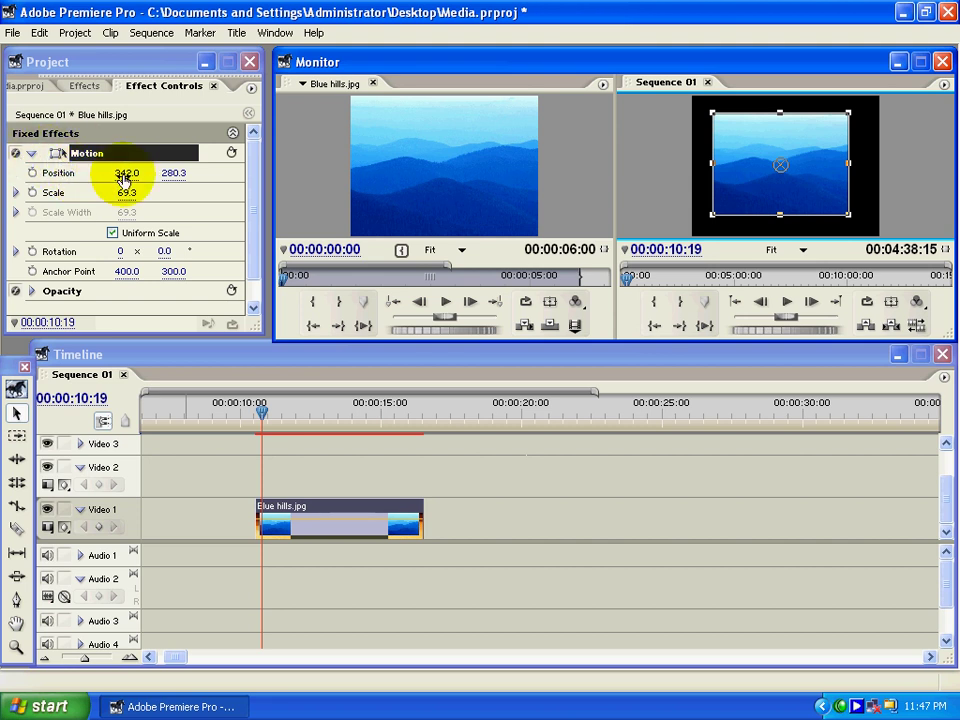
{"action": "left_click_drag", "start_coordinate": [129, 172], "coordinate": [154, 133]}
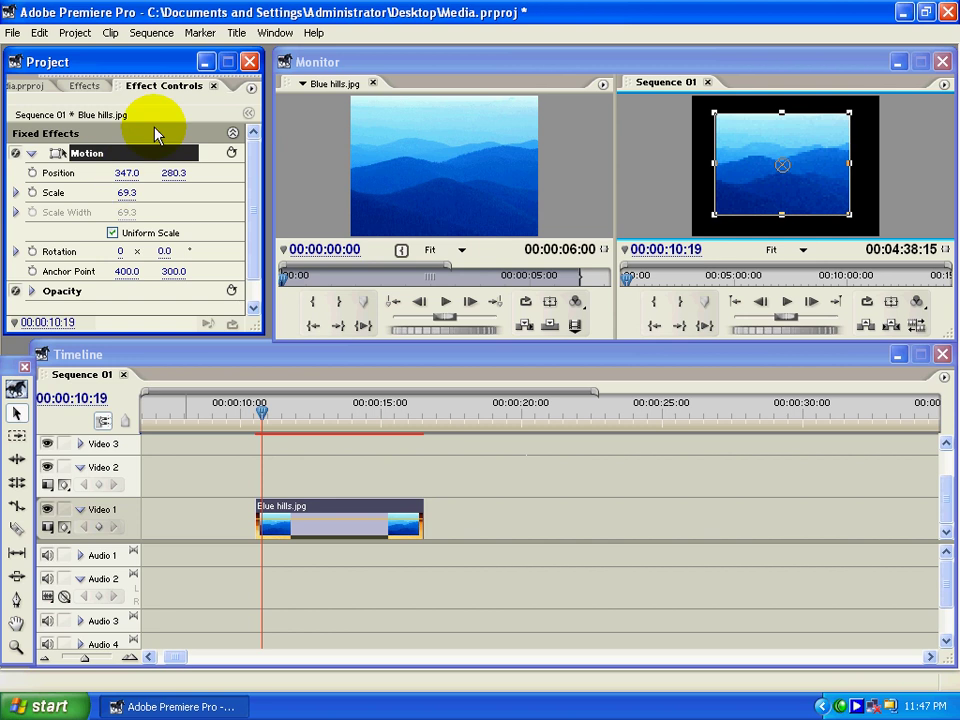
{"action": "left_click_drag", "start_coordinate": [196, 173], "coordinate": [154, 182]}
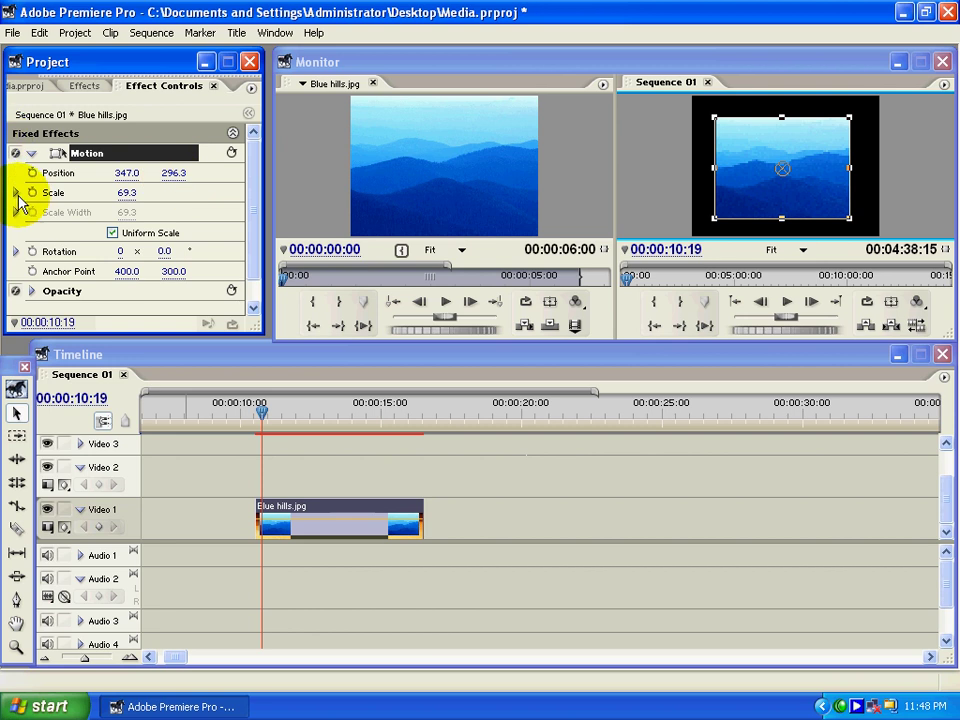
- Reduce the scale of Blue hills.jpg to 56.4, and turn off Uniform Scale to narrow its width to about 35.1
{"action": "left_click", "coordinate": [15, 195]}
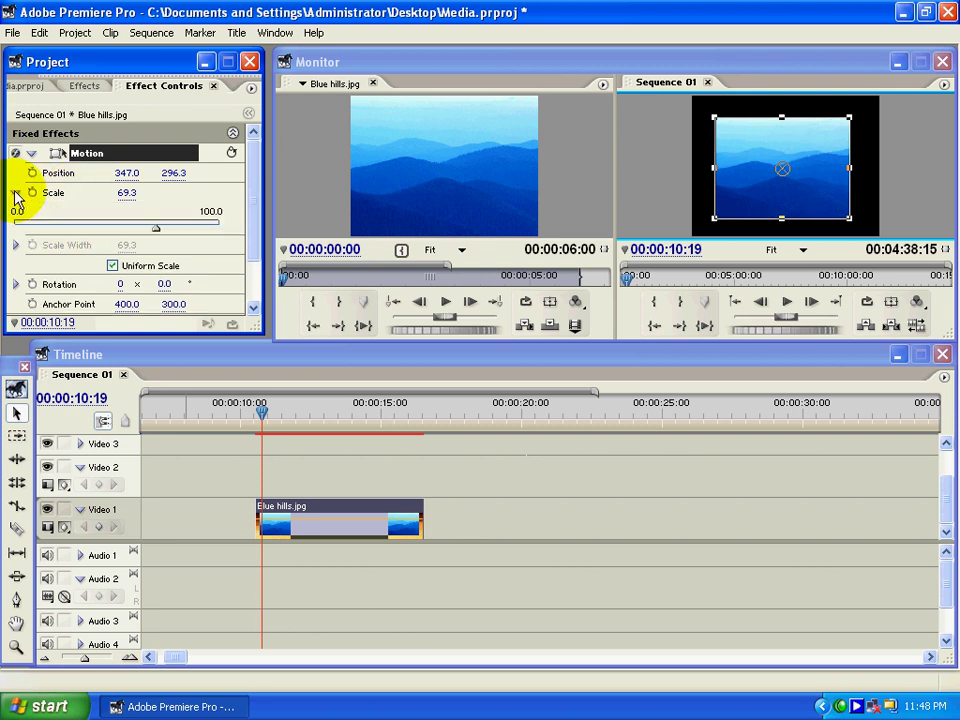
{"action": "left_click_drag", "start_coordinate": [158, 230], "coordinate": [131, 237]}
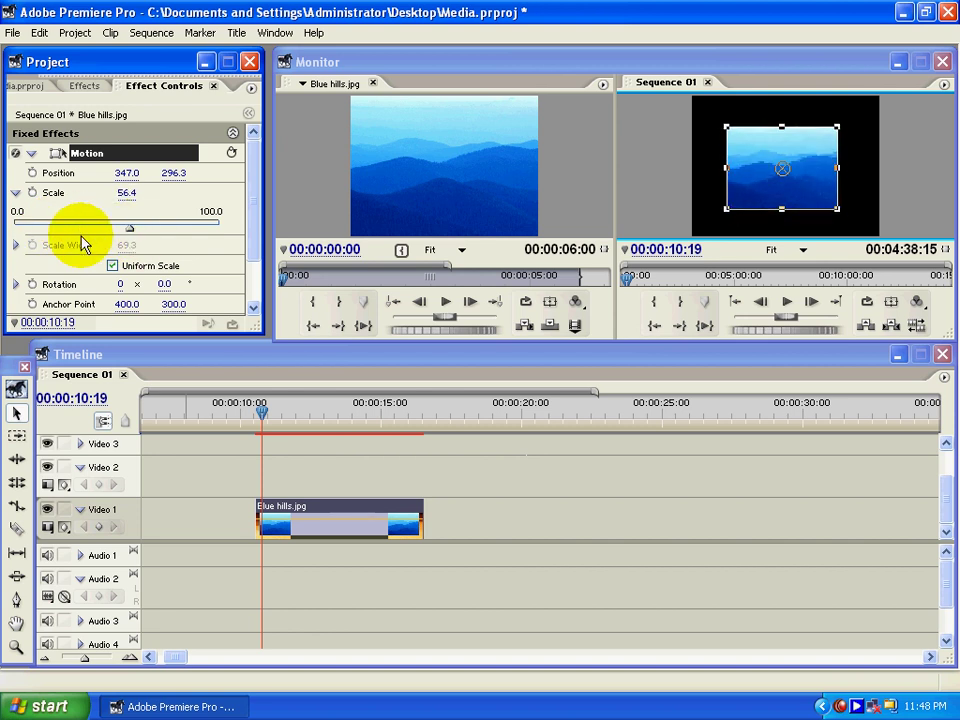
{"action": "left_click", "coordinate": [113, 266]}
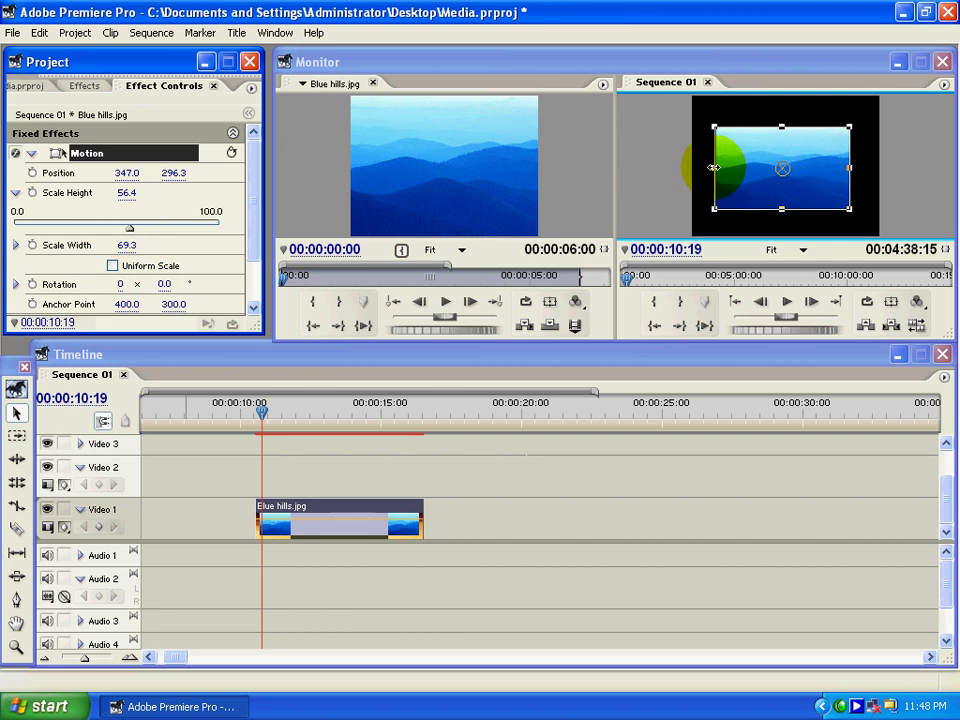
{"action": "left_click_drag", "start_coordinate": [722, 172], "coordinate": [747, 172]}
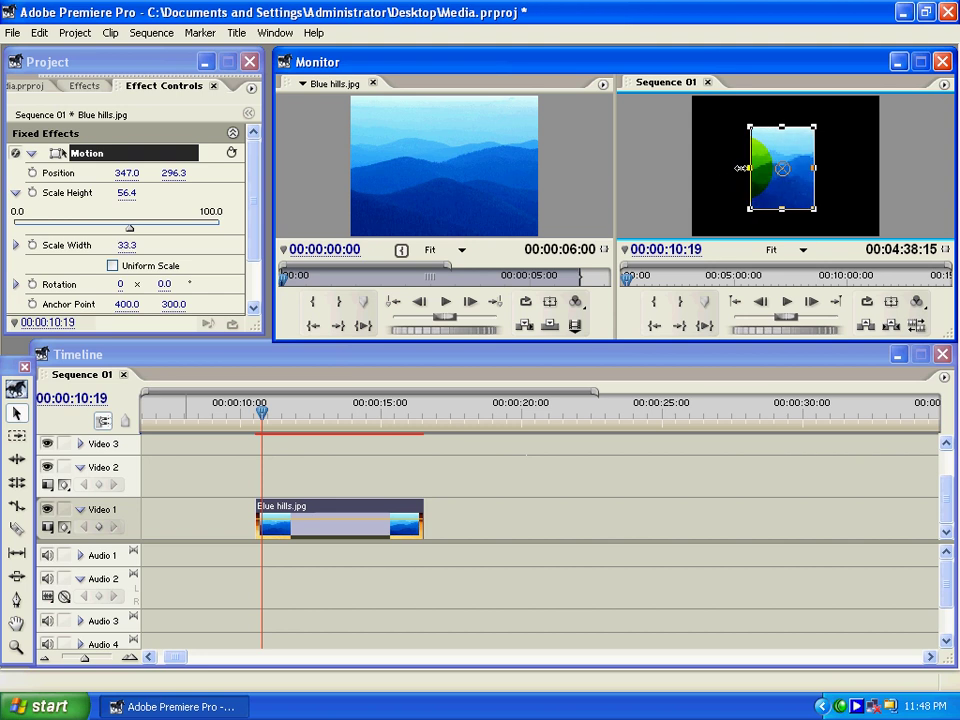
- Turn Uniform Scale back on and enlarge Blue hills.jpg to a scale of about 69.2
{"action": "left_click", "coordinate": [112, 265]}
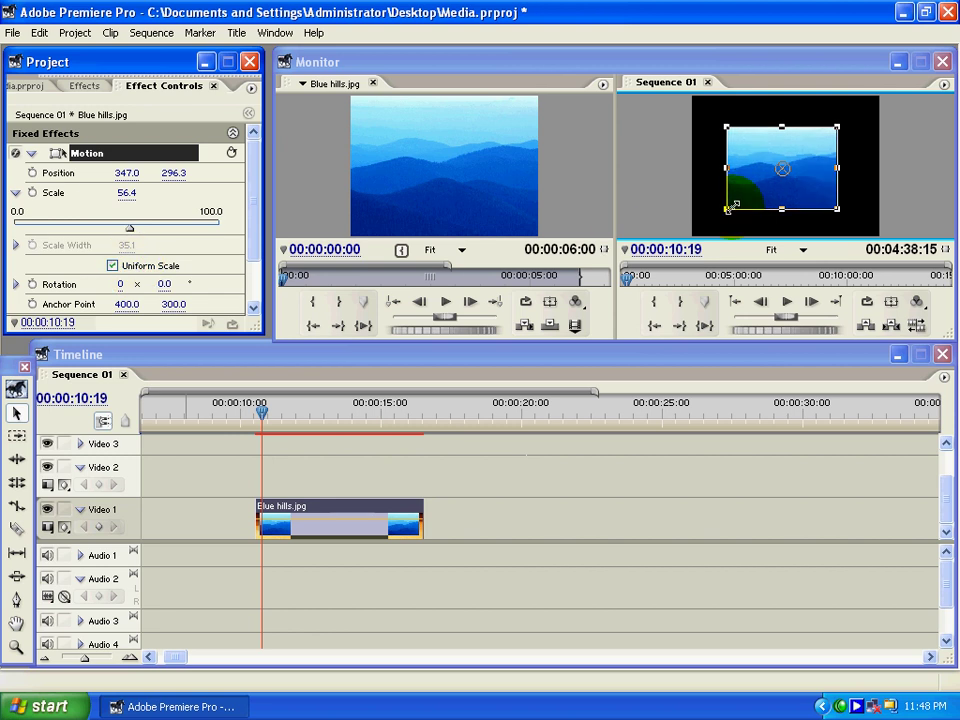
{"action": "mouse_move", "coordinate": [730, 207]}
{"action": "left_mouse_down"}
{"action": "mouse_move", "coordinate": [707, 237]}
{"action": "mouse_move", "coordinate": [752, 193]}
{"action": "mouse_move", "coordinate": [746, 206]}
{"action": "mouse_move", "coordinate": [735, 203]}
{"action": "mouse_move", "coordinate": [729, 225]}
{"action": "mouse_move", "coordinate": [730, 215]}
{"action": "left_mouse_up"}
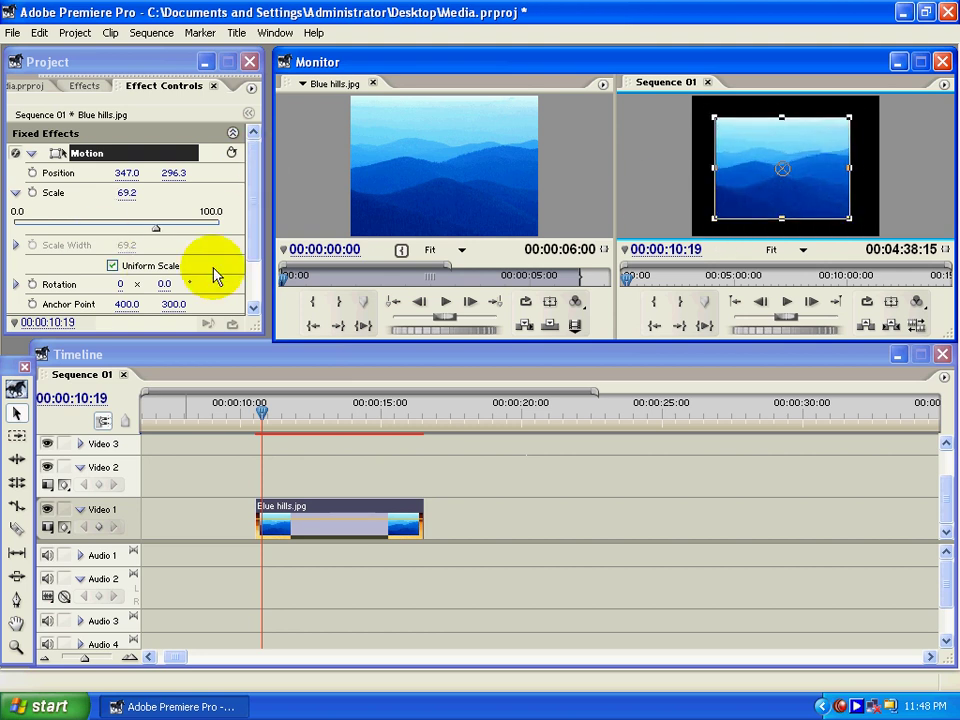
- Expand the Rotation settings of Blue hills.jpg, try rotating the picture to 51.0°, and return it to 0.0°
{"action": "left_click_drag", "start_coordinate": [251, 236], "coordinate": [255, 208]}
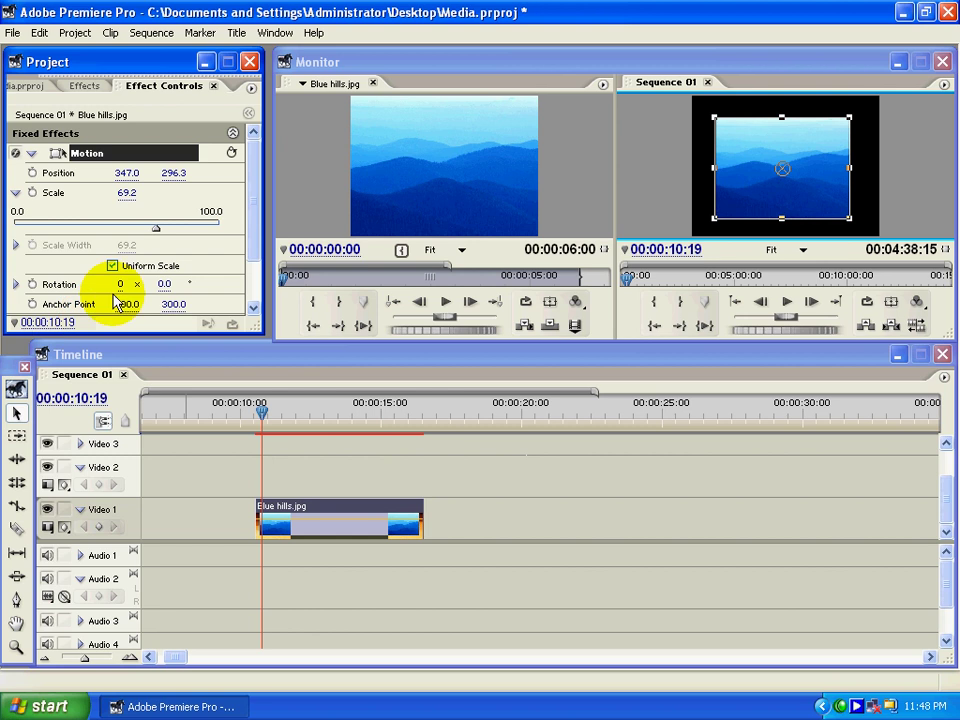
{"action": "scroll", "coordinate": [258, 257], "scroll_direction": "down", "scroll_amount": 1}
{"action": "scroll", "coordinate": [258, 257], "scroll_direction": "down", "scroll_amount": 1}
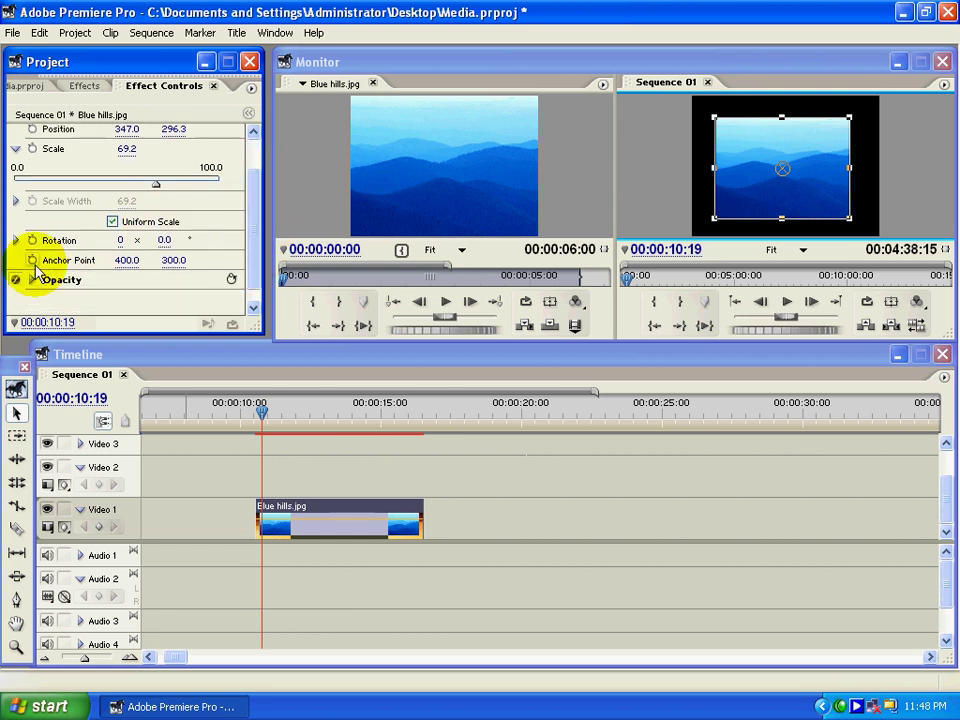
{"action": "left_click", "coordinate": [17, 241]}
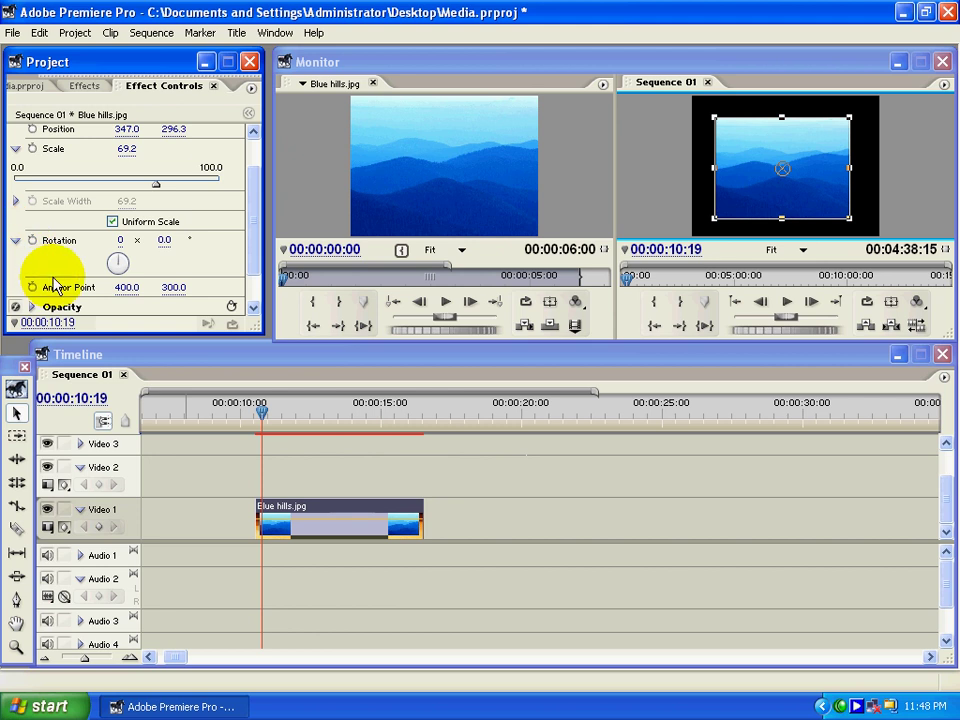
{"action": "left_click_drag", "start_coordinate": [146, 250], "coordinate": [108, 250]}
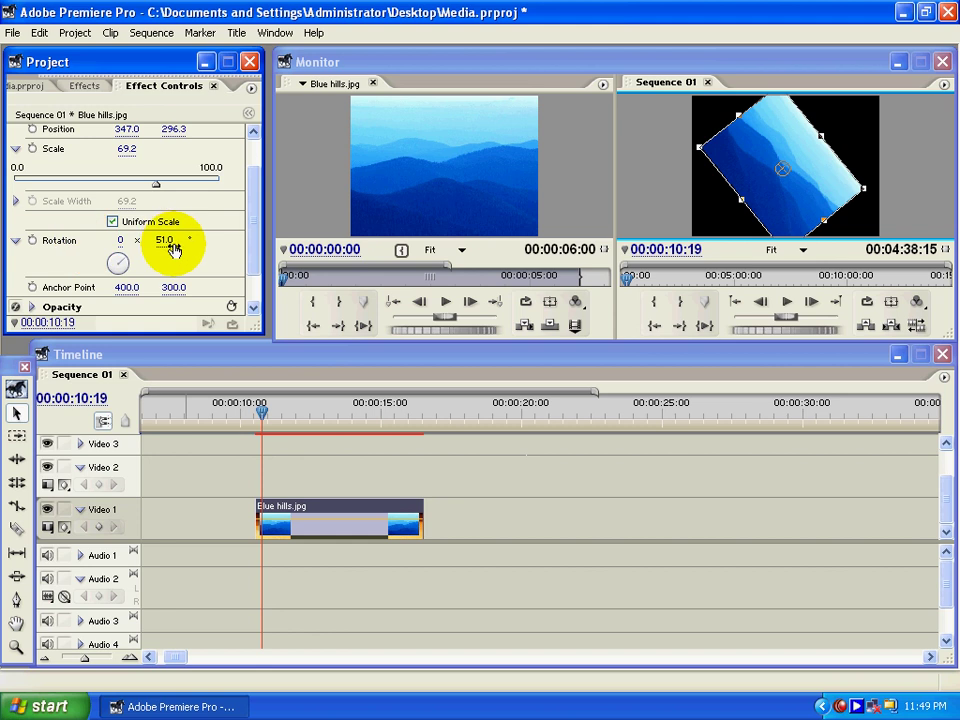
{"action": "left_click_drag", "start_coordinate": [168, 240], "coordinate": [210, 236]}
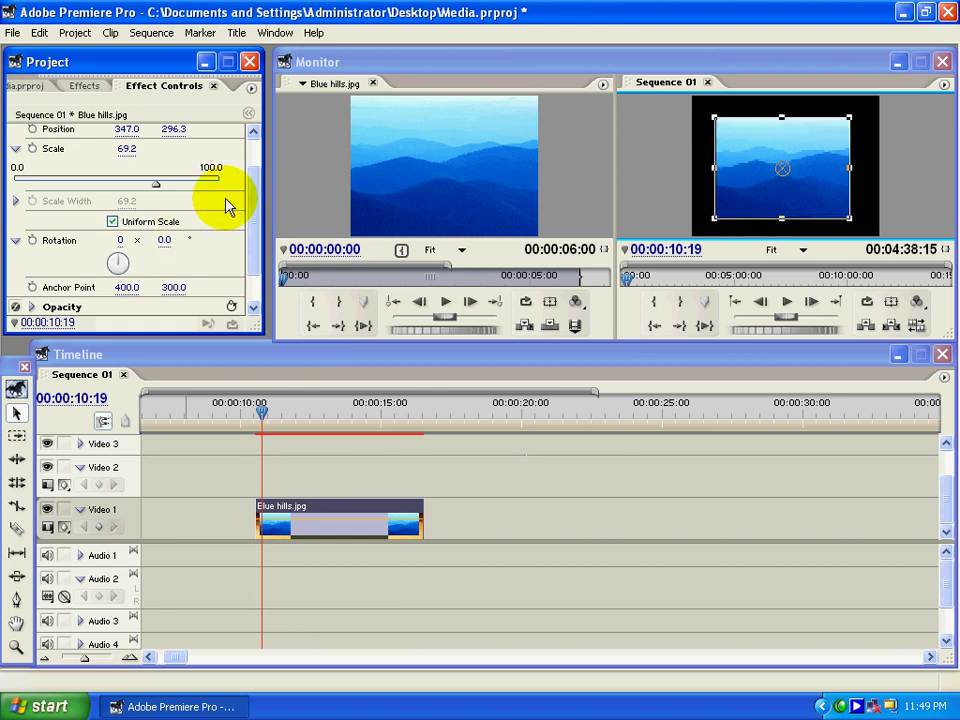
- Nudge Blue hills.jpg to position 352.8, 299.5 and set its horizontal anchor point value to 746.0
{"action": "left_click_drag", "start_coordinate": [780, 167], "coordinate": [783, 170]}
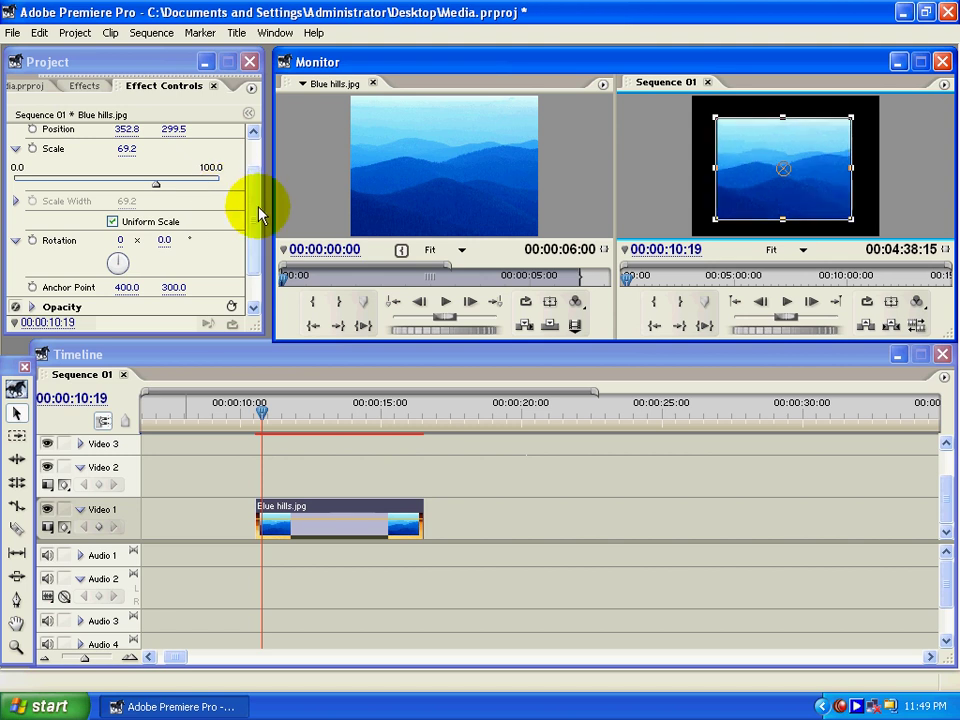
{"action": "scroll", "coordinate": [256, 215], "scroll_direction": "down", "scroll_amount": 2}
{"action": "mouse_move", "coordinate": [124, 245]}
{"action": "left_mouse_down"}
{"action": "mouse_move", "coordinate": [193, 252]}
{"action": "mouse_move", "coordinate": [128, 252]}
{"action": "left_mouse_up"}
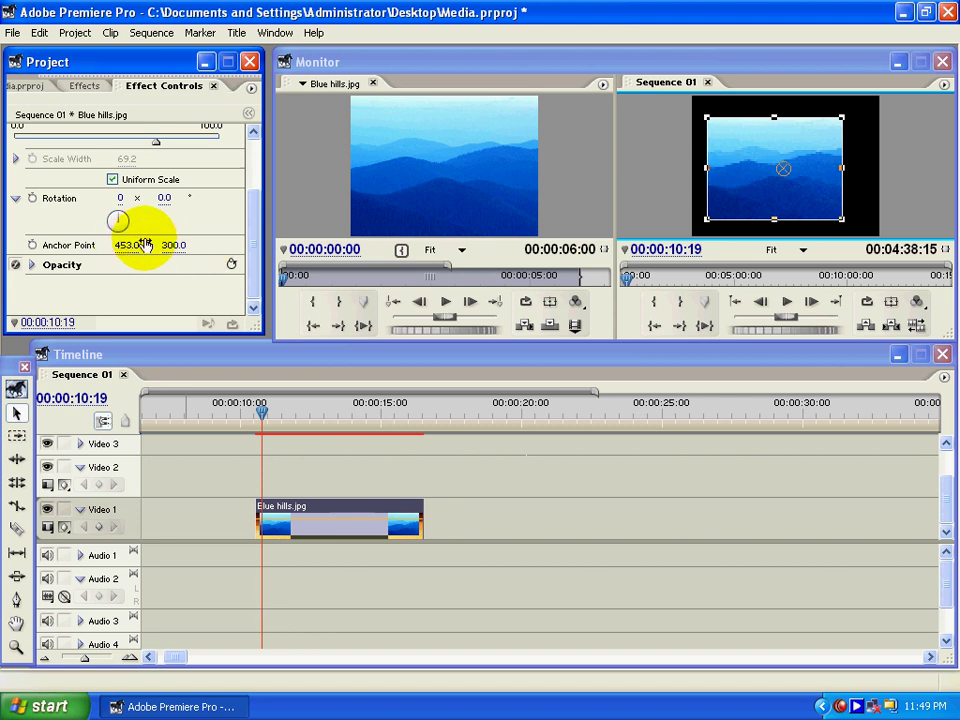
{"action": "left_click", "coordinate": [128, 246]}
{"action": "left_click_drag", "start_coordinate": [128, 246], "coordinate": [272, 257]}
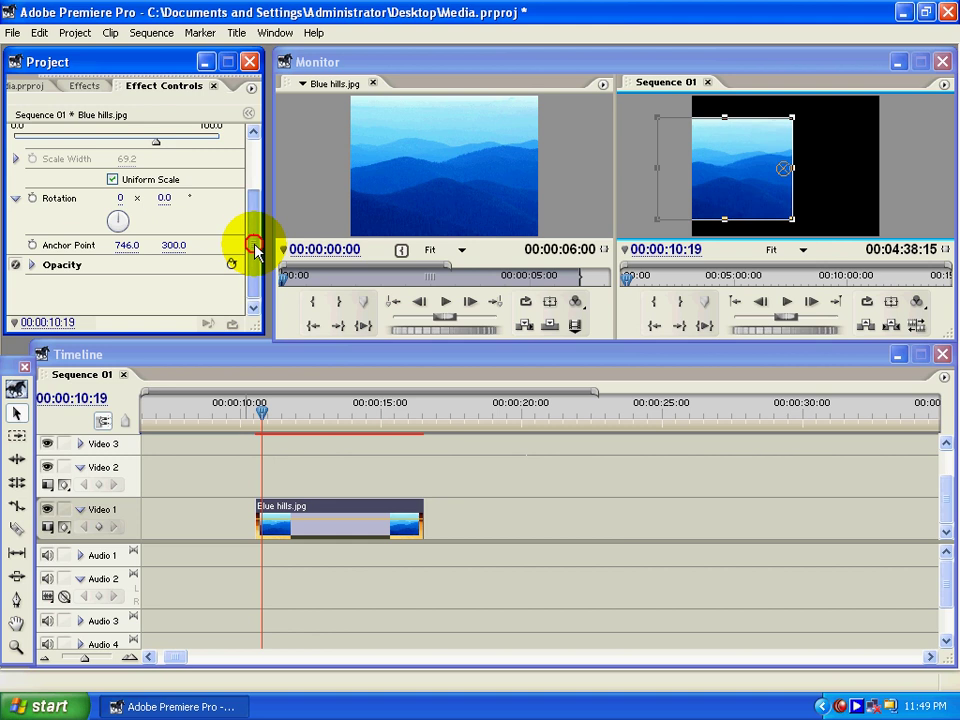
{"action": "mouse_move", "coordinate": [253, 250]}
{"action": "left_mouse_down"}
{"action": "mouse_move", "coordinate": [251, 208]}
{"action": "mouse_move", "coordinate": [261, 246]}
{"action": "left_mouse_up"}
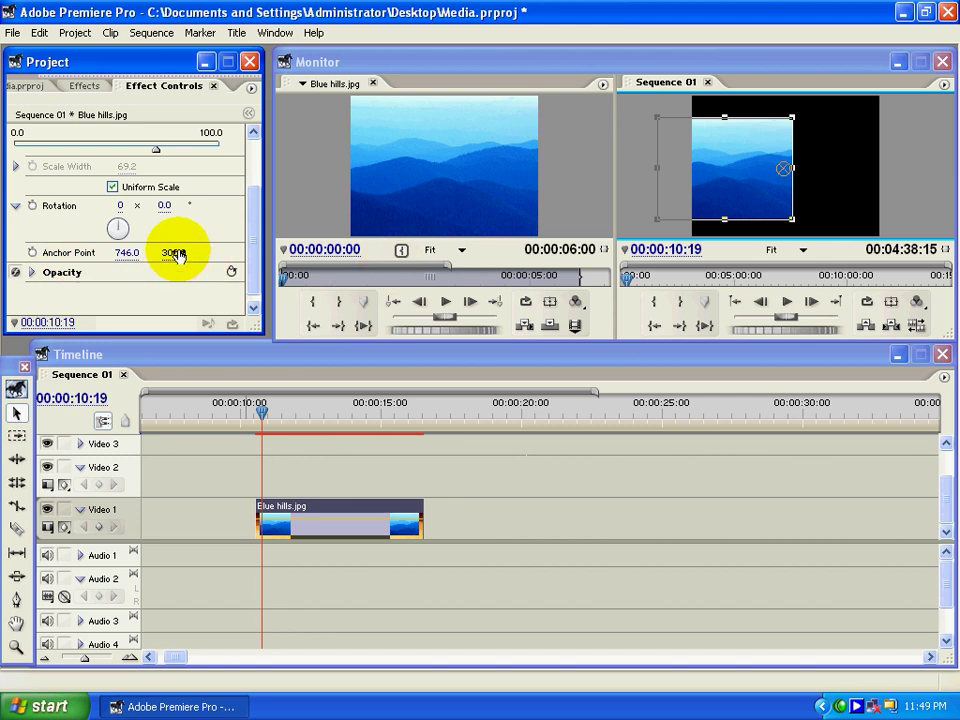
- Adjust the Motion settings of Blue hills.jpg to rotation -38.0°, scale 55.9 and position 381.6, 192.0
{"action": "mouse_move", "coordinate": [118, 222]}
{"action": "left_mouse_down"}
{"action": "mouse_move", "coordinate": [165, 305]}
{"action": "mouse_move", "coordinate": [71, 150]}
{"action": "mouse_move", "coordinate": [54, 141]}
{"action": "mouse_move", "coordinate": [105, 215]}
{"action": "mouse_move", "coordinate": [133, 300]}
{"action": "mouse_move", "coordinate": [47, 107]}
{"action": "mouse_move", "coordinate": [145, 330]}
{"action": "mouse_move", "coordinate": [83, 203]}
{"action": "mouse_move", "coordinate": [112, 222]}
{"action": "left_mouse_up"}
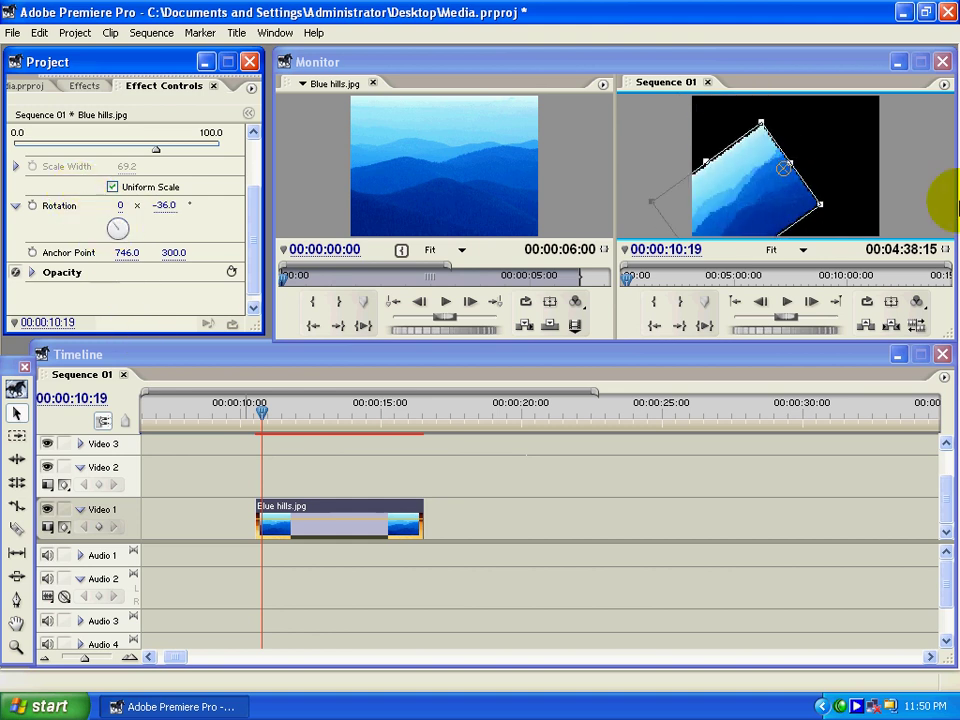
{"action": "mouse_move", "coordinate": [783, 176]}
{"action": "left_mouse_down"}
{"action": "mouse_move", "coordinate": [752, 188]}
{"action": "mouse_move", "coordinate": [729, 157]}
{"action": "mouse_move", "coordinate": [790, 168]}
{"action": "mouse_move", "coordinate": [779, 175]}
{"action": "left_mouse_up"}
{"action": "left_click_drag", "start_coordinate": [256, 225], "coordinate": [731, 139]}
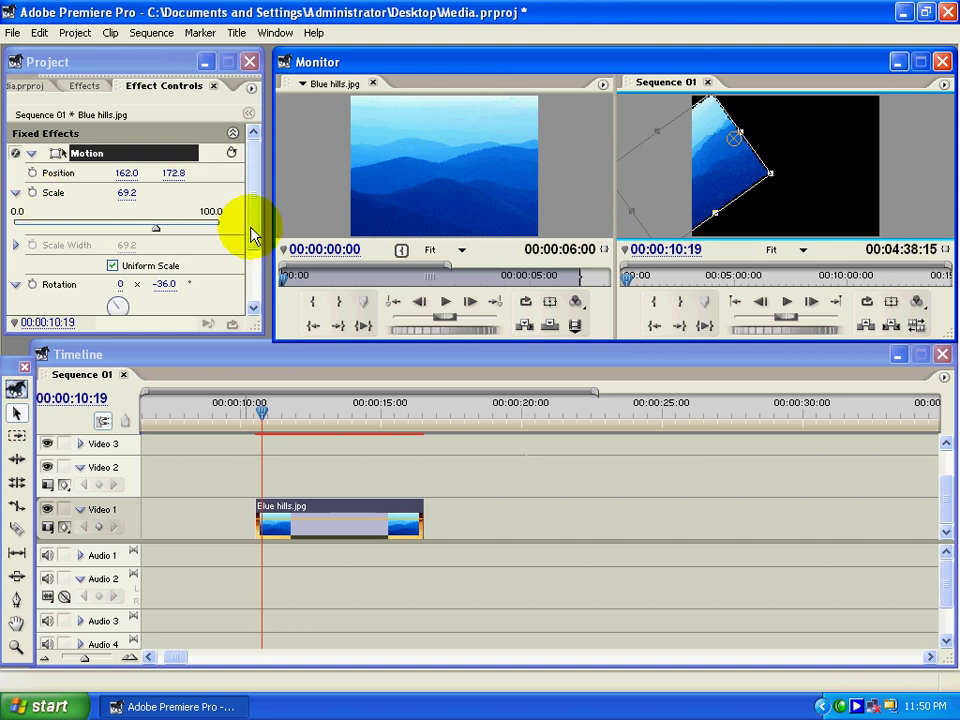
{"action": "left_click_drag", "start_coordinate": [251, 223], "coordinate": [251, 250]}
{"action": "left_click_drag", "start_coordinate": [106, 240], "coordinate": [117, 205]}
{"action": "left_click_drag", "start_coordinate": [735, 155], "coordinate": [775, 176]}
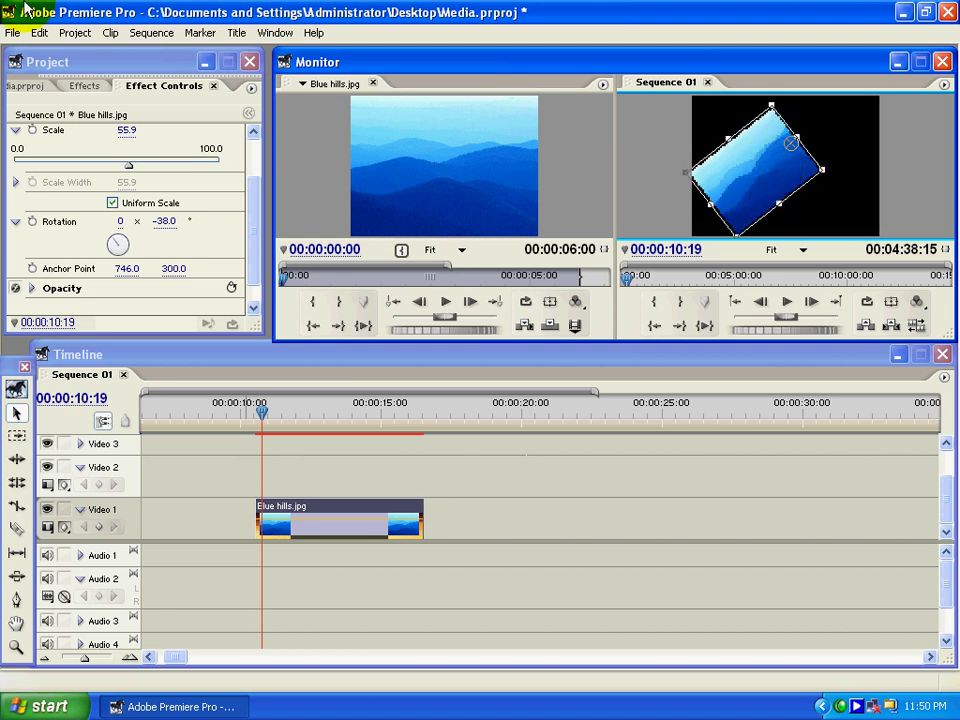
- Place Sunset.jpg on Video 1 after Blue hills.jpg, move the playhead to 00:00:18:14 and select the new clip
{"action": "left_click", "coordinate": [24, 88]}
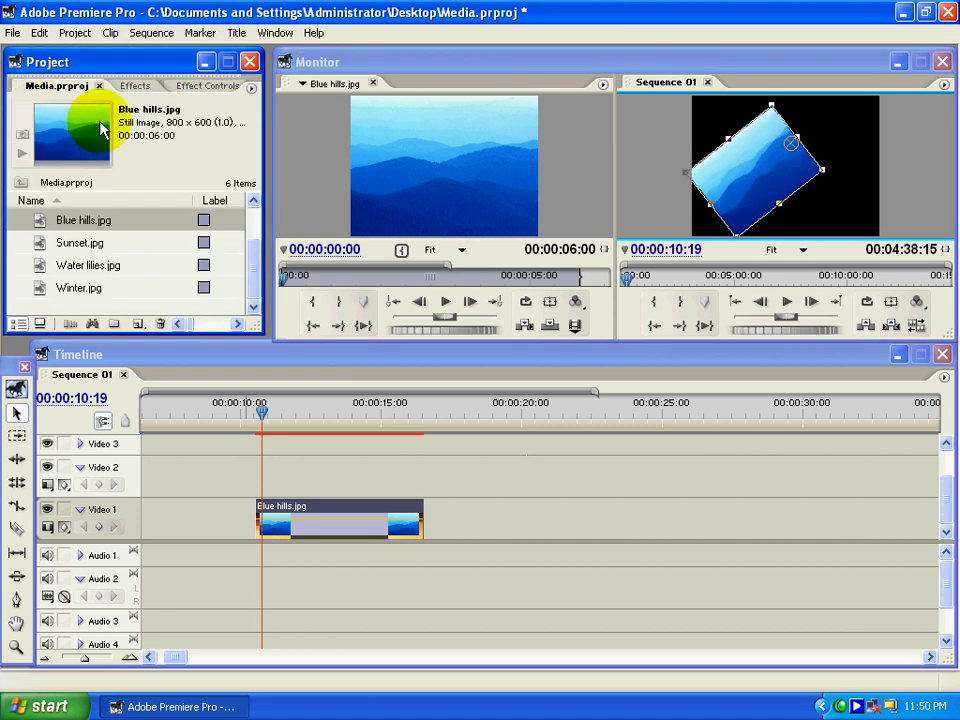
{"action": "left_click", "coordinate": [60, 245]}
{"action": "left_click_drag", "start_coordinate": [58, 248], "coordinate": [452, 519]}
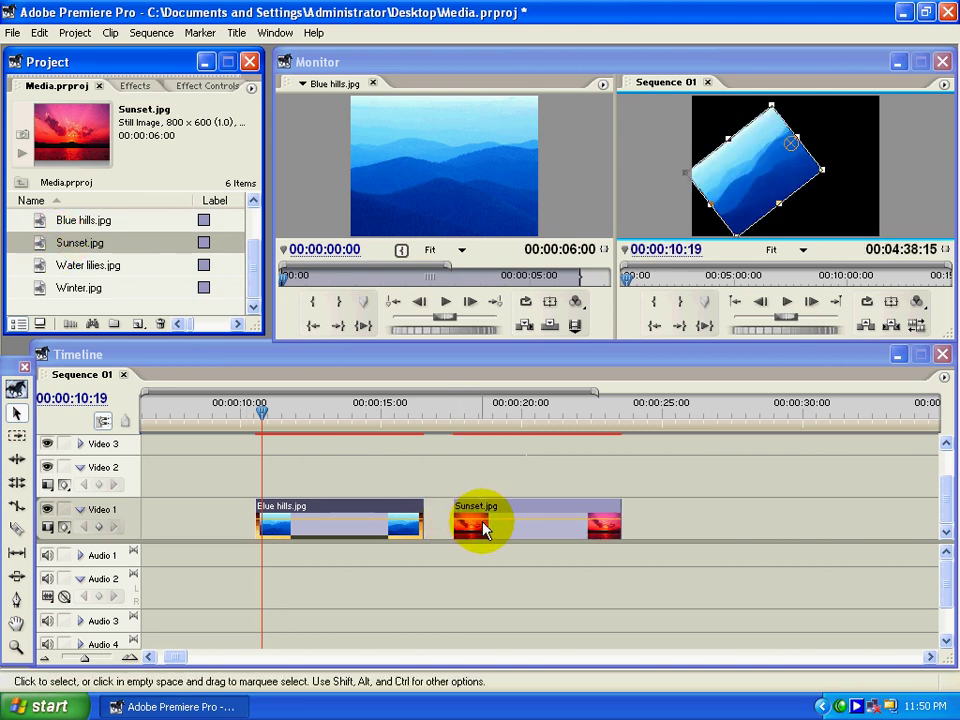
{"action": "left_click", "coordinate": [482, 413]}
{"action": "left_click", "coordinate": [533, 522]}
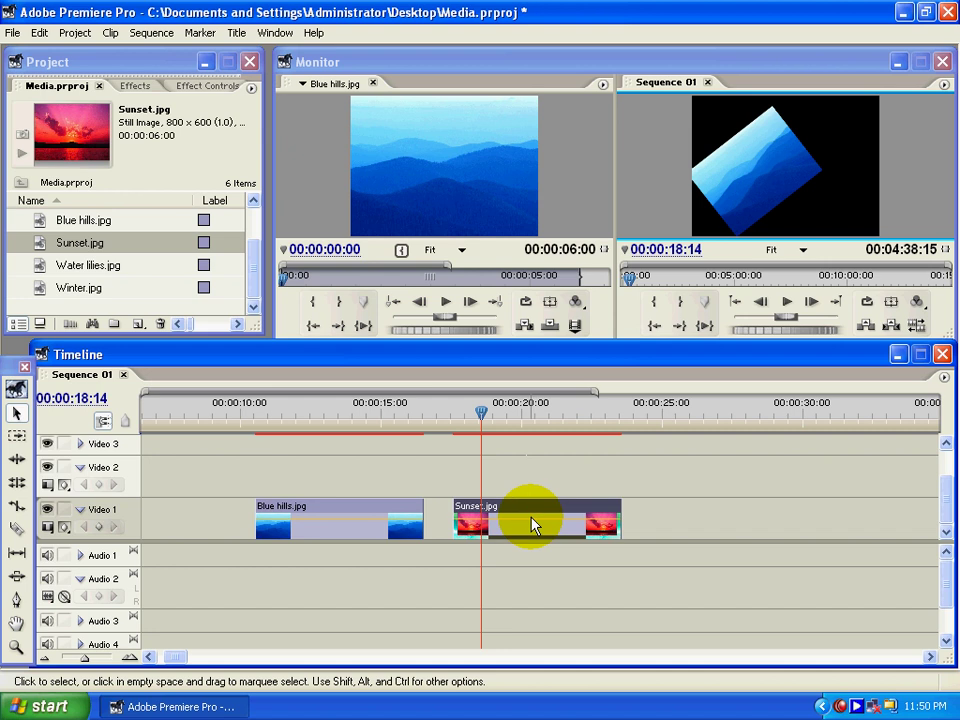
- Show the Effect Controls for Sunset.jpg and select its Motion effect
{"action": "left_click", "coordinate": [184, 87]}
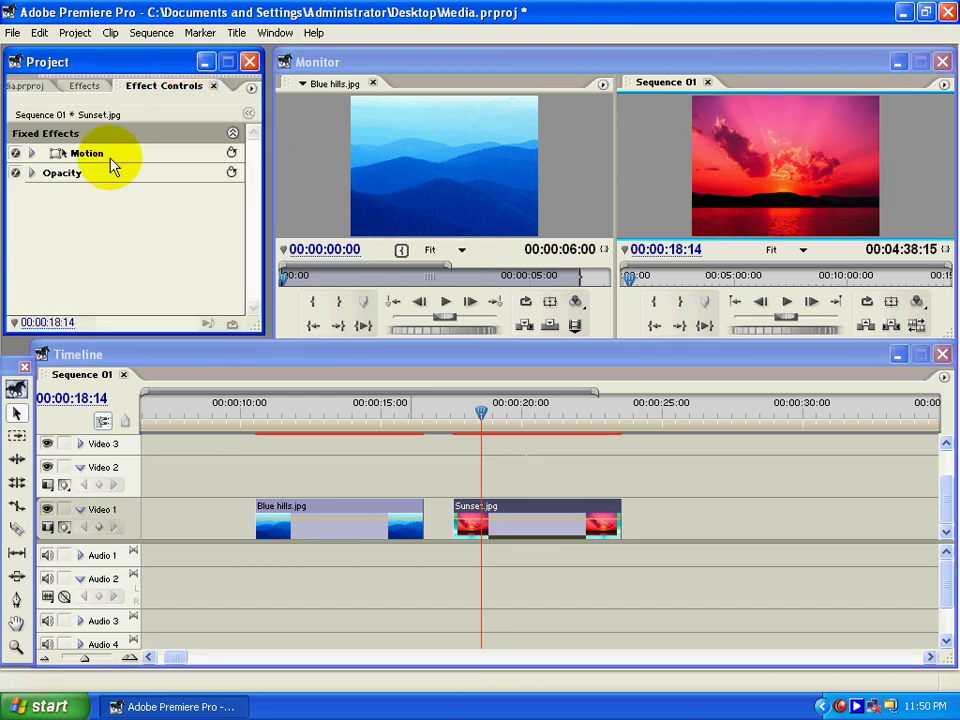
{"action": "left_click", "coordinate": [84, 156]}
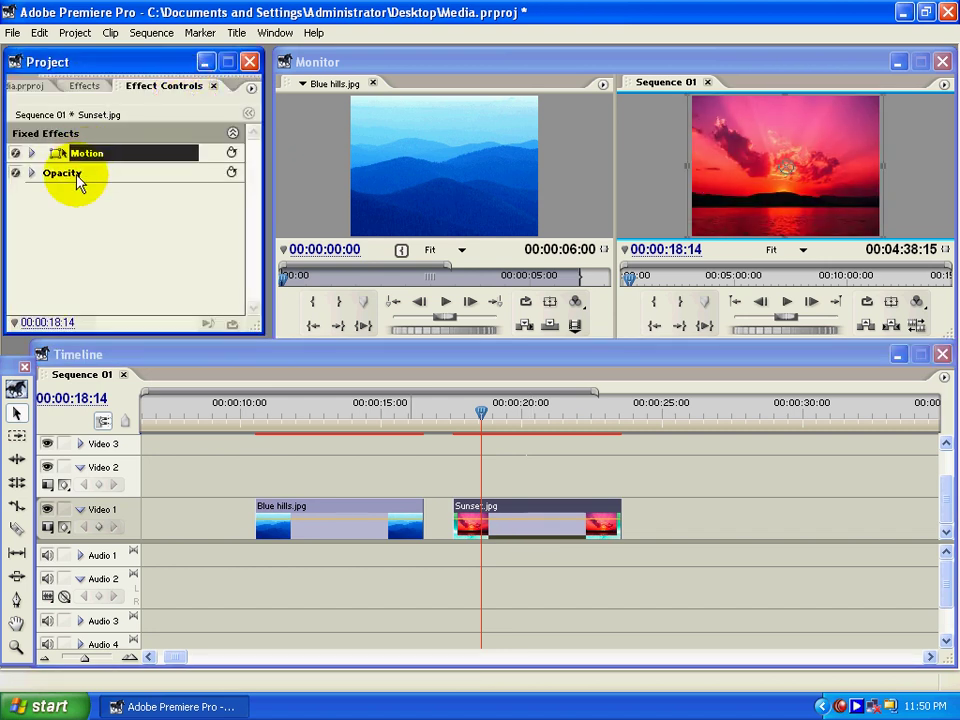
{"action": "left_click", "coordinate": [72, 172]}
{"action": "left_click", "coordinate": [86, 156]}
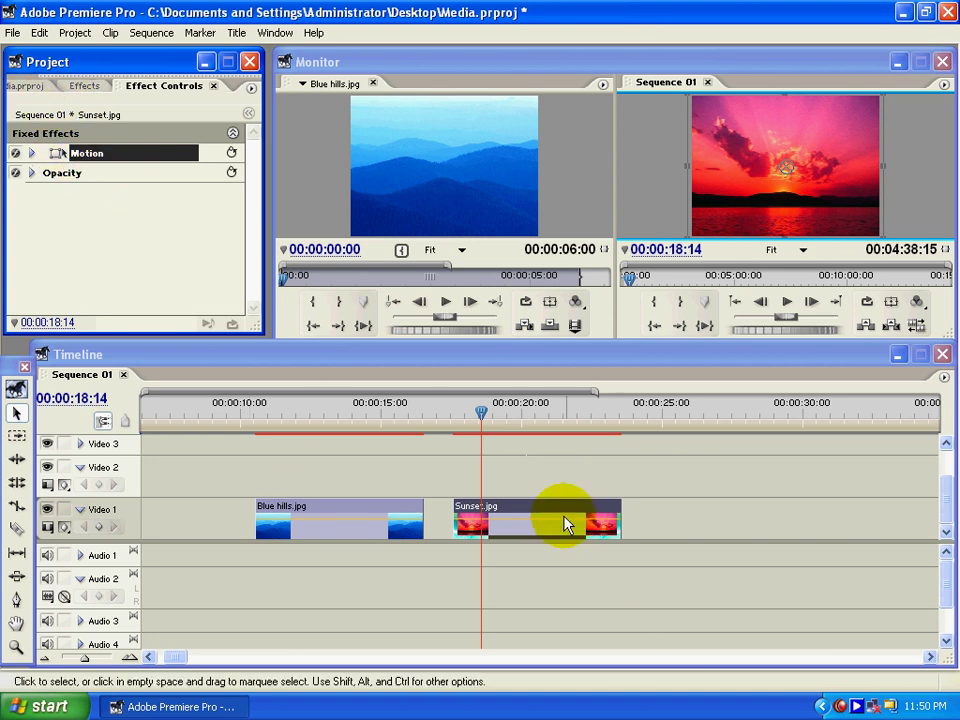
- Move the playhead to 00:00:13:16 over Blue hills.jpg and move Sunset.jpg onto Video 2 so the two clips overlap
{"action": "left_click", "coordinate": [364, 500]}
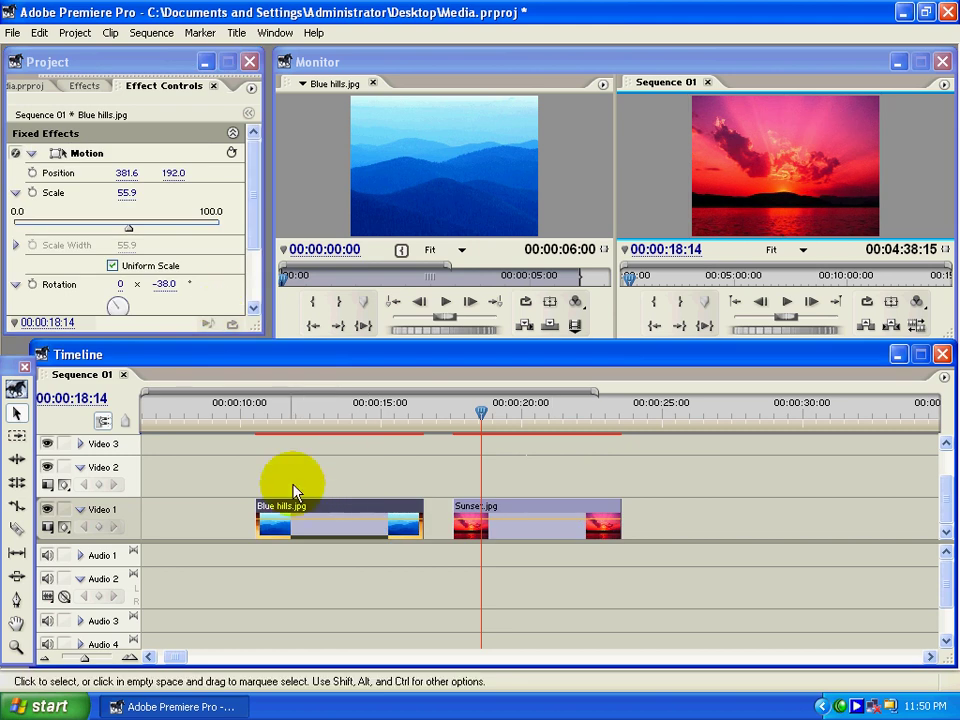
{"action": "left_click_drag", "start_coordinate": [368, 411], "coordinate": [343, 414]}
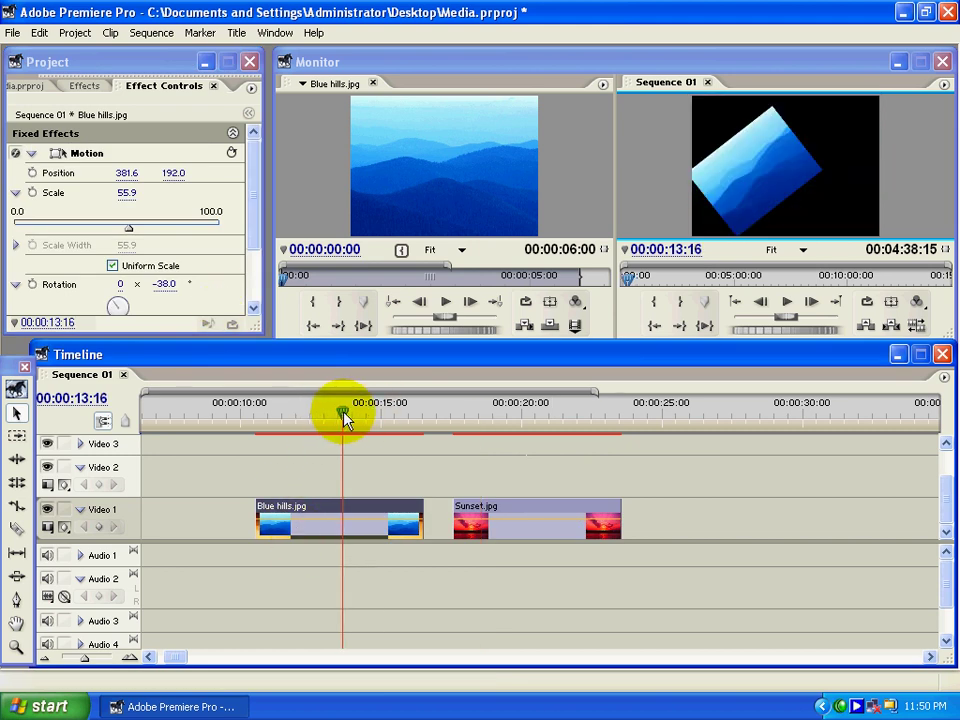
{"action": "left_click", "coordinate": [518, 521]}
{"action": "left_click_drag", "start_coordinate": [519, 519], "coordinate": [356, 483]}
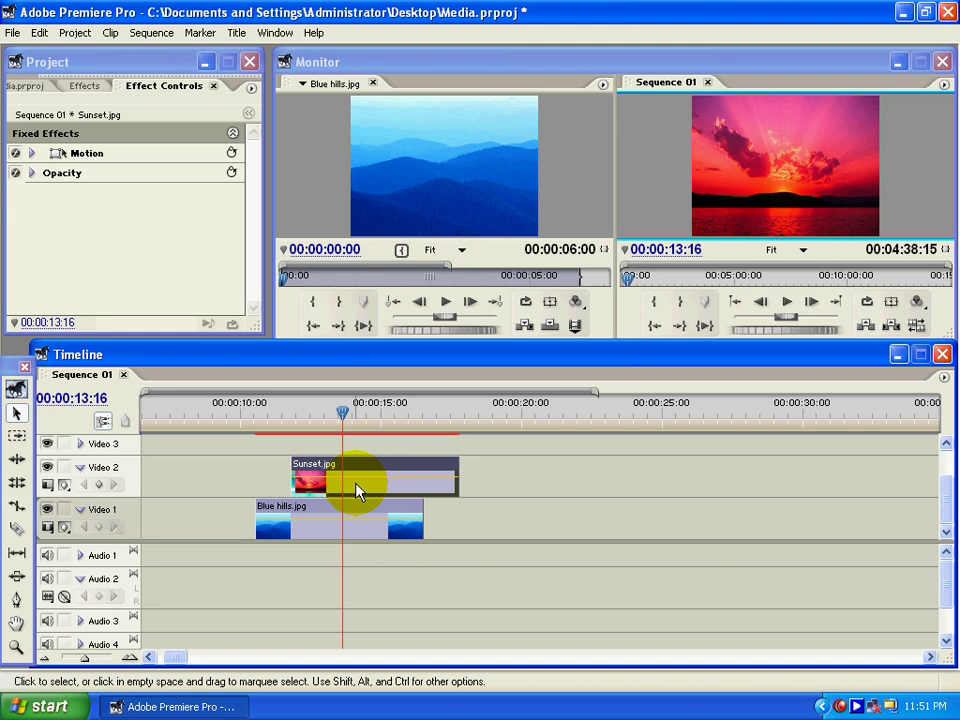
- Select the Motion effect of Sunset.jpg, shrink the picture and move it beside the rotated Blue hills.jpg in the sequence picture
{"action": "left_click", "coordinate": [310, 522]}
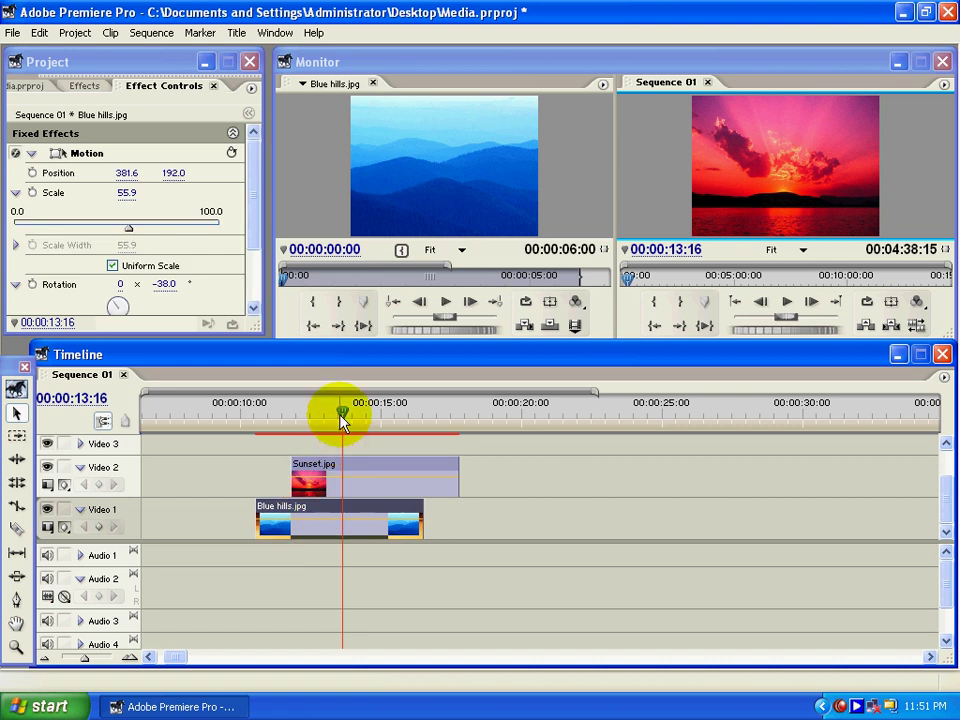
{"action": "left_click", "coordinate": [360, 480]}
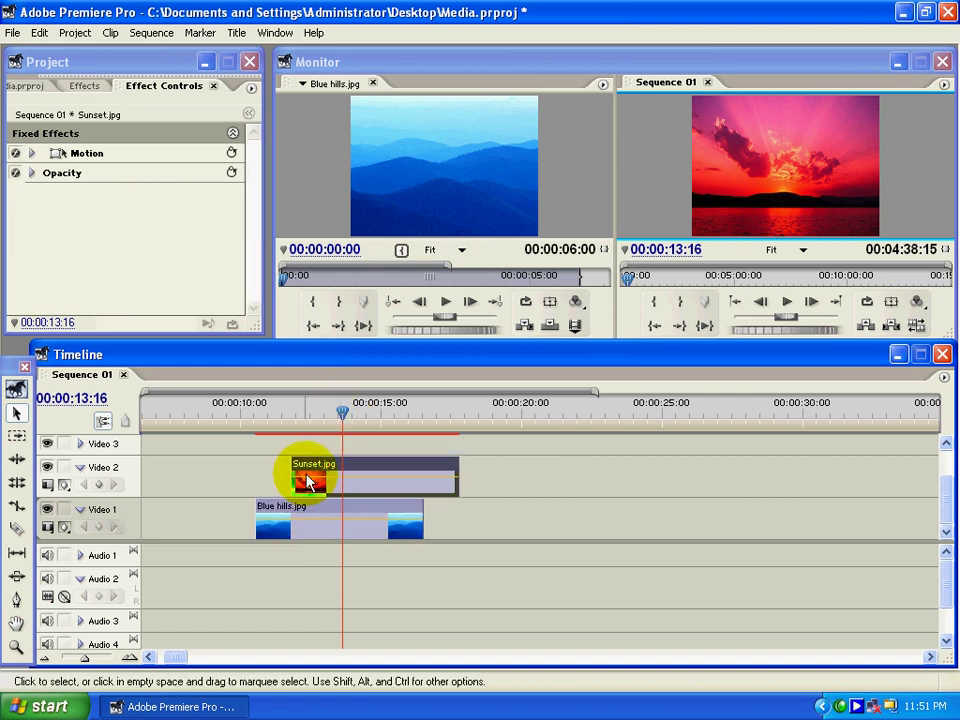
{"action": "left_click", "coordinate": [57, 155]}
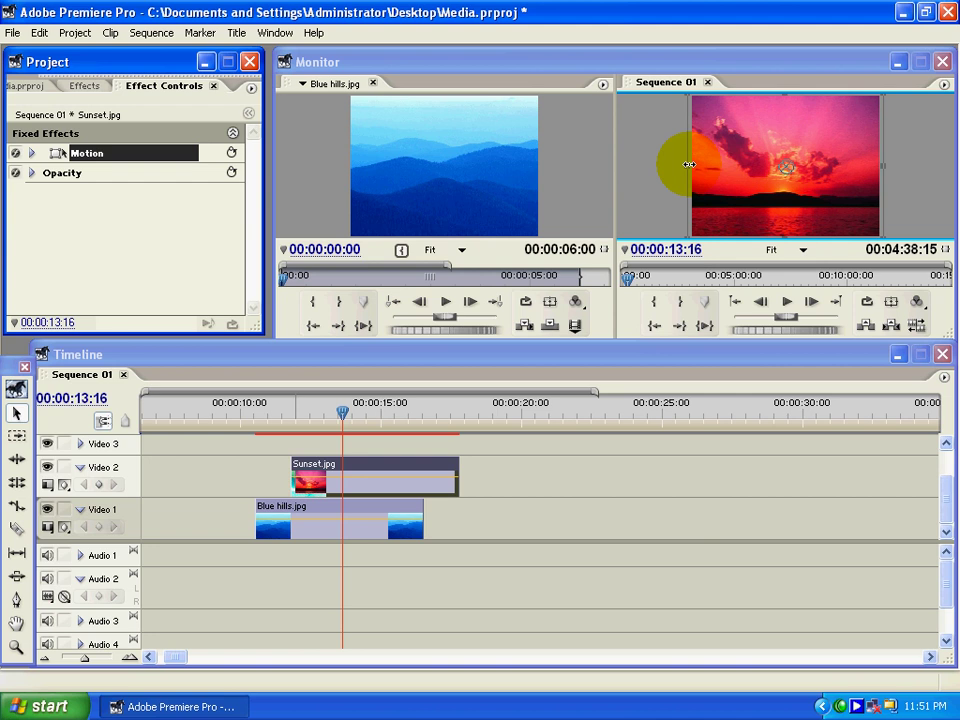
{"action": "left_click_drag", "start_coordinate": [689, 164], "coordinate": [840, 153]}
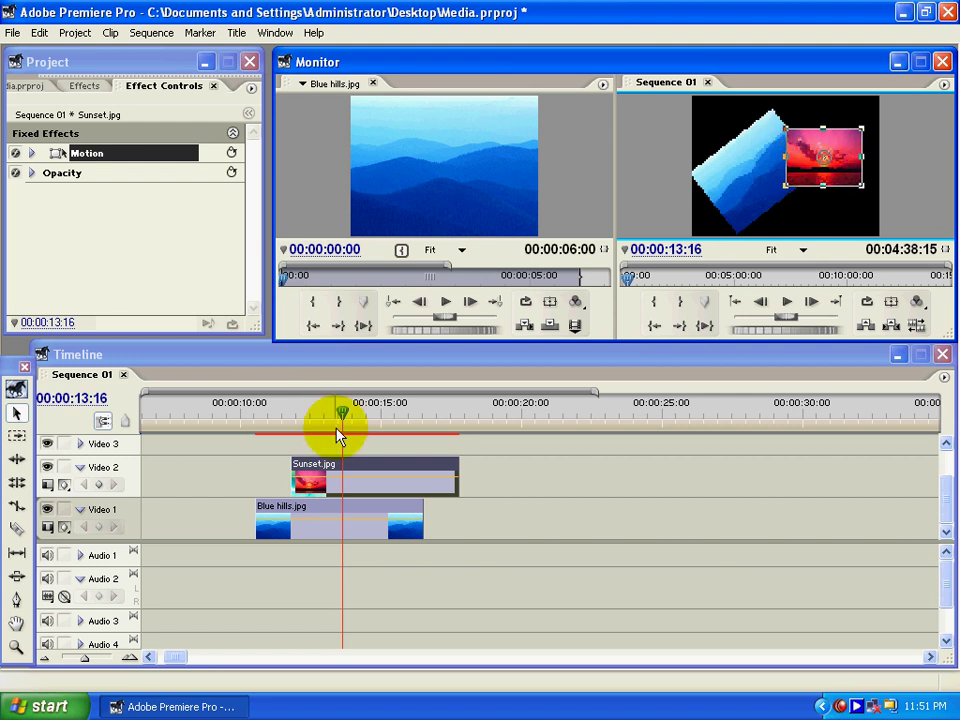
- Align the starts of Sunset.jpg and Blue hills.jpg on their tracks and move the playhead to 00:00:12:19
{"action": "mouse_move", "coordinate": [338, 432]}
{"action": "left_mouse_down"}
{"action": "mouse_move", "coordinate": [391, 417]}
{"action": "mouse_move", "coordinate": [311, 418]}
{"action": "mouse_move", "coordinate": [336, 416]}
{"action": "left_mouse_up"}
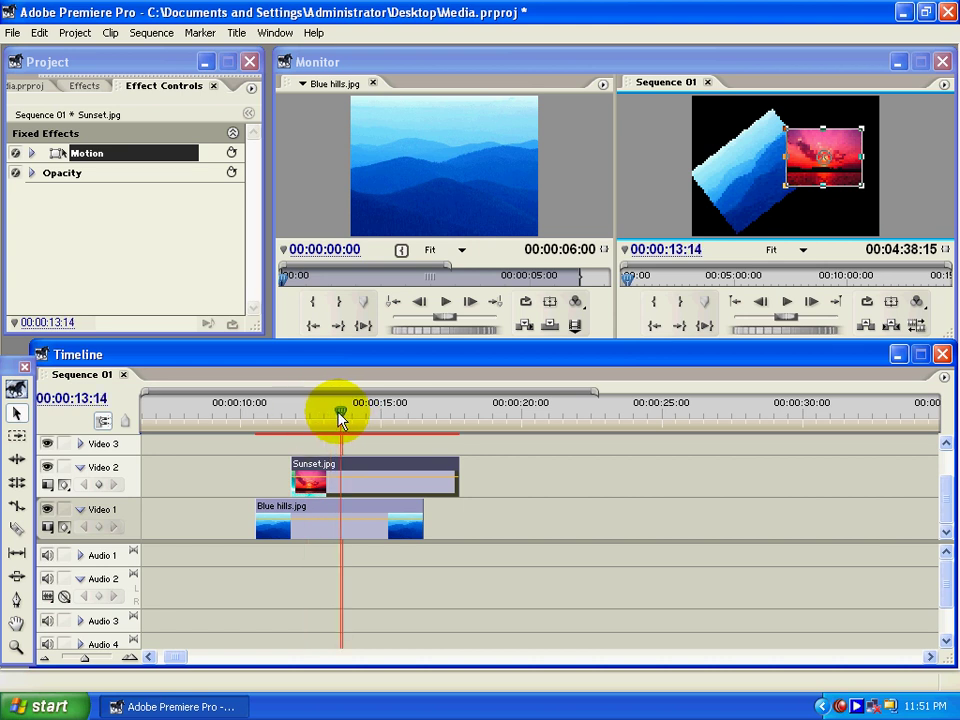
{"action": "left_click", "coordinate": [376, 484]}
{"action": "left_click_drag", "start_coordinate": [376, 484], "coordinate": [343, 488]}
{"action": "left_click", "coordinate": [299, 413]}
{"action": "mouse_move", "coordinate": [302, 417]}
{"action": "left_mouse_down"}
{"action": "mouse_move", "coordinate": [253, 414]}
{"action": "mouse_move", "coordinate": [318, 416]}
{"action": "left_mouse_up"}
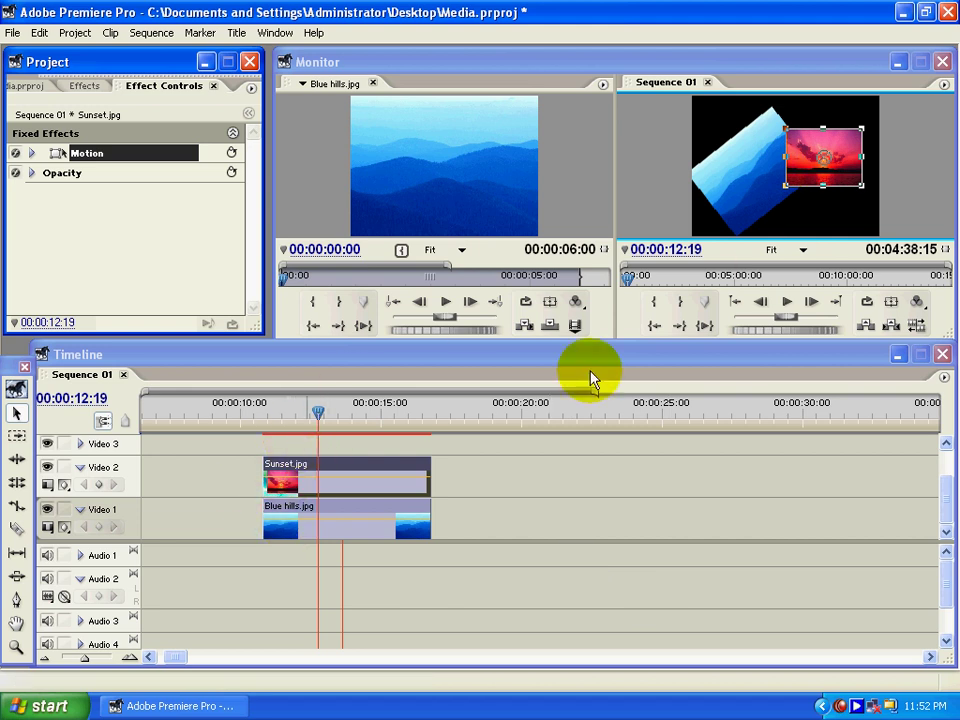
- Add Water lilies.jpg to Video 3 directly above Sunset.jpg and select its Motion effect in the Effect Controls
{"action": "left_click", "coordinate": [25, 88]}
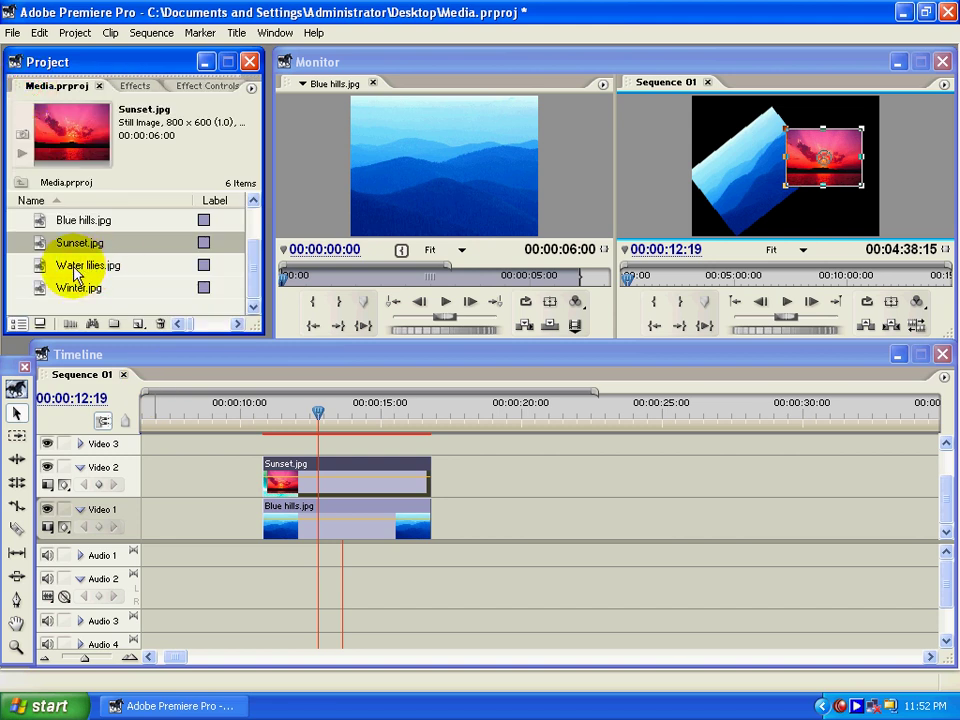
{"action": "left_click_drag", "start_coordinate": [75, 267], "coordinate": [284, 451]}
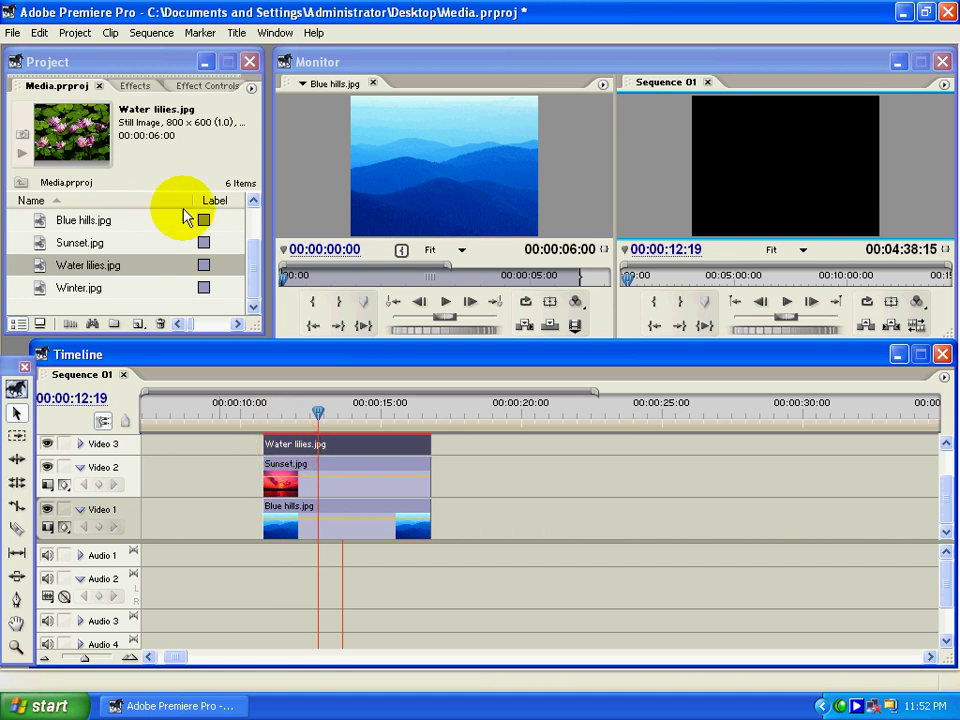
{"action": "left_click", "coordinate": [180, 91]}
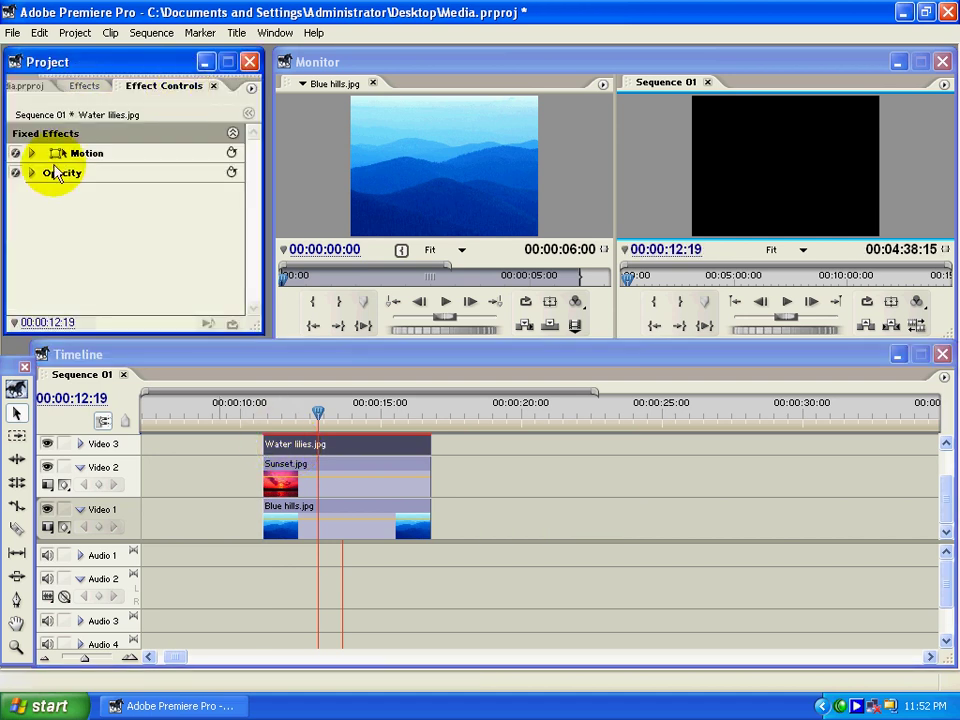
{"action": "left_click", "coordinate": [60, 152]}
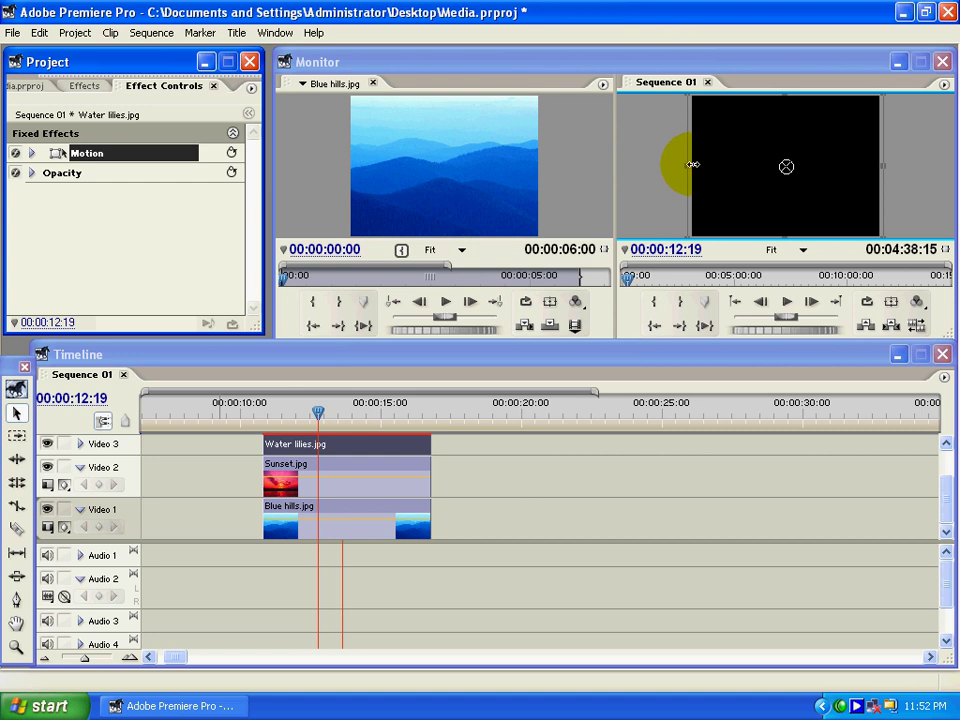
- Shrink Water lilies.jpg in the sequence picture and move it below the small Sunset.jpg picture
{"action": "left_click", "coordinate": [677, 162]}
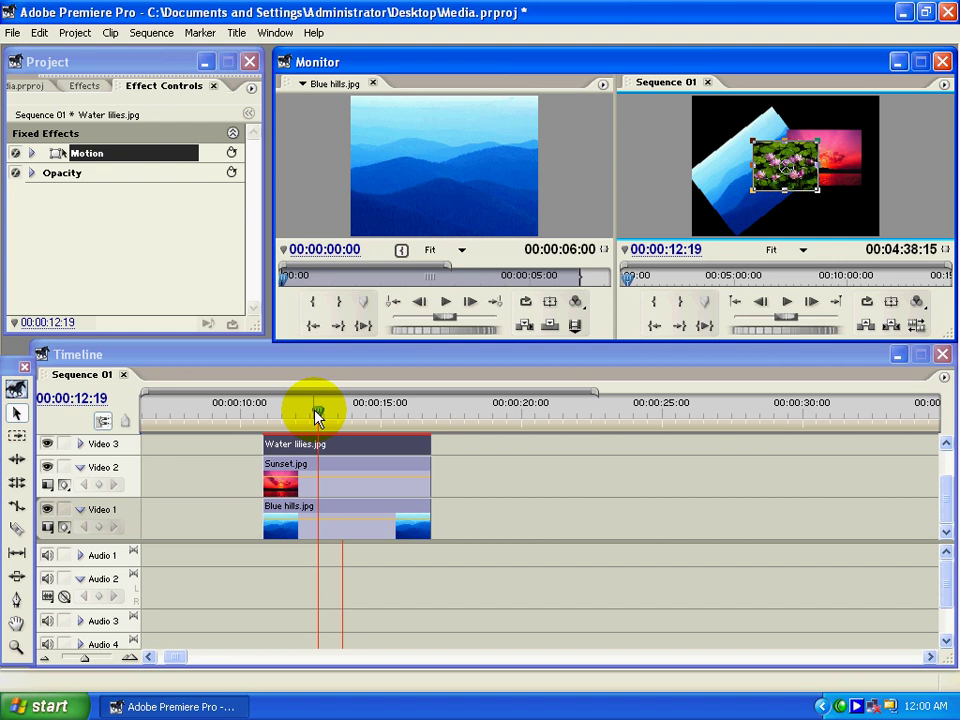
{"action": "left_click", "coordinate": [786, 183]}
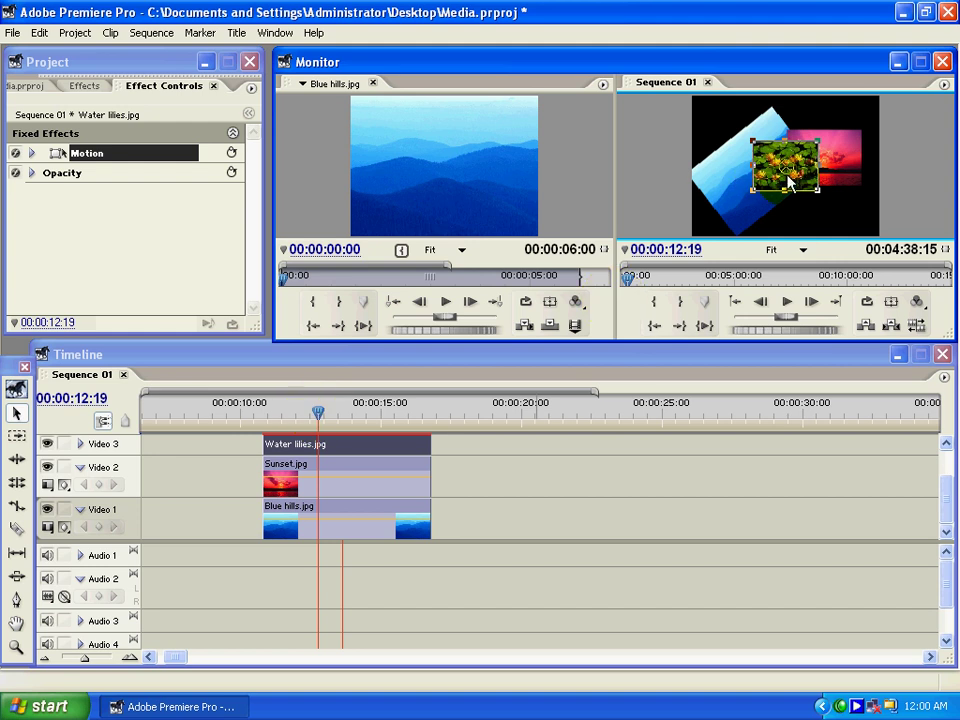
{"action": "left_click_drag", "start_coordinate": [797, 163], "coordinate": [837, 211]}
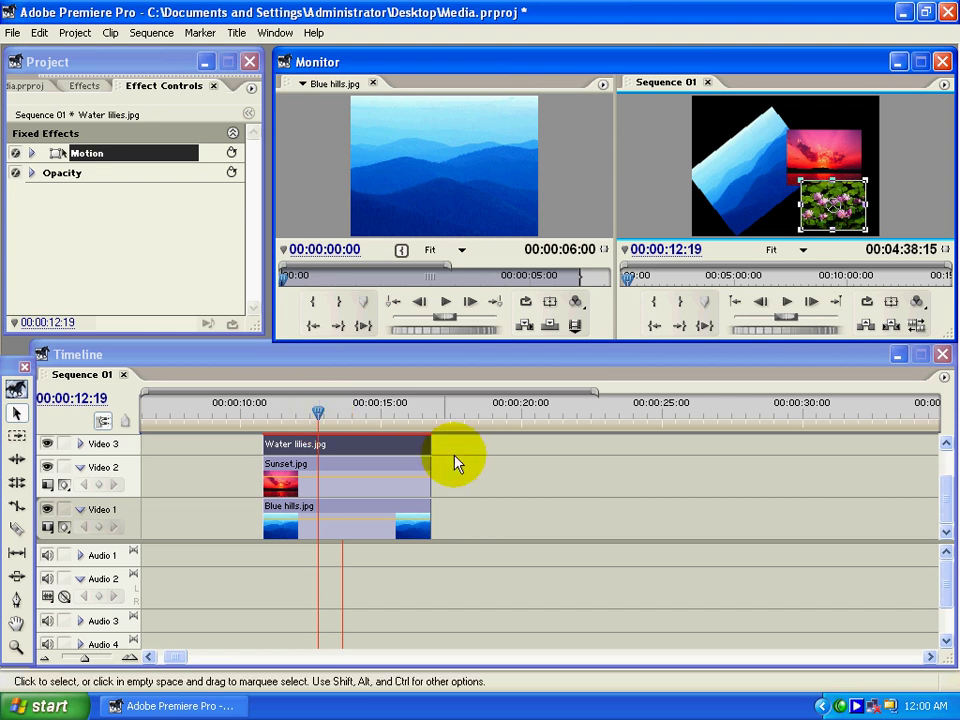
- Delete the Water lilies.jpg and Sunset.jpg clips from Video 3 and Video 2
{"action": "left_click_drag", "start_coordinate": [467, 444], "coordinate": [400, 478]}
{"action": "key", "text": "Delete"}
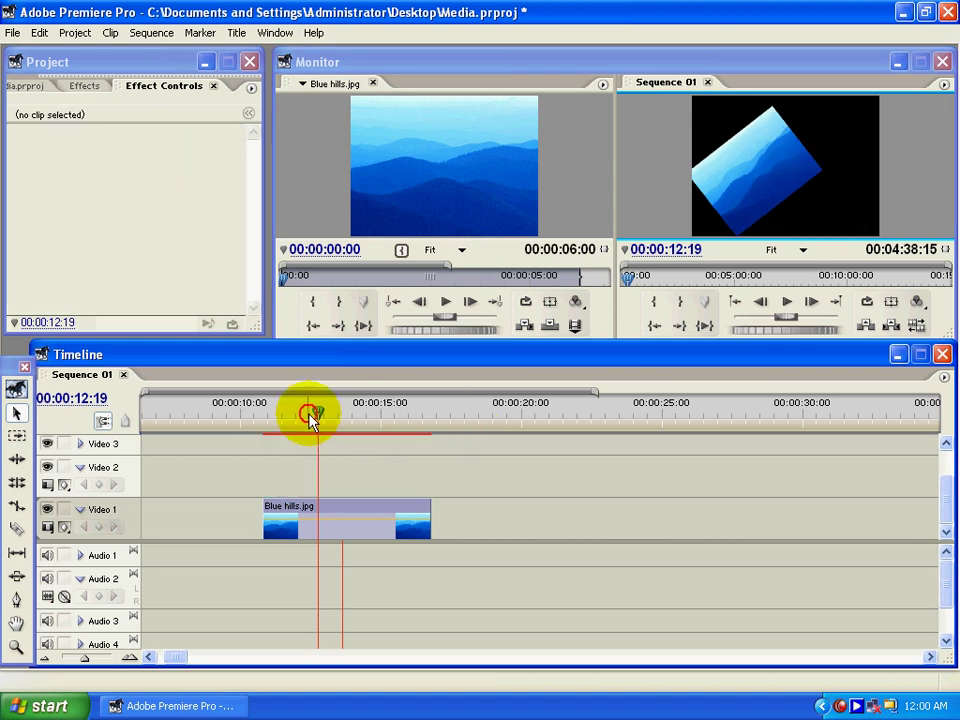
- Move the playhead to 00:00:12:24, select Blue hills.jpg on Video 1 and expand its Opacity effect in Effect Controls
{"action": "left_click_drag", "start_coordinate": [313, 413], "coordinate": [332, 454]}
{"action": "left_click", "coordinate": [352, 522]}
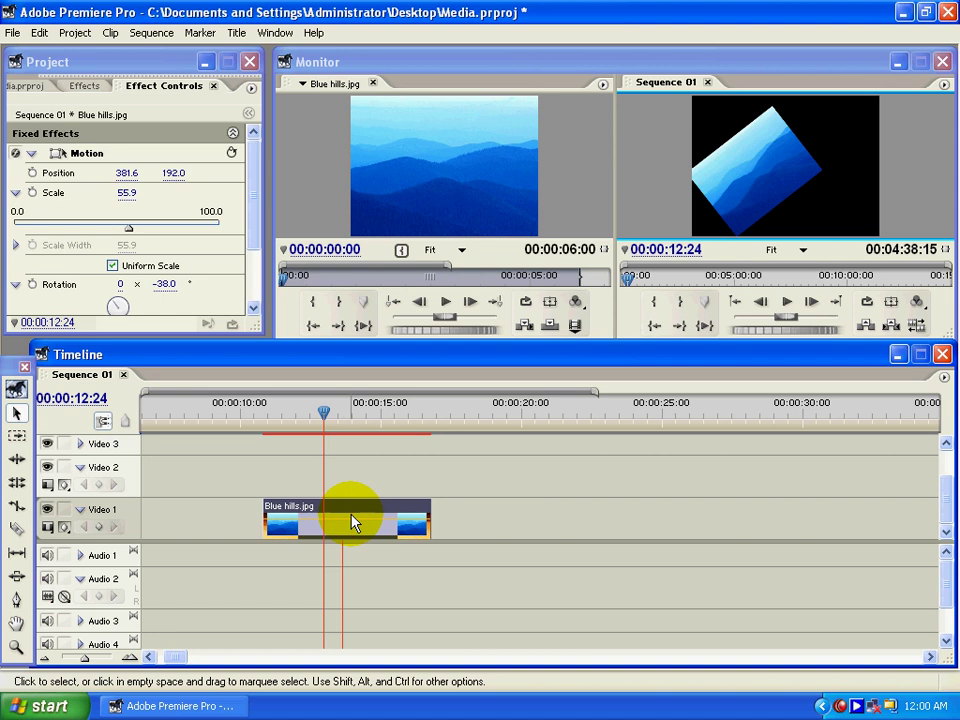
{"action": "left_click_drag", "start_coordinate": [251, 197], "coordinate": [253, 266]}
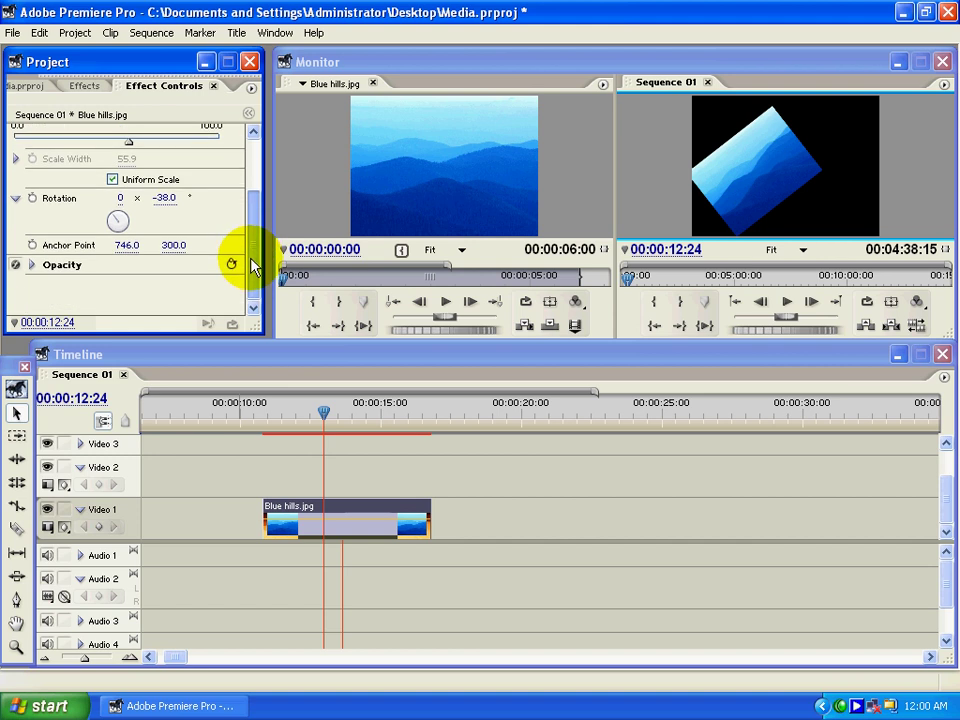
{"action": "left_click", "coordinate": [31, 264]}
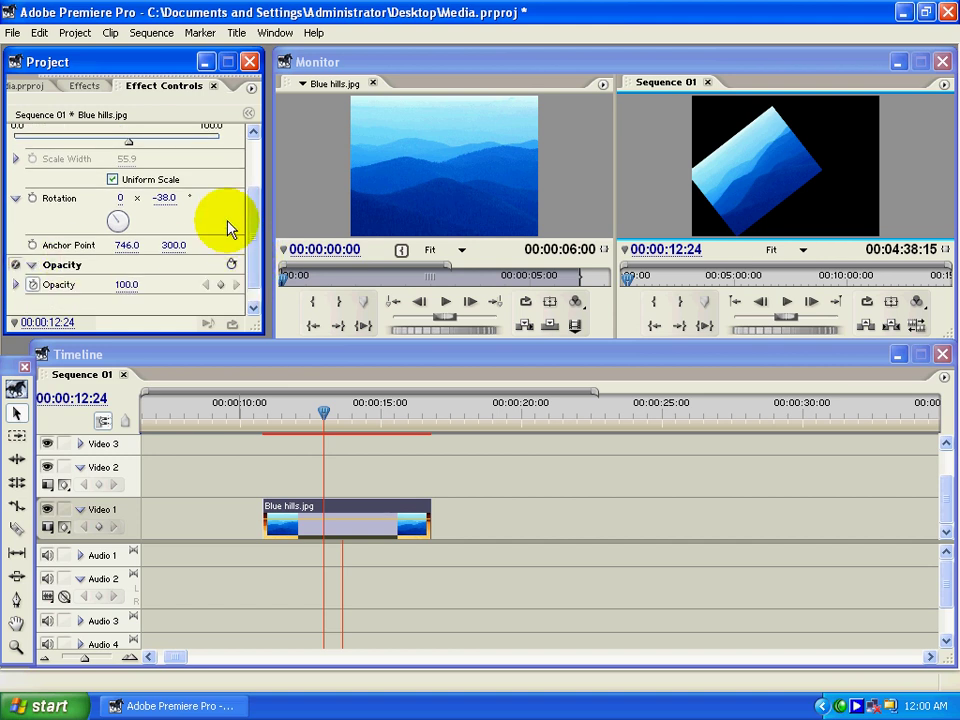
{"action": "left_click_drag", "start_coordinate": [254, 222], "coordinate": [253, 251]}
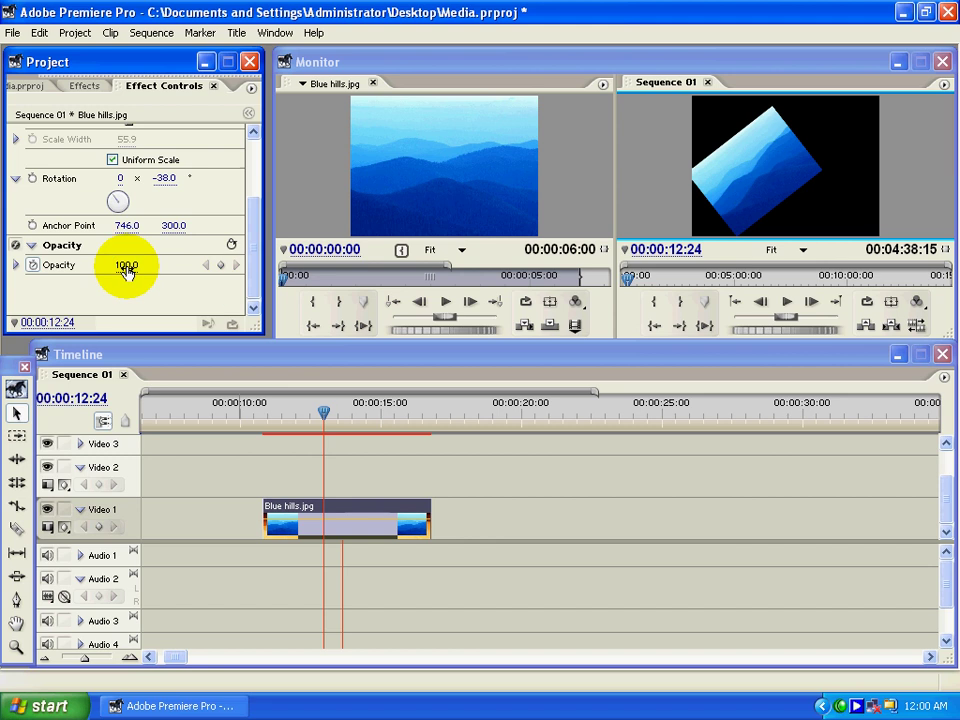
- Try out a lower opacity on the Blue hills.jpg clip
{"action": "mouse_move", "coordinate": [127, 270]}
{"action": "left_mouse_down"}
{"action": "mouse_move", "coordinate": [120, 266]}
{"action": "mouse_move", "coordinate": [161, 271]}
{"action": "mouse_move", "coordinate": [127, 270]}
{"action": "left_mouse_up"}
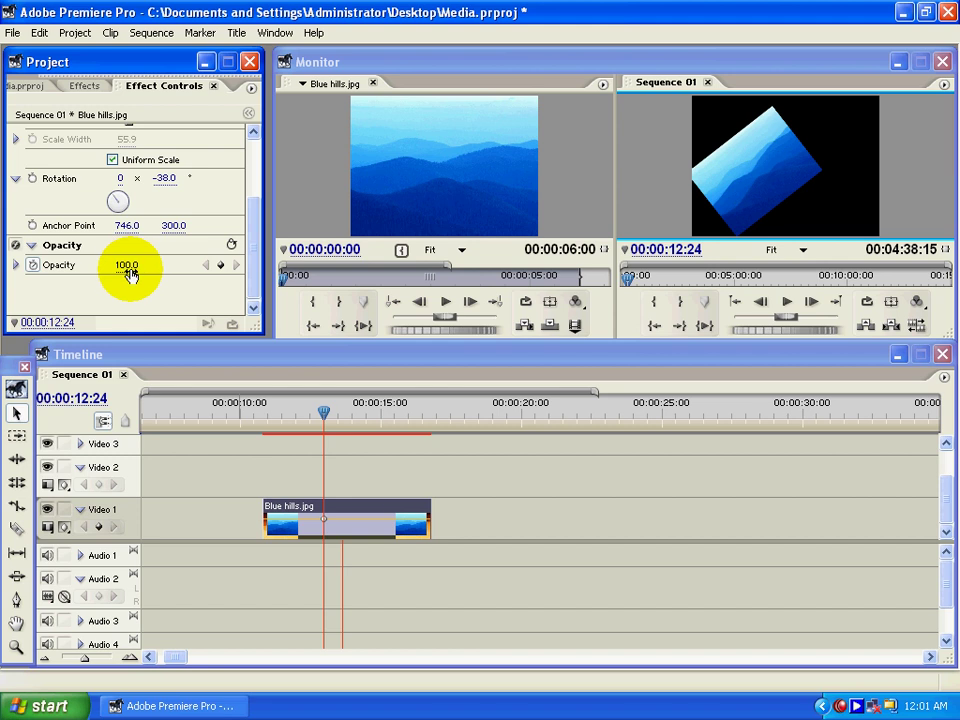
{"action": "left_click_drag", "start_coordinate": [136, 270], "coordinate": [66, 272]}
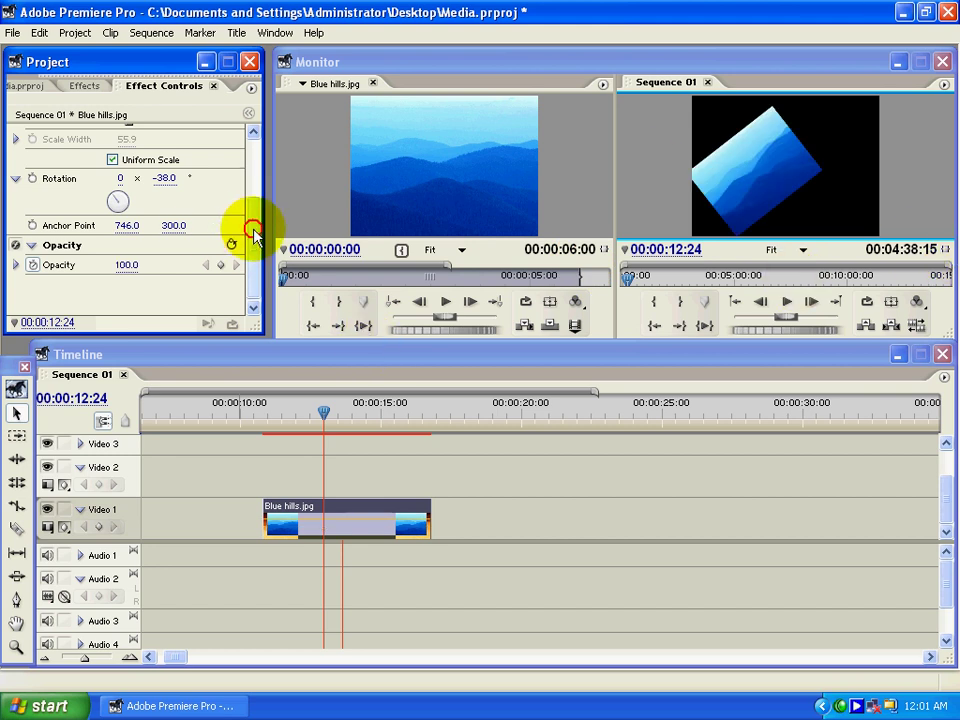
- Move the playhead to 00:00:12:02 and reset the Motion effect of Blue hills.jpg to its defaults
{"action": "left_click_drag", "start_coordinate": [252, 229], "coordinate": [272, 176]}
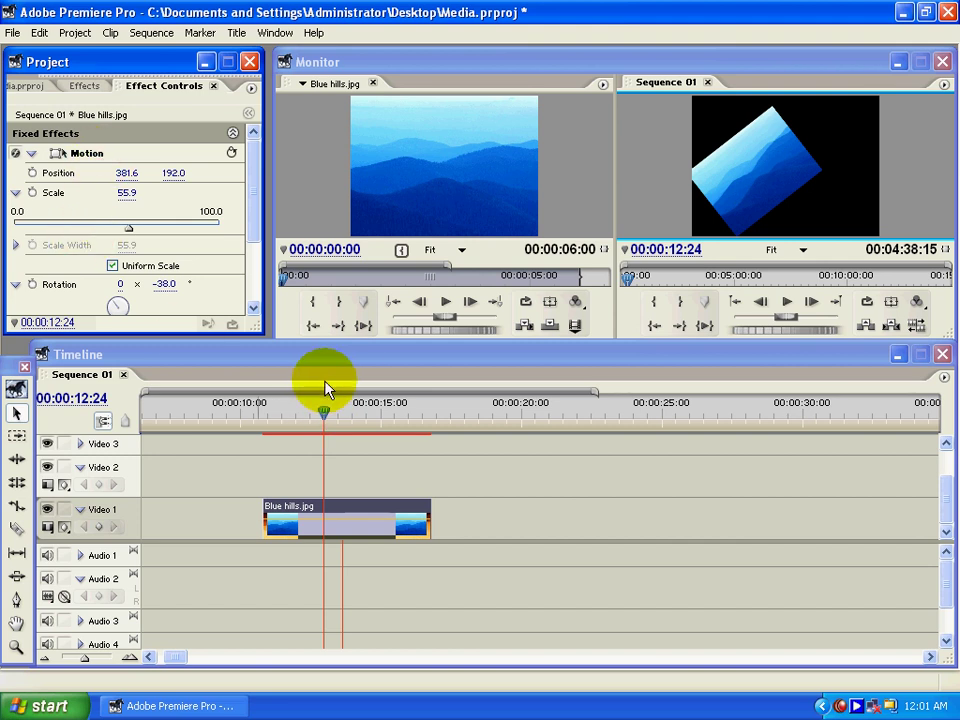
{"action": "left_click_drag", "start_coordinate": [326, 420], "coordinate": [300, 420]}
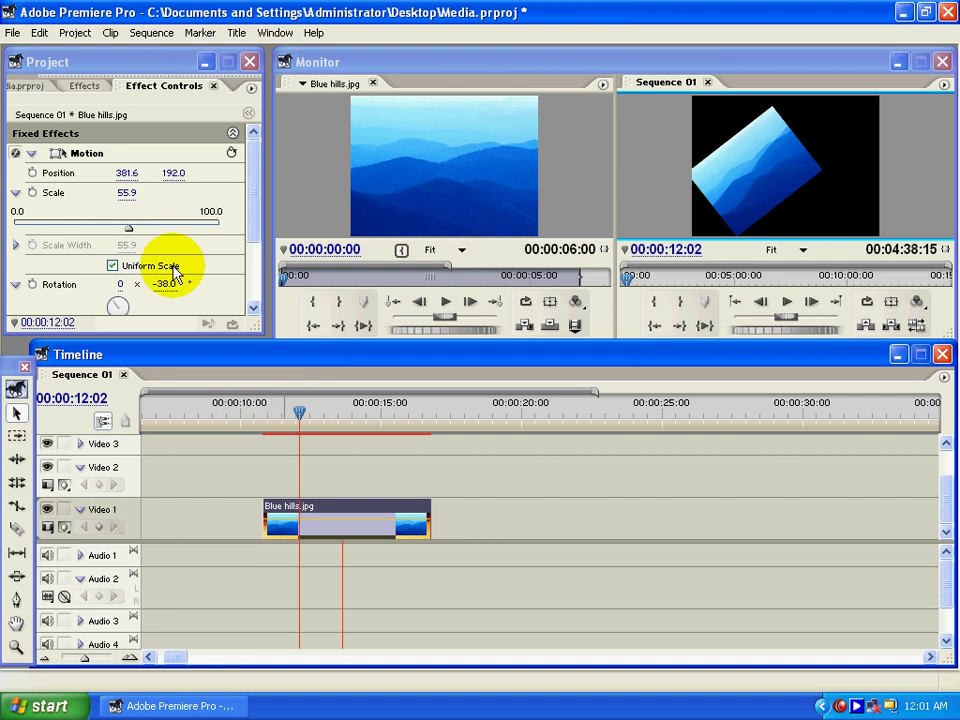
{"action": "left_click", "coordinate": [233, 155]}
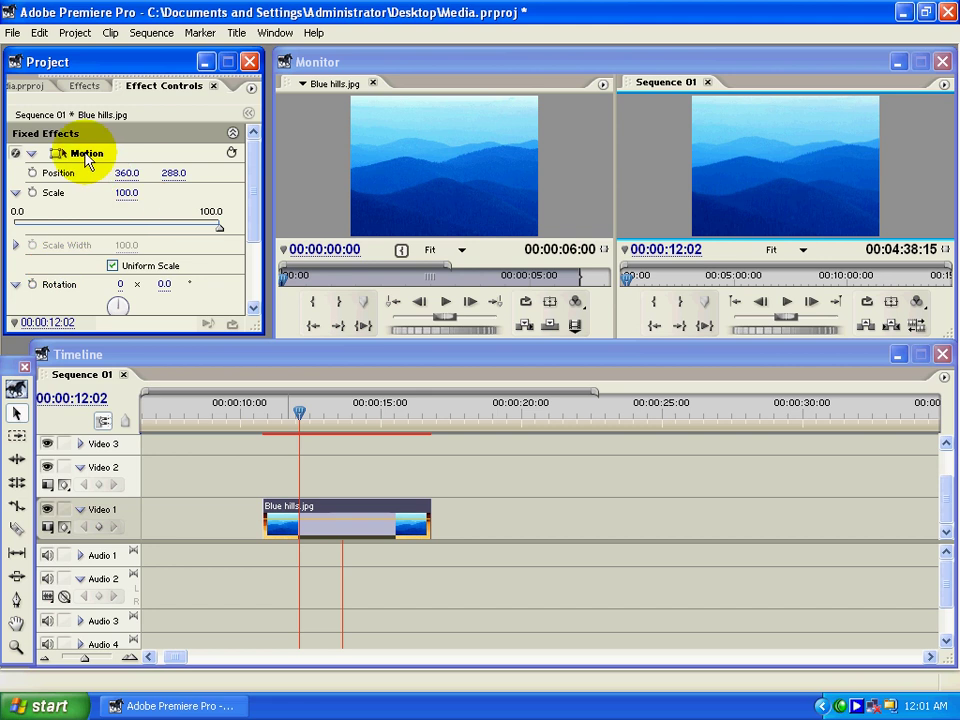
- Shrink Blue hills.jpg to about 38.6 % in the sequence picture and move it to the frame's lower-left corner, about 154.8, 449.3
{"action": "left_click", "coordinate": [841, 170]}
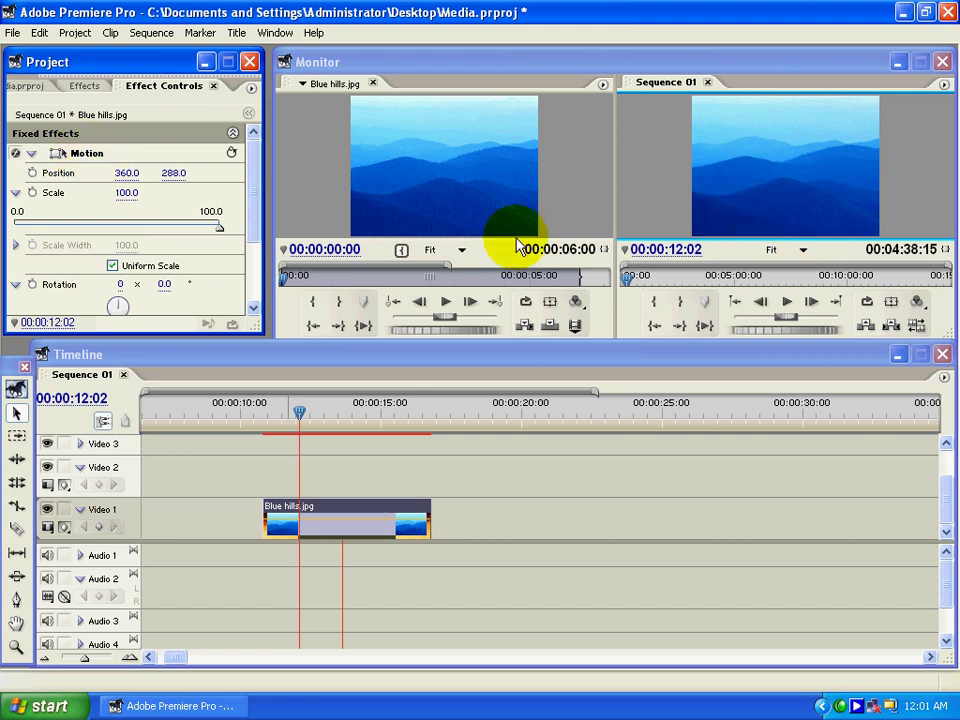
{"action": "left_click", "coordinate": [68, 156]}
{"action": "left_click", "coordinate": [690, 161]}
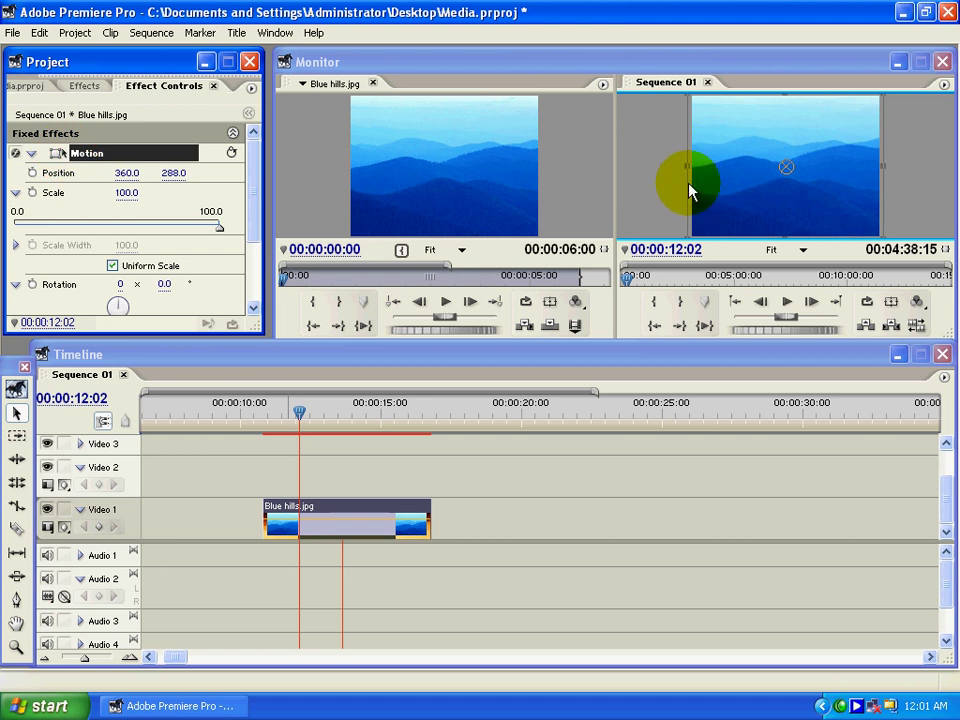
{"action": "left_click_drag", "start_coordinate": [690, 234], "coordinate": [748, 194]}
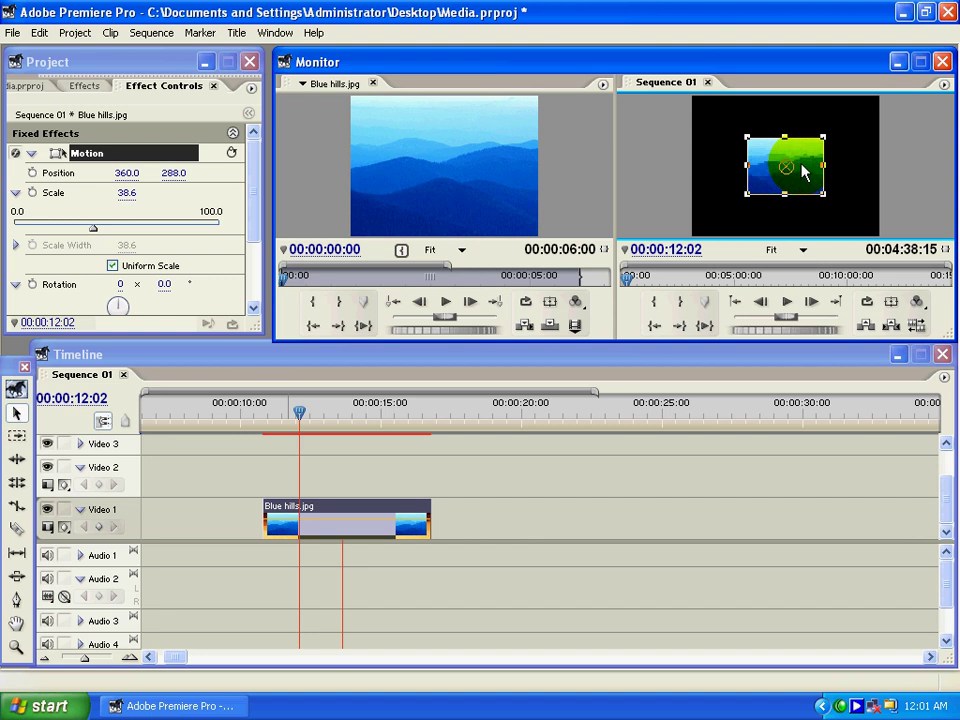
{"action": "left_click_drag", "start_coordinate": [801, 165], "coordinate": [751, 207]}
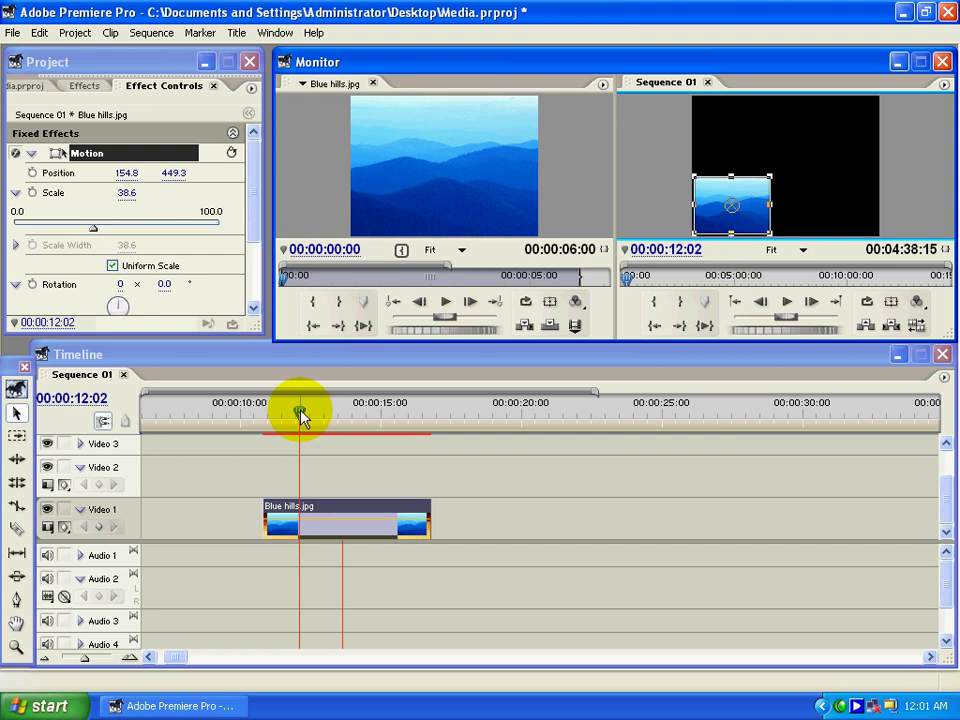
- Play the sequence from the start of Blue hills.jpg at 00:00:10:20 to check the small picture
{"action": "left_click_drag", "start_coordinate": [301, 412], "coordinate": [266, 416]}
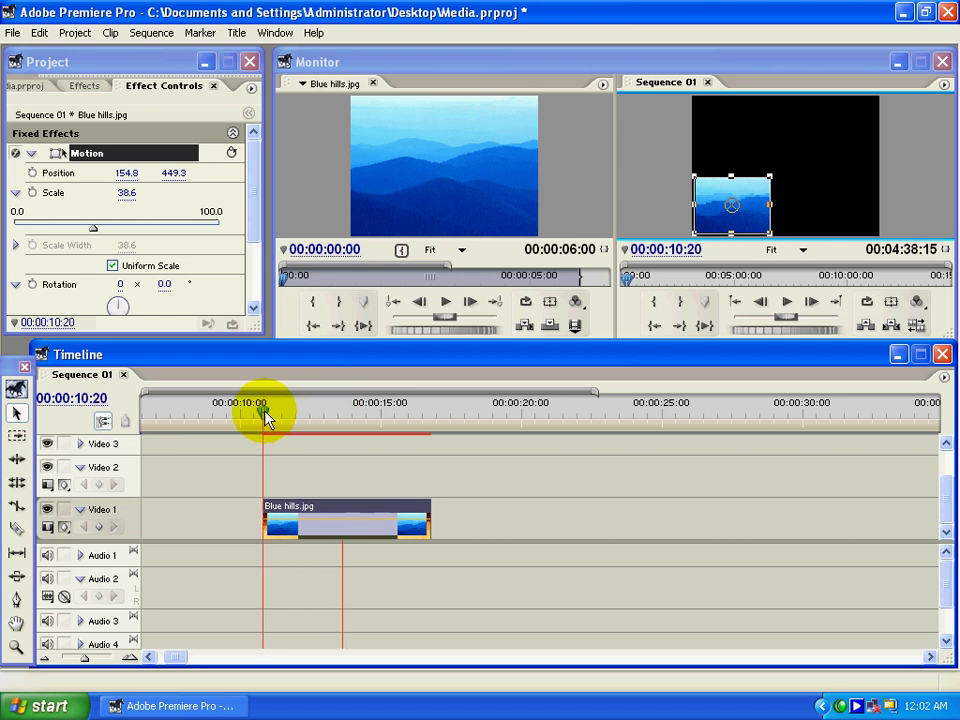
{"action": "key", "text": "space"}
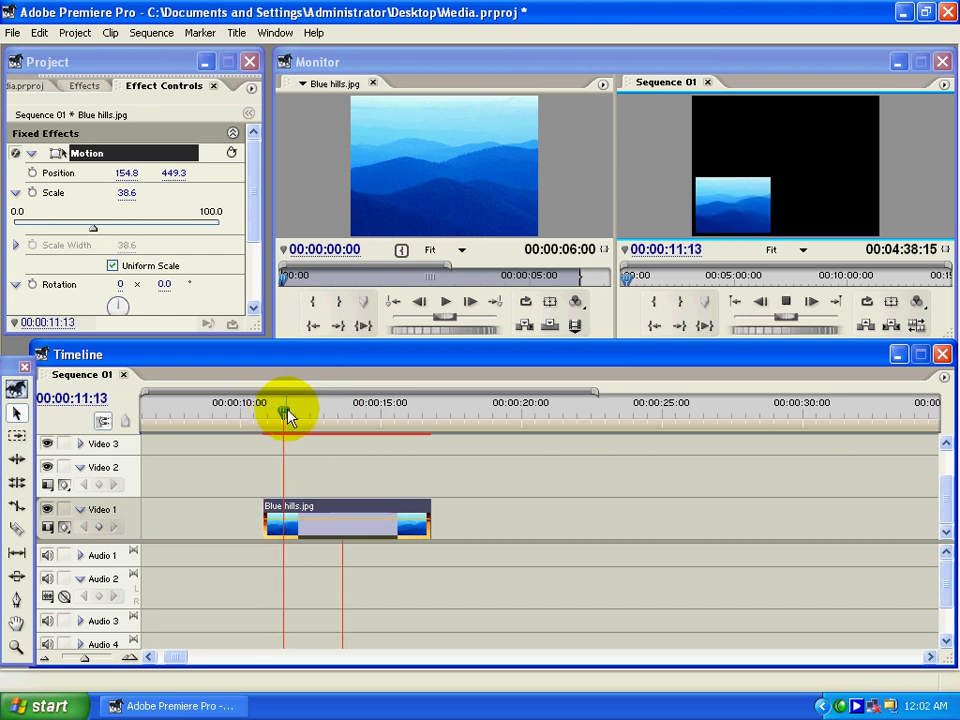
{"action": "left_click", "coordinate": [286, 411]}
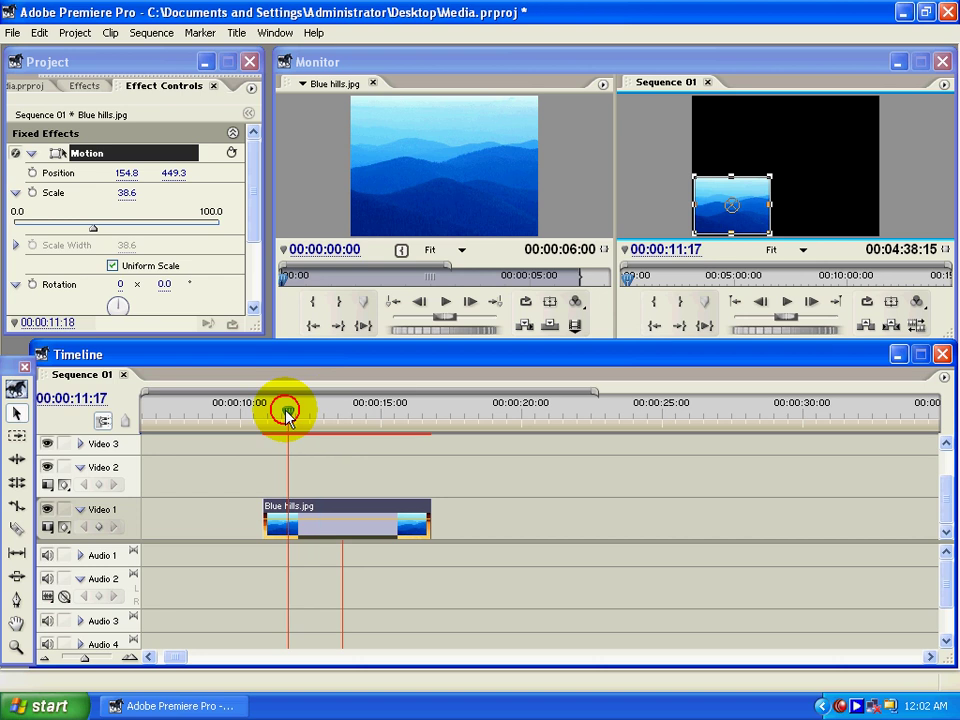
{"action": "left_click_drag", "start_coordinate": [286, 411], "coordinate": [279, 417]}
{"action": "left_click", "coordinate": [431, 482]}
{"action": "left_click", "coordinate": [390, 508]}
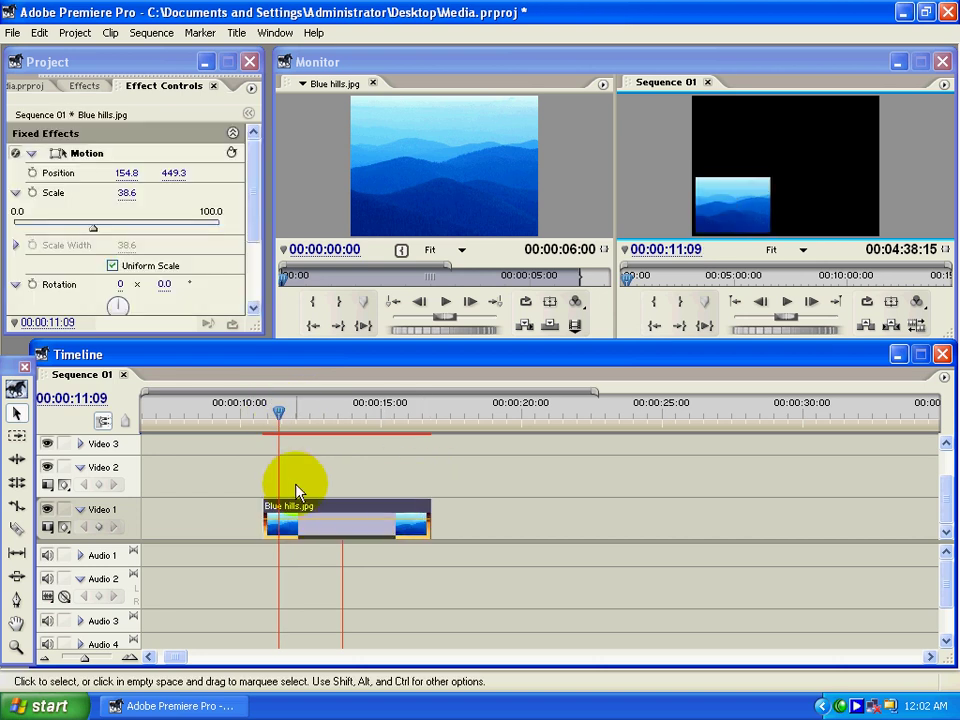
- Return the playhead to 00:00:10:20 and reposition the Blue hills.jpg picture in the frame's lower-left corner at about 151.2, 460.8
{"action": "left_click", "coordinate": [247, 432]}
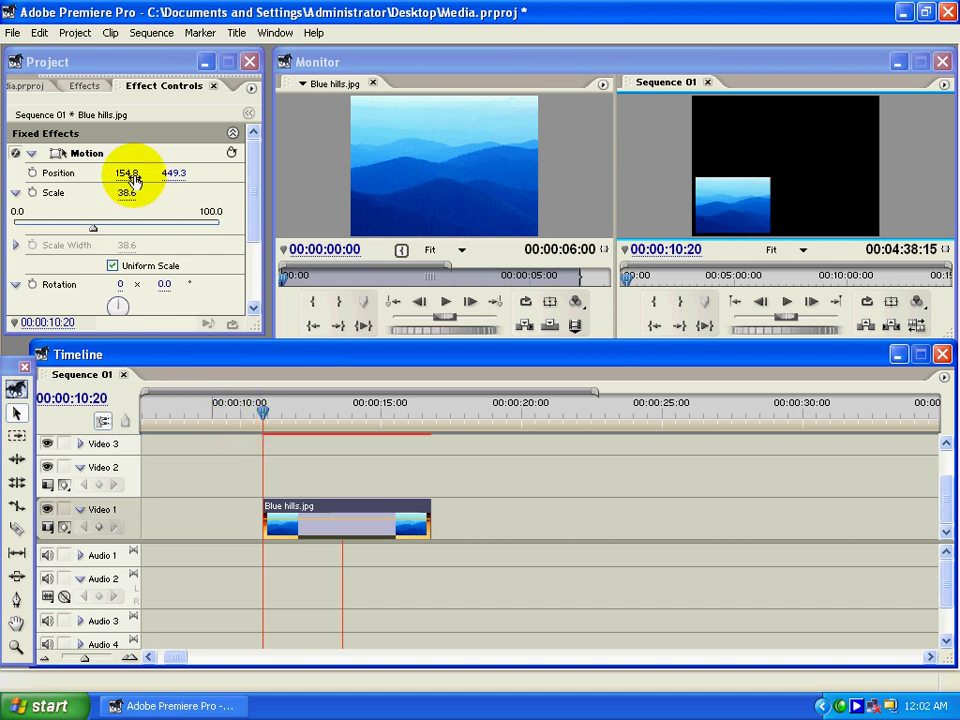
{"action": "left_click", "coordinate": [80, 153]}
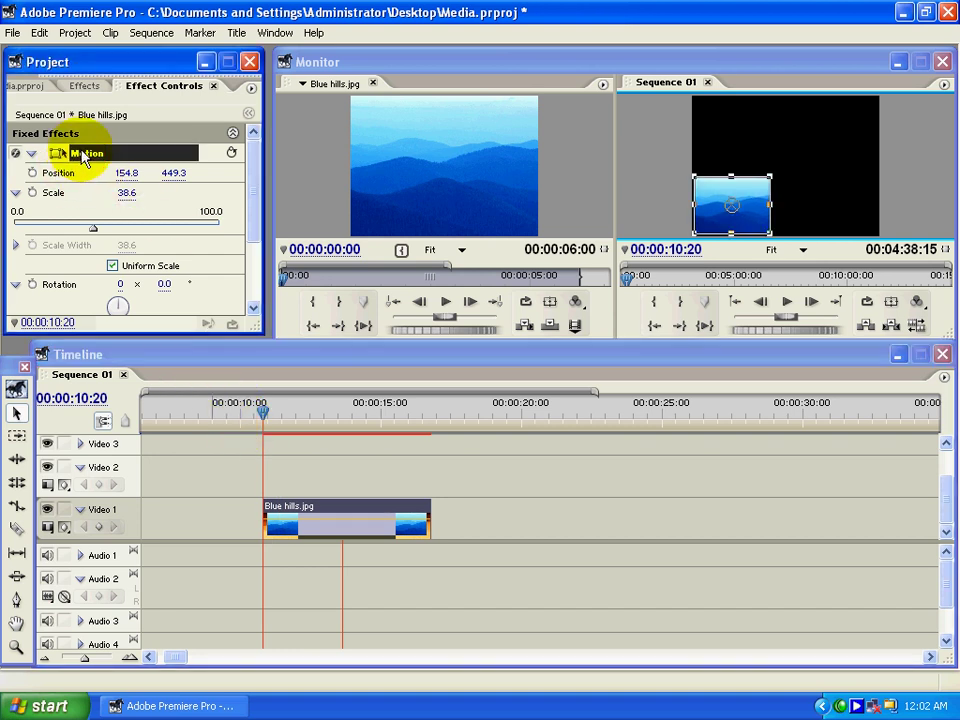
{"action": "left_click_drag", "start_coordinate": [757, 214], "coordinate": [792, 202]}
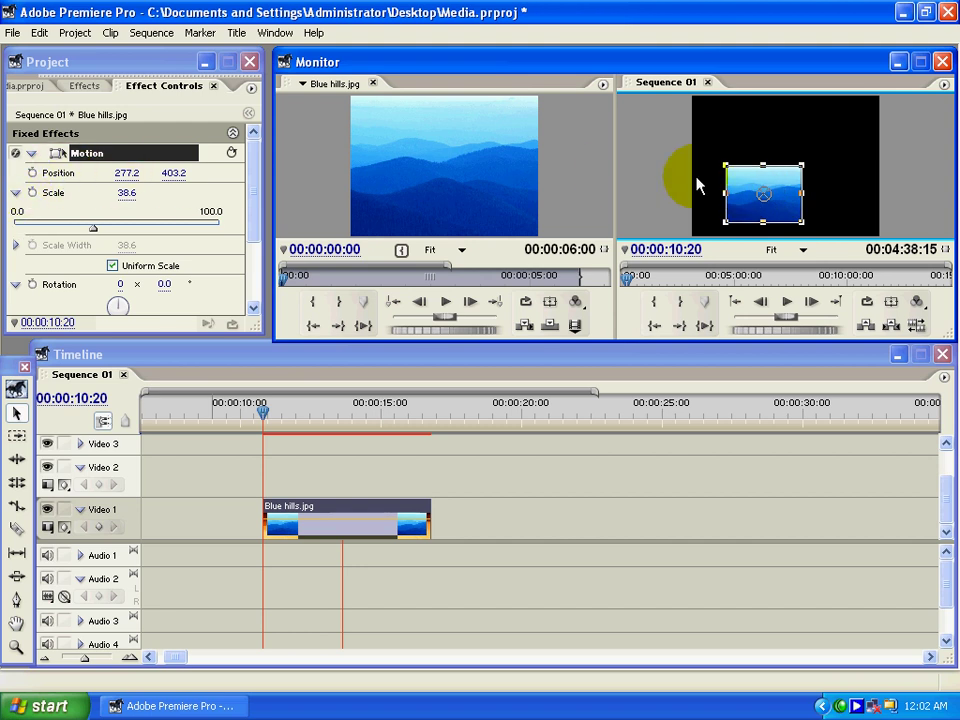
{"action": "left_click_drag", "start_coordinate": [786, 208], "coordinate": [736, 204]}
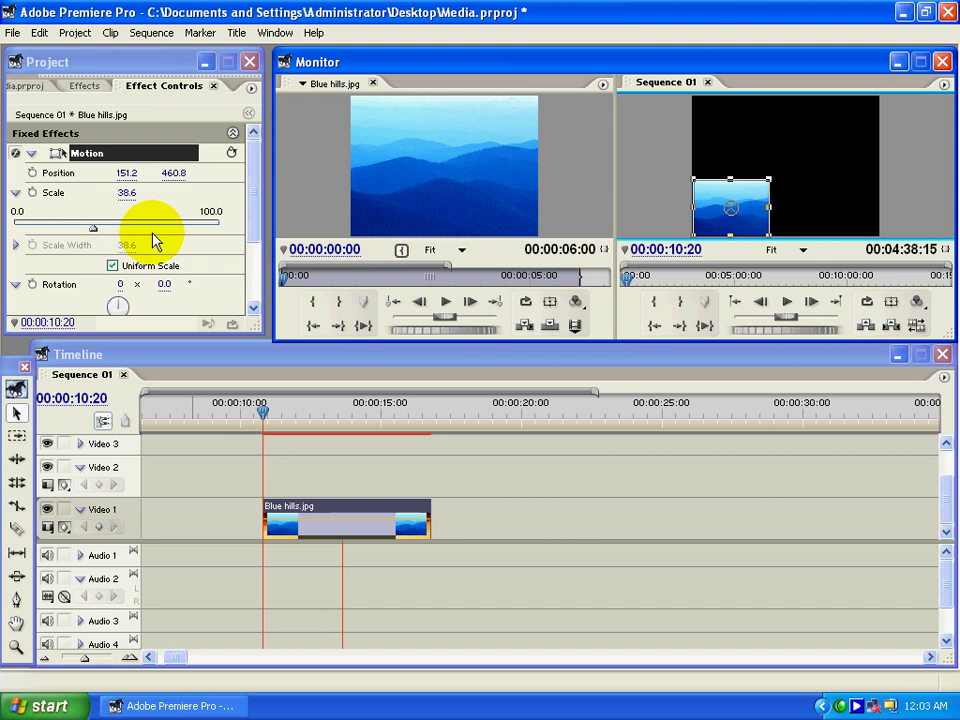
- Enable Position keyframing at 00:00:10:20, and at 00:00:12:21 move the picture up to the frame's upper-left corner, about 147.6, 115.2
{"action": "left_click", "coordinate": [33, 175]}
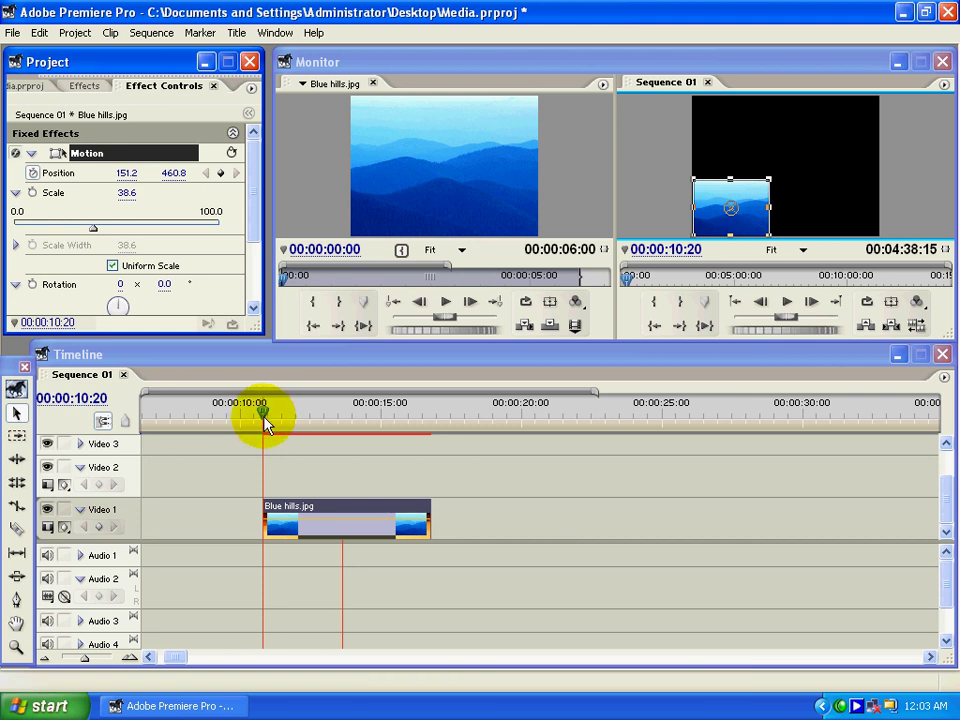
{"action": "left_click_drag", "start_coordinate": [261, 412], "coordinate": [322, 433]}
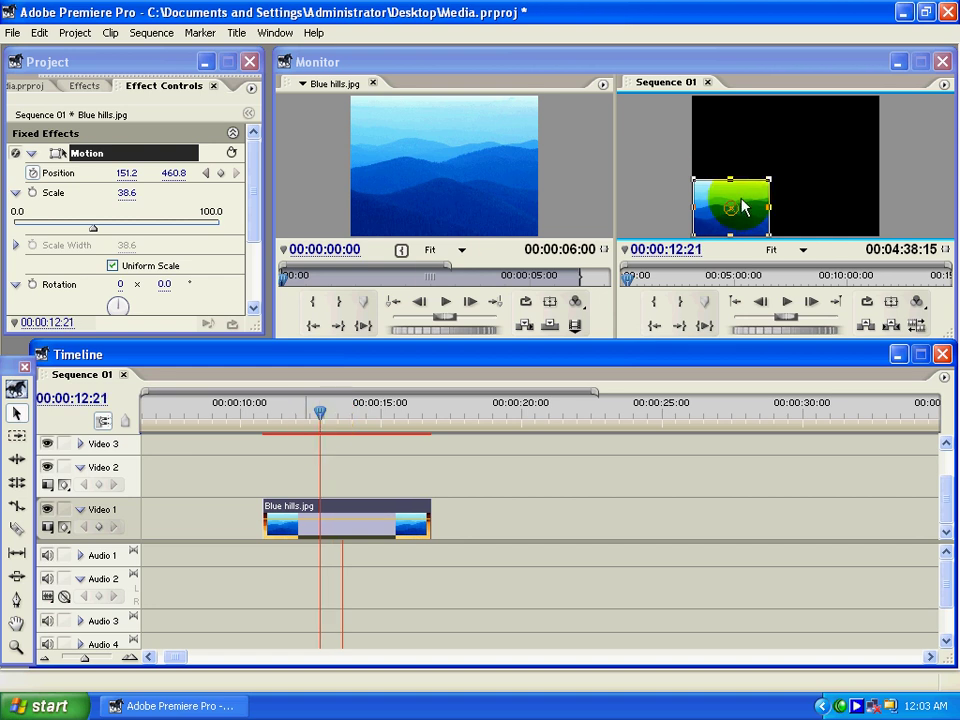
{"action": "left_click_drag", "start_coordinate": [742, 212], "coordinate": [742, 127]}
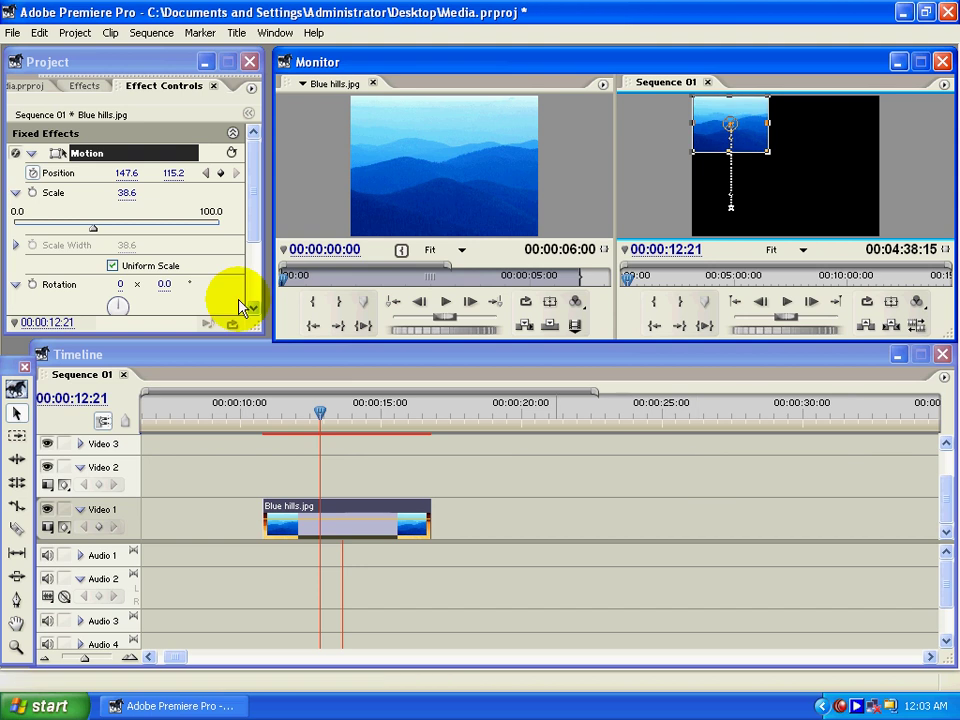
- Enlarge the Effect Controls window and show its keyframe timeline
{"action": "left_click_drag", "start_coordinate": [257, 327], "coordinate": [452, 410]}
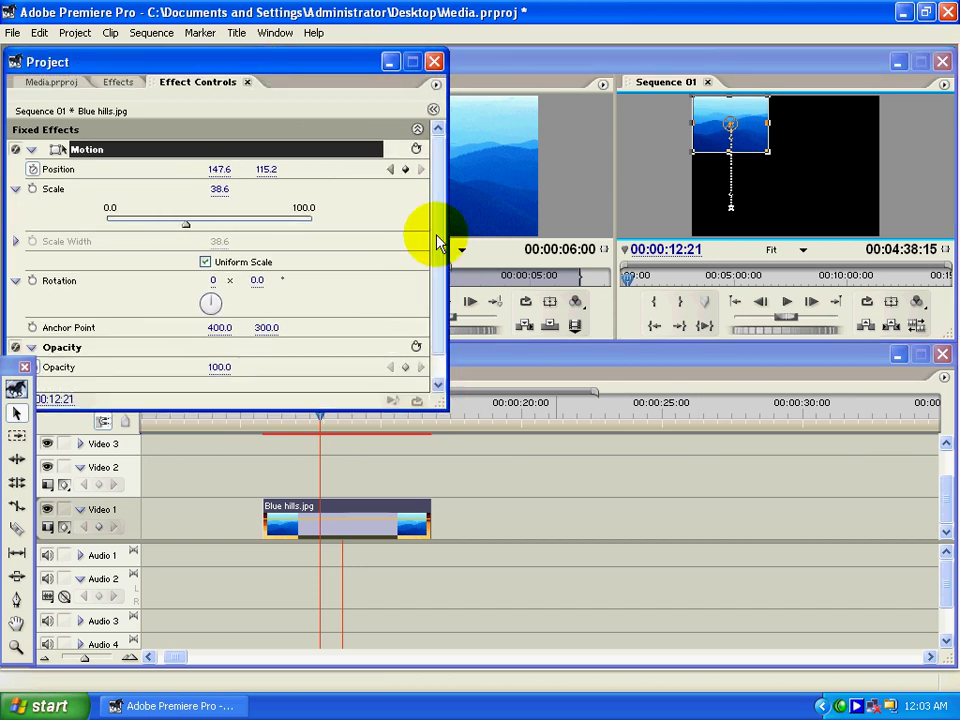
{"action": "left_click", "coordinate": [434, 109]}
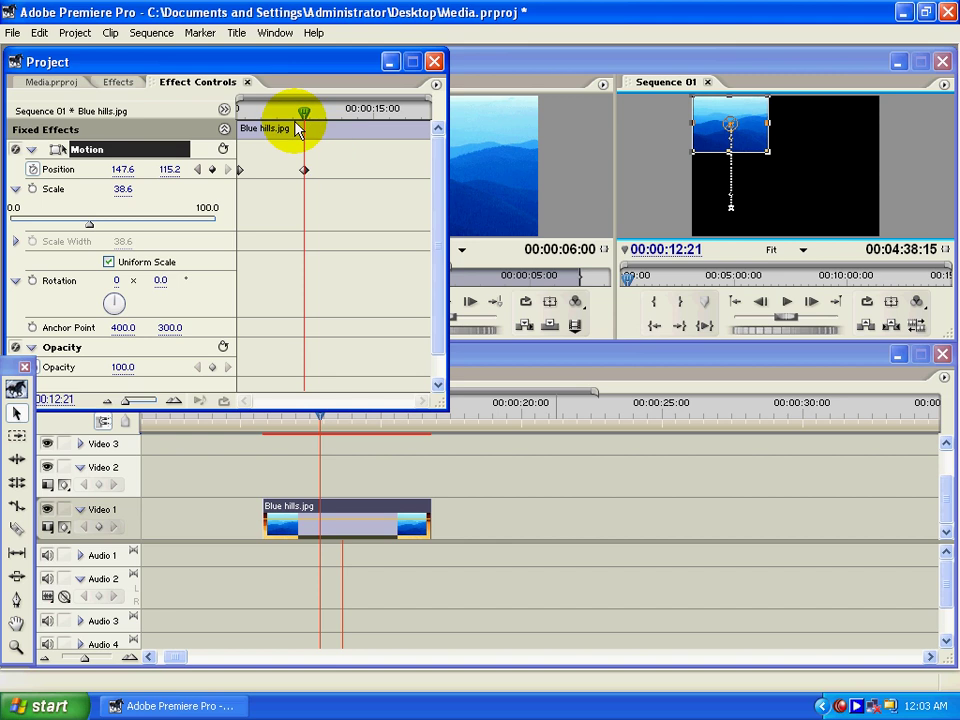
{"action": "left_click", "coordinate": [266, 178]}
- Try moving the picture to the frame's upper-right corner, about 586.8, 99.8, at 00:00:15:03
{"action": "mouse_move", "coordinate": [305, 112]}
{"action": "left_mouse_down"}
{"action": "mouse_move", "coordinate": [223, 111]}
{"action": "mouse_move", "coordinate": [308, 112]}
{"action": "mouse_move", "coordinate": [308, 121]}
{"action": "left_mouse_up"}
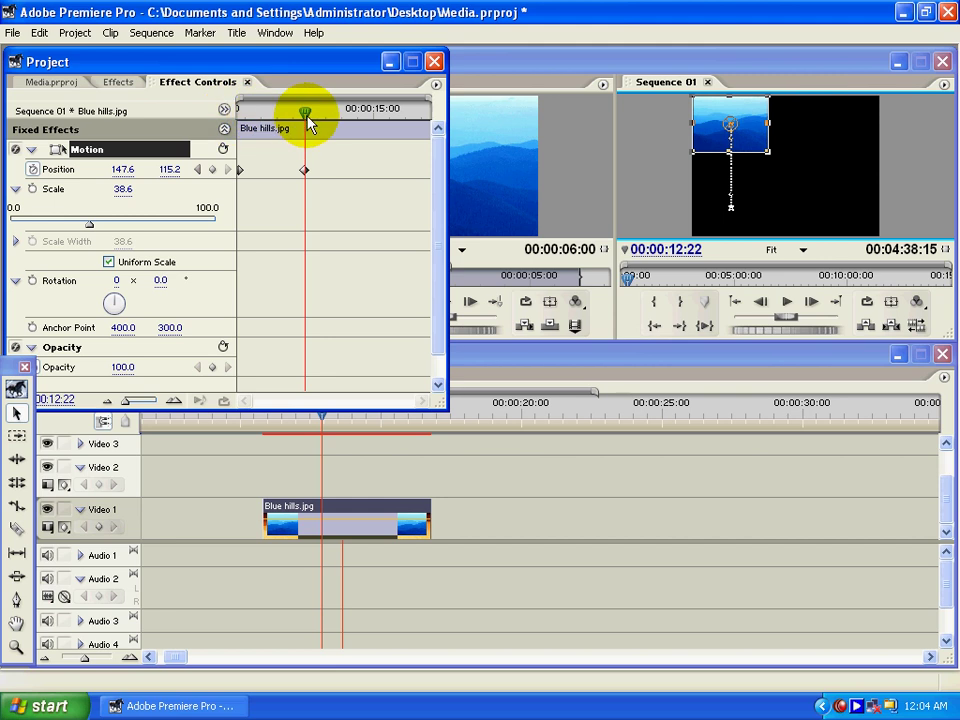
{"action": "left_click_drag", "start_coordinate": [311, 118], "coordinate": [382, 128]}
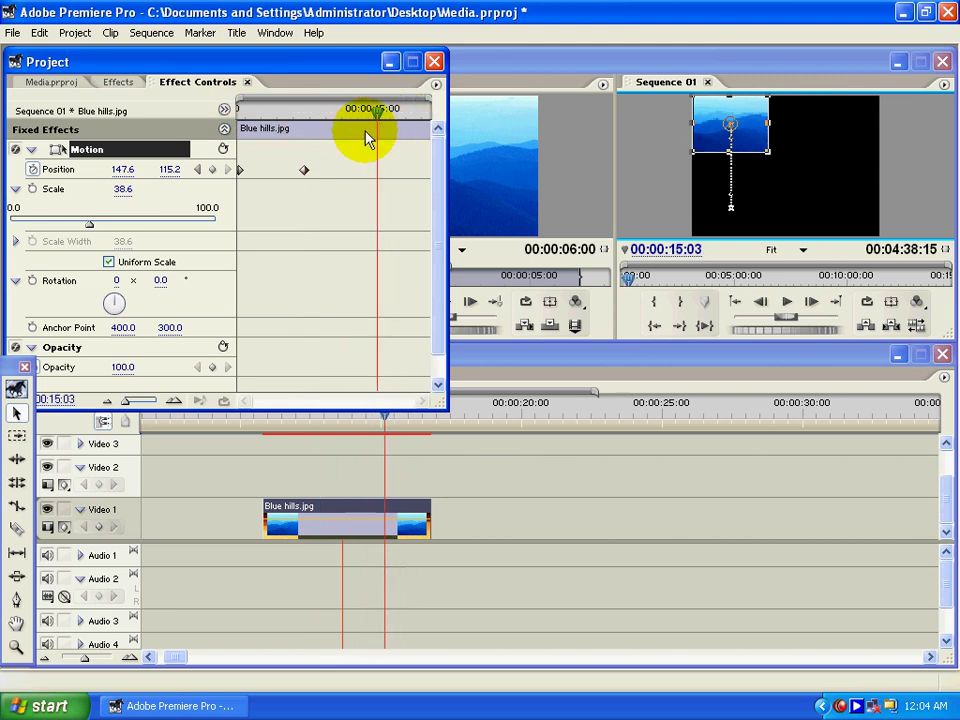
{"action": "left_click_drag", "start_coordinate": [755, 130], "coordinate": [870, 124]}
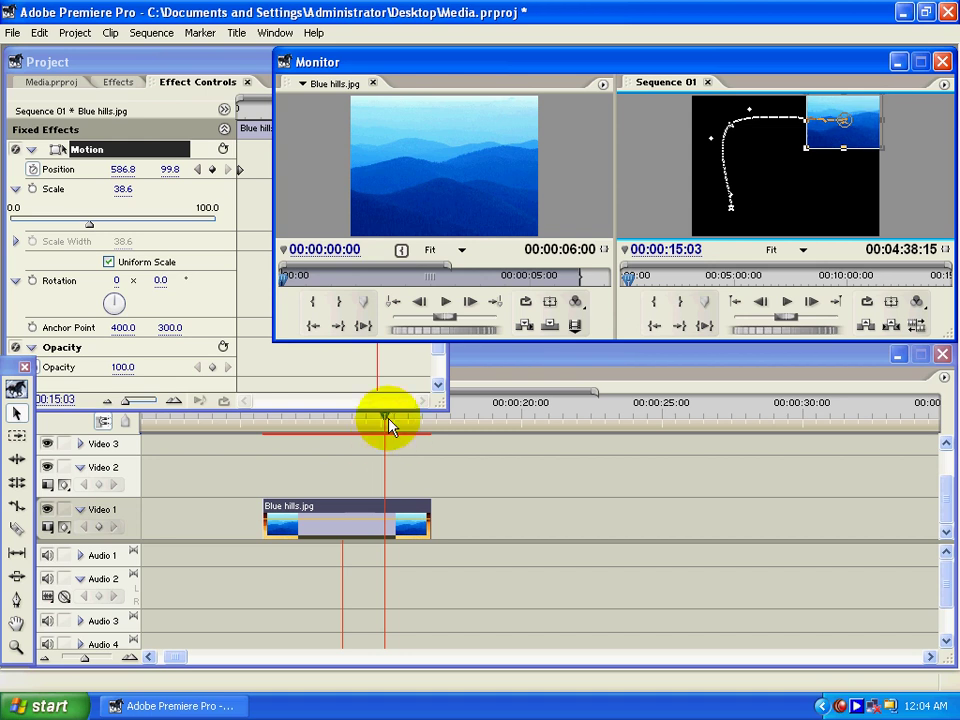
- Move the playhead to the end of Blue hills.jpg and jump back to its start at 00:00:10:20
{"action": "left_click_drag", "start_coordinate": [390, 427], "coordinate": [435, 424]}
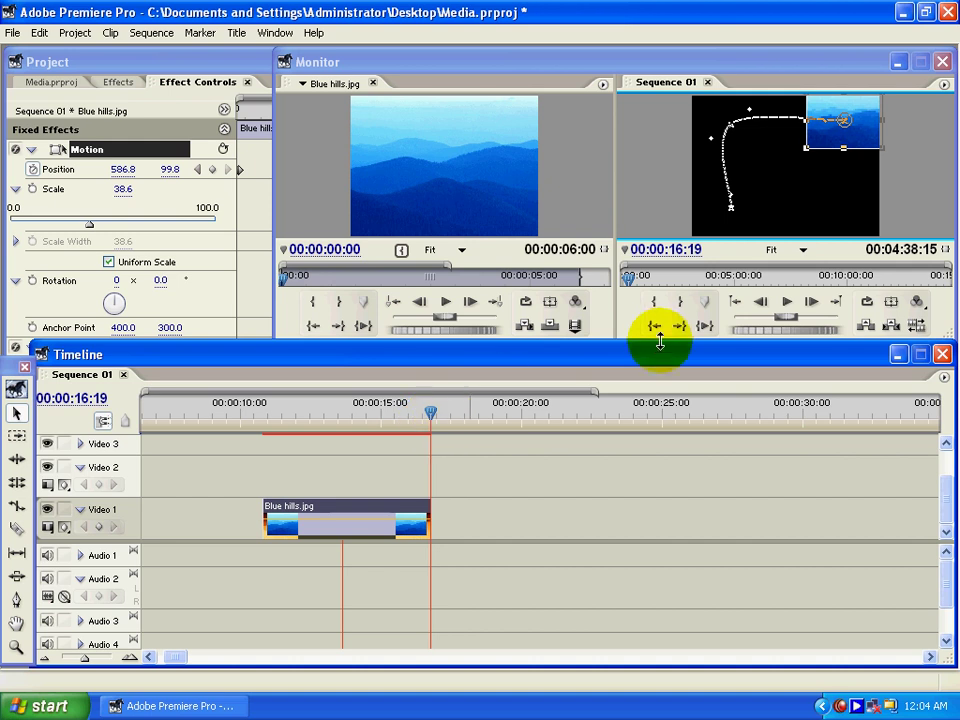
{"action": "left_click", "coordinate": [662, 326]}
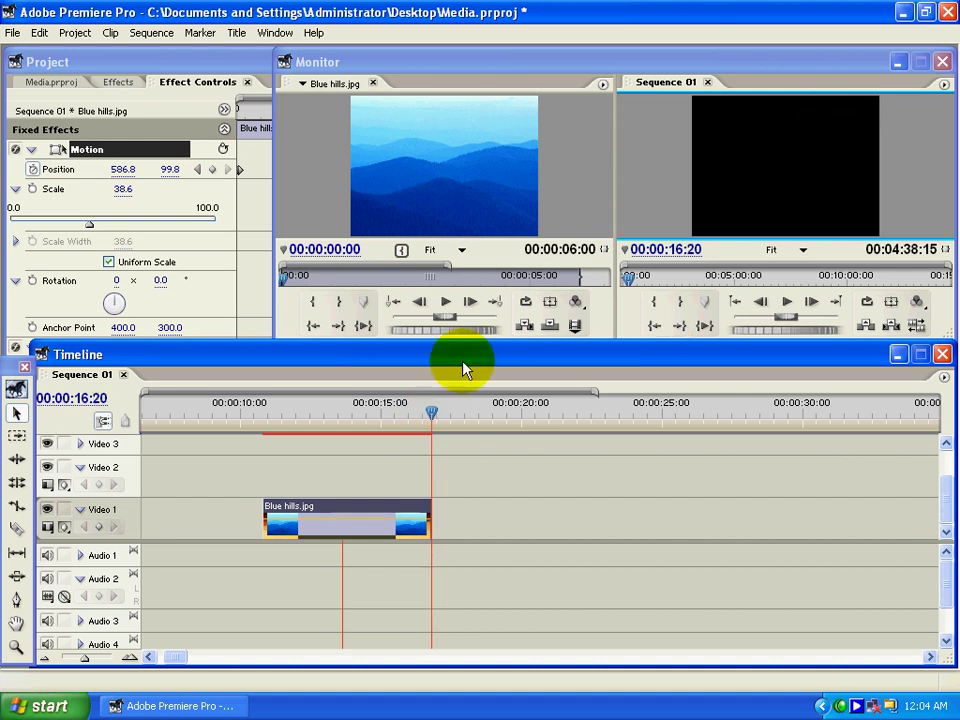
{"action": "key", "text": "Page_Up"}
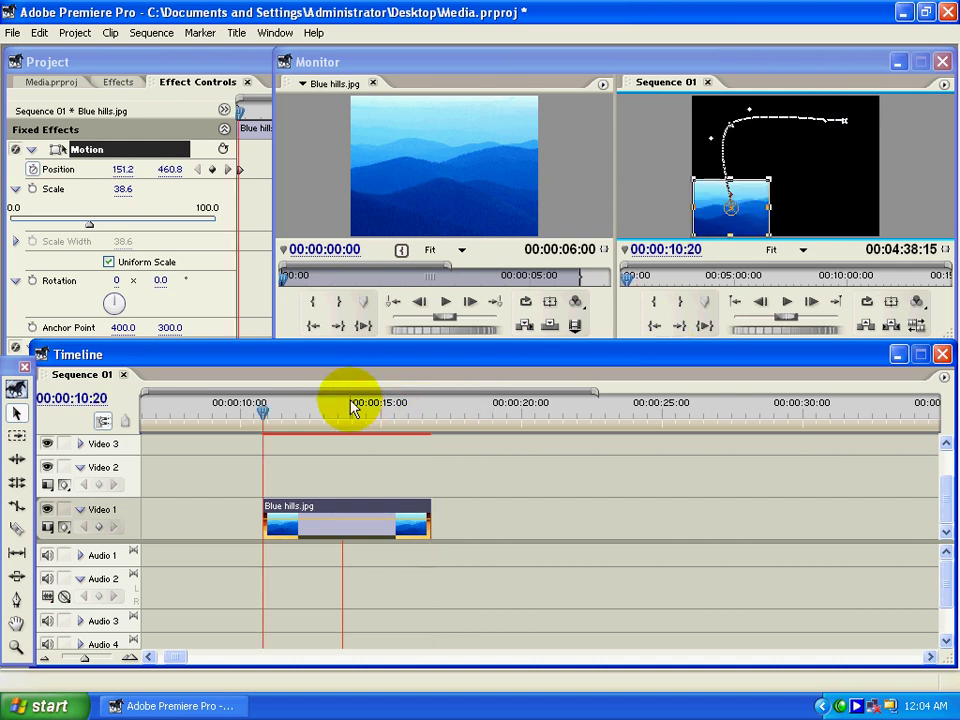
- At 00:00:15:12, move the Blue hills.jpg picture across to the frame's upper-right corner, about 579.6, 115.2, for a new Position keyframe
{"action": "left_click_drag", "start_coordinate": [319, 407], "coordinate": [431, 418]}
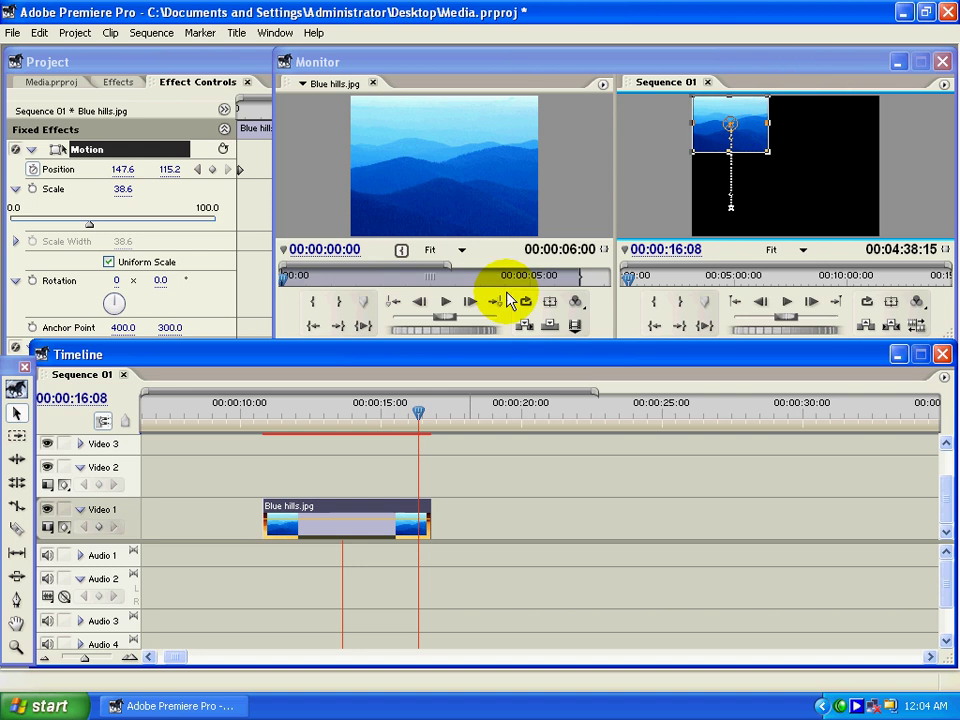
{"action": "left_click", "coordinate": [390, 420]}
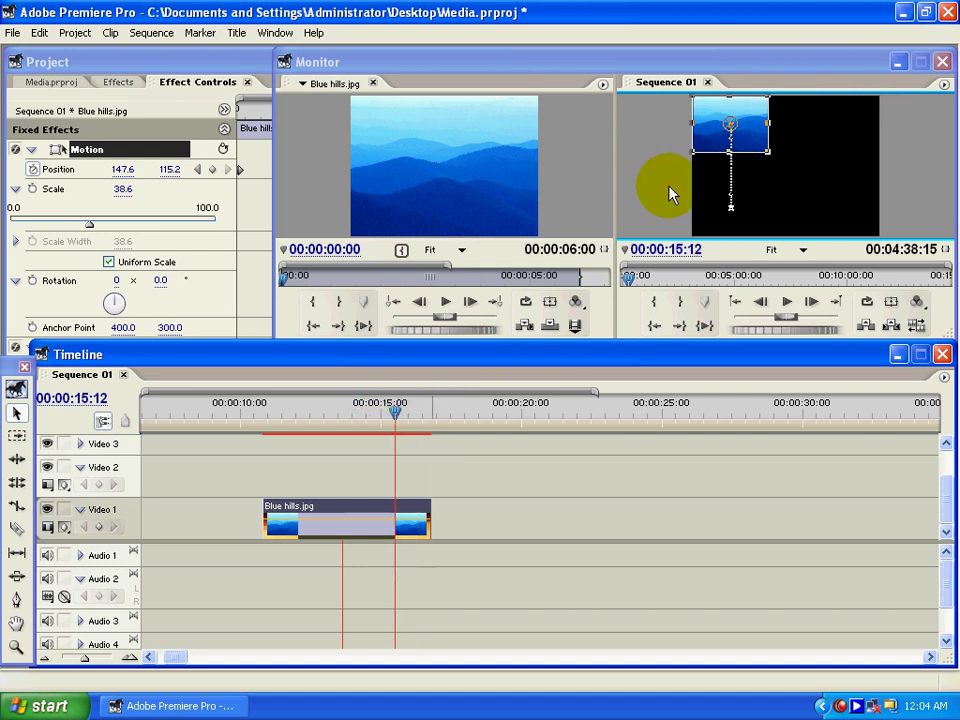
{"action": "left_click_drag", "start_coordinate": [752, 121], "coordinate": [861, 126]}
{"action": "left_click", "coordinate": [399, 421]}
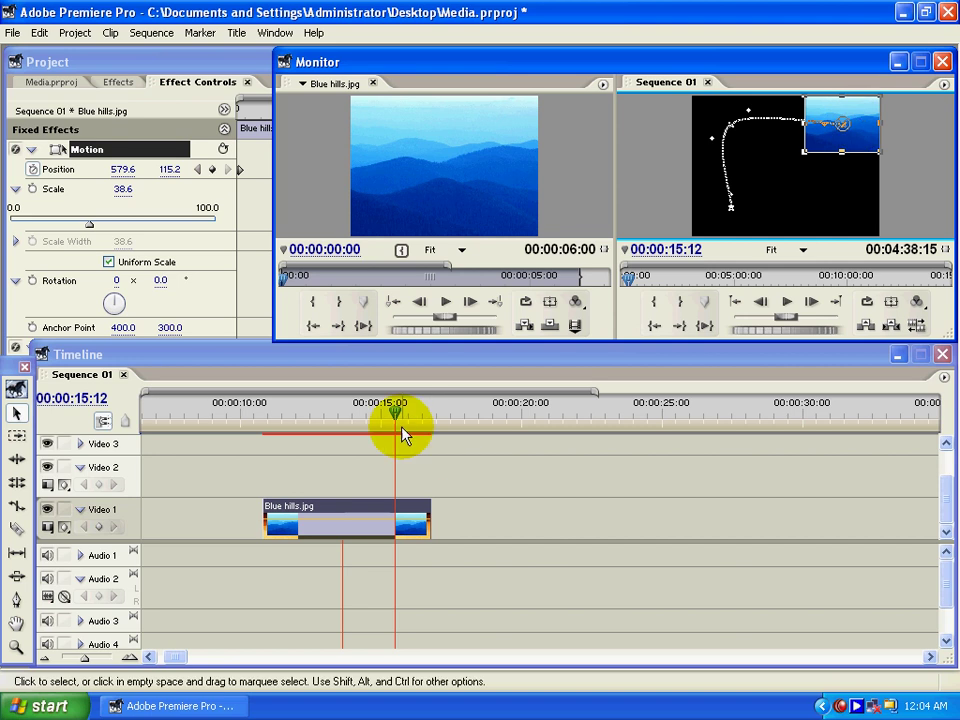
- At 00:00:16:15, move the Blue hills.jpg picture down to the frame's lower-right corner, about 590.4, 449.3, for a new Position keyframe
{"action": "left_click_drag", "start_coordinate": [399, 421], "coordinate": [431, 422]}
{"action": "left_click", "coordinate": [729, 266]}
{"action": "left_click_drag", "start_coordinate": [828, 160], "coordinate": [855, 216]}
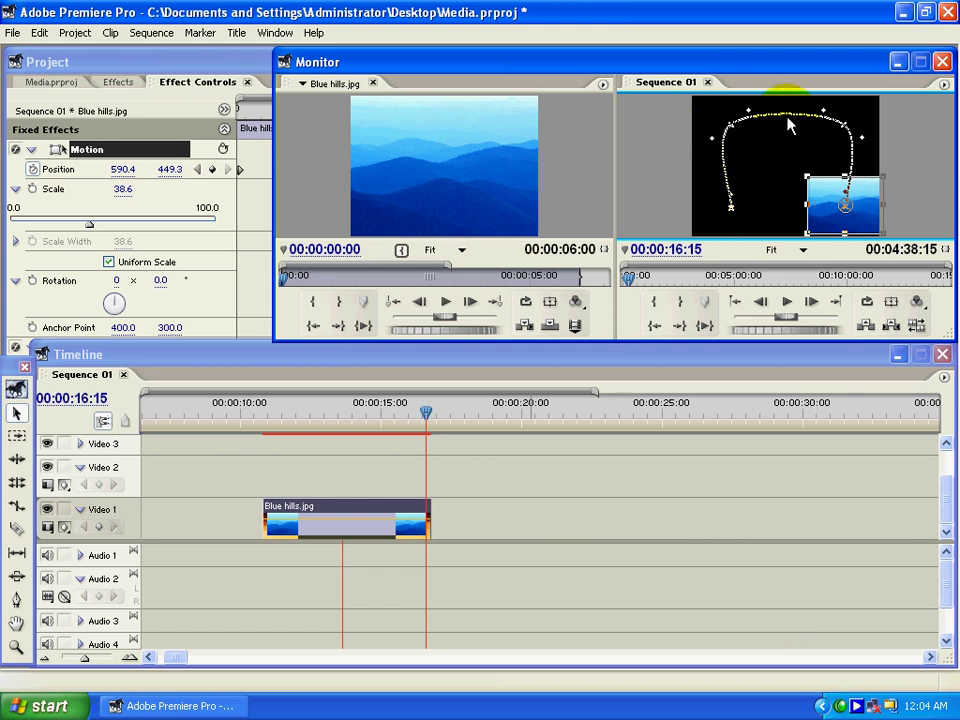
{"action": "left_click", "coordinate": [852, 173]}
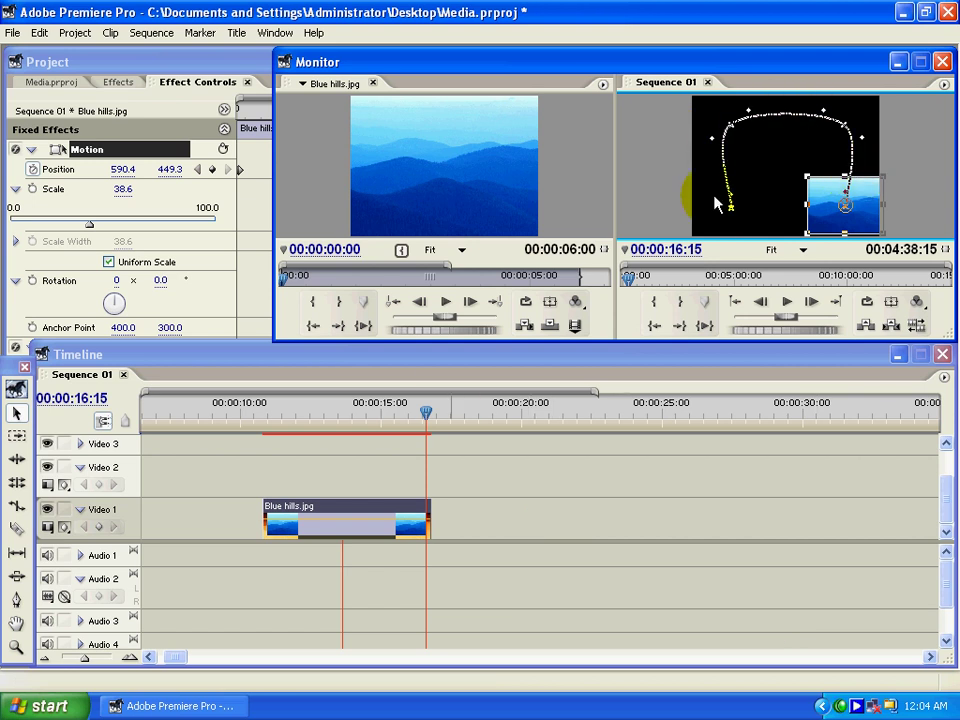
- Play back the Position animation of Blue hills.jpg from its start at 00:00:10:21
{"action": "left_click_drag", "start_coordinate": [308, 430], "coordinate": [267, 420]}
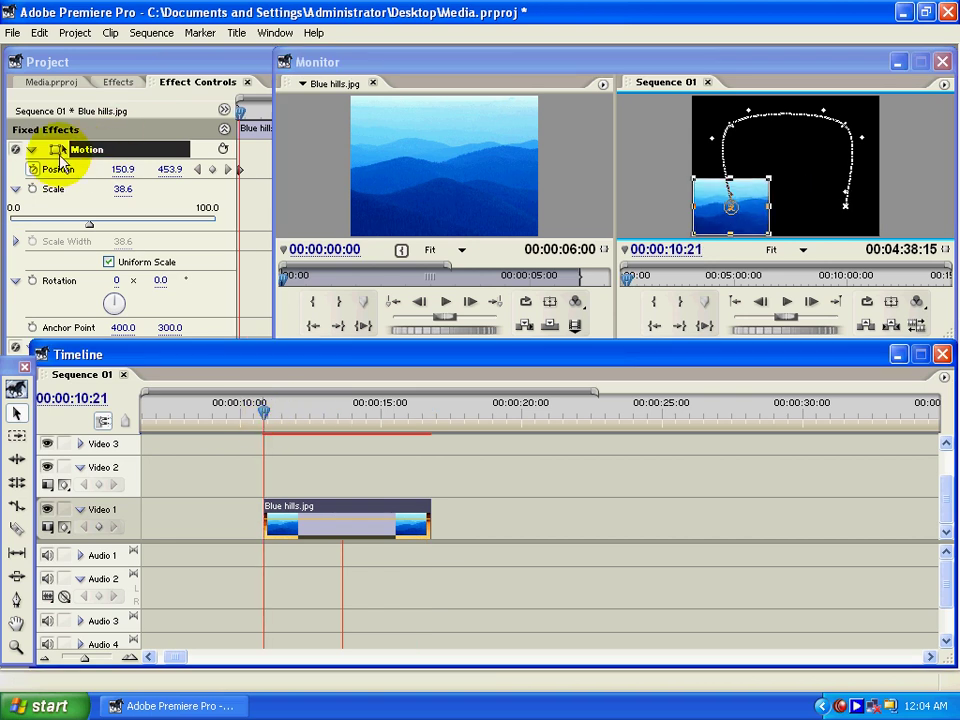
{"action": "left_click", "coordinate": [381, 163]}
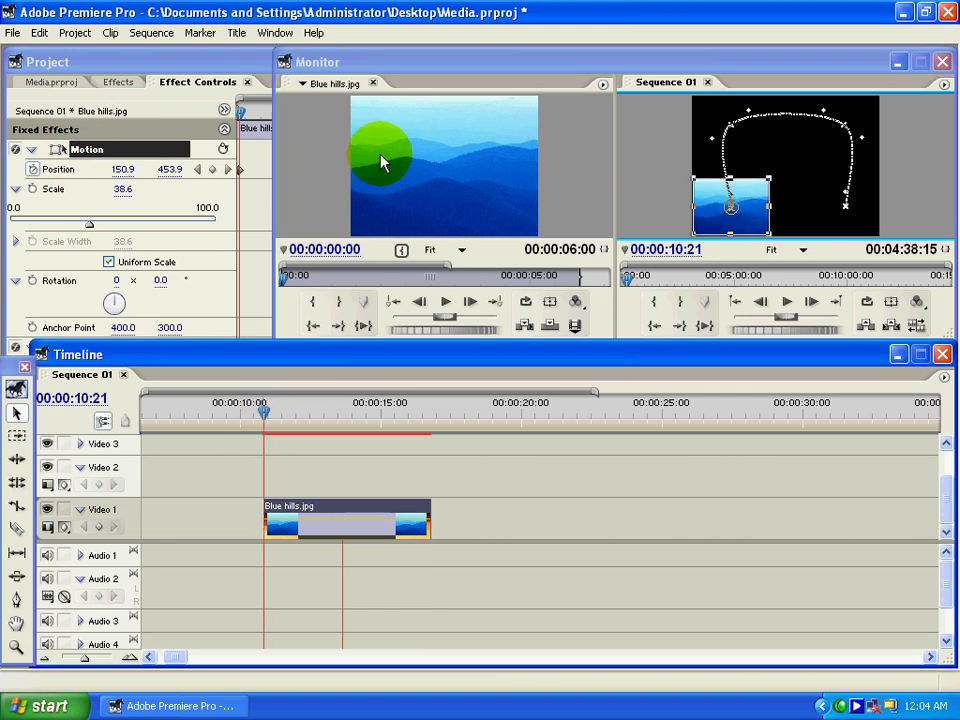
{"action": "left_click", "coordinate": [147, 118]}
{"action": "left_click", "coordinate": [279, 199]}
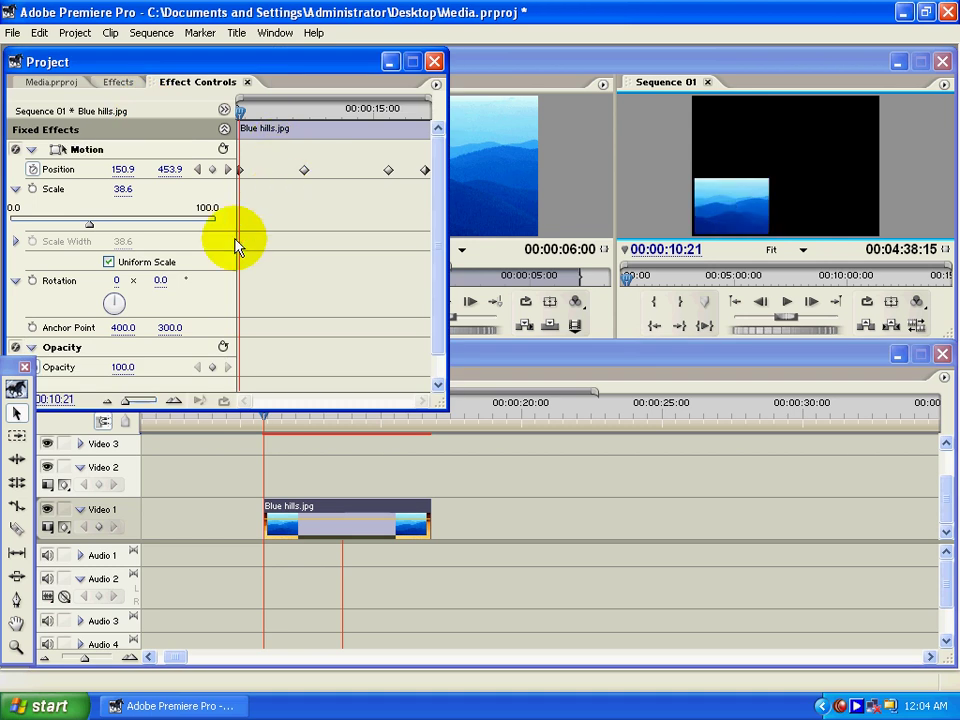
{"action": "key", "text": "space"}
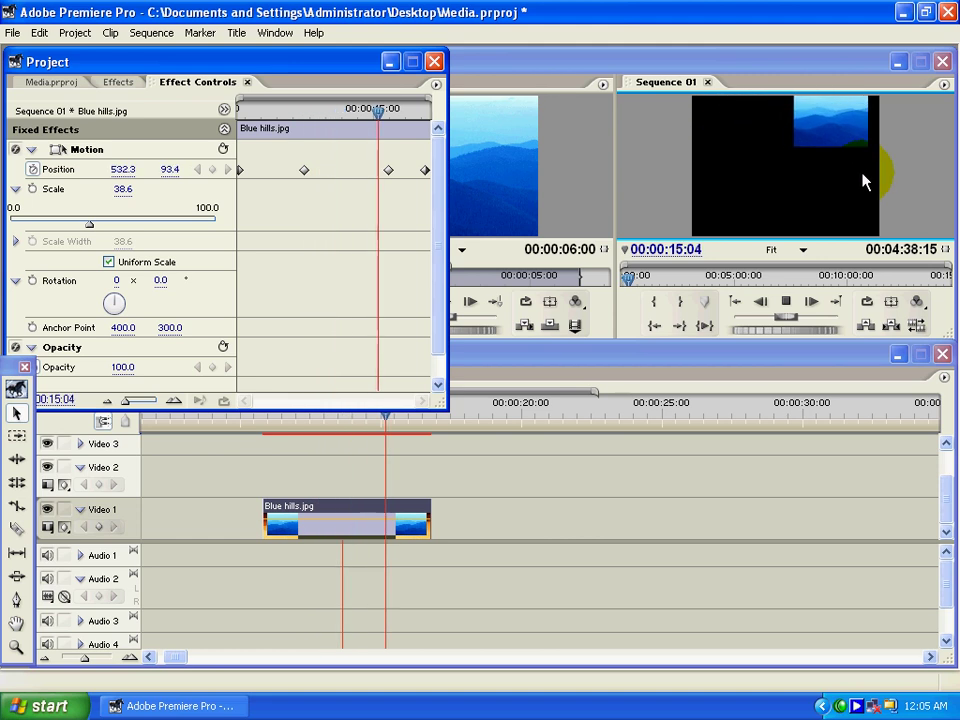
- Scrub through the Position keyframes of Blue hills.jpg up to 00:00:16:16 and back to 00:00:11:04
{"action": "left_click", "coordinate": [415, 418]}
{"action": "left_click_drag", "start_coordinate": [415, 418], "coordinate": [274, 418]}
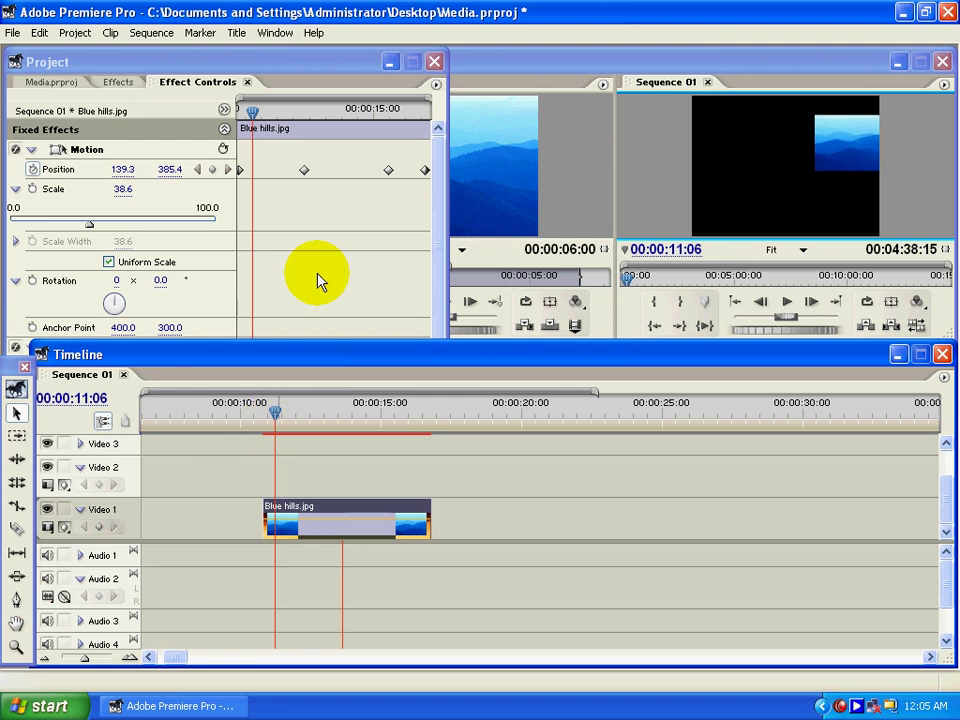
{"action": "left_click", "coordinate": [326, 75]}
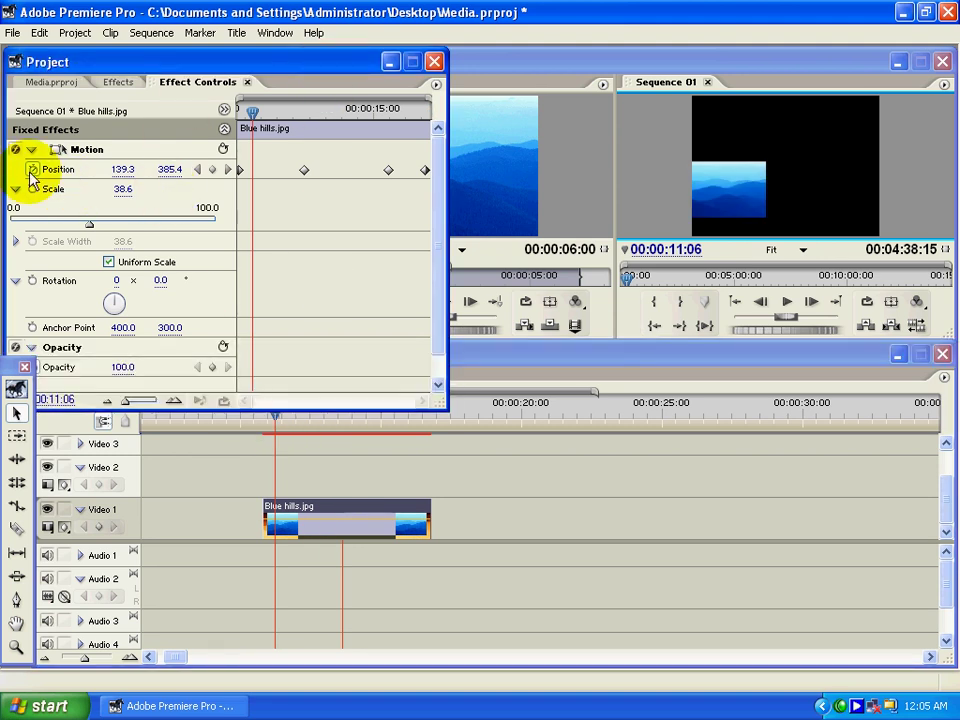
{"action": "left_click", "coordinate": [276, 420]}
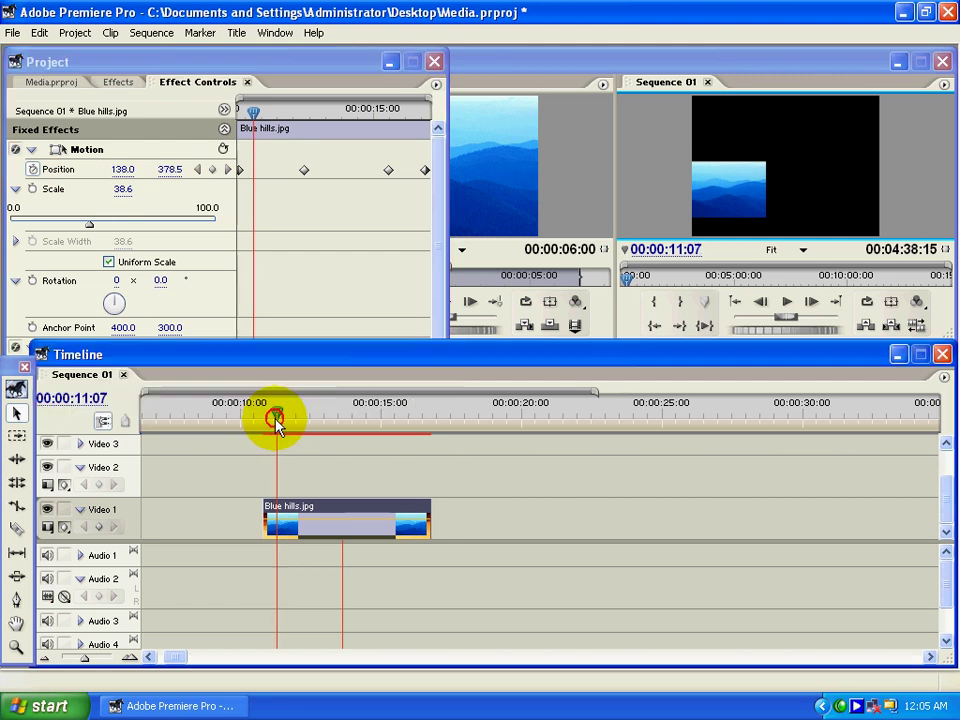
{"action": "left_click_drag", "start_coordinate": [276, 420], "coordinate": [317, 429]}
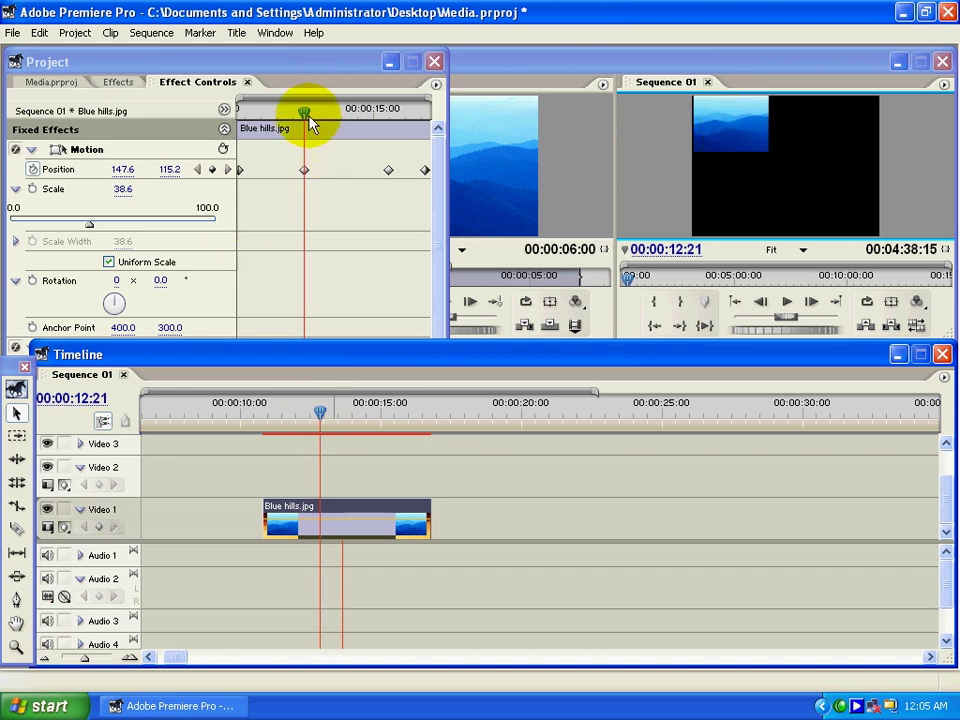
{"action": "left_click_drag", "start_coordinate": [310, 122], "coordinate": [428, 133]}
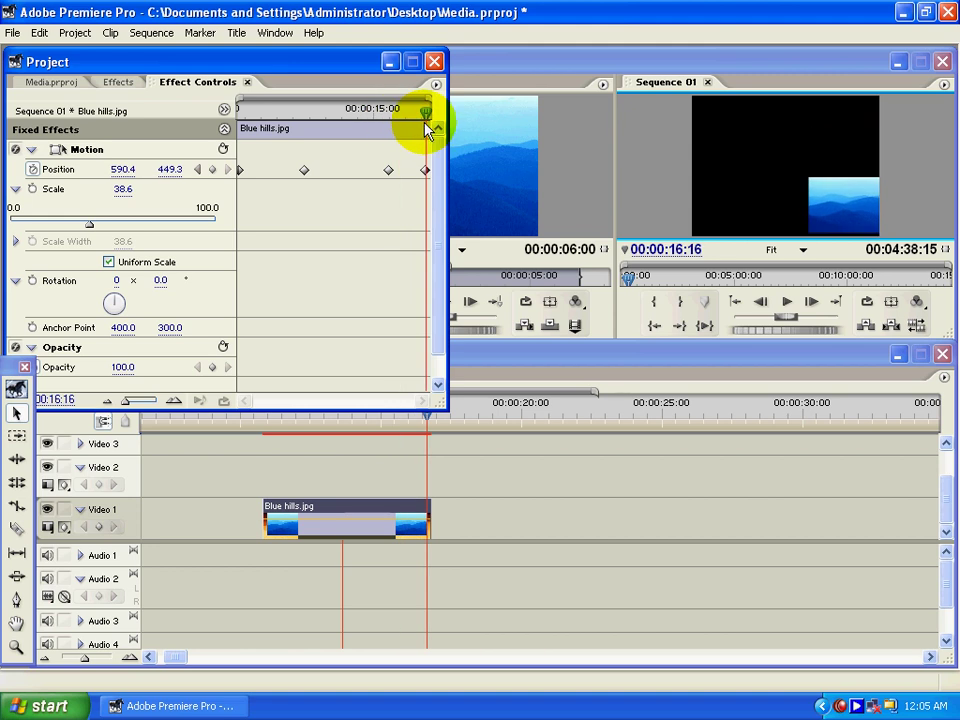
{"action": "left_click_drag", "start_coordinate": [428, 133], "coordinate": [250, 110]}
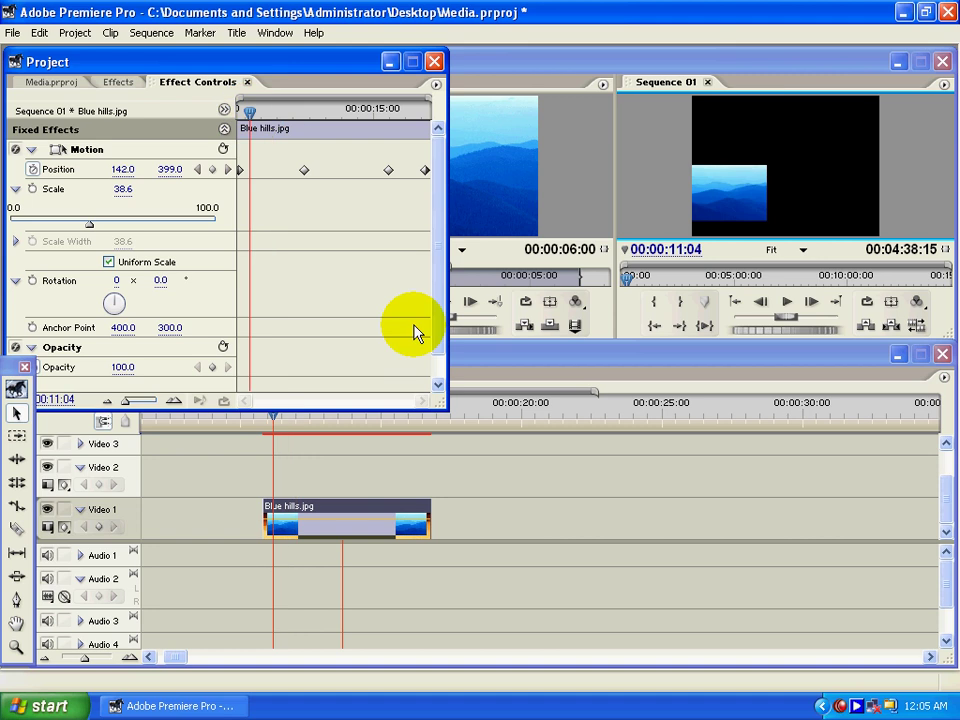
- Enlarge the Effect Controls window to view the Position keyframes more widely spaced, and shrink it back to a compact size
{"action": "left_click_drag", "start_coordinate": [433, 401], "coordinate": [590, 508]}
{"action": "left_click_drag", "start_coordinate": [192, 63], "coordinate": [253, 60]}
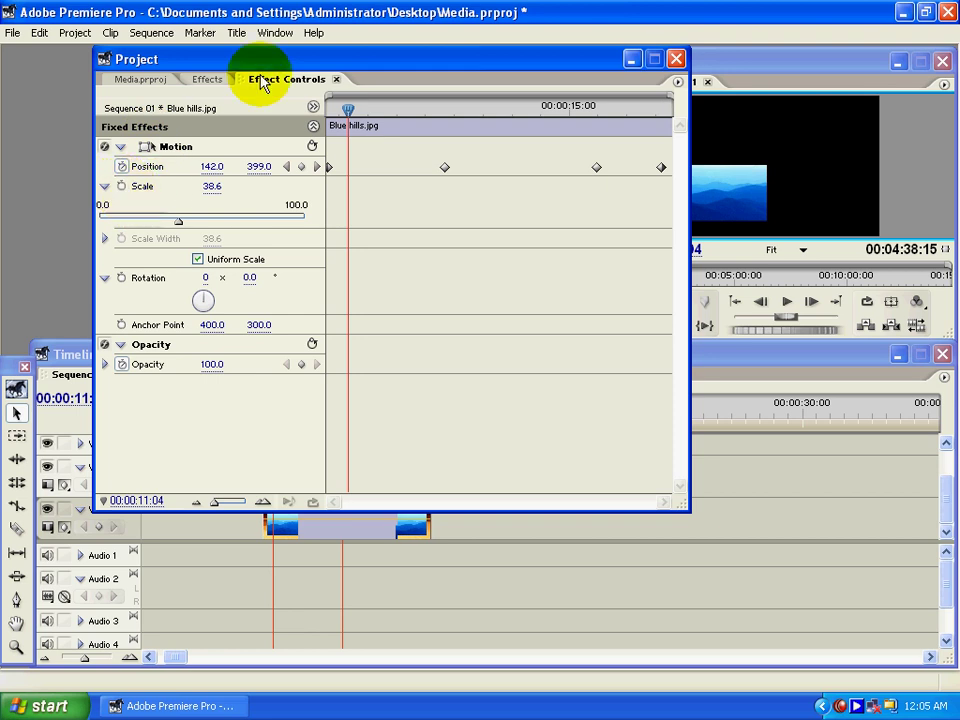
{"action": "left_click_drag", "start_coordinate": [263, 80], "coordinate": [218, 70]}
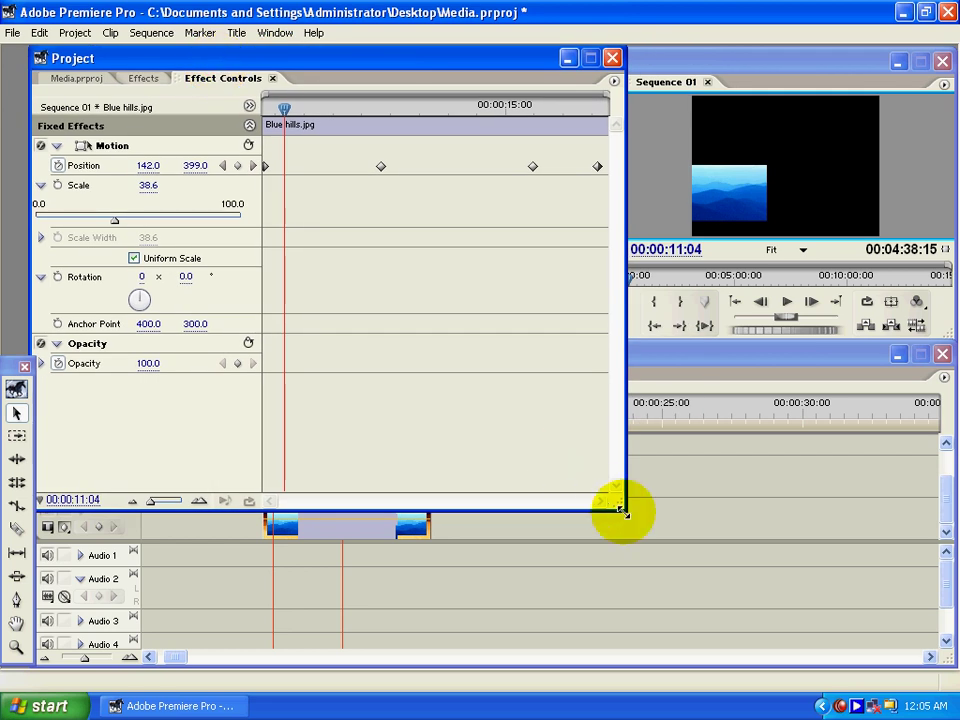
{"action": "left_click_drag", "start_coordinate": [626, 508], "coordinate": [366, 375]}
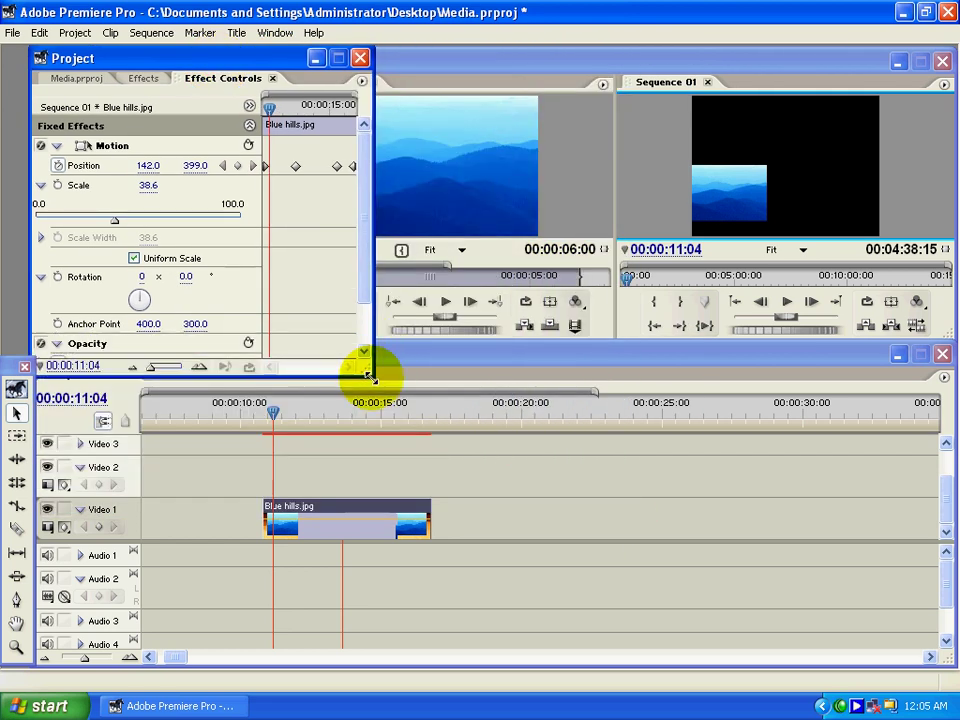
- Reset the Motion effect to its defaults at 00:00:11:04 and clear all Position keyframes of Blue hills.jpg
{"action": "left_click", "coordinate": [248, 145]}
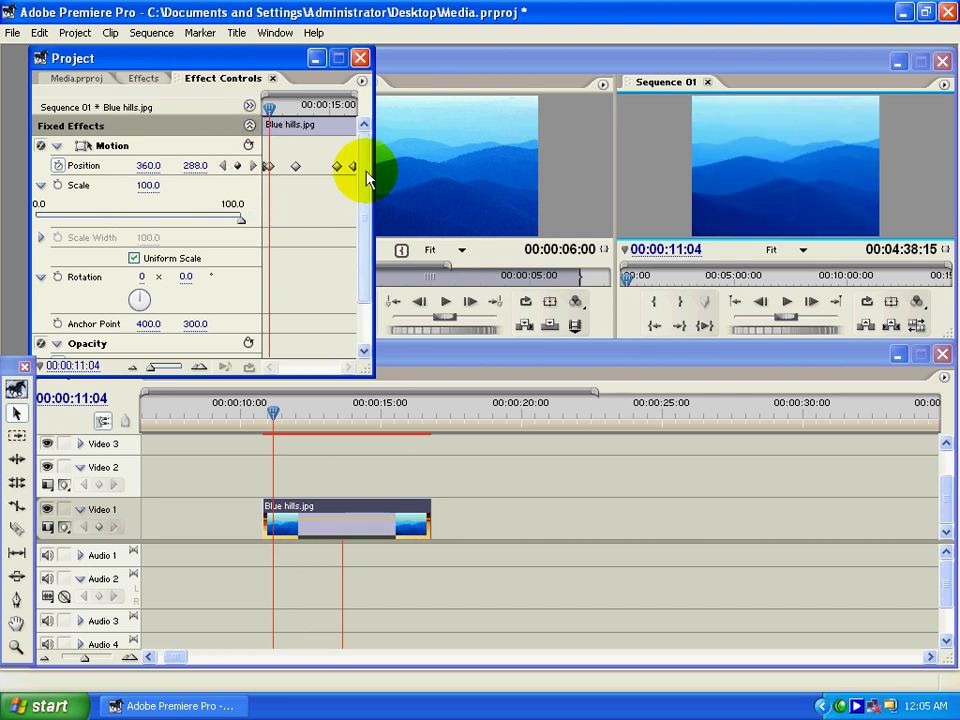
{"action": "left_click_drag", "start_coordinate": [273, 413], "coordinate": [315, 433]}
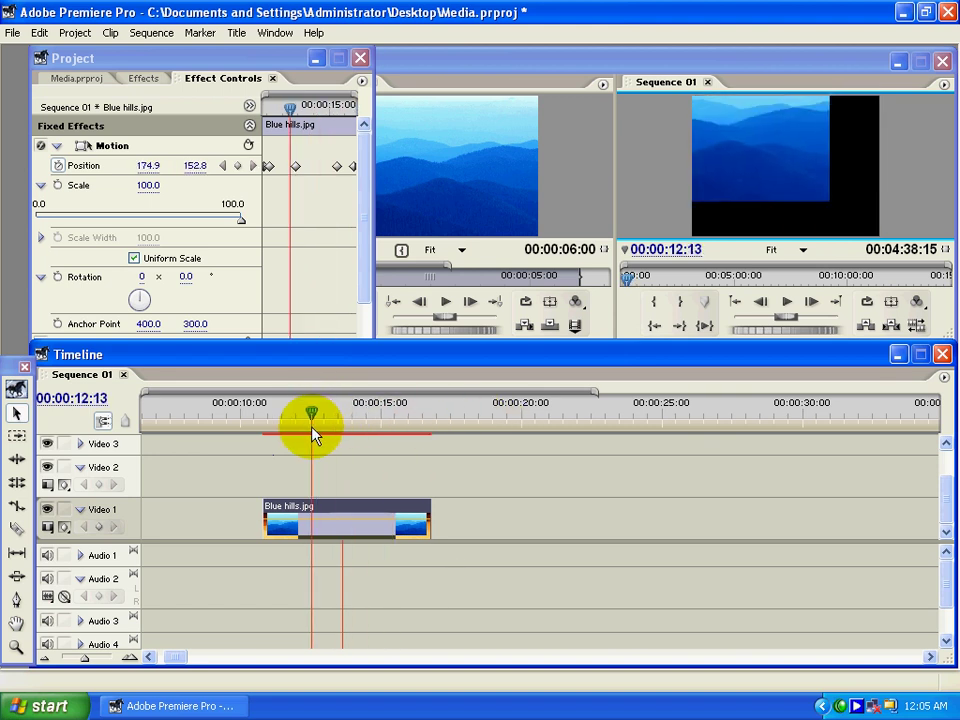
{"action": "left_click_drag", "start_coordinate": [369, 337], "coordinate": [590, 482]}
{"action": "right_click", "coordinate": [381, 177]}
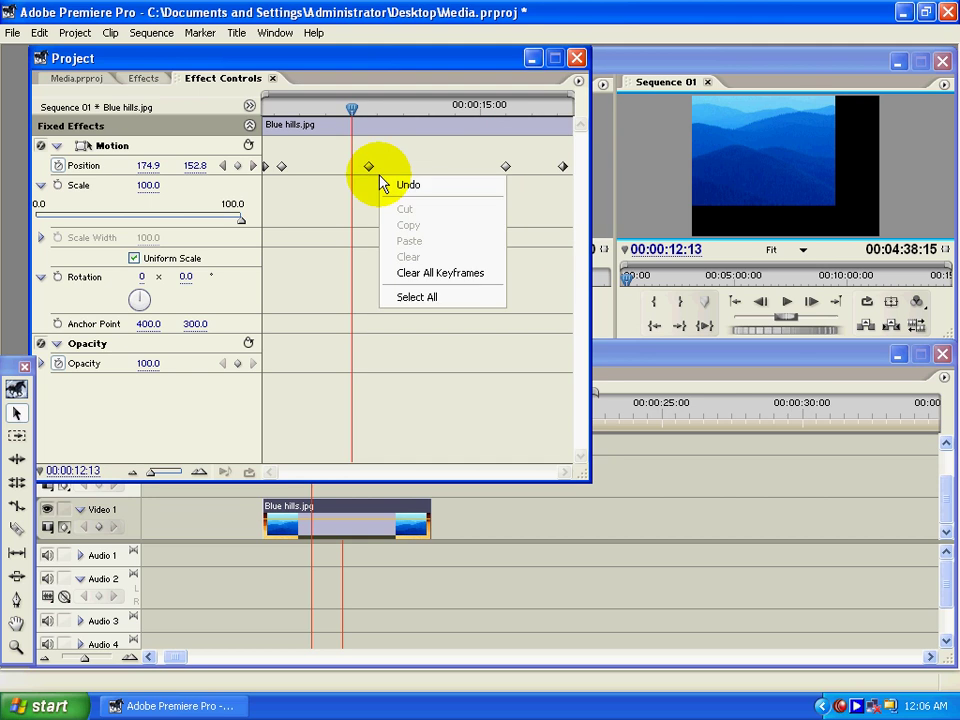
{"action": "left_click", "coordinate": [455, 274]}
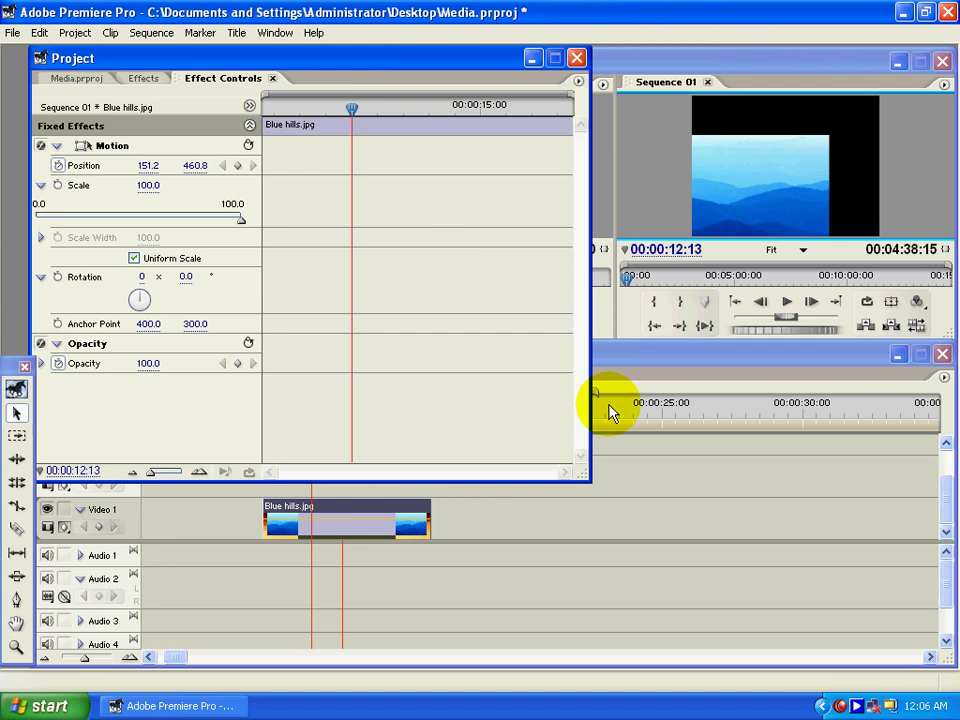
{"action": "left_click_drag", "start_coordinate": [586, 478], "coordinate": [462, 370]}
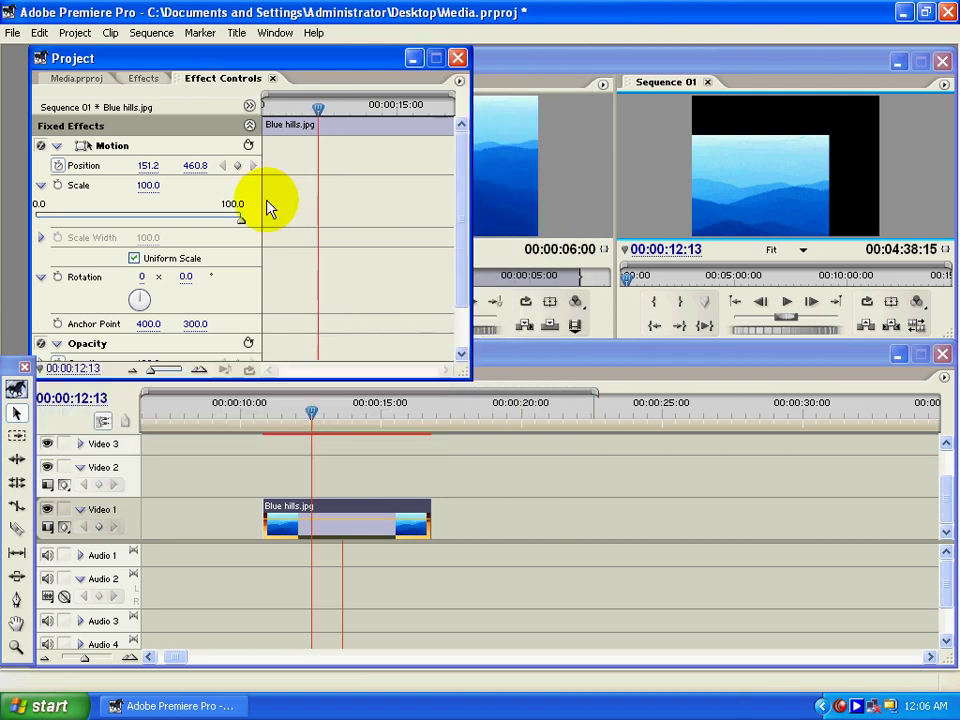
- Try resetting the Motion effect once more at 00:00:12:13 and clear the remaining Position keyframe
{"action": "left_click", "coordinate": [248, 145]}
{"action": "left_click_drag", "start_coordinate": [311, 412], "coordinate": [238, 413]}
{"action": "right_click", "coordinate": [332, 176]}
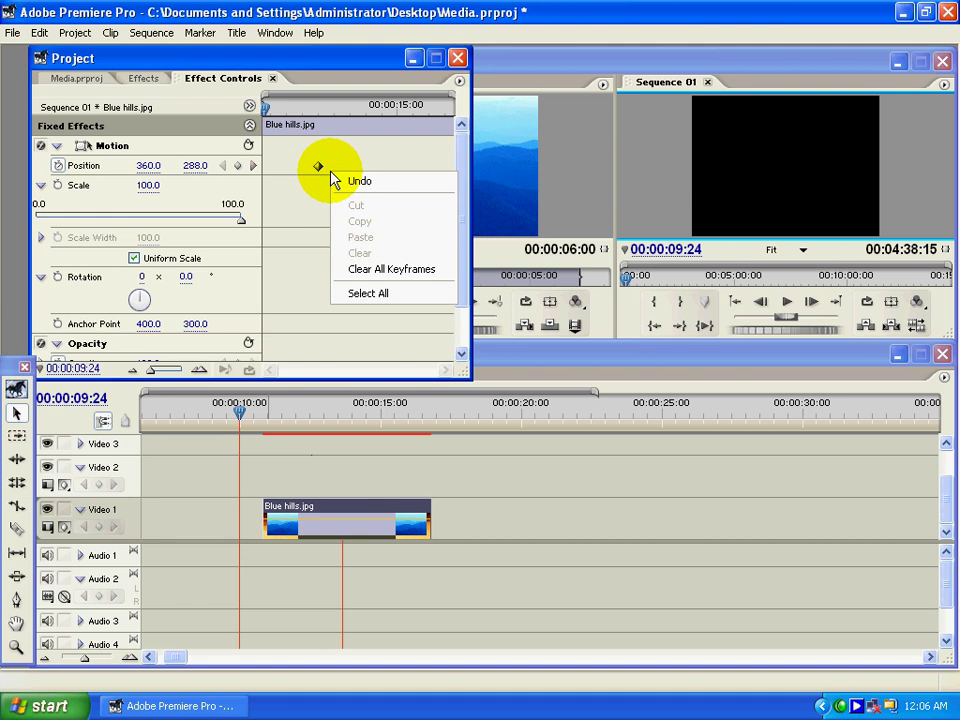
{"action": "left_click", "coordinate": [350, 269]}
{"action": "left_click_drag", "start_coordinate": [466, 372], "coordinate": [499, 403]}
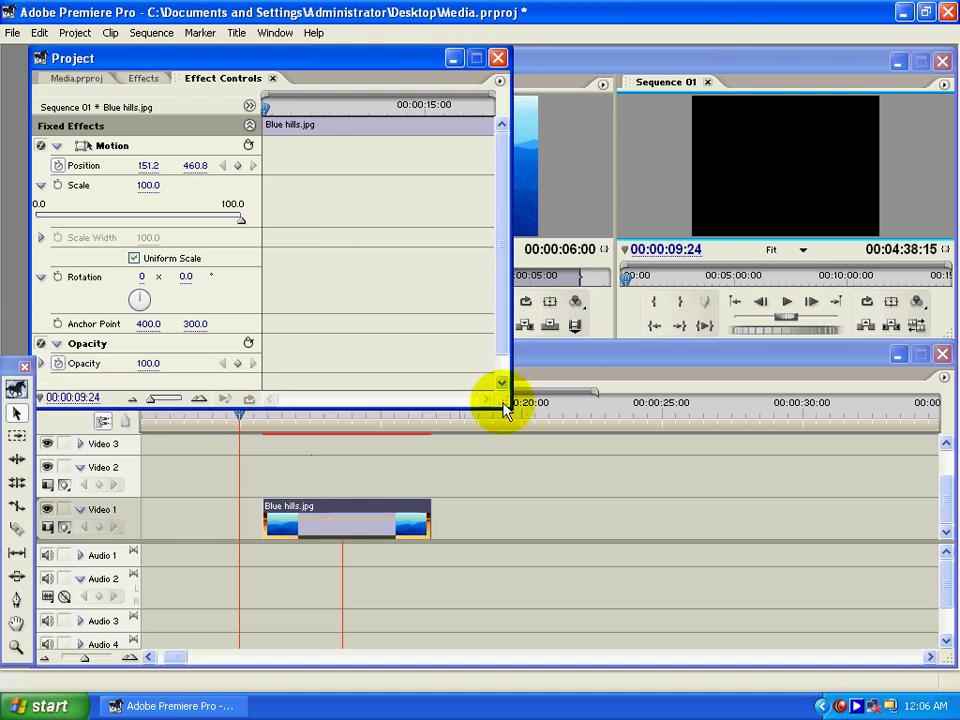
- With the playhead at 00:00:12:18, shrink the Blue hills.jpg picture to a Scale of 40.8
{"action": "left_click", "coordinate": [342, 420]}
{"action": "left_click", "coordinate": [318, 428]}
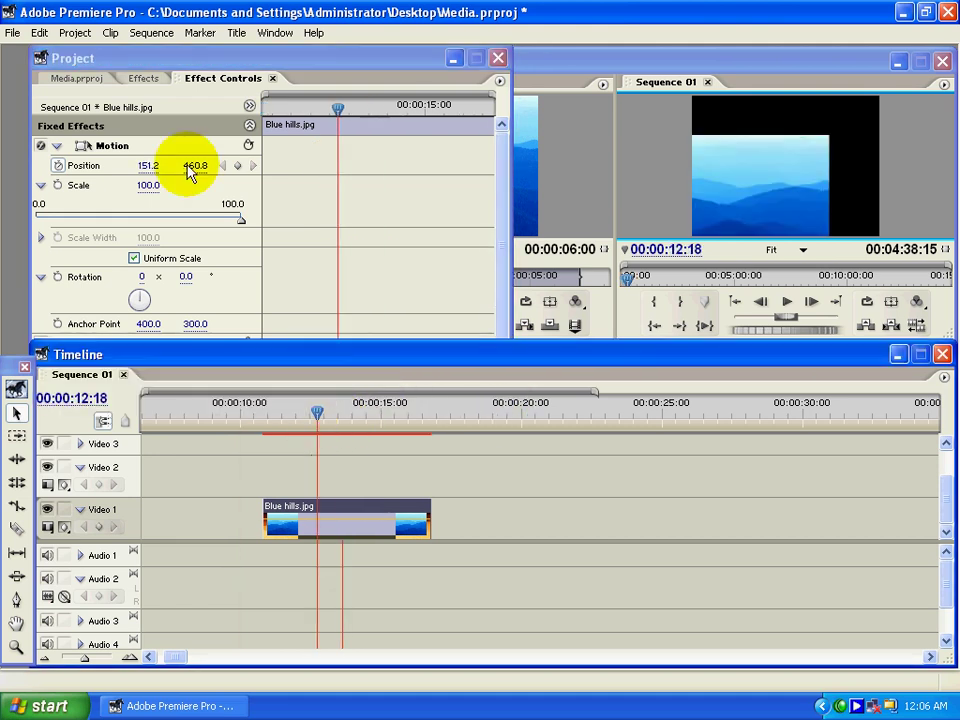
{"action": "left_click", "coordinate": [161, 58]}
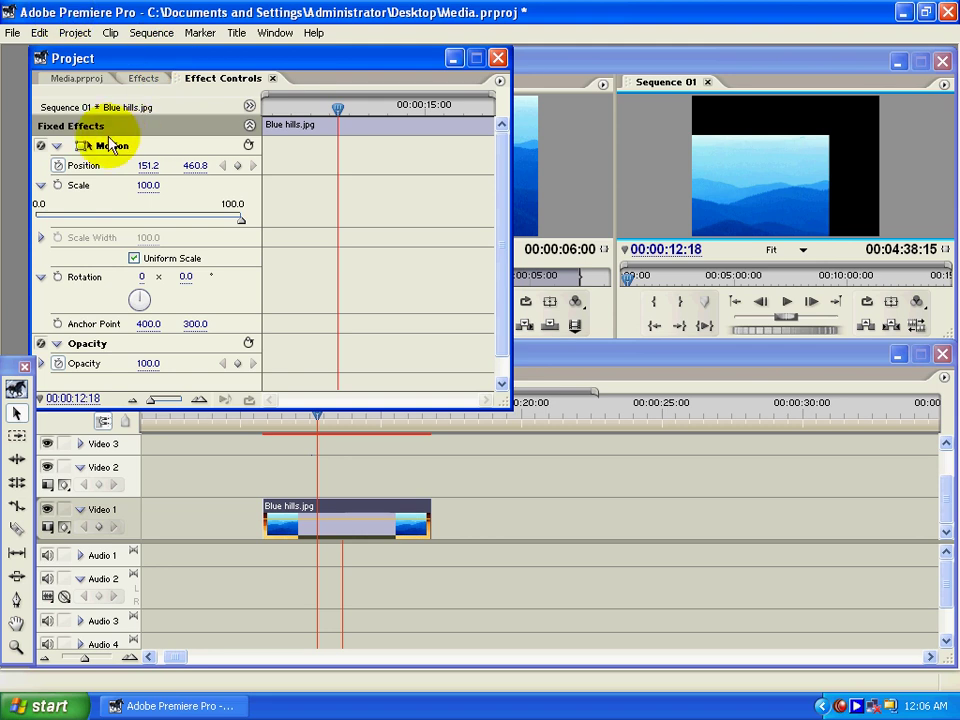
{"action": "left_click_drag", "start_coordinate": [236, 229], "coordinate": [120, 229]}
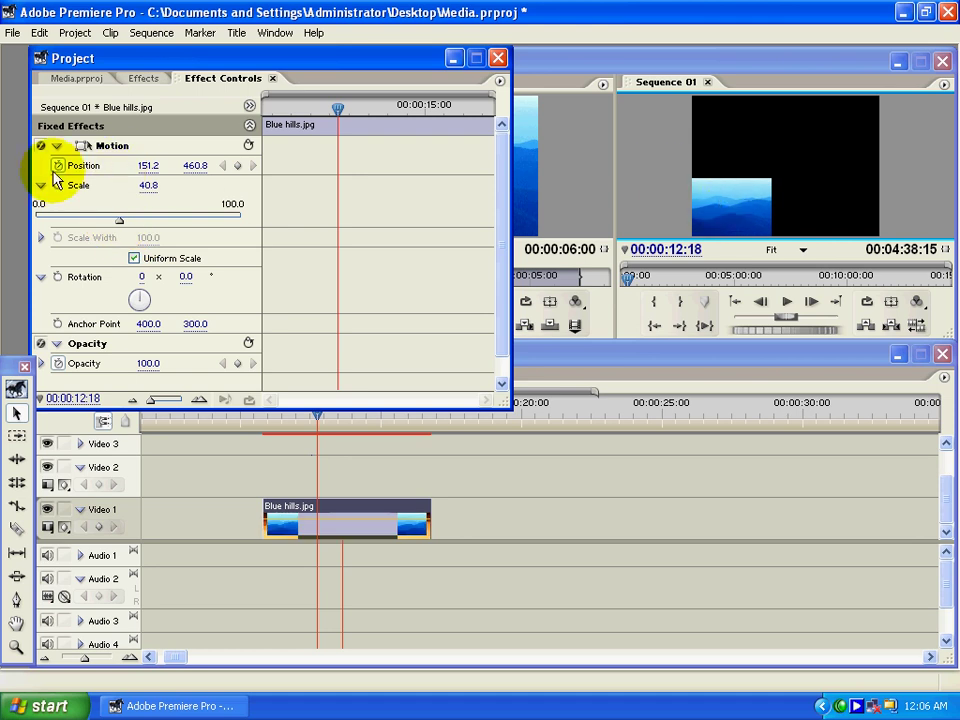
- Turn off Position keyframing and move the picture near the frame's centre, about 349.2, 322.6
{"action": "left_click", "coordinate": [115, 147]}
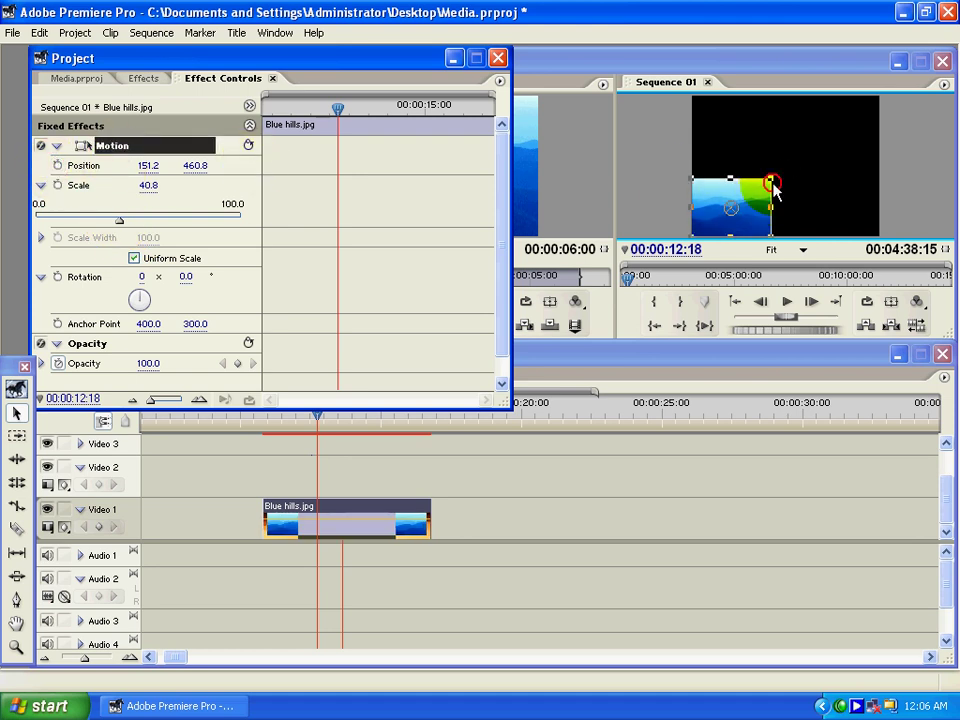
{"action": "left_click_drag", "start_coordinate": [776, 189], "coordinate": [800, 176]}
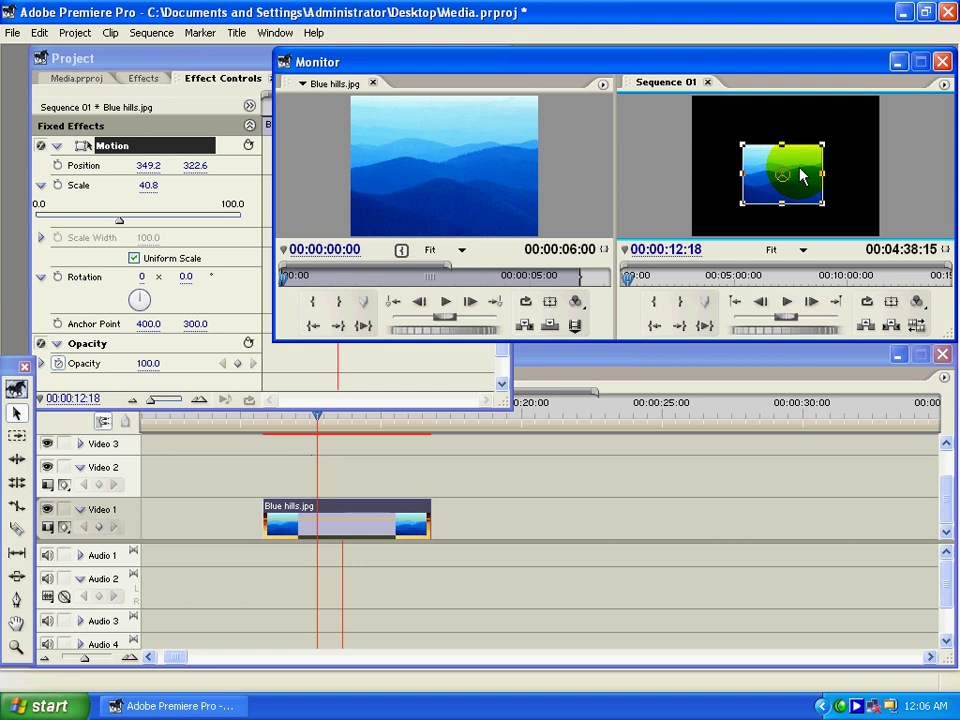
- Reduce the picture's Scale to 17.9 and move the playhead back to 00:00:11:11 in the Blue hills.jpg clip
{"action": "left_click", "coordinate": [189, 59]}
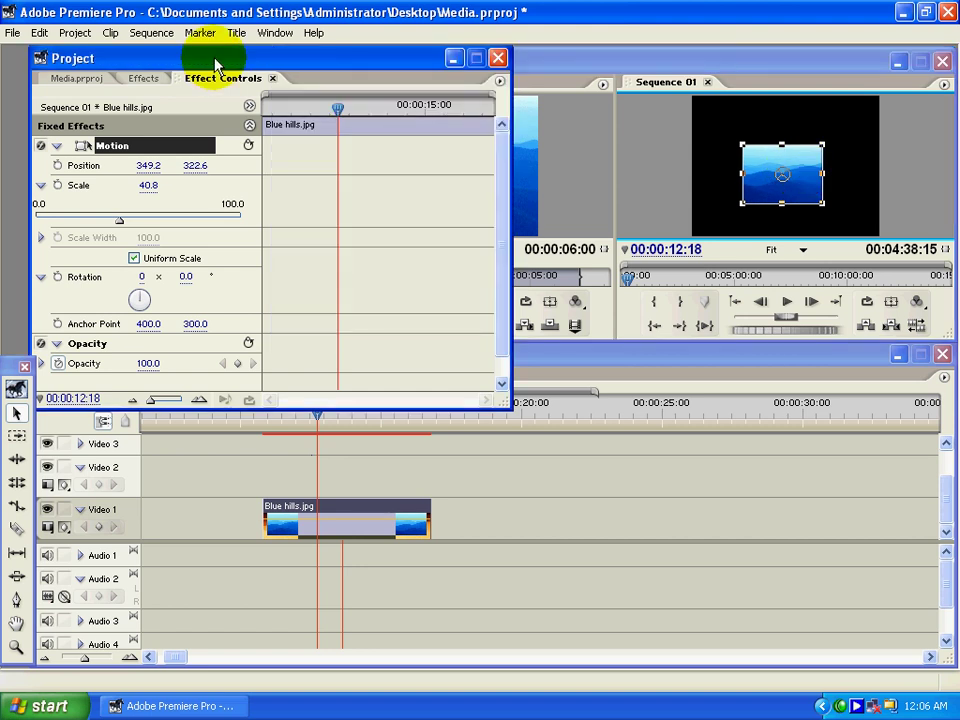
{"action": "left_click_drag", "start_coordinate": [117, 220], "coordinate": [75, 229]}
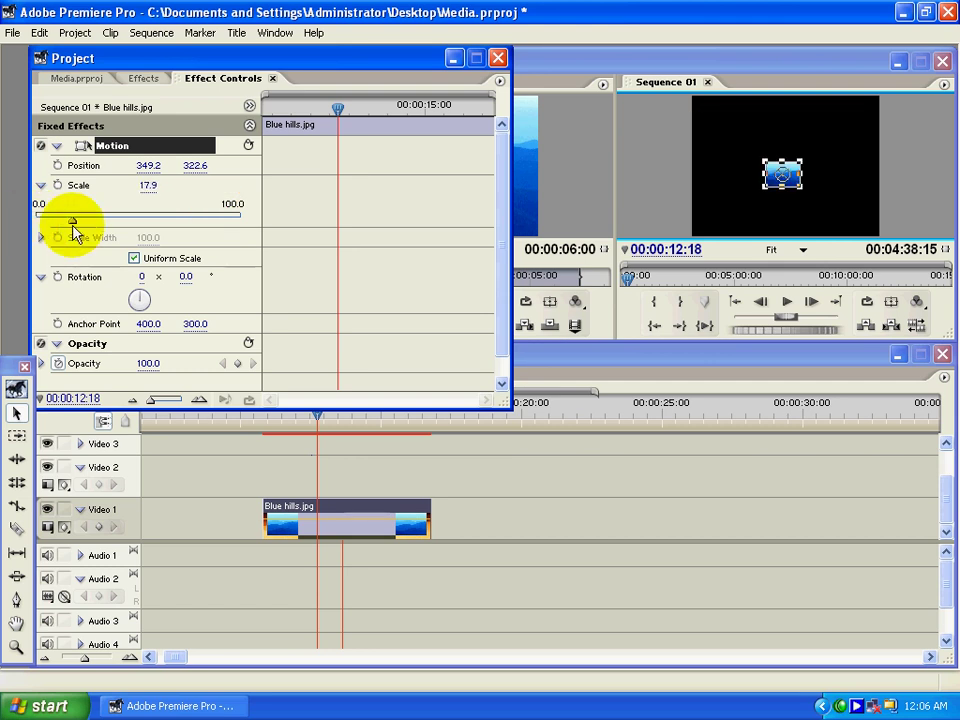
{"action": "left_click_drag", "start_coordinate": [315, 418], "coordinate": [279, 414]}
{"action": "left_click", "coordinate": [313, 527]}
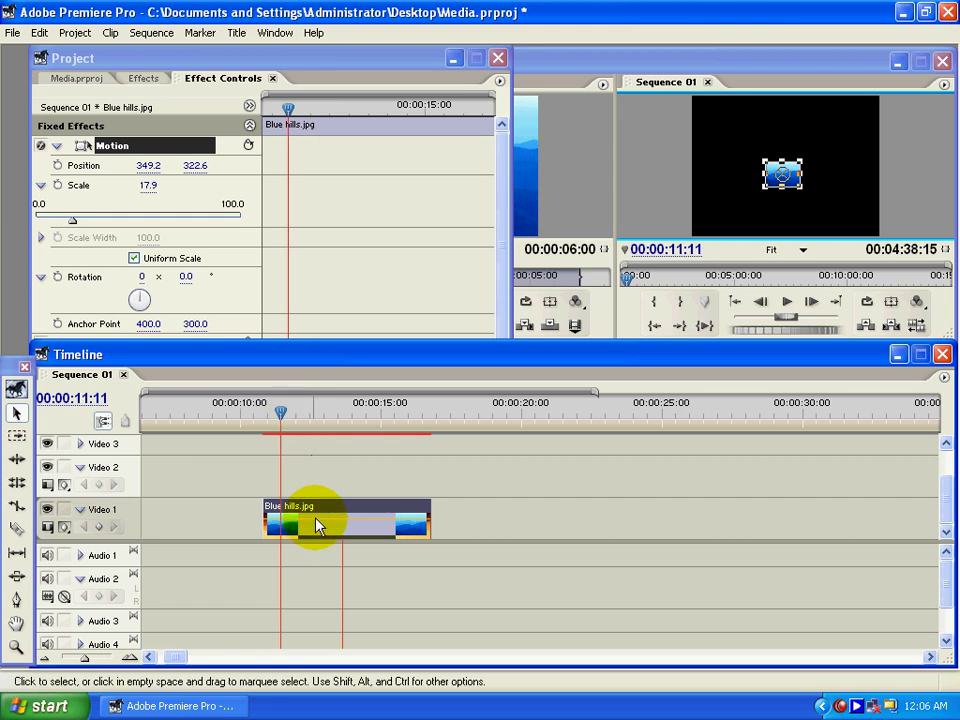
{"action": "left_click", "coordinate": [360, 557]}
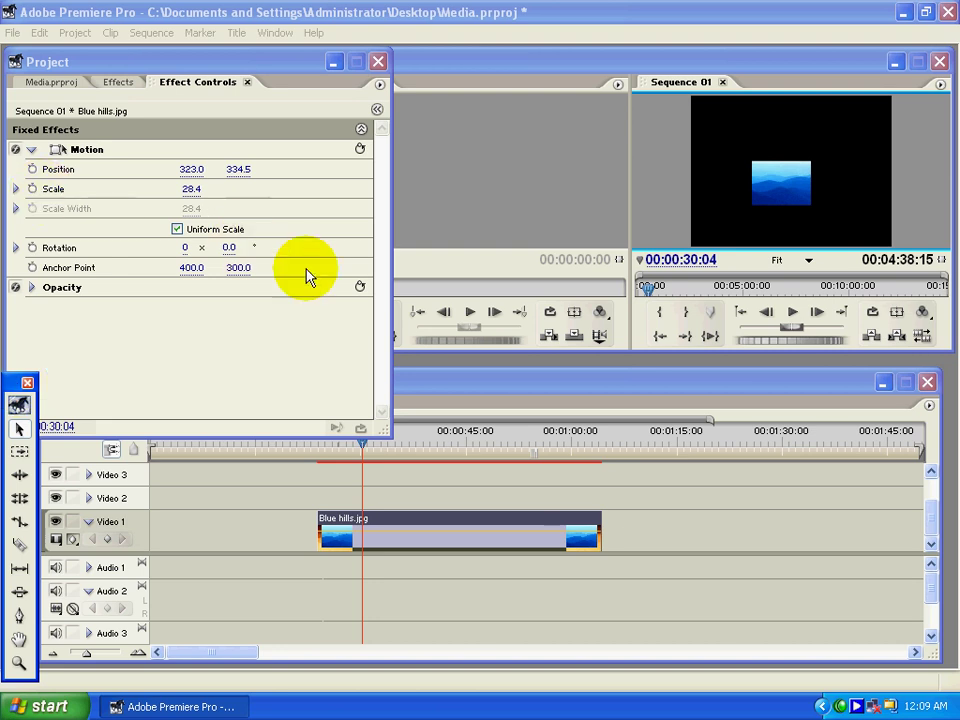
- At the start of Blue hills.jpg, 00:00:23:22, shrink the picture to a Scale of 0.0
{"action": "left_click", "coordinate": [430, 536]}
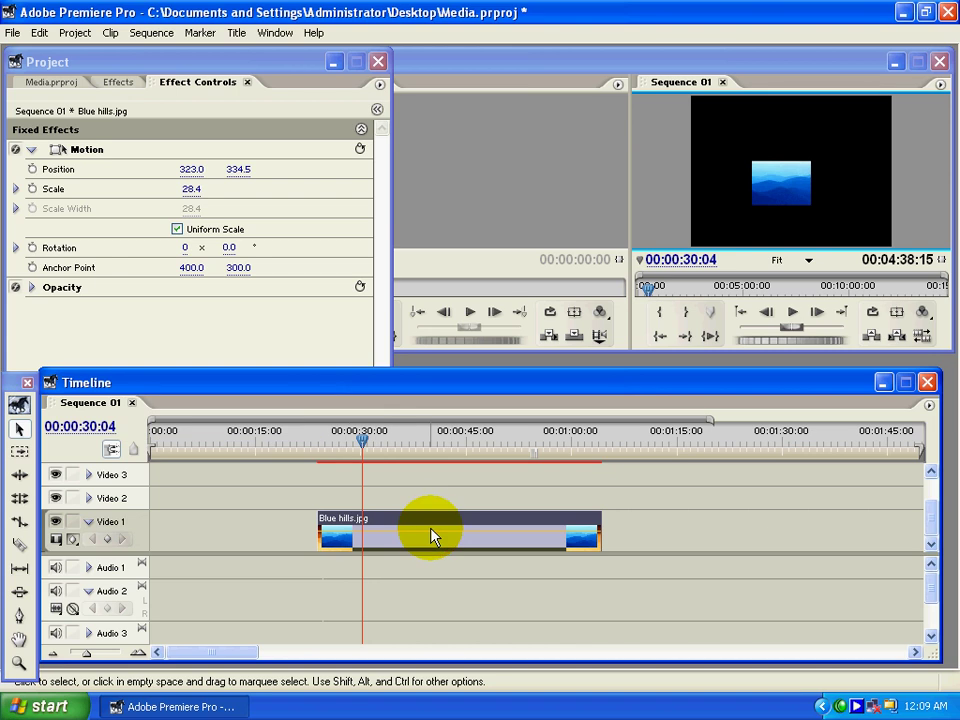
{"action": "key", "text": "Page_Up"}
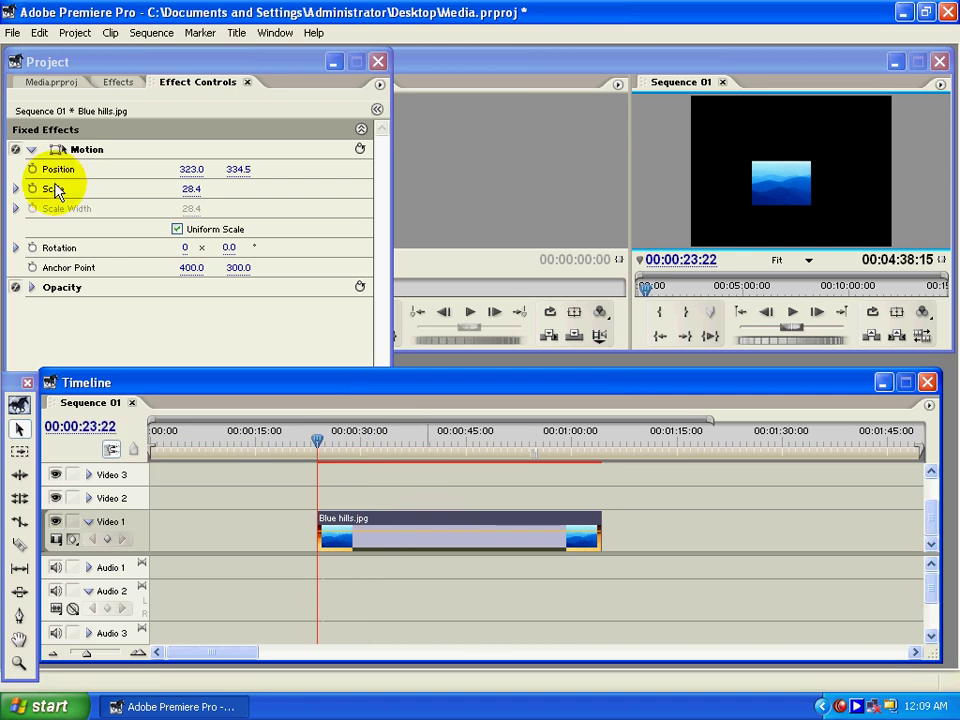
{"action": "left_click", "coordinate": [15, 190]}
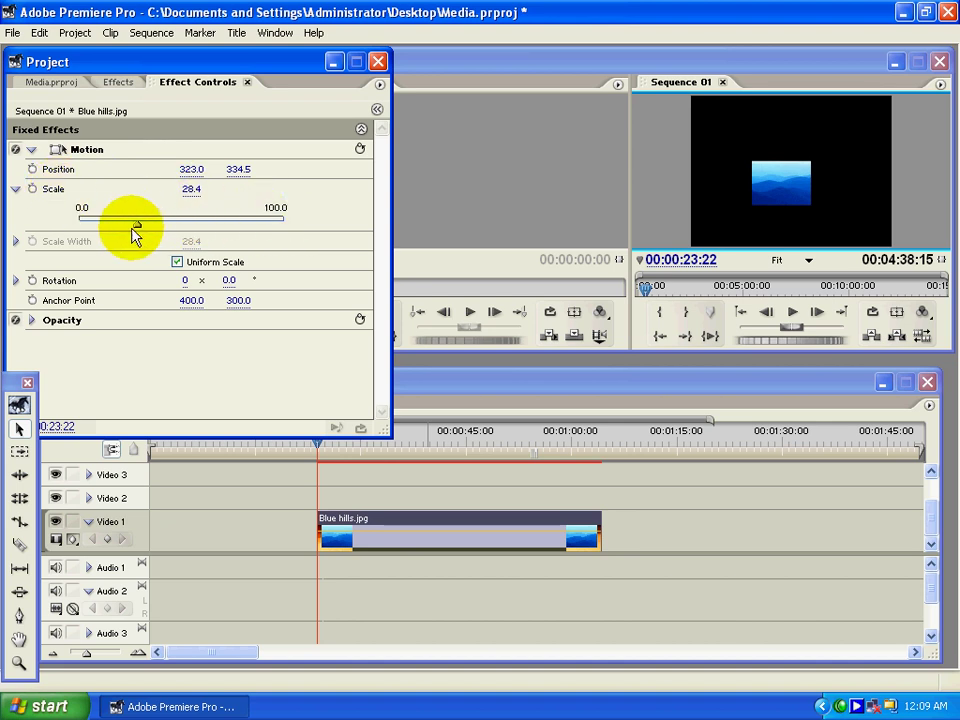
{"action": "left_click_drag", "start_coordinate": [137, 226], "coordinate": [79, 230]}
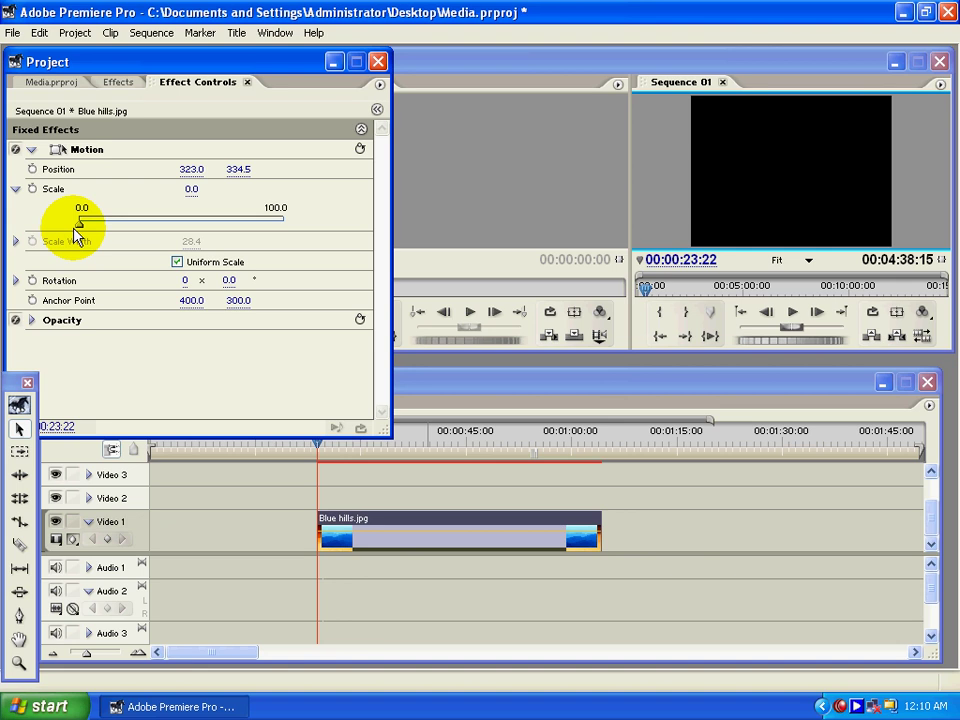
- Keyframe the Scale of Blue hills.jpg from 0.0 at the clip's start to 100.0 at 00:00:28:14
{"action": "left_click", "coordinate": [32, 190]}
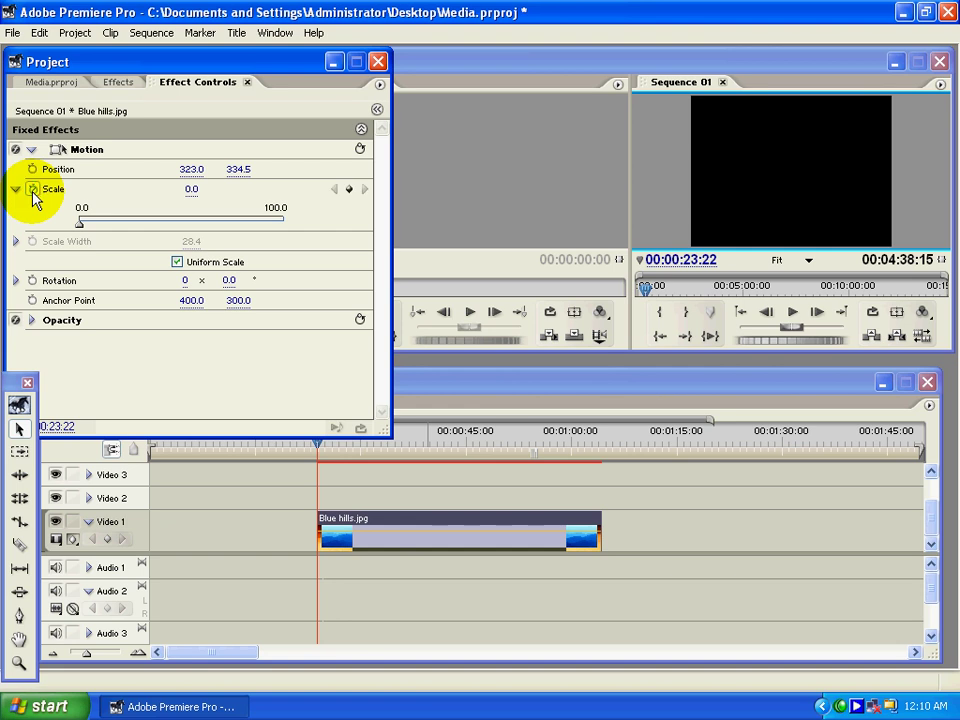
{"action": "left_click", "coordinate": [377, 111]}
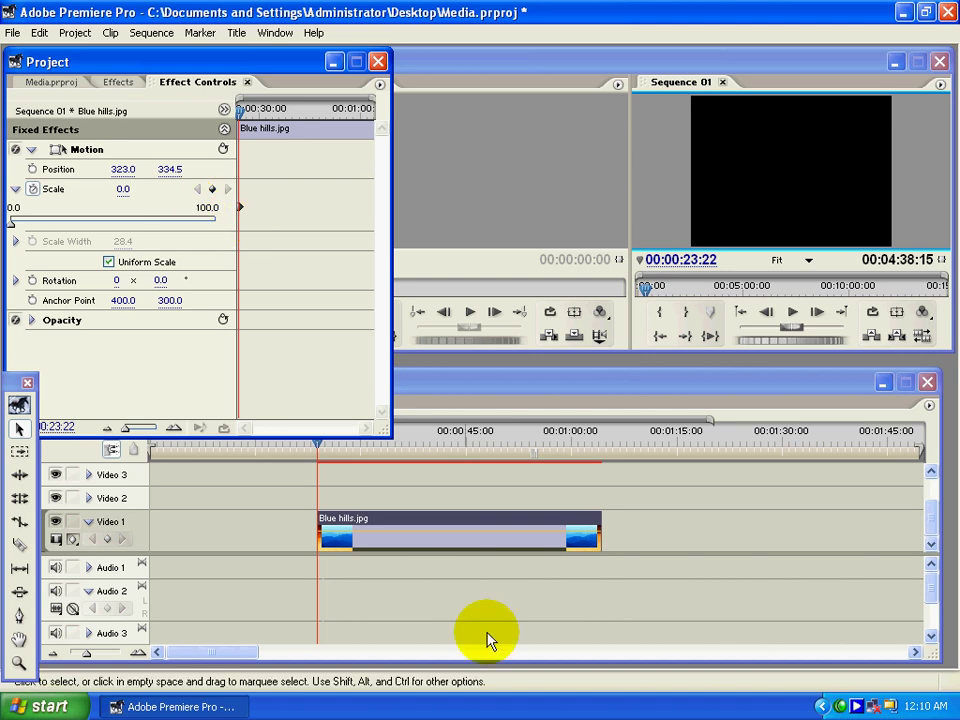
{"action": "left_click_drag", "start_coordinate": [319, 449], "coordinate": [351, 445]}
{"action": "key", "text": "space"}
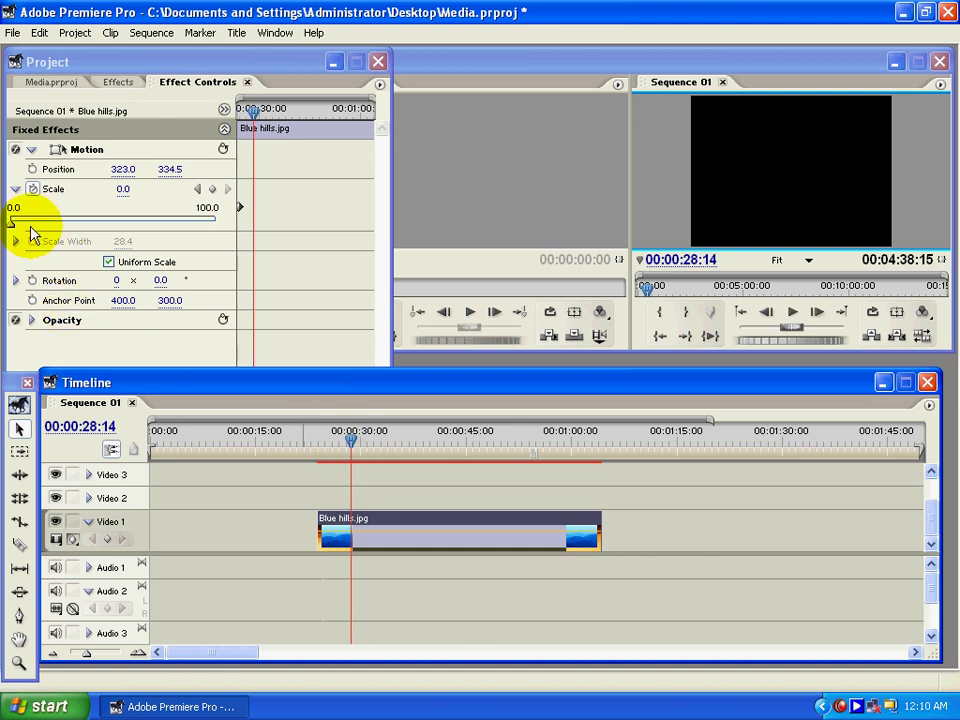
{"action": "left_click_drag", "start_coordinate": [12, 226], "coordinate": [148, 243]}
{"action": "left_click_drag", "start_coordinate": [172, 247], "coordinate": [238, 242]}
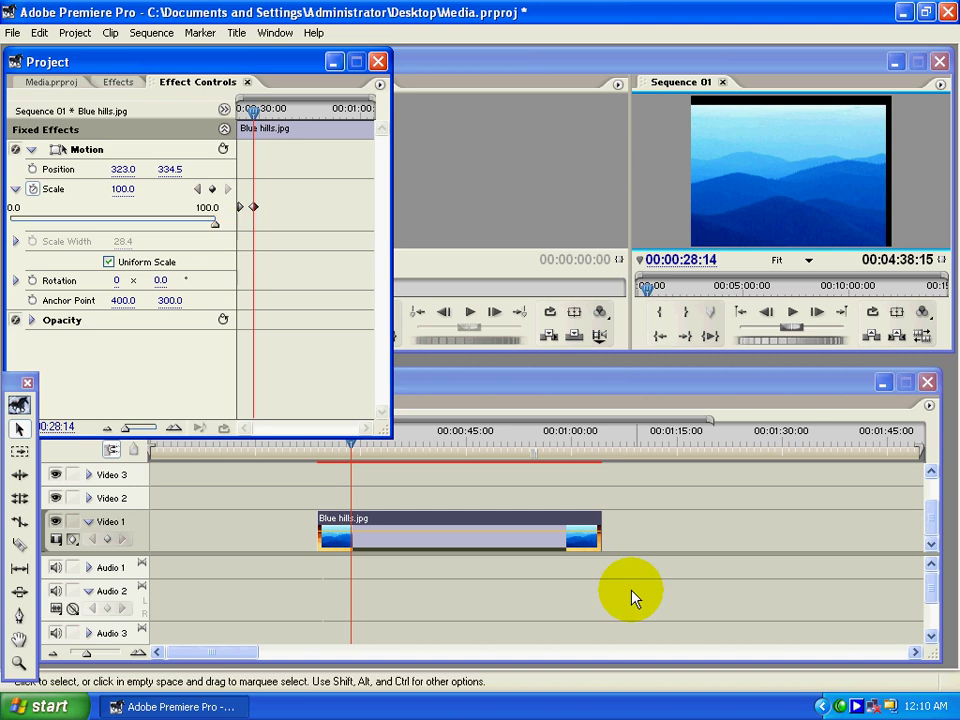
- Play the sequence from the start of Blue hills.jpg, 00:00:23:22, to check the Scale animation
{"action": "left_click", "coordinate": [320, 450]}
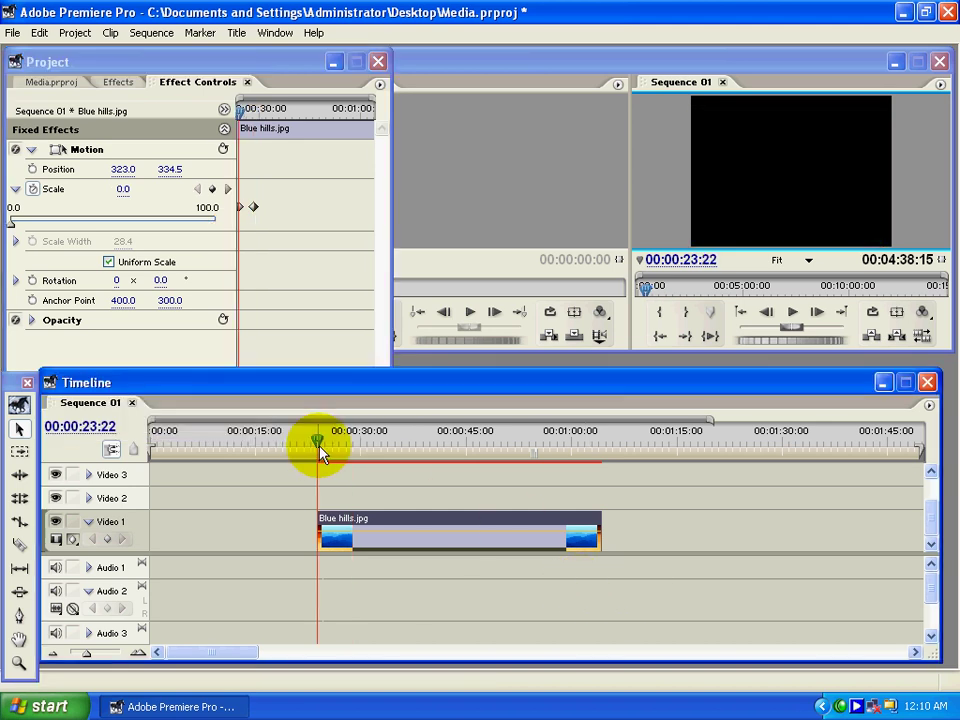
{"action": "key", "text": "space"}
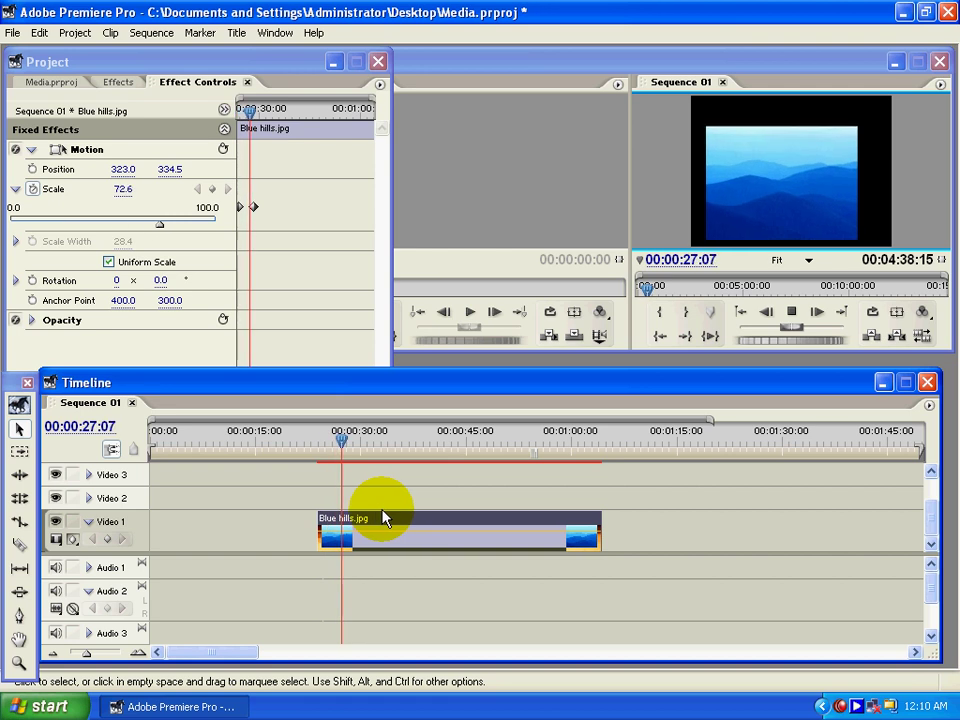
{"action": "key", "text": "space"}
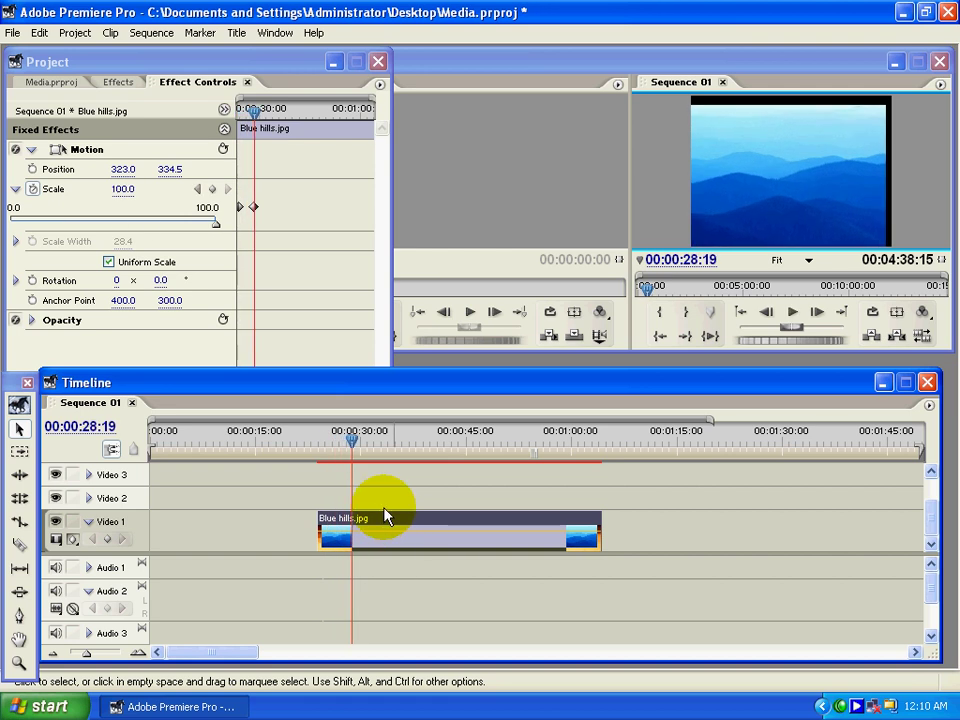
- Slow the growth of Blue hills.jpg by moving its second Scale keyframe toward the clip's middle, and play it from the start
{"action": "left_click", "coordinate": [254, 208]}
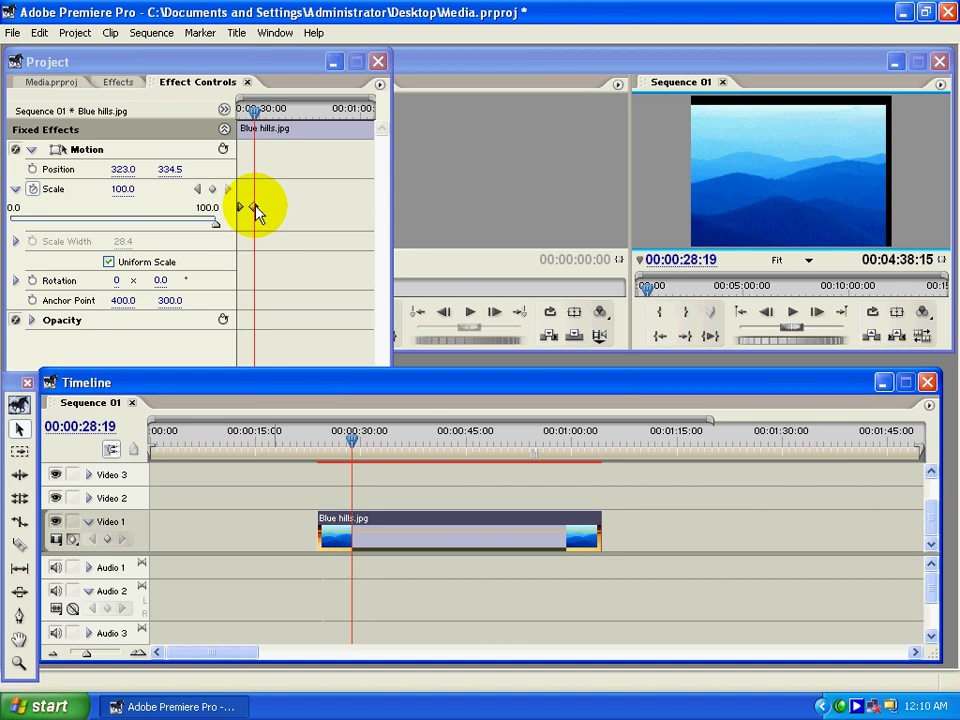
{"action": "left_click_drag", "start_coordinate": [254, 208], "coordinate": [297, 212]}
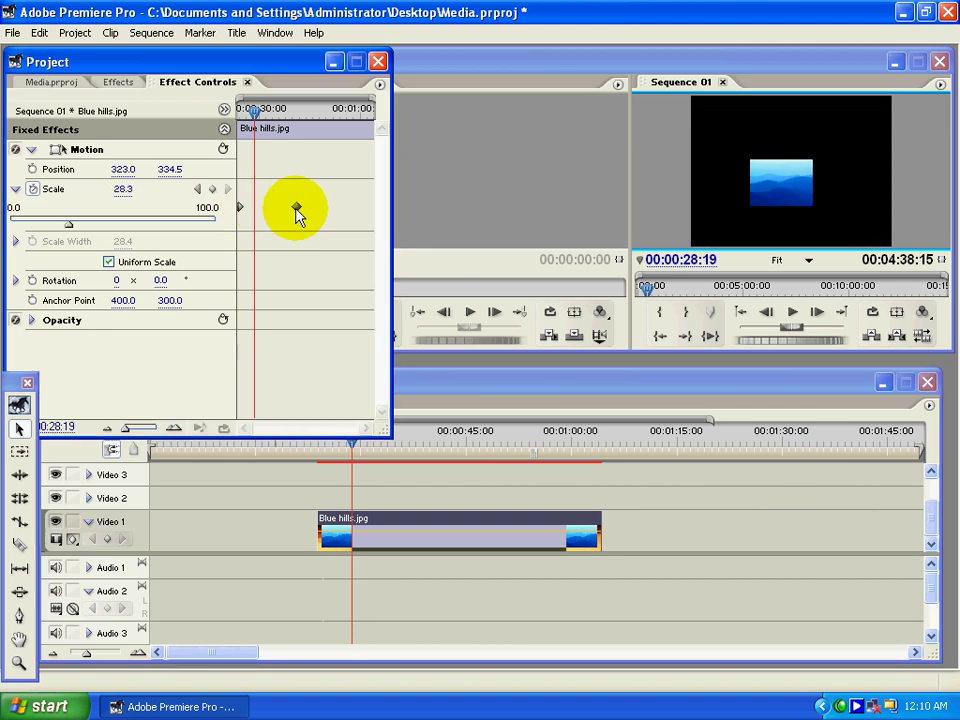
{"action": "left_click_drag", "start_coordinate": [332, 446], "coordinate": [320, 450]}
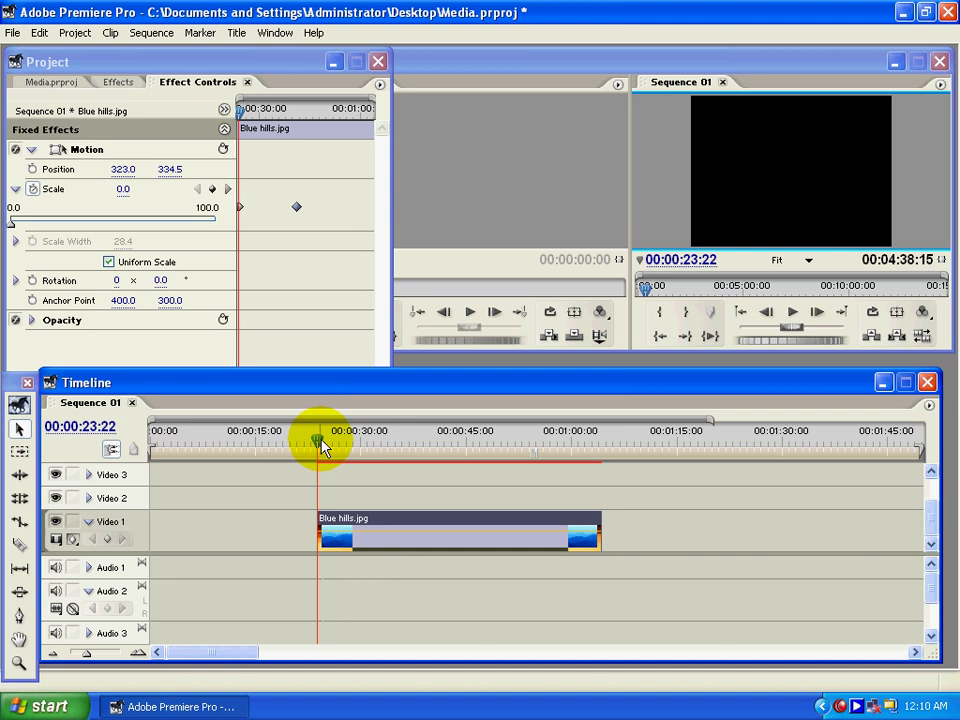
{"action": "key", "text": "space"}
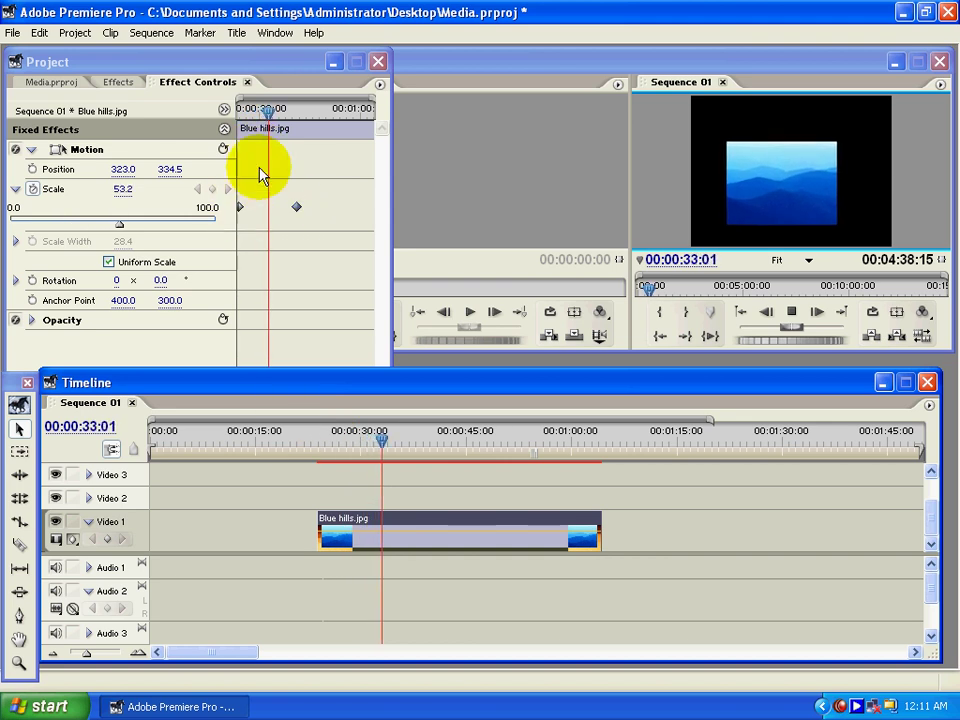
- Move the second Scale keyframe past the middle of Blue hills.jpg and preview the slower growth
{"action": "left_click_drag", "start_coordinate": [271, 109], "coordinate": [251, 108]}
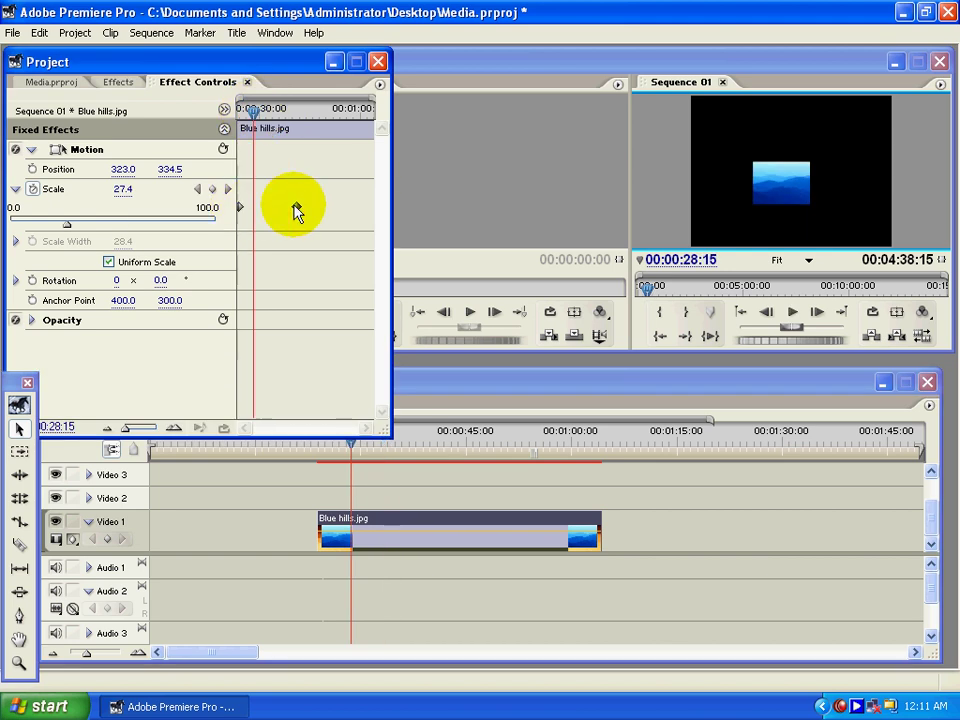
{"action": "left_click_drag", "start_coordinate": [296, 209], "coordinate": [318, 214]}
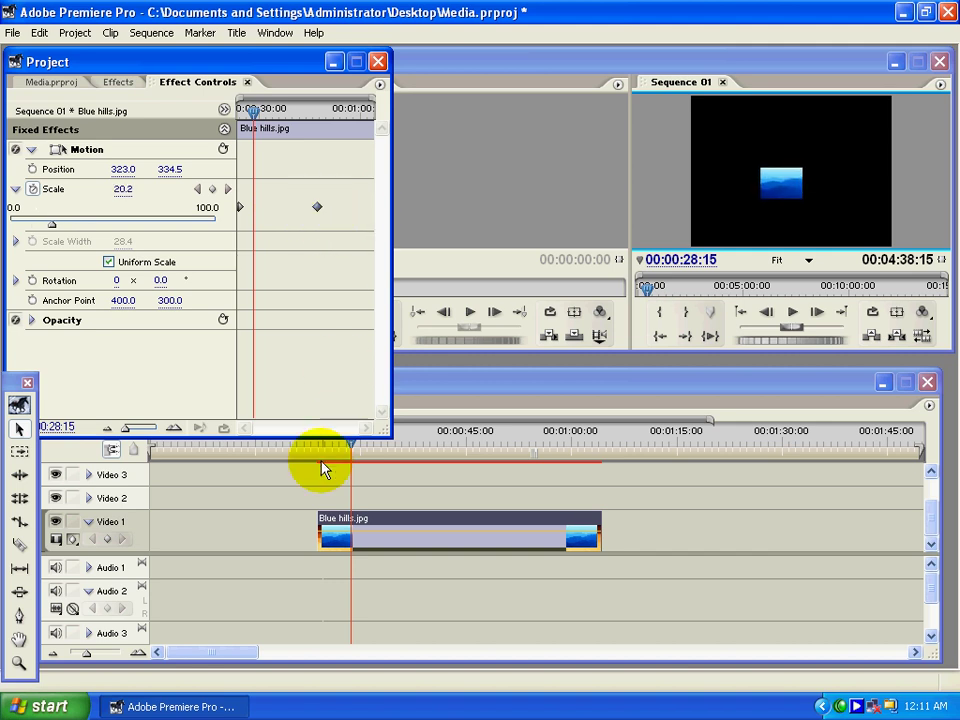
{"action": "left_click_drag", "start_coordinate": [363, 451], "coordinate": [323, 447]}
{"action": "key", "text": "space"}
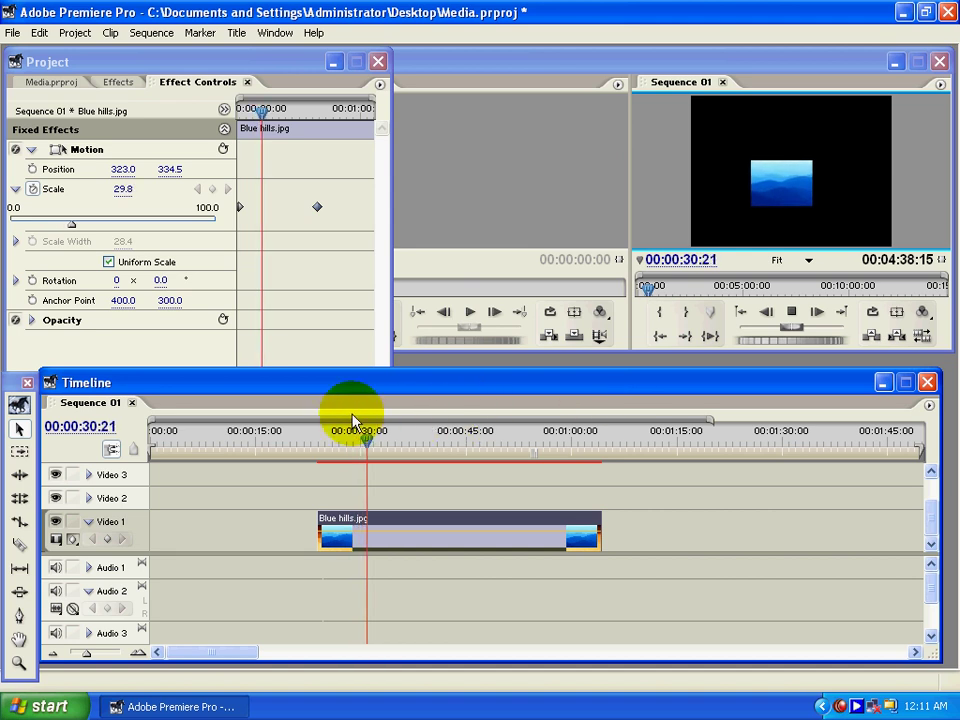
{"action": "key", "text": "space"}
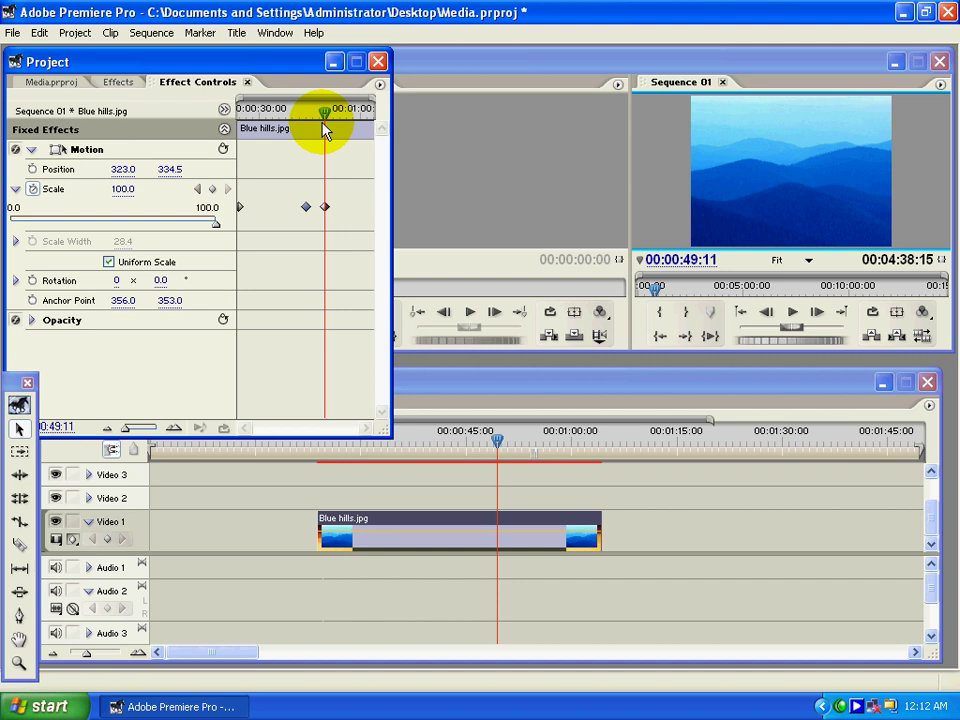
- Set the Scale of Blue hills.jpg to 100.0 at the 00:00:49:11 keyframe
{"action": "left_click_drag", "start_coordinate": [214, 224], "coordinate": [300, 233]}
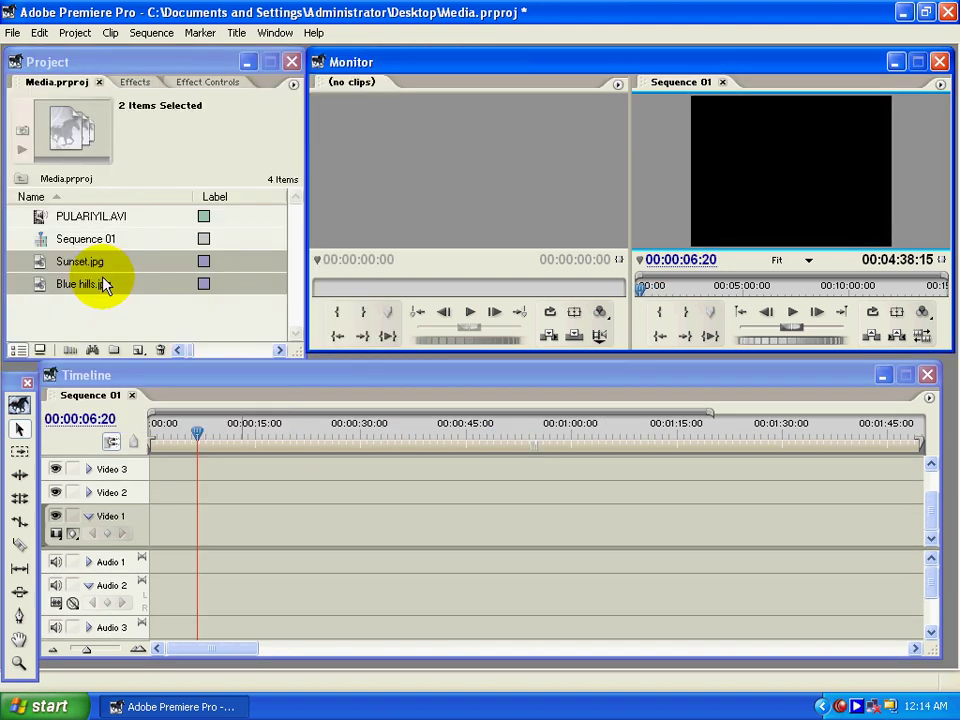
- Place Sunset.jpg on the Video 1 track, move the playhead to 00:00:22:20 and show the clip's Effect Controls
{"action": "left_click", "coordinate": [81, 298]}
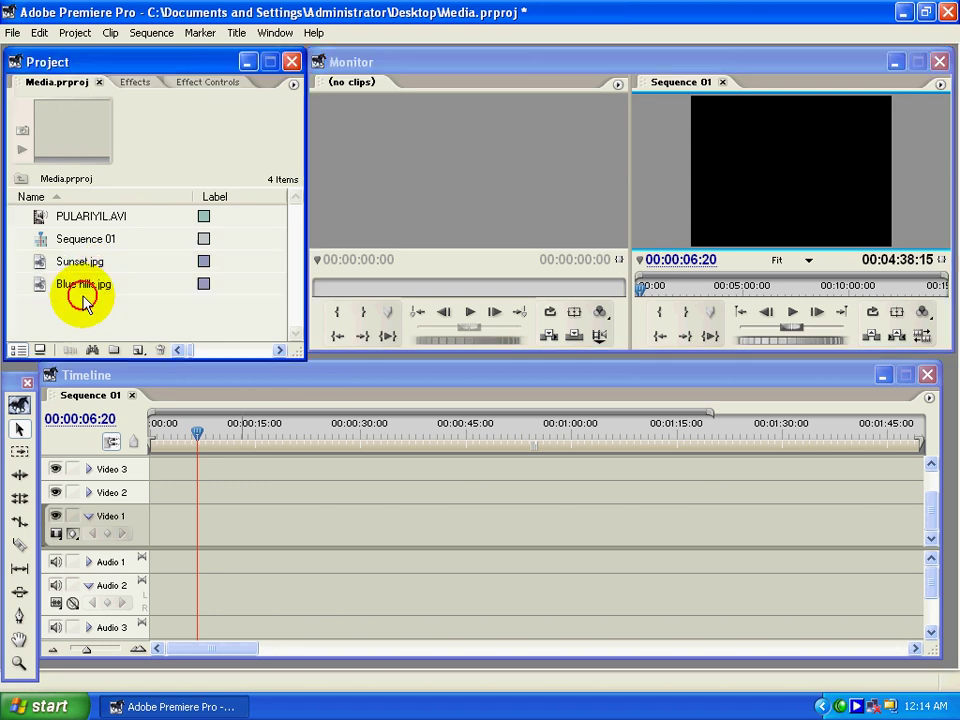
{"action": "left_click_drag", "start_coordinate": [86, 261], "coordinate": [465, 526]}
{"action": "left_click", "coordinate": [311, 420]}
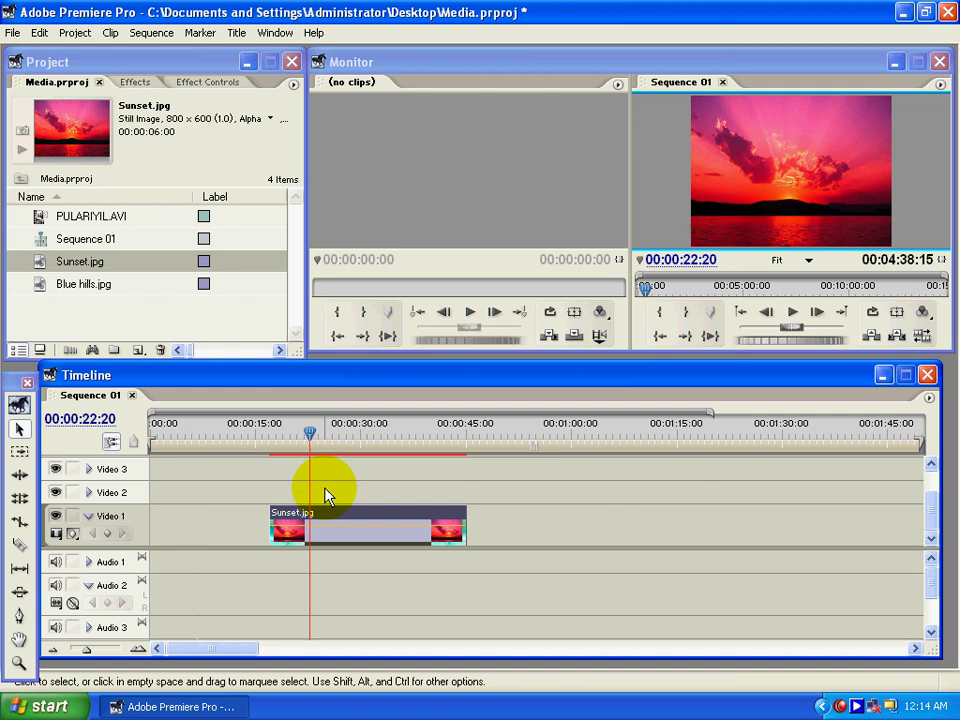
{"action": "left_click", "coordinate": [326, 521]}
{"action": "left_click", "coordinate": [198, 82]}
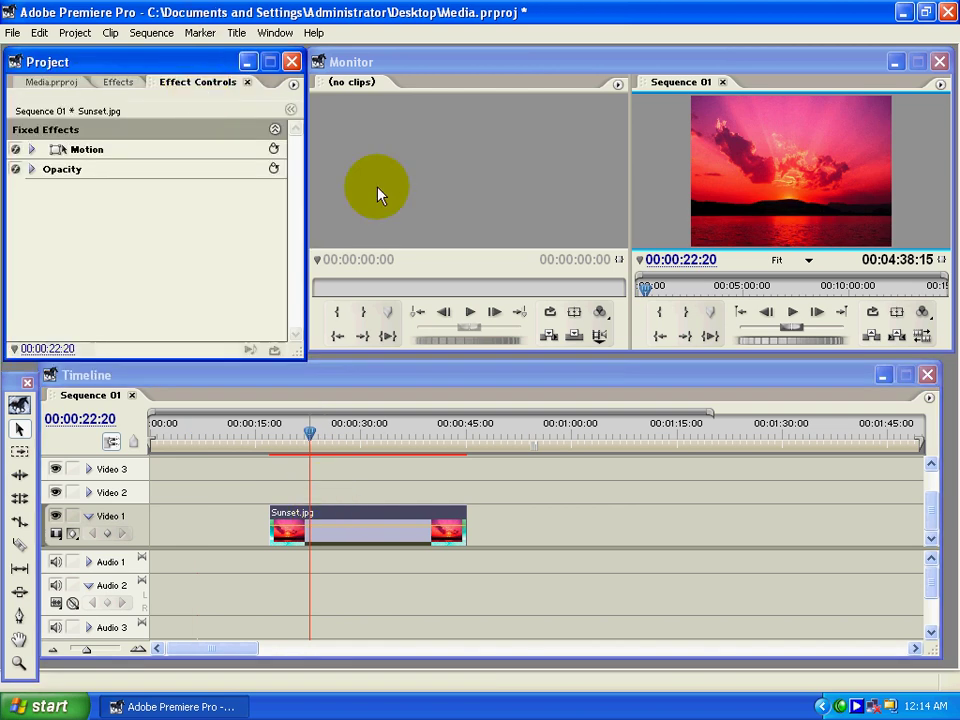
- Turn off Opacity keyframing for Sunset.jpg and set its Opacity to 100.0%
{"action": "left_click", "coordinate": [32, 170]}
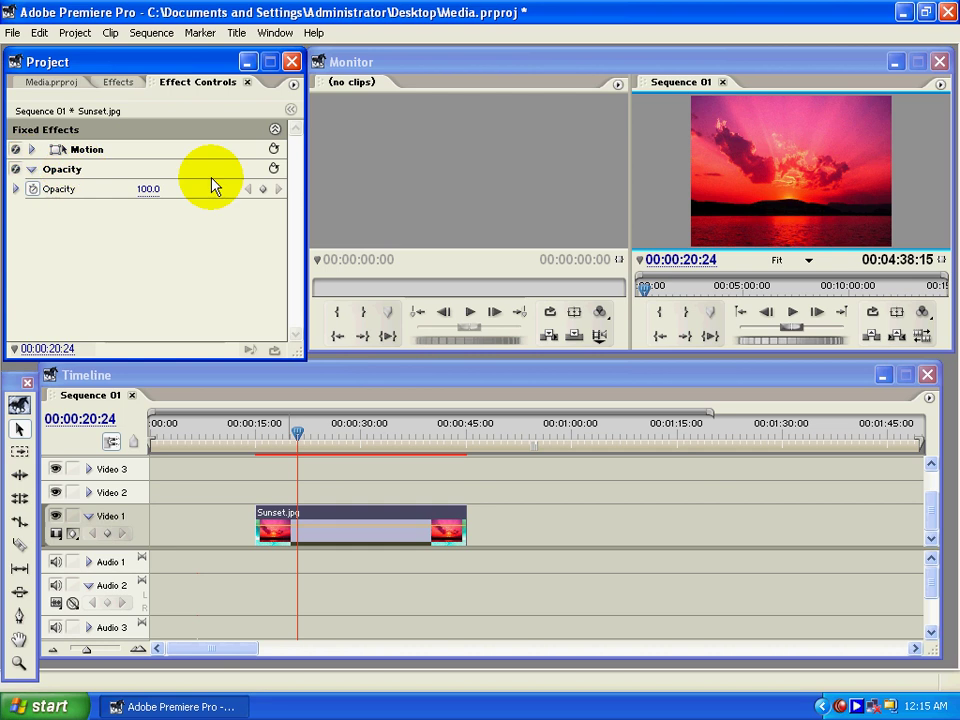
{"action": "left_click", "coordinate": [33, 189]}
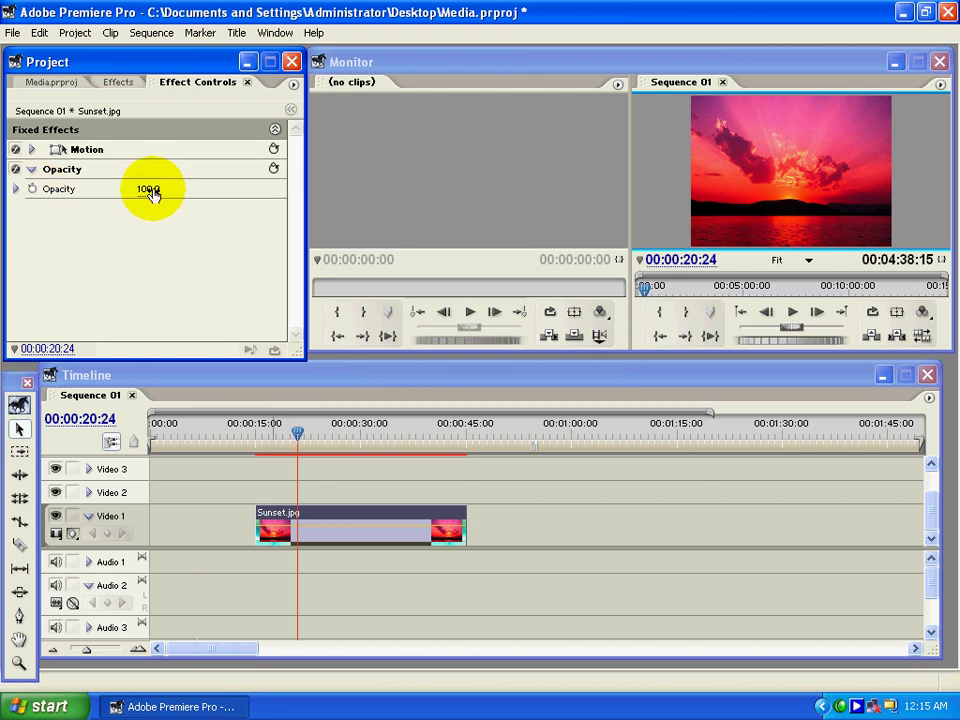
{"action": "left_click", "coordinate": [15, 189]}
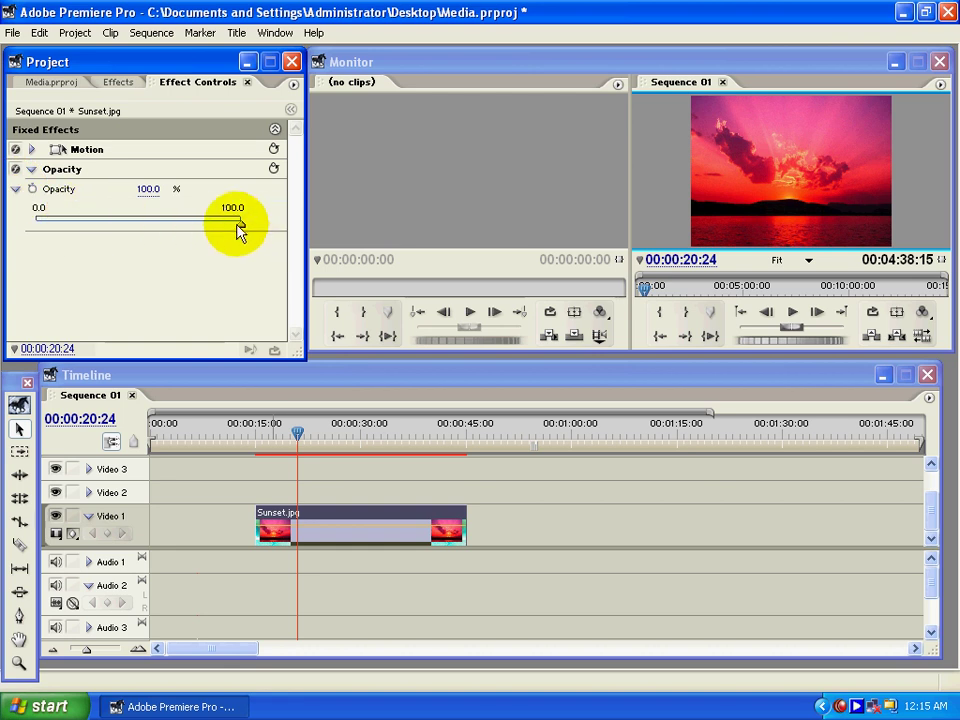
{"action": "left_click_drag", "start_coordinate": [236, 222], "coordinate": [318, 268]}
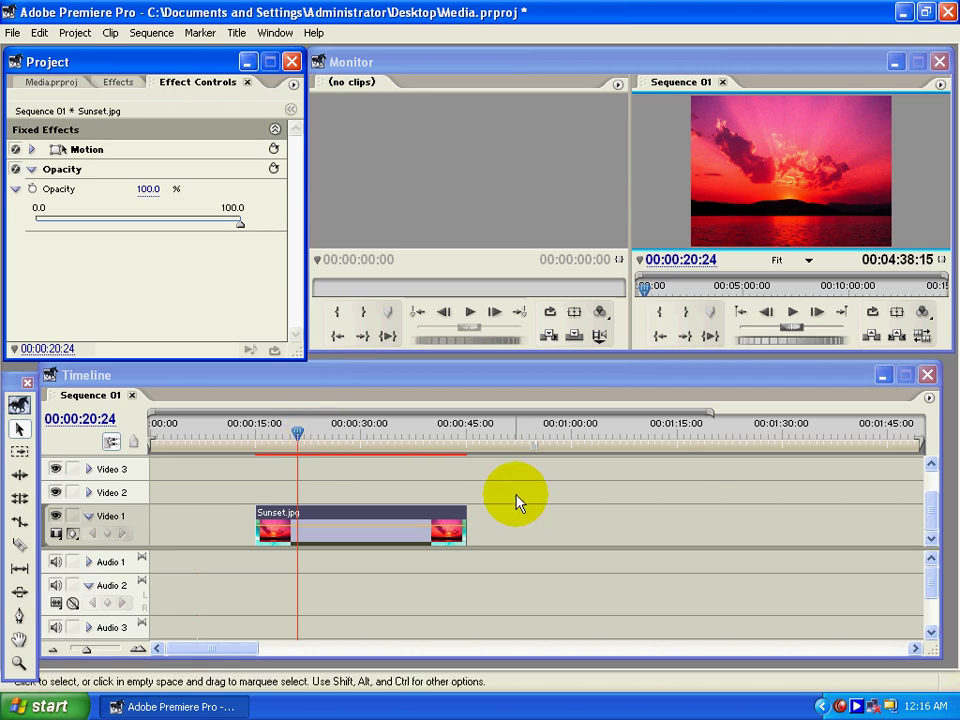
- Keyframe the Opacity of Sunset.jpg from 0.0% at its start, 00:00:14:24, to 100.0% at 00:00:20:04
{"action": "left_click_drag", "start_coordinate": [514, 484], "coordinate": [443, 590]}
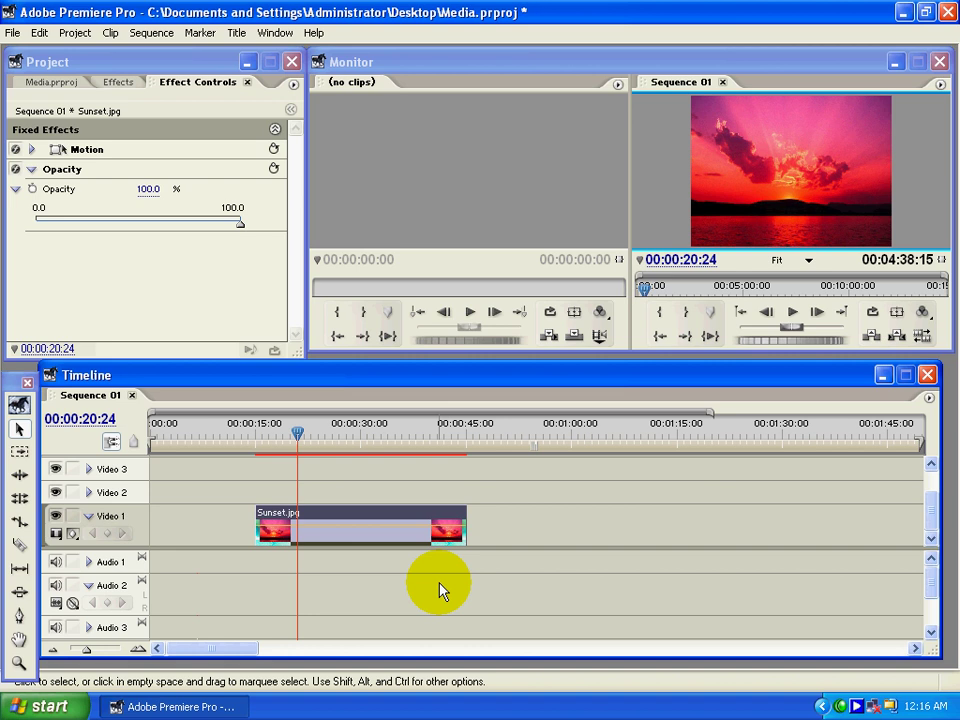
{"action": "key", "text": "Page_Up"}
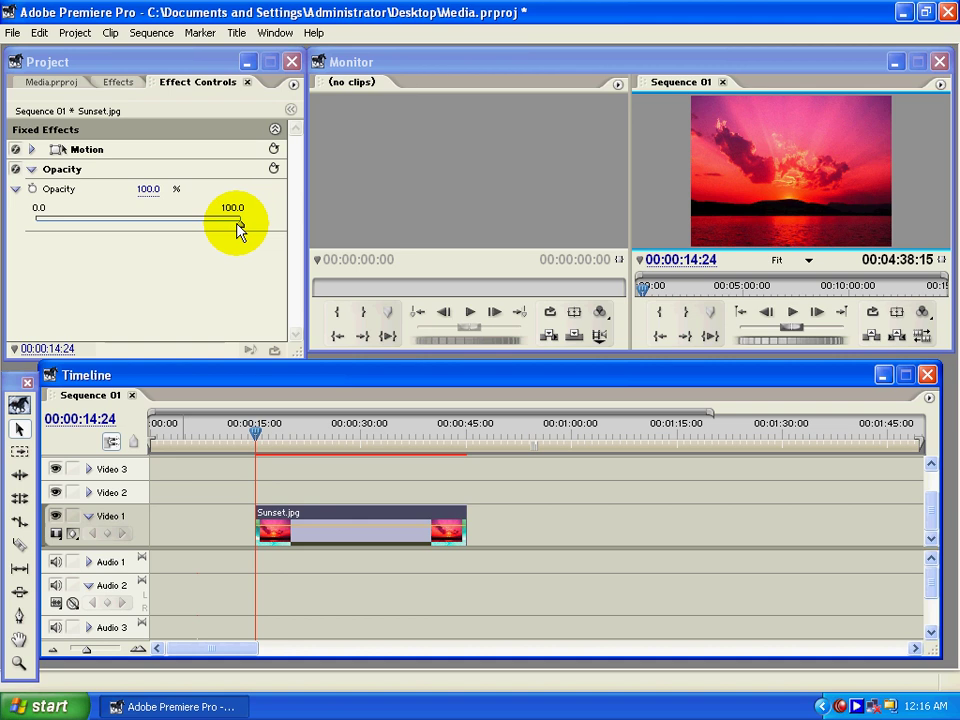
{"action": "left_click_drag", "start_coordinate": [239, 230], "coordinate": [11, 203]}
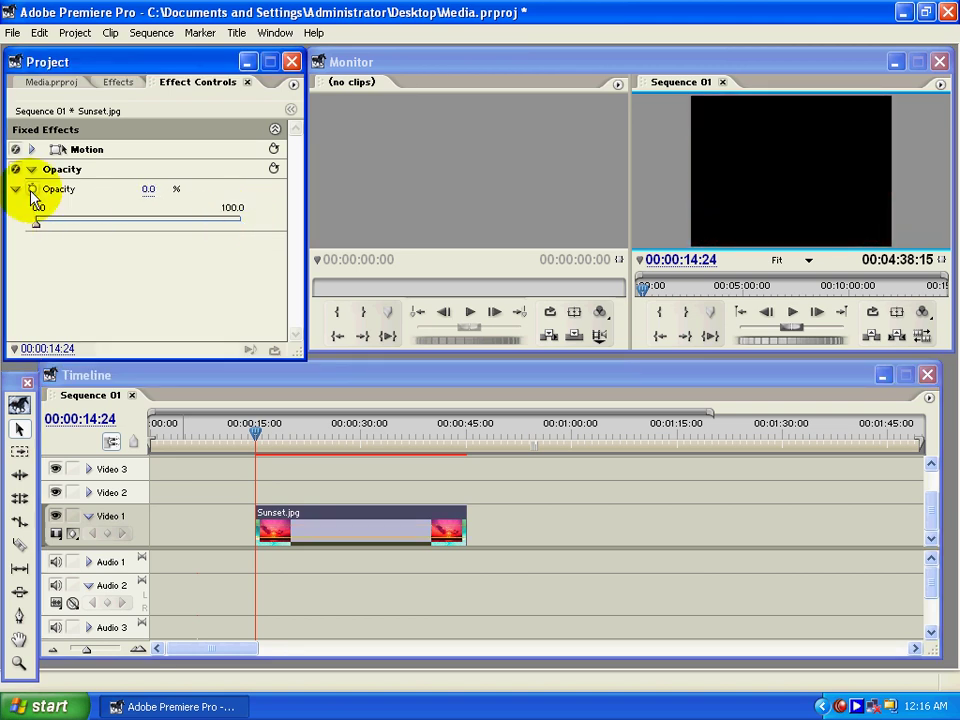
{"action": "left_click", "coordinate": [32, 191]}
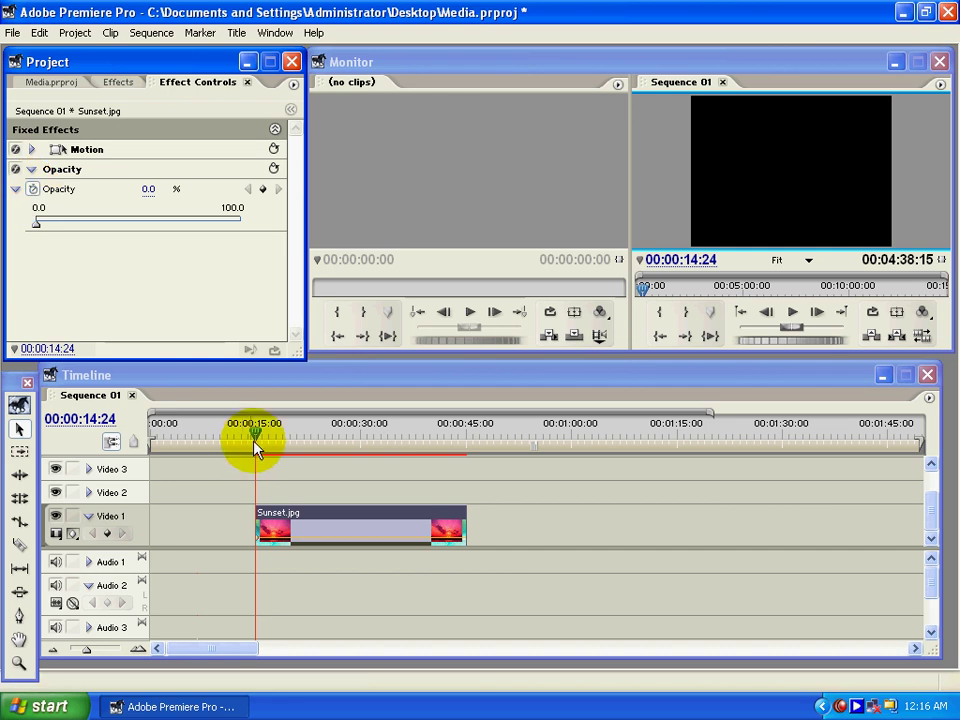
{"action": "left_click_drag", "start_coordinate": [257, 441], "coordinate": [295, 443]}
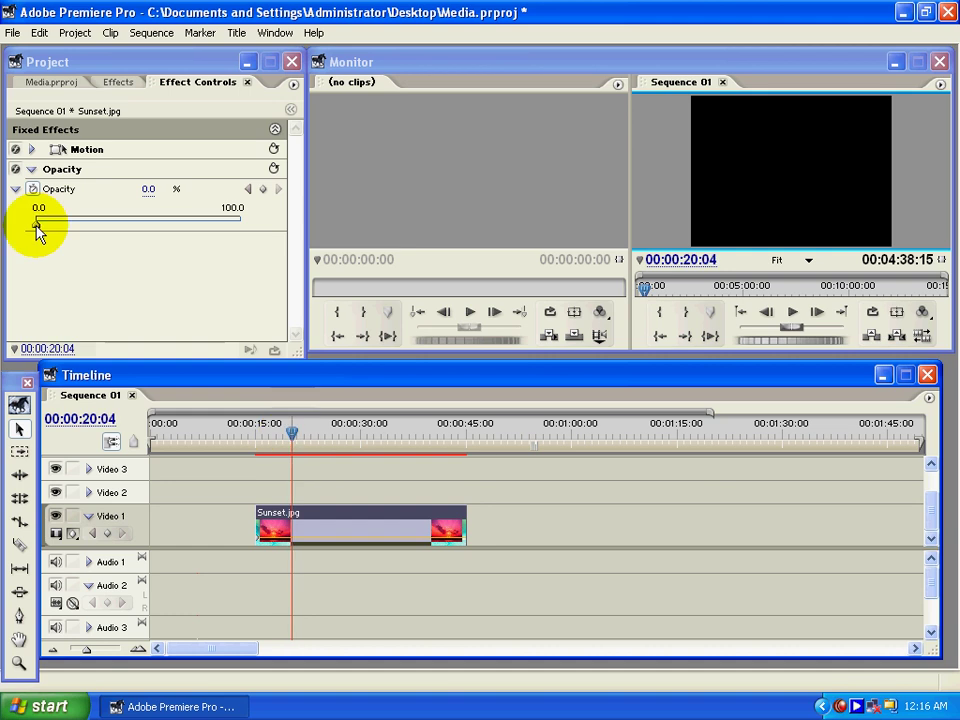
{"action": "left_click_drag", "start_coordinate": [37, 228], "coordinate": [270, 242]}
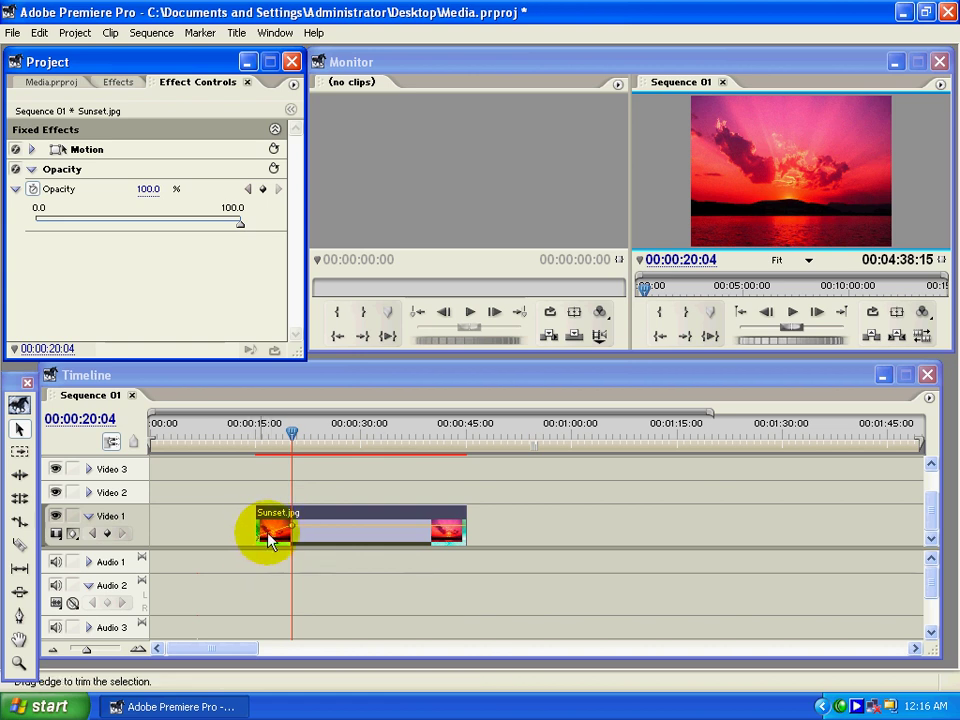
- Play the fade-in of Sunset.jpg from 00:00:15:12, and move the playhead back to 00:00:19:19
{"action": "left_click", "coordinate": [258, 428]}
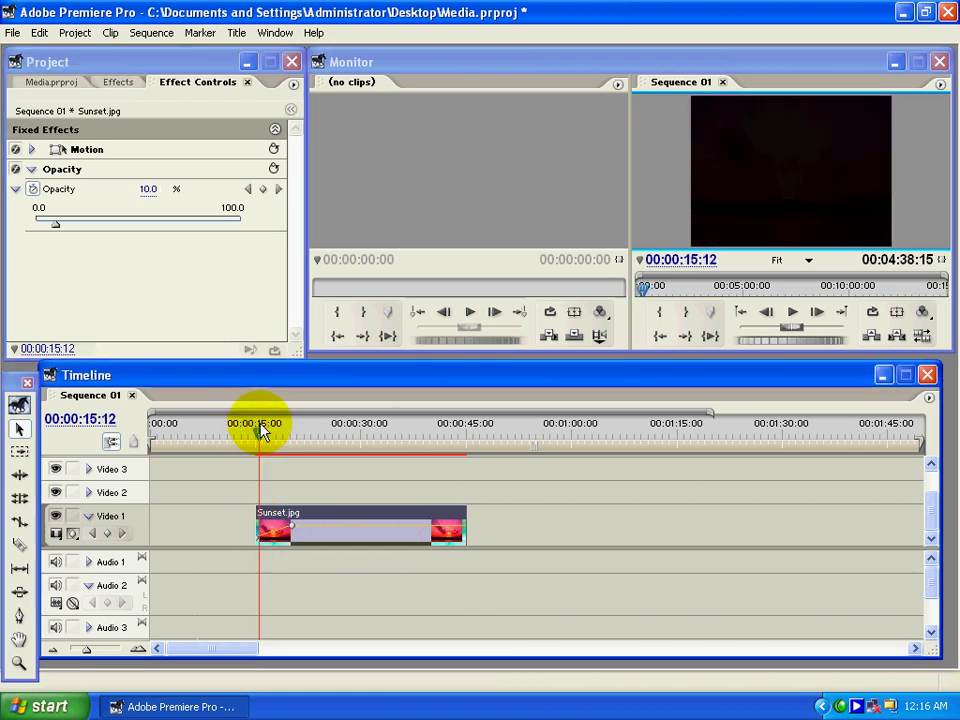
{"action": "key", "text": "space"}
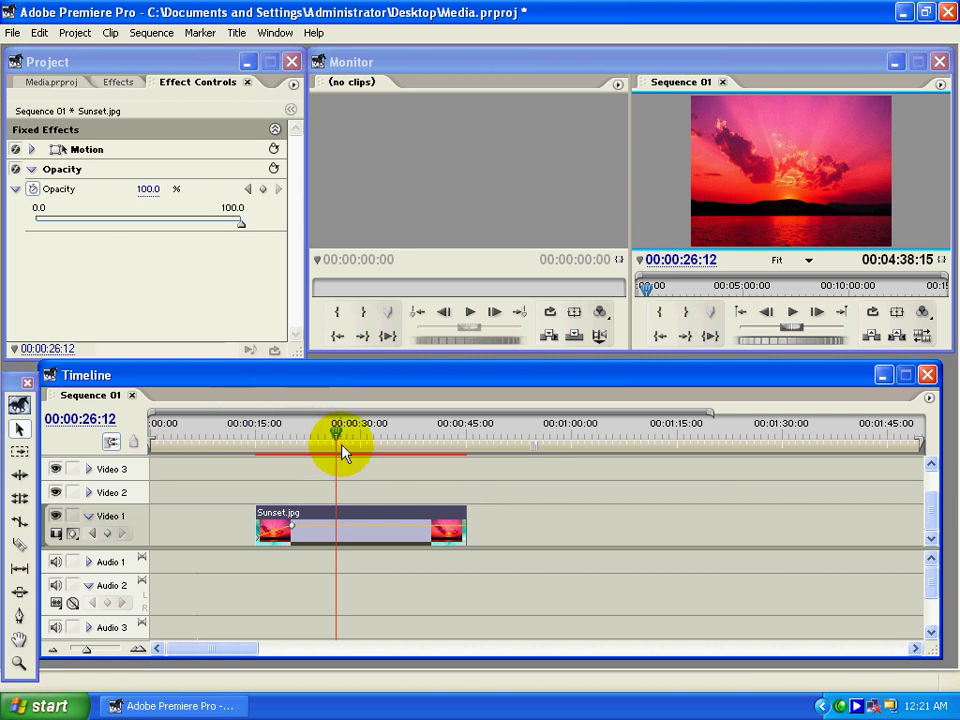
{"action": "left_click_drag", "start_coordinate": [333, 443], "coordinate": [289, 437]}
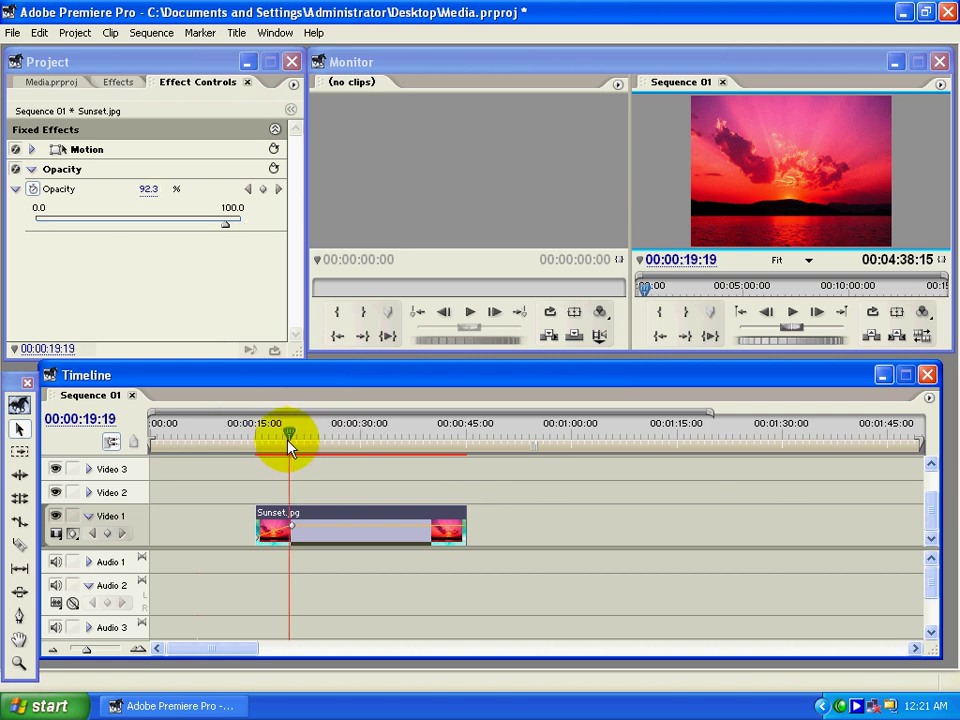
- Select the Motion effect of Sunset.jpg and expand its settings
{"action": "left_click", "coordinate": [80, 150]}
{"action": "left_click", "coordinate": [31, 150]}
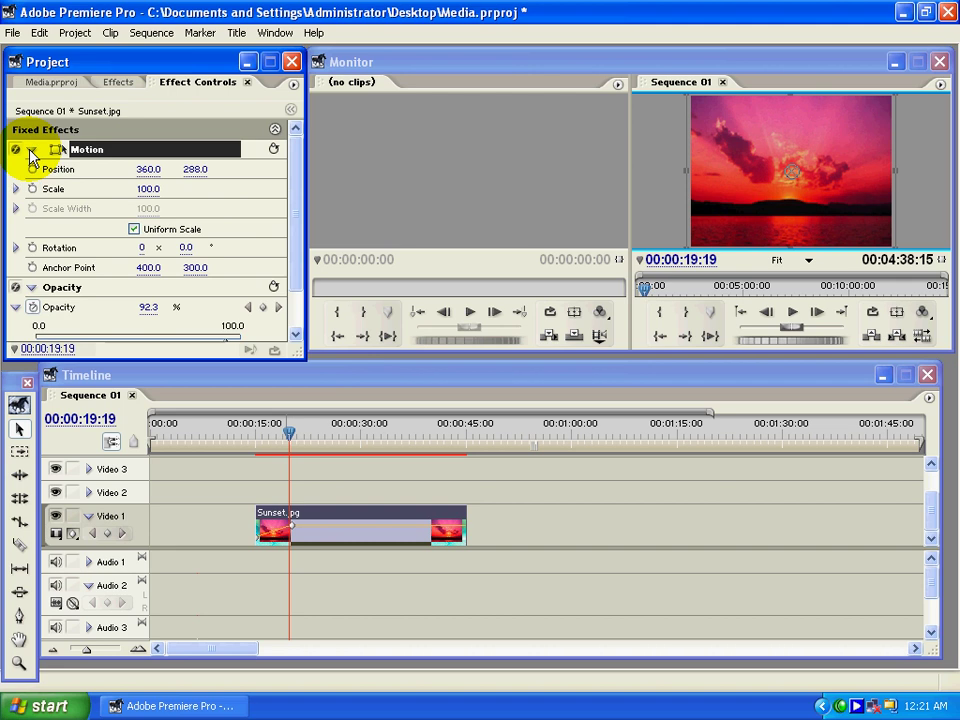
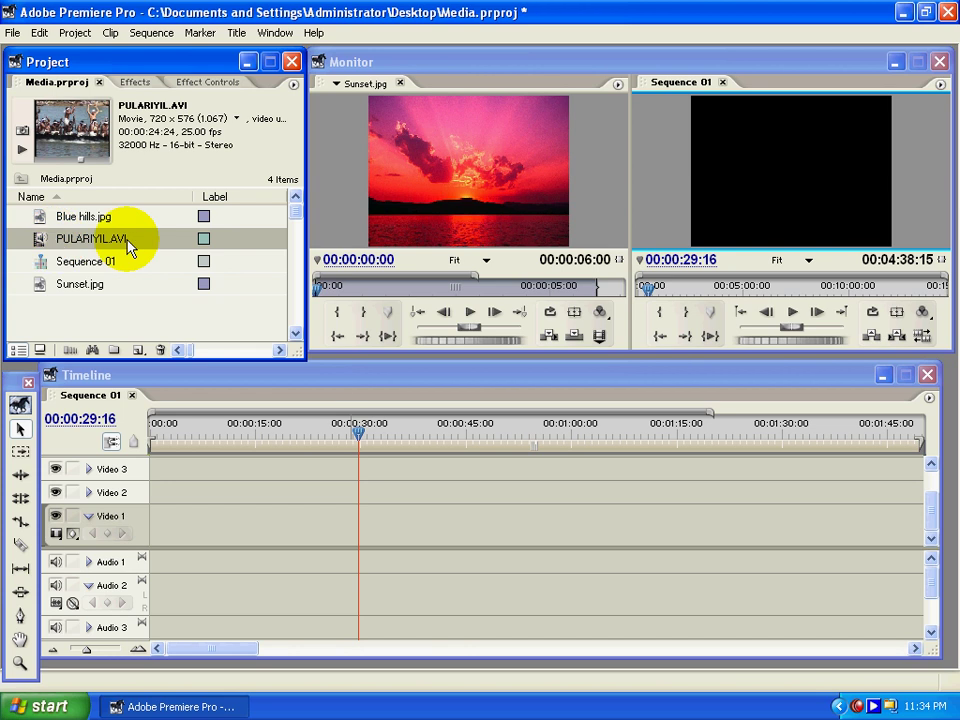
- Open PULARIYIL.AVI in the source monitor
{"action": "double_click", "coordinate": [36, 238]}
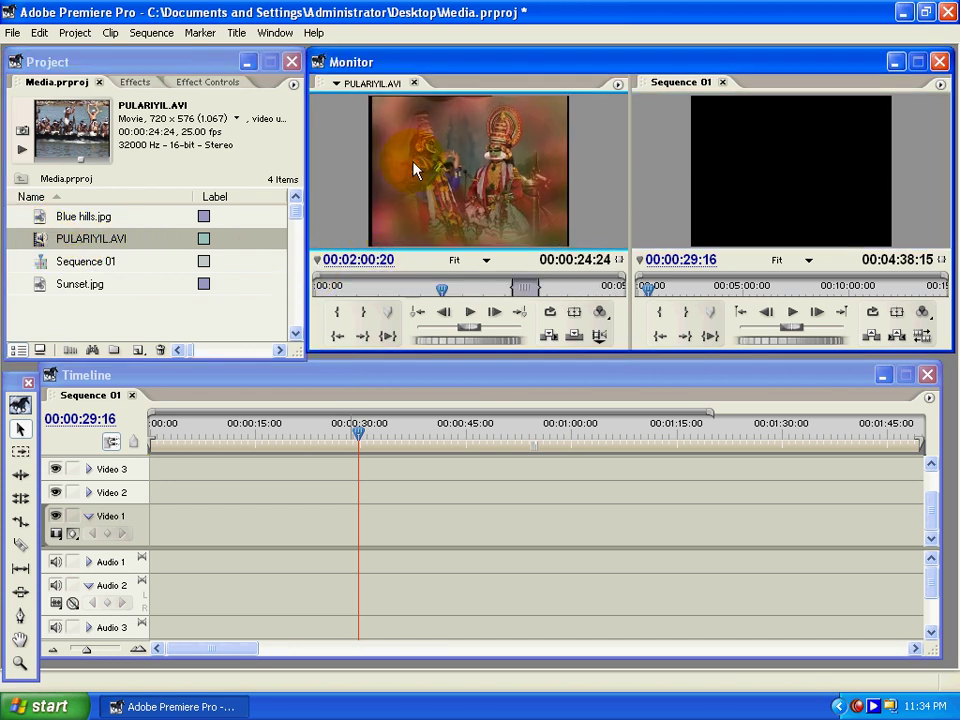
- Place PULARIYIL.AVI with its audio on Video 1 at about 00:00:25 and copy the placed clip
{"action": "left_click_drag", "start_coordinate": [368, 452], "coordinate": [326, 523]}
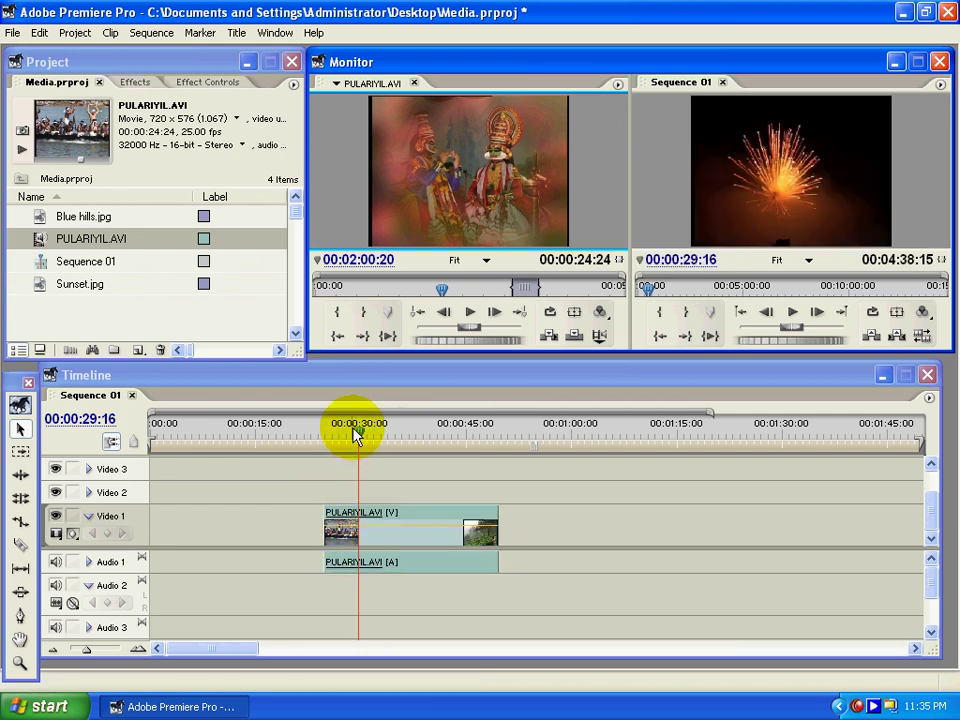
{"action": "left_click_drag", "start_coordinate": [355, 432], "coordinate": [342, 432]}
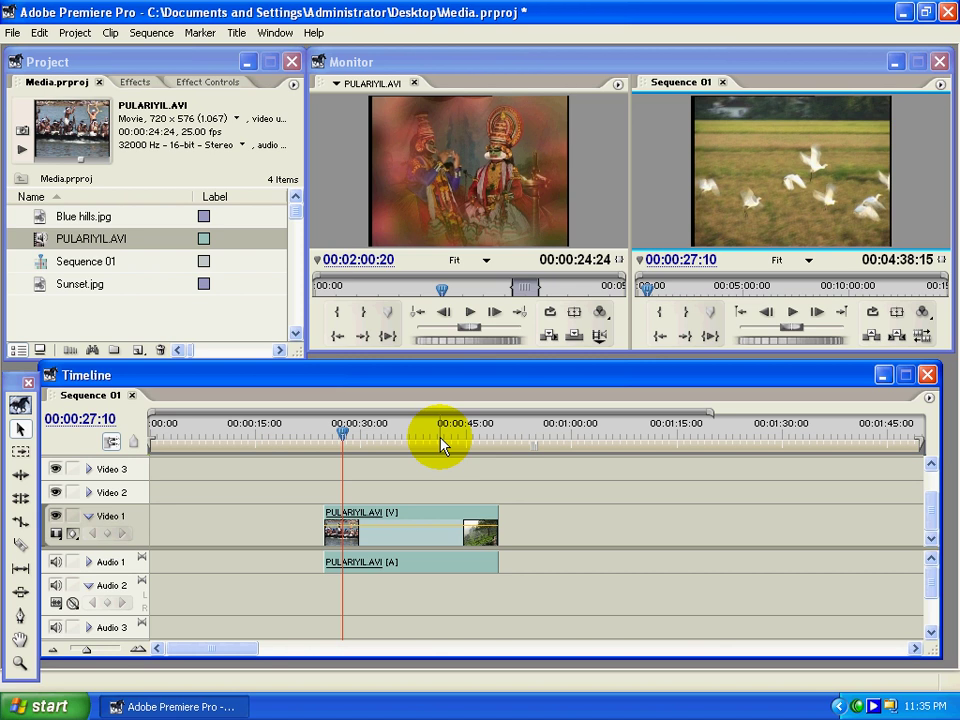
{"action": "left_click", "coordinate": [399, 527]}
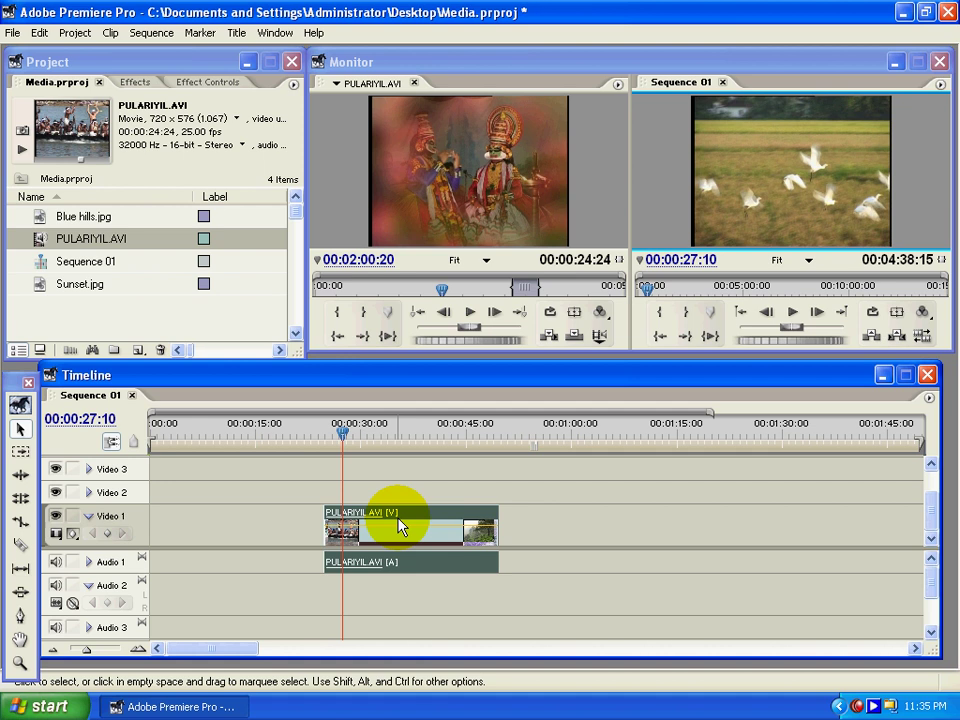
{"action": "right_click", "coordinate": [399, 520]}
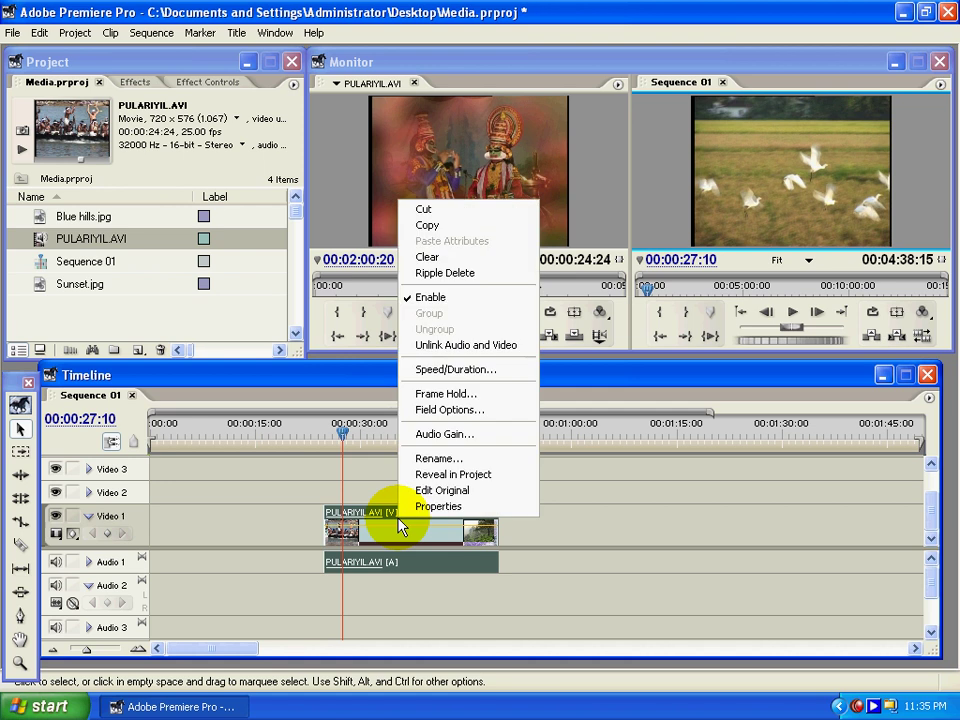
{"action": "left_click", "coordinate": [424, 226]}
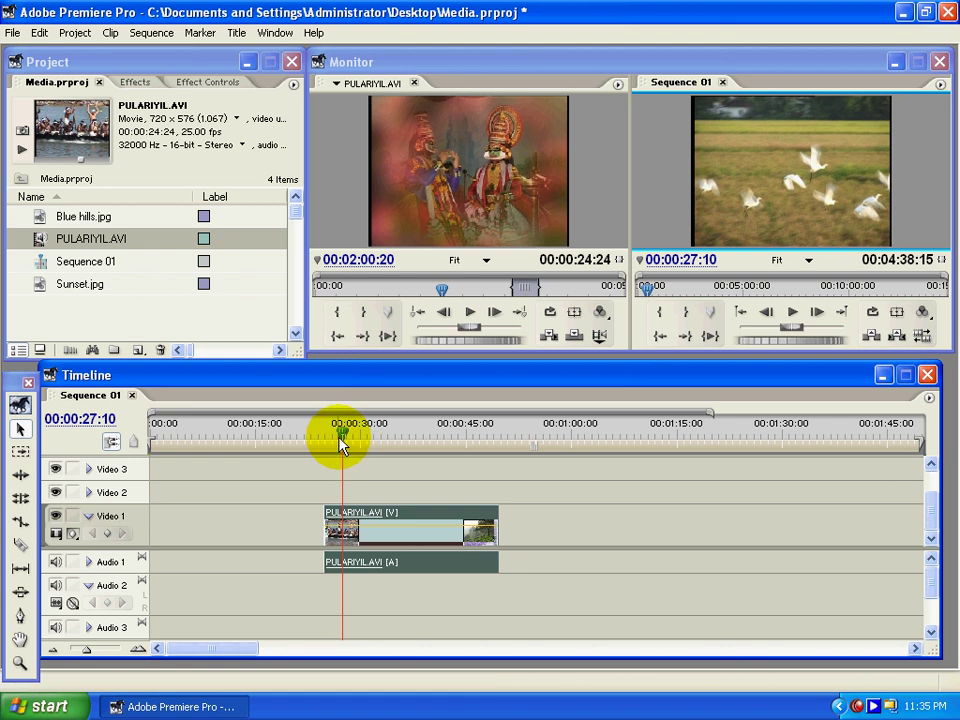
- Make Video 2 the target track and paste the copied clip there at 00:00:17:02
{"action": "left_click", "coordinate": [131, 498]}
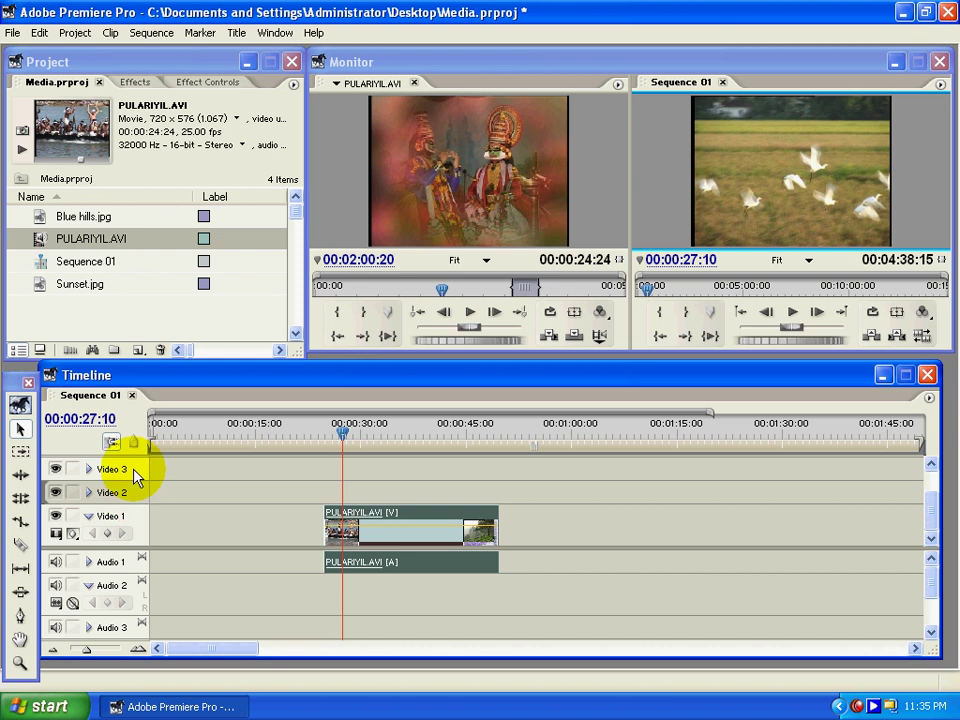
{"action": "left_click", "coordinate": [134, 472]}
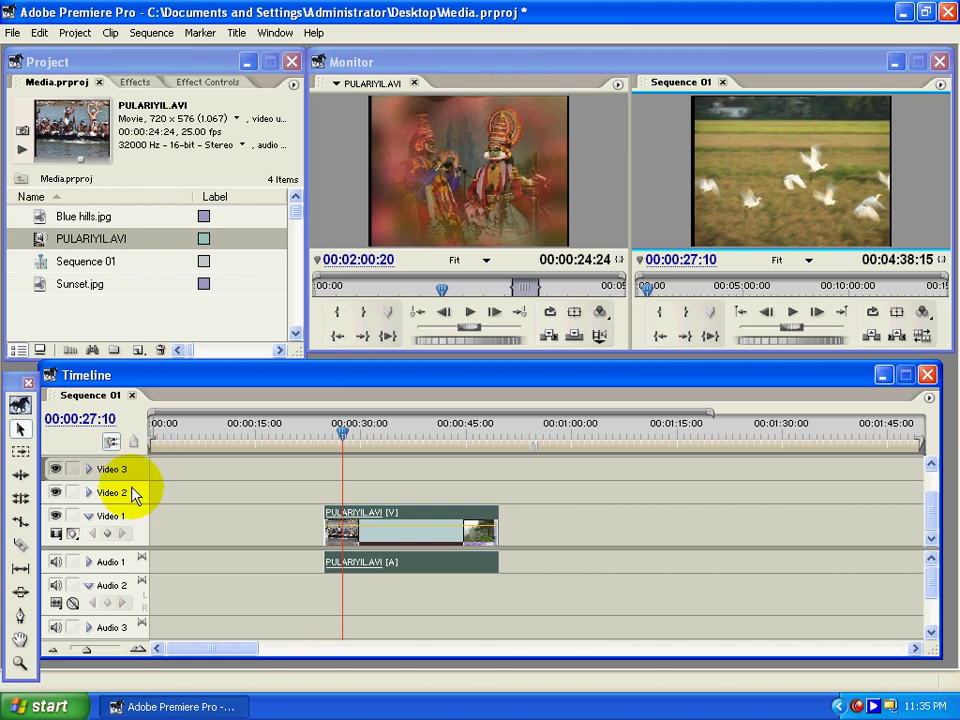
{"action": "left_click", "coordinate": [90, 495]}
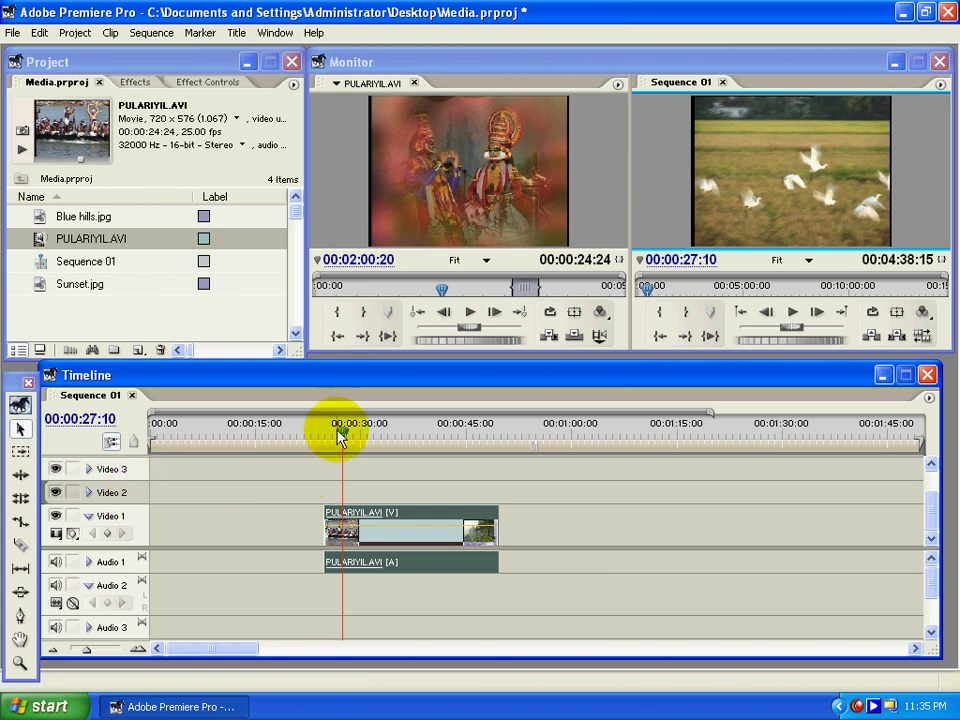
{"action": "left_click_drag", "start_coordinate": [338, 430], "coordinate": [236, 444]}
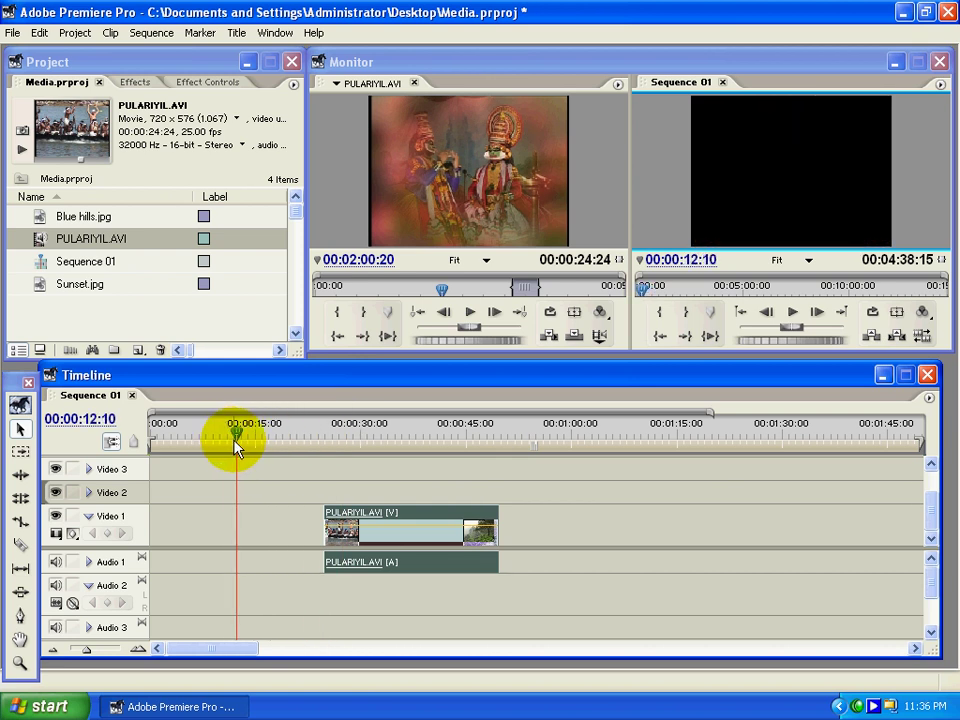
{"action": "left_click_drag", "start_coordinate": [236, 446], "coordinate": [270, 440]}
{"action": "left_click", "coordinate": [39, 33]}
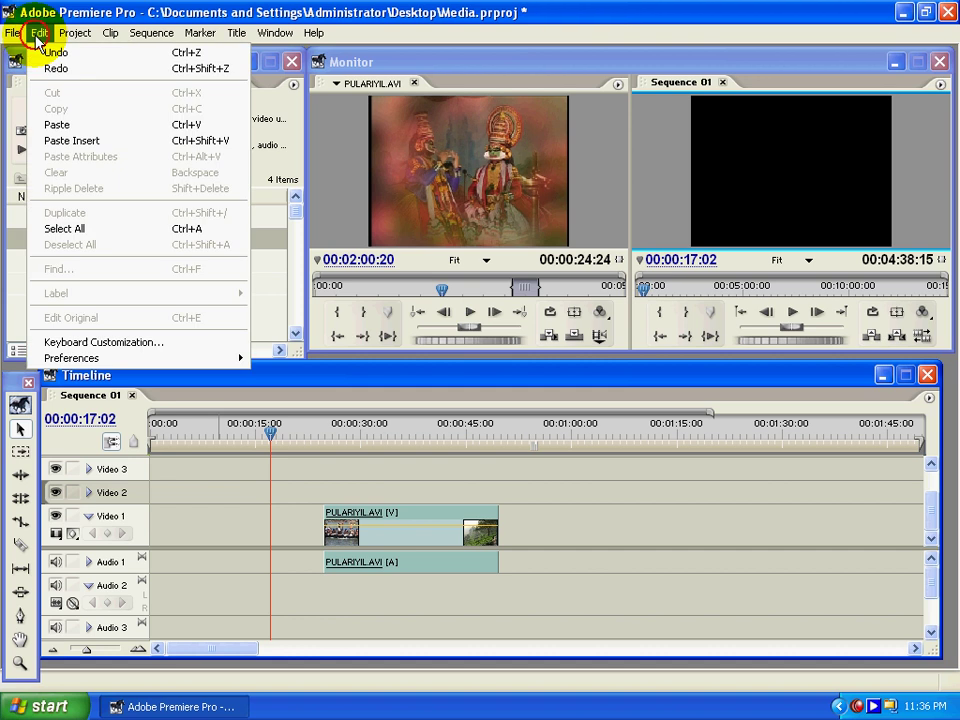
{"action": "left_click", "coordinate": [75, 128]}
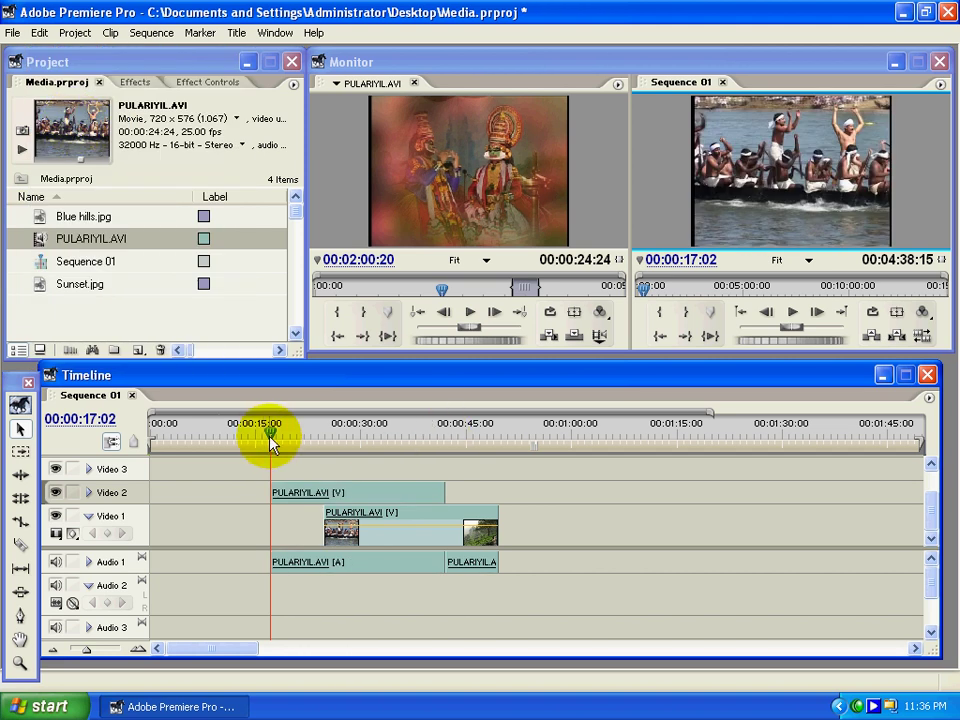
- Play the pasted clip on Video 2 from 00:00:18:24 for a few seconds
{"action": "left_click_drag", "start_coordinate": [270, 440], "coordinate": [284, 440]}
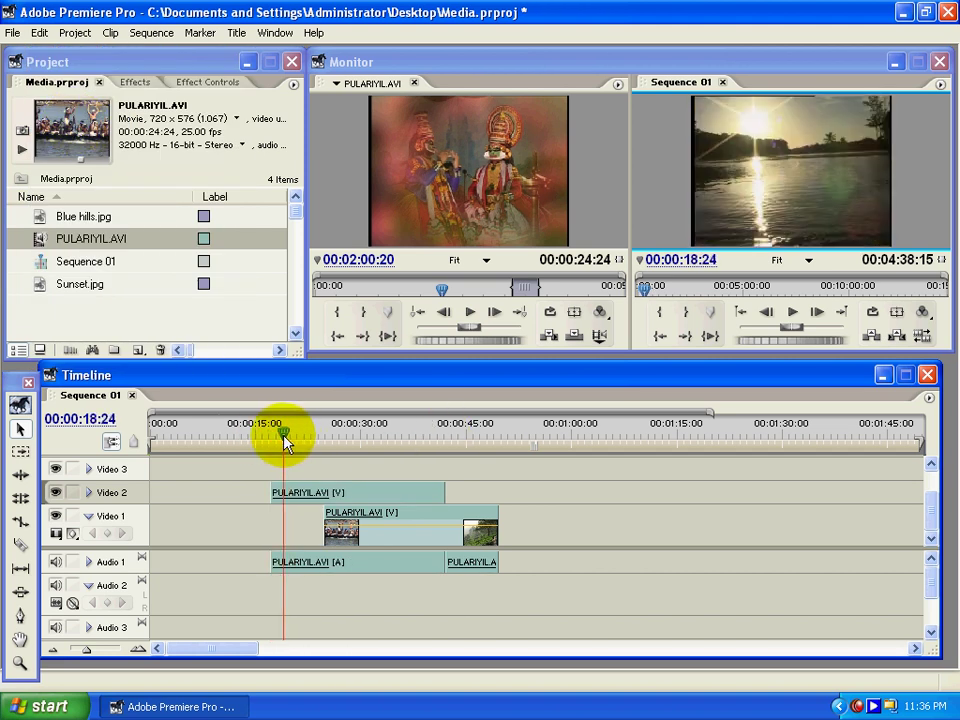
{"action": "key", "text": "space"}
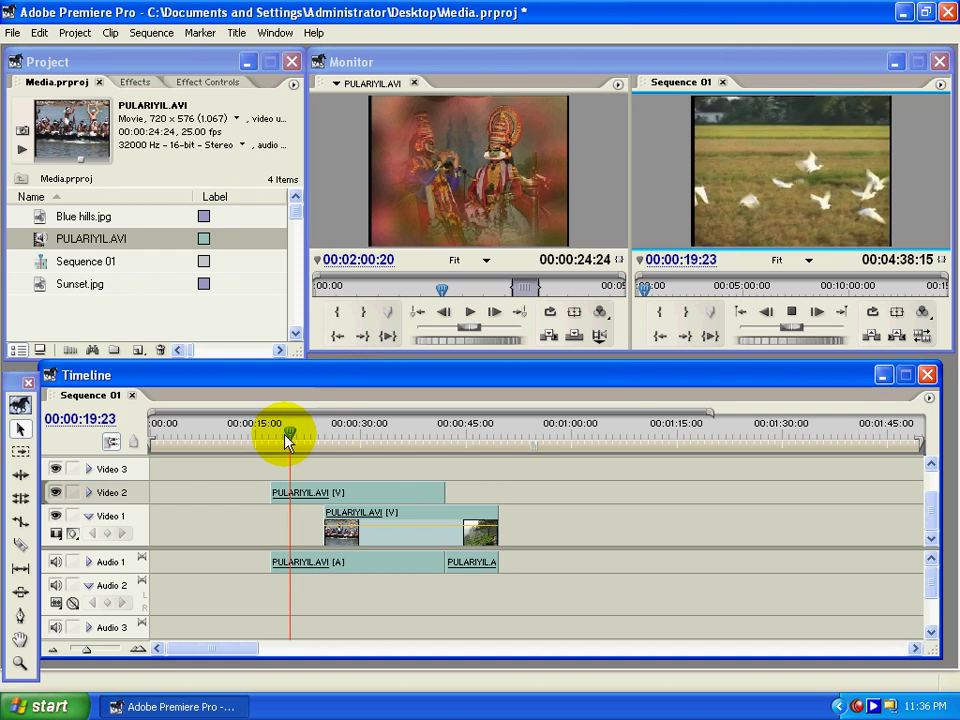
{"action": "key", "text": "space"}
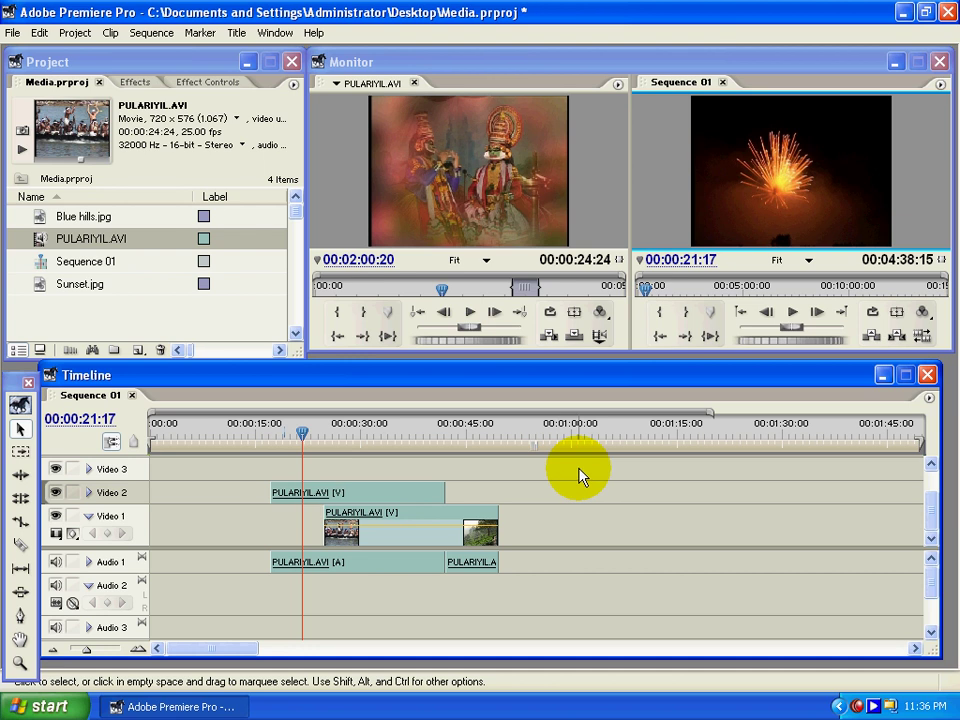
- Delete all clips from the timeline and place only the video of PULARIYIL.AVI on Video 1 at about 00:00:25
{"action": "left_click_drag", "start_coordinate": [595, 468], "coordinate": [321, 596]}
{"action": "key", "text": "Delete"}
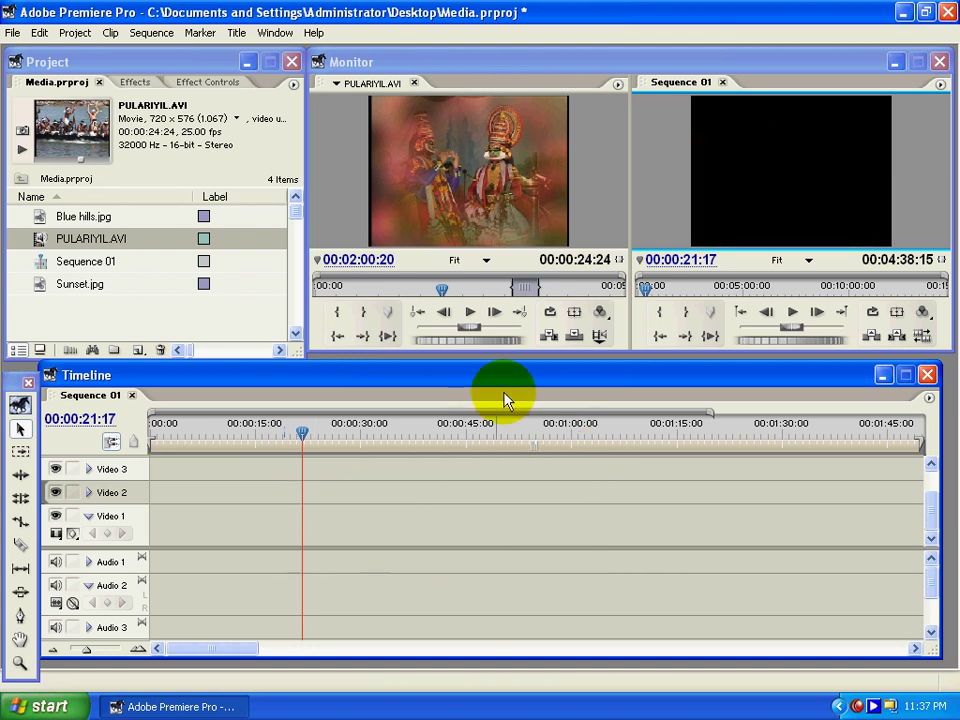
{"action": "left_click", "coordinate": [601, 336]}
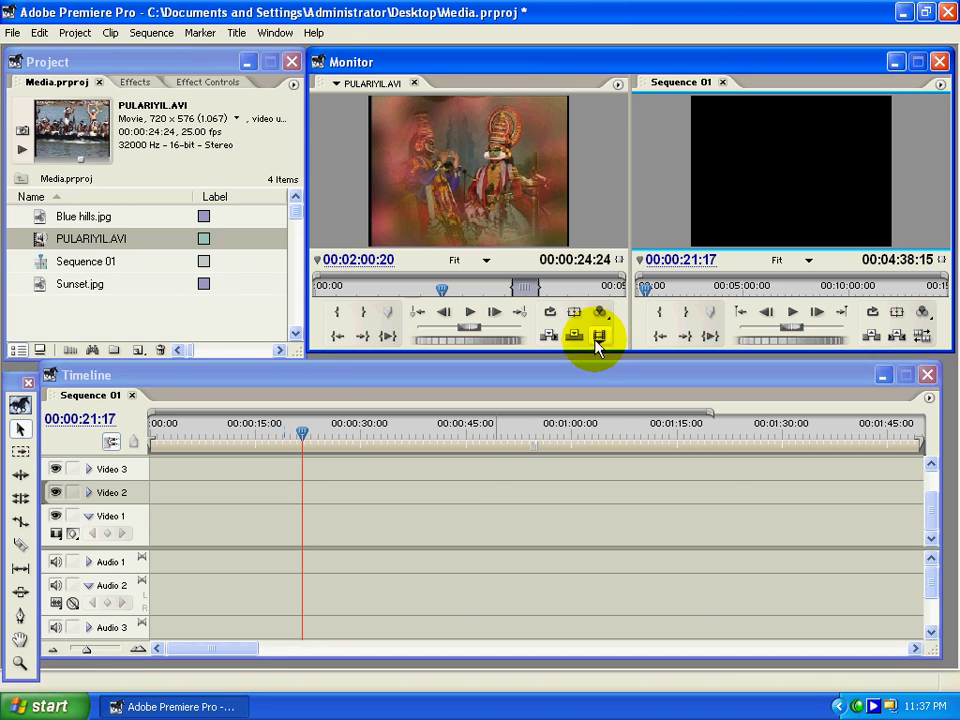
{"action": "left_click_drag", "start_coordinate": [414, 148], "coordinate": [338, 535]}
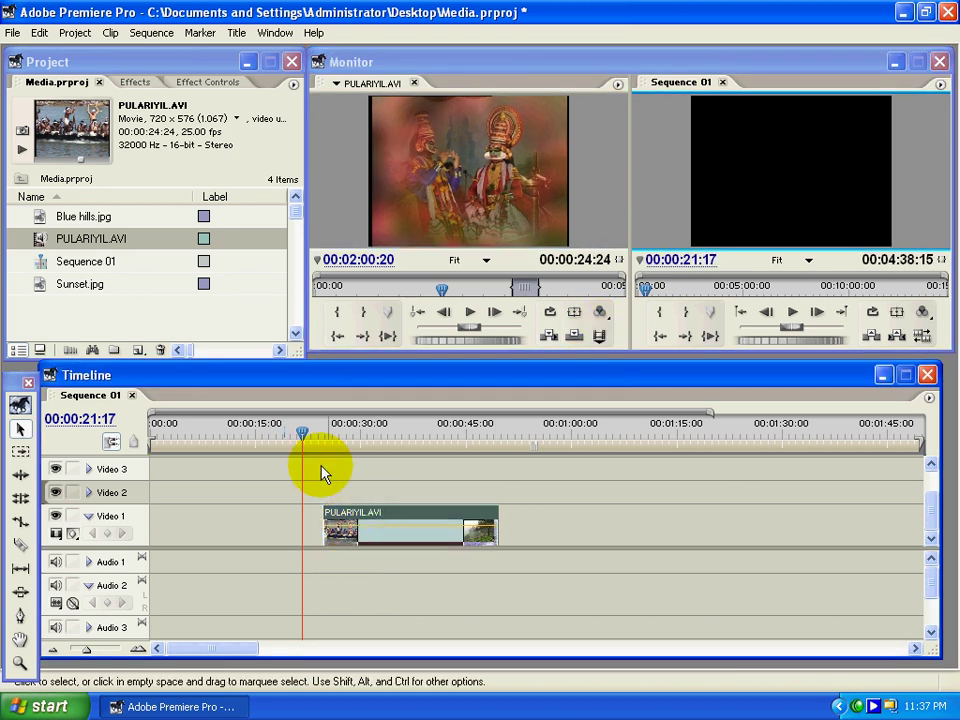
- Place a copy of the video-only PULARIYIL.AVI clip on Video 2 at 00:00:53:06
{"action": "left_click_drag", "start_coordinate": [317, 437], "coordinate": [362, 473]}
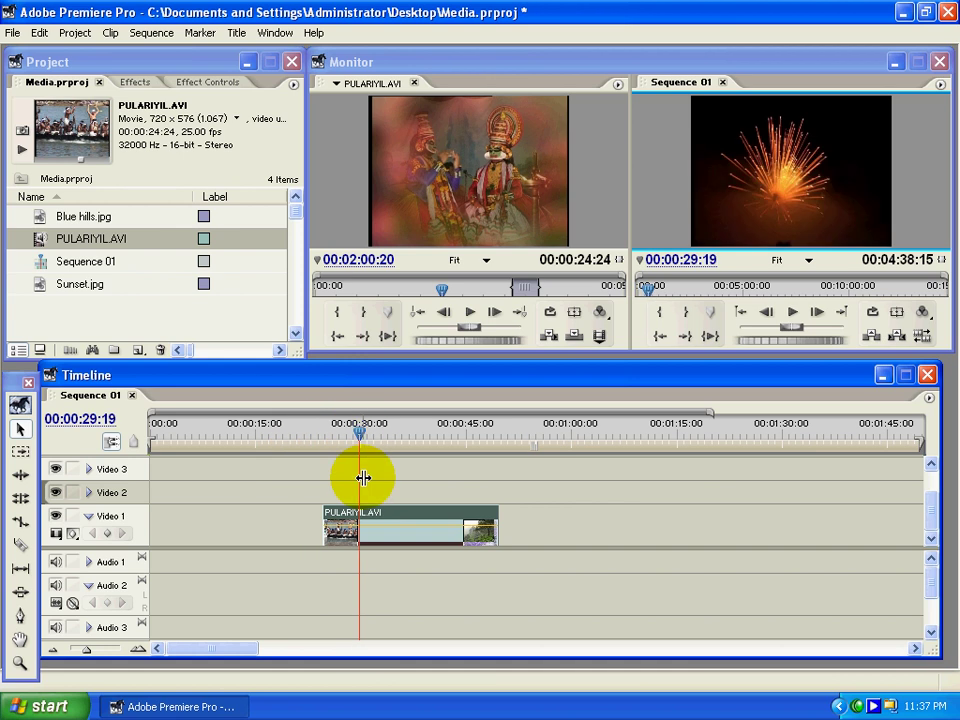
{"action": "left_click", "coordinate": [524, 437]}
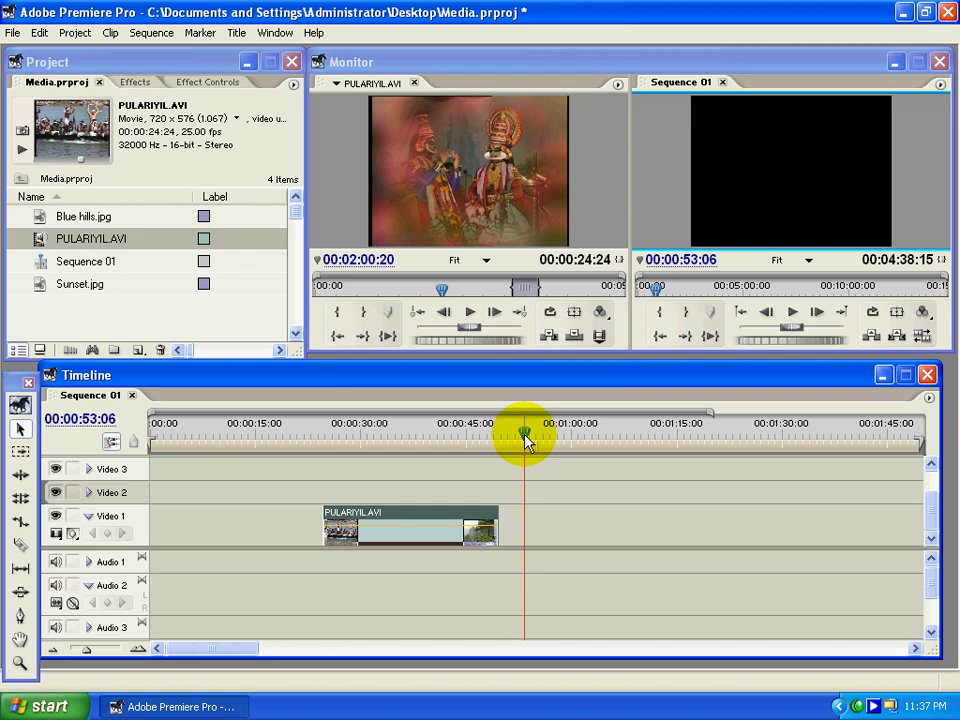
{"action": "key", "text": "period"}
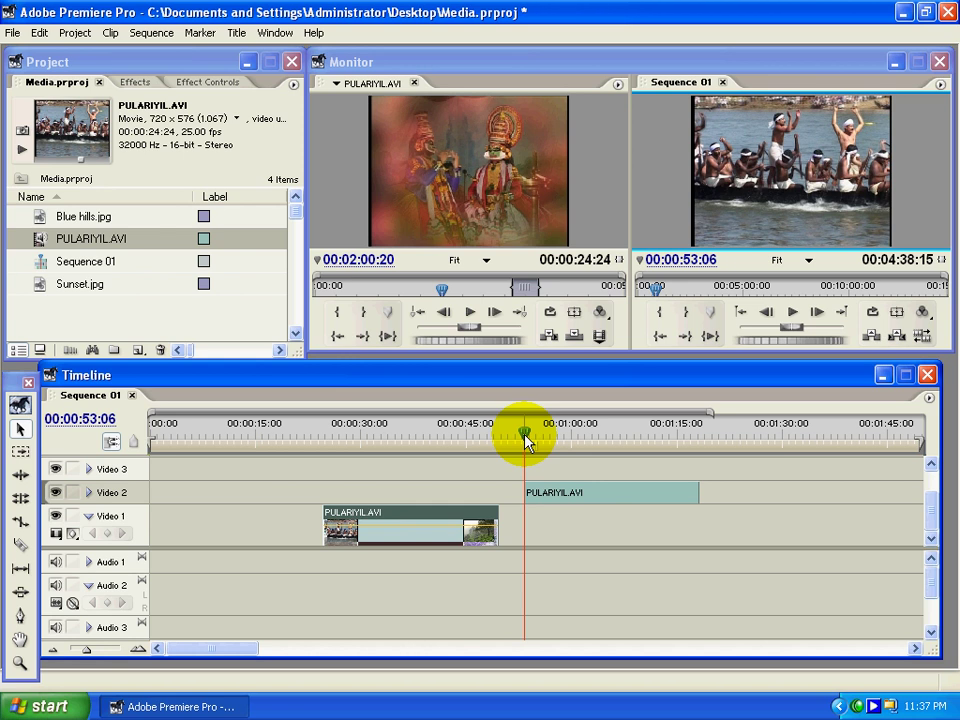
- Cut the PULARIYIL.AVI clip from Video 1 and paste it onto Video 2 at 00:01:20:18
{"action": "left_click_drag", "start_coordinate": [525, 435], "coordinate": [390, 435]}
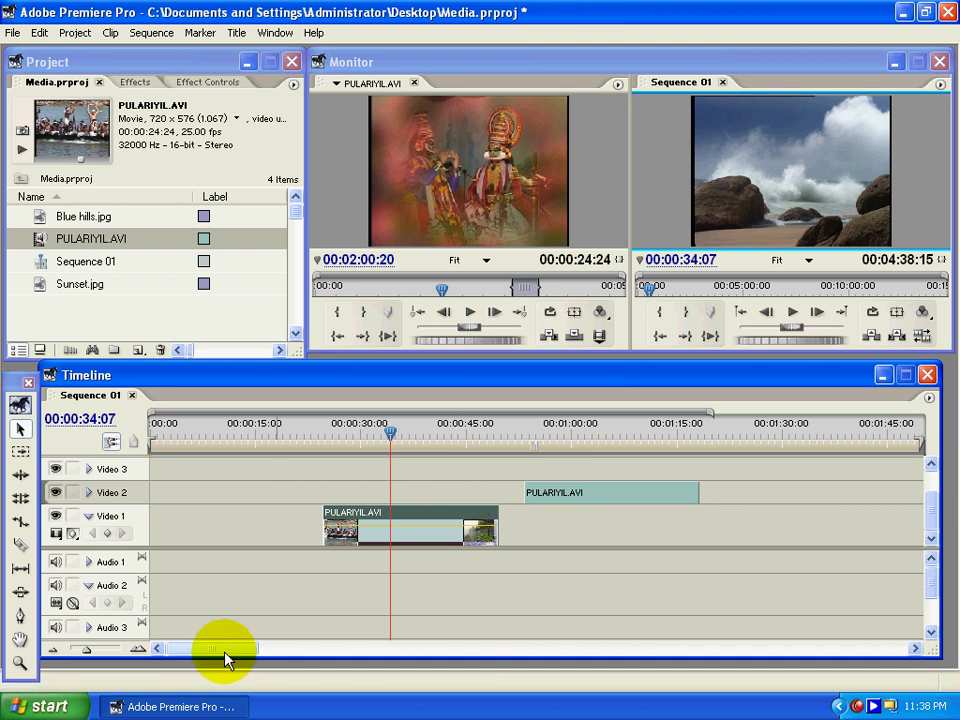
{"action": "left_click_drag", "start_coordinate": [229, 650], "coordinate": [232, 655]}
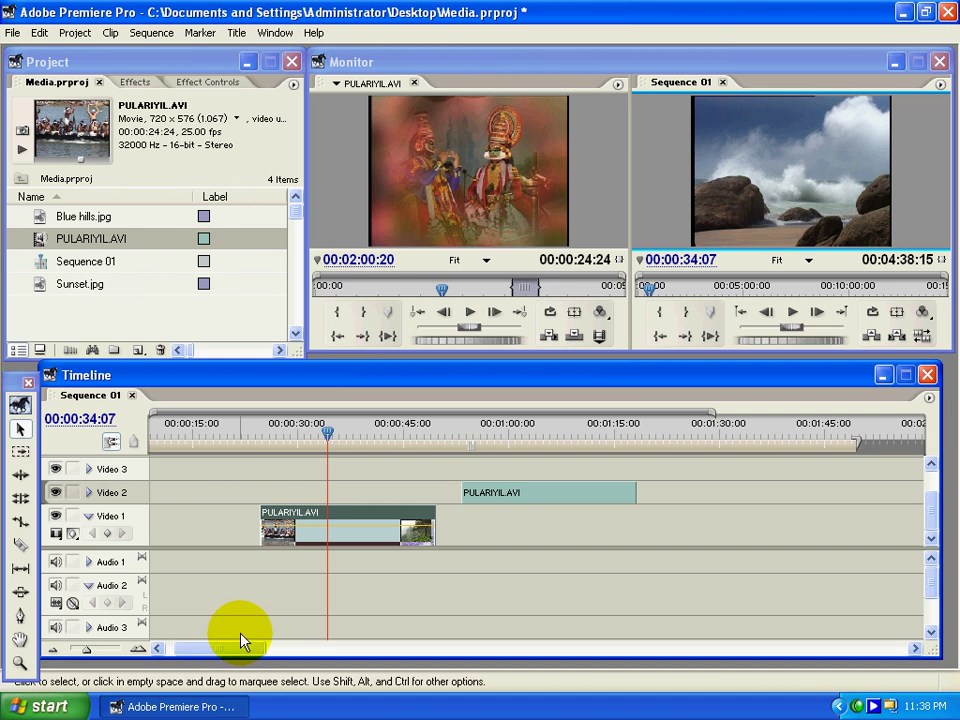
{"action": "left_click", "coordinate": [289, 546]}
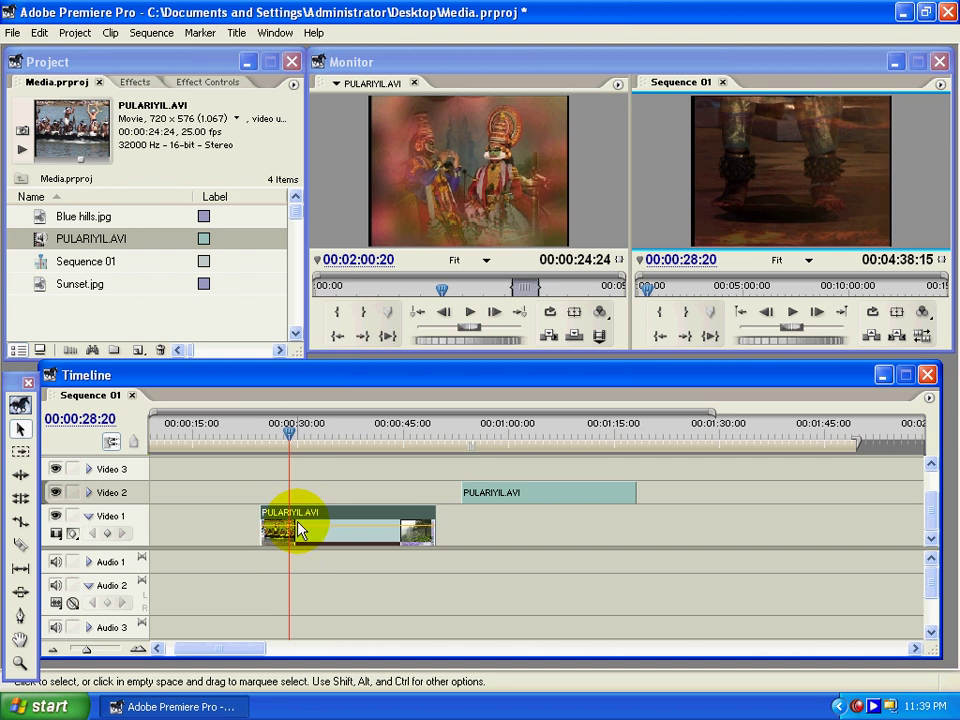
{"action": "right_click", "coordinate": [298, 524]}
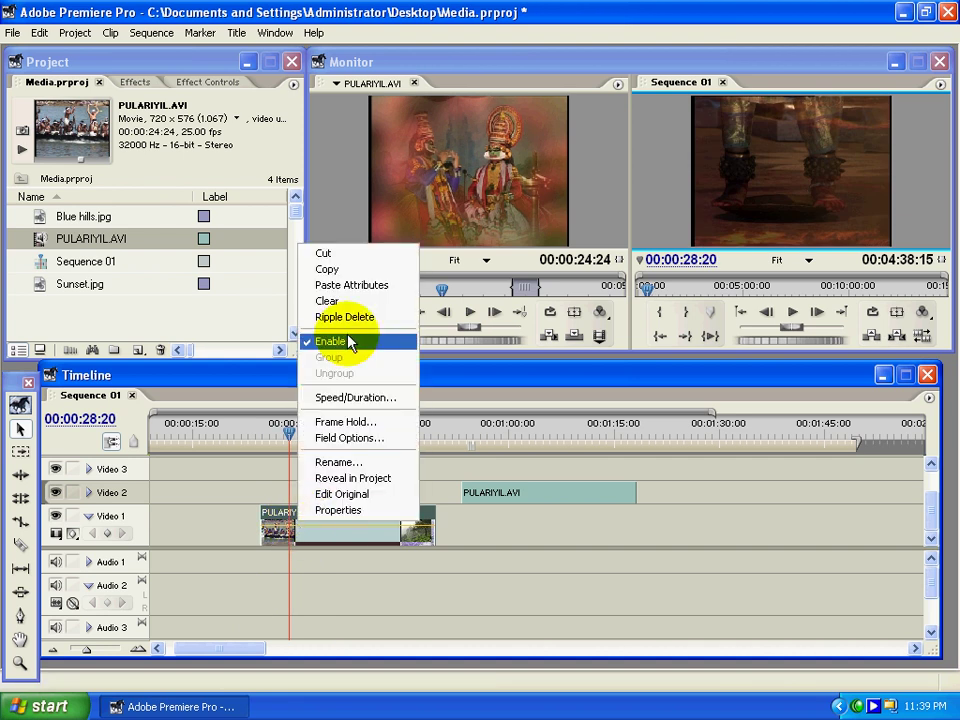
{"action": "left_click", "coordinate": [343, 258]}
{"action": "left_click", "coordinate": [656, 449]}
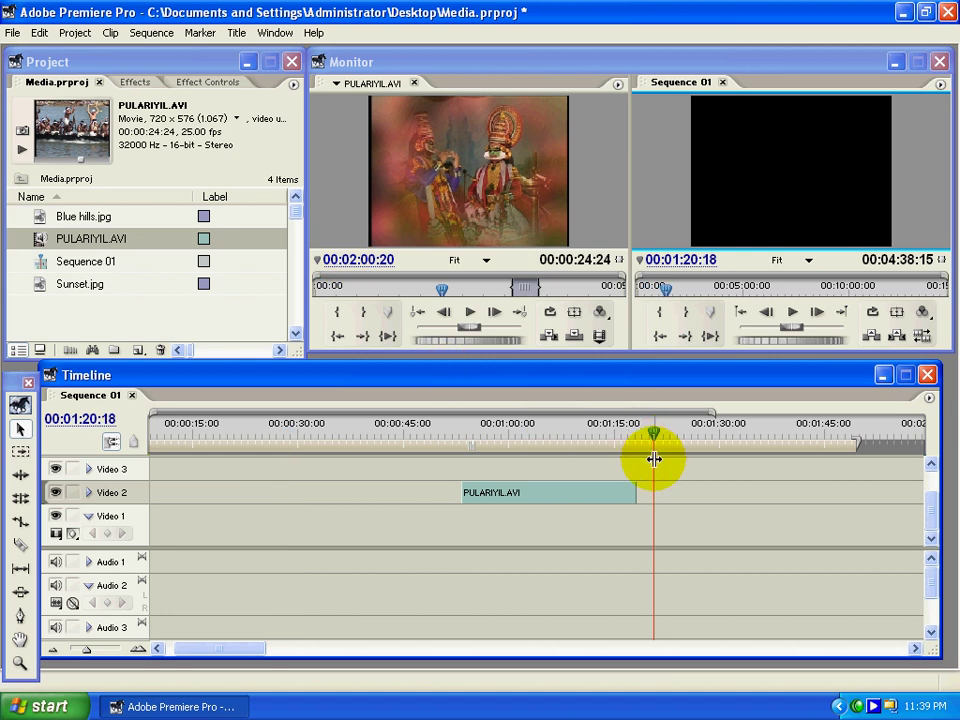
{"action": "left_click", "coordinate": [38, 32]}
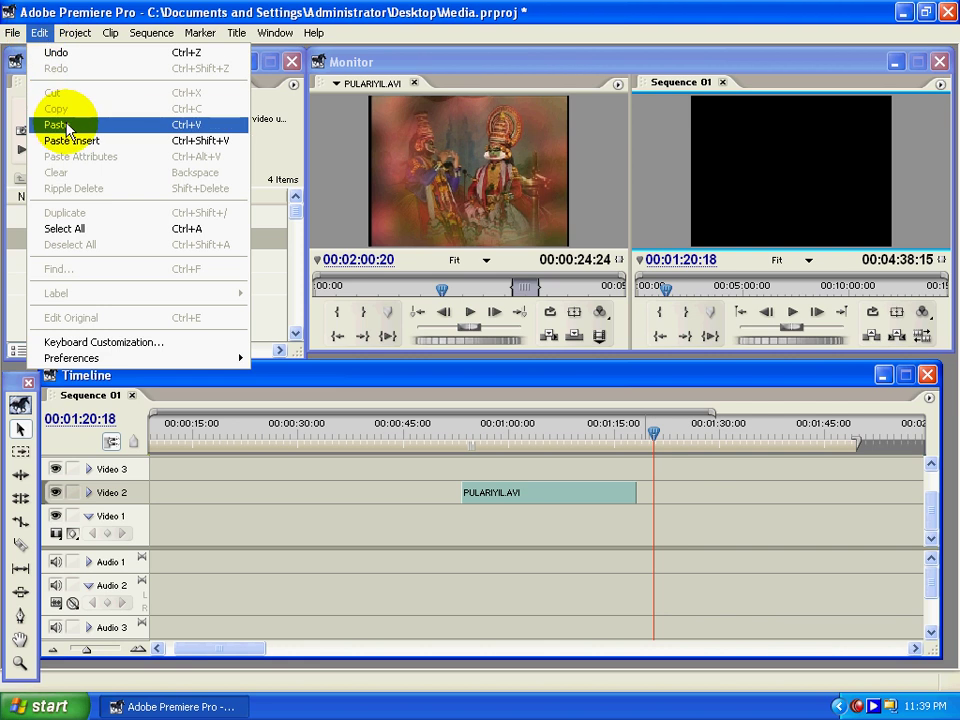
{"action": "left_click", "coordinate": [55, 125]}
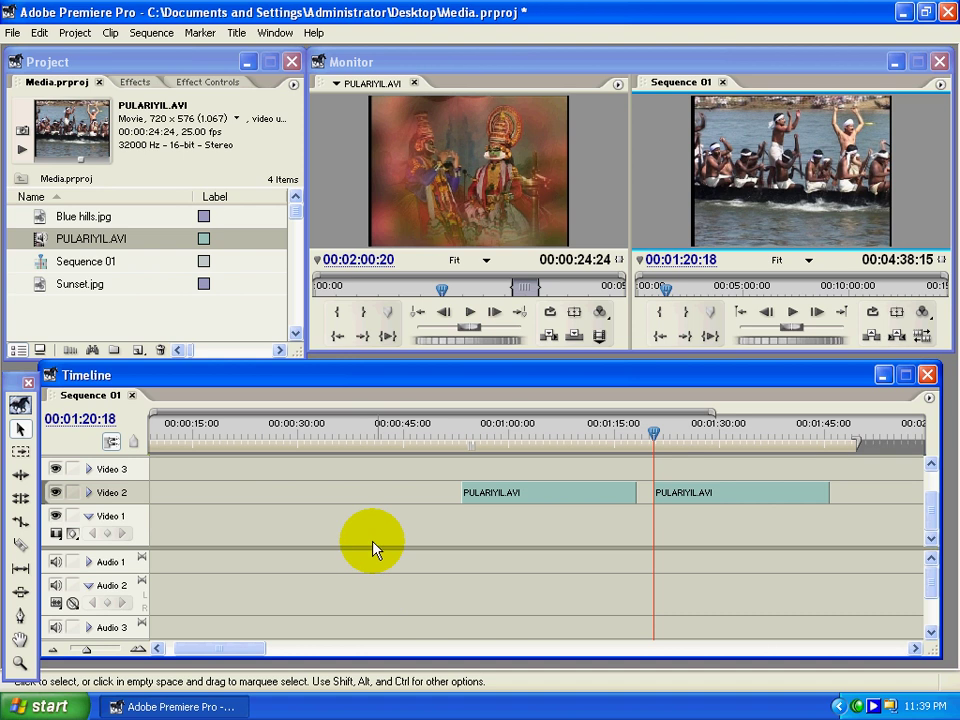
- Move the two PULARIYIL.AVI clips from Video 2 down to Video 1, starting at about 00:00:26 and about 00:00:57
{"action": "left_click", "coordinate": [697, 510]}
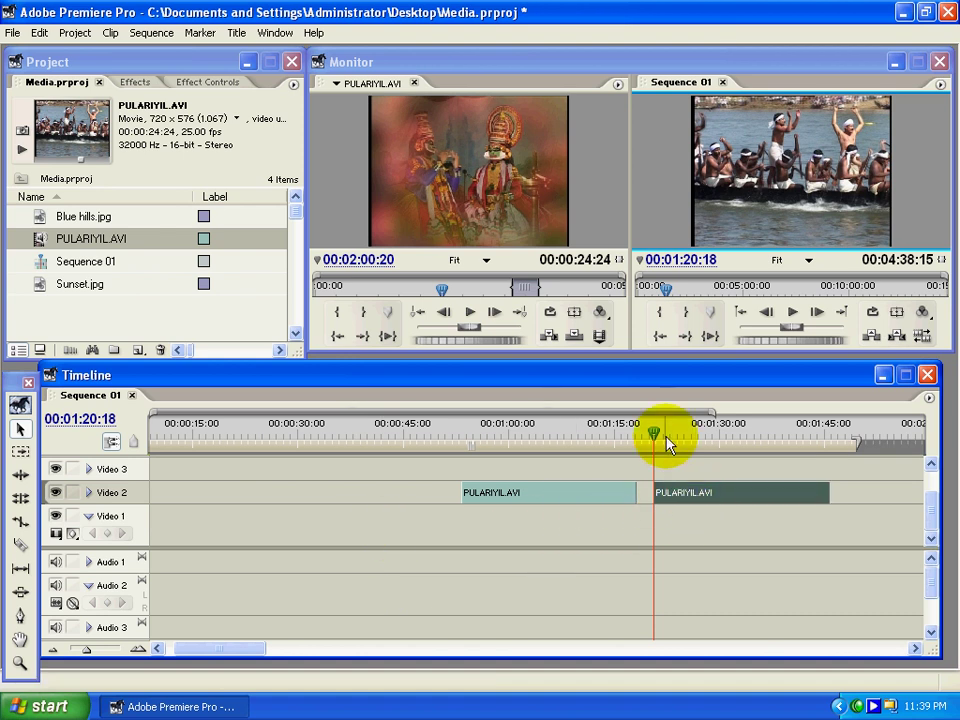
{"action": "left_click_drag", "start_coordinate": [668, 445], "coordinate": [665, 443]}
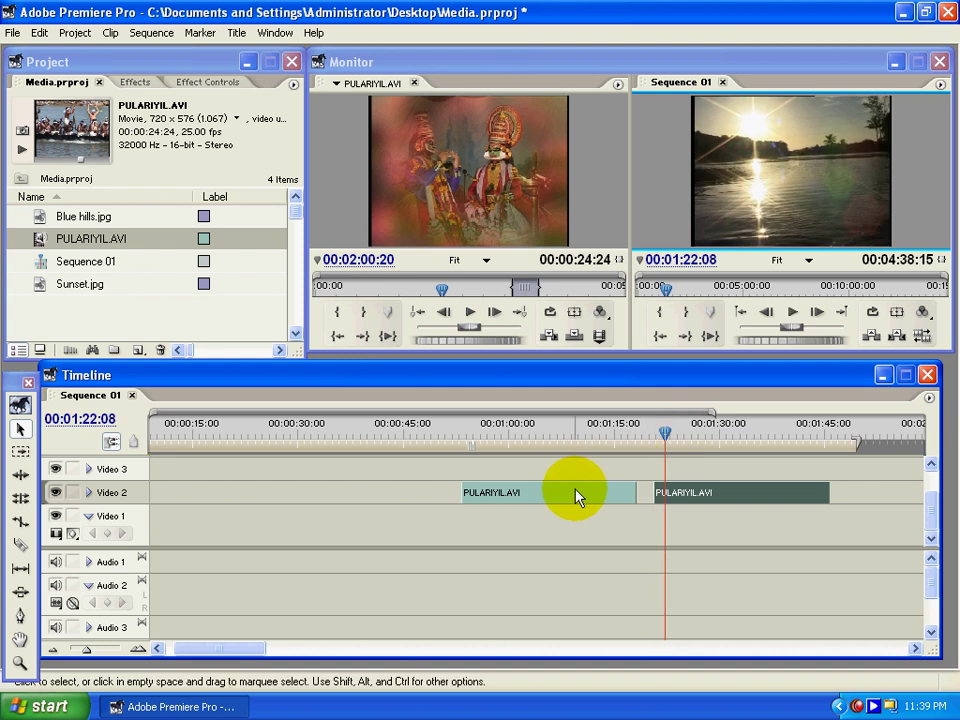
{"action": "left_click_drag", "start_coordinate": [578, 497], "coordinate": [386, 521]}
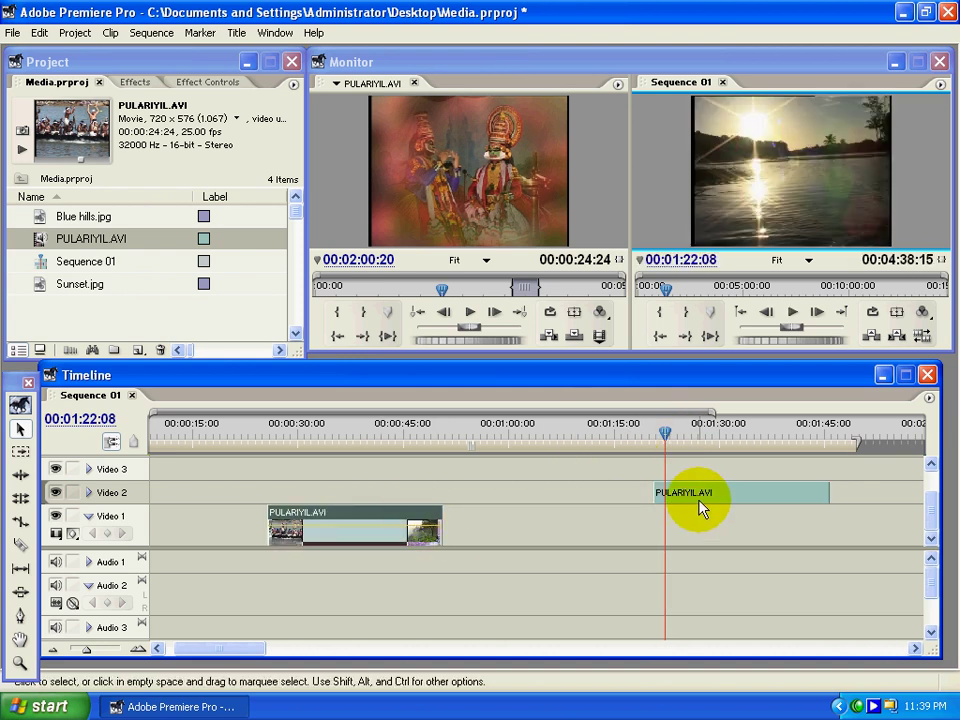
{"action": "left_click_drag", "start_coordinate": [701, 508], "coordinate": [526, 525]}
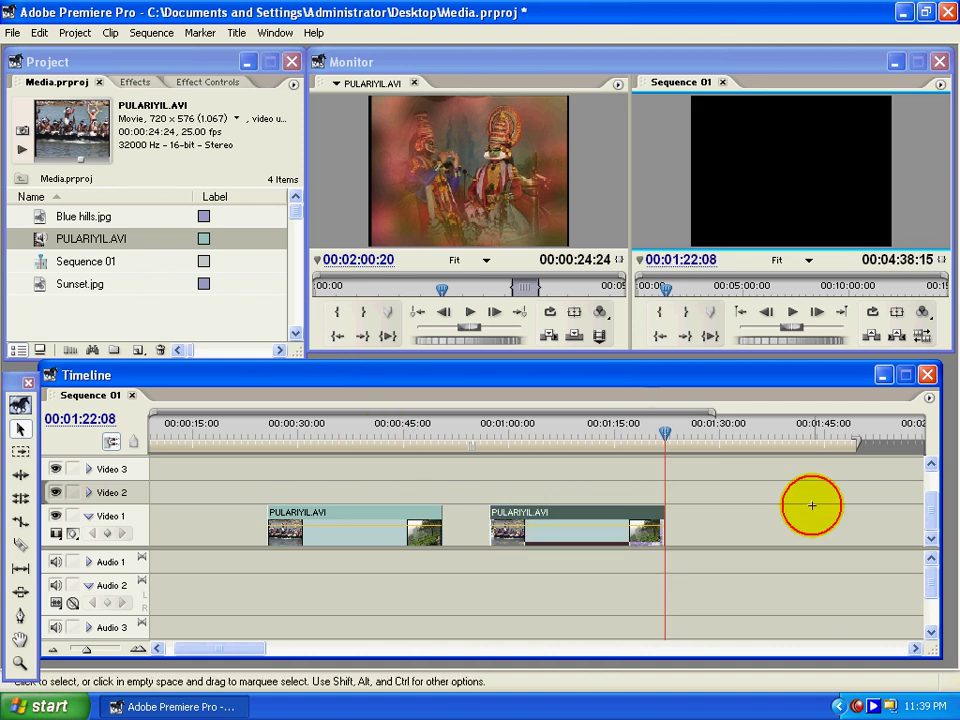
- Delete both PULARIYIL.AVI clips from Video 1
{"action": "left_click", "coordinate": [313, 535]}
{"action": "key", "text": "Delete"}
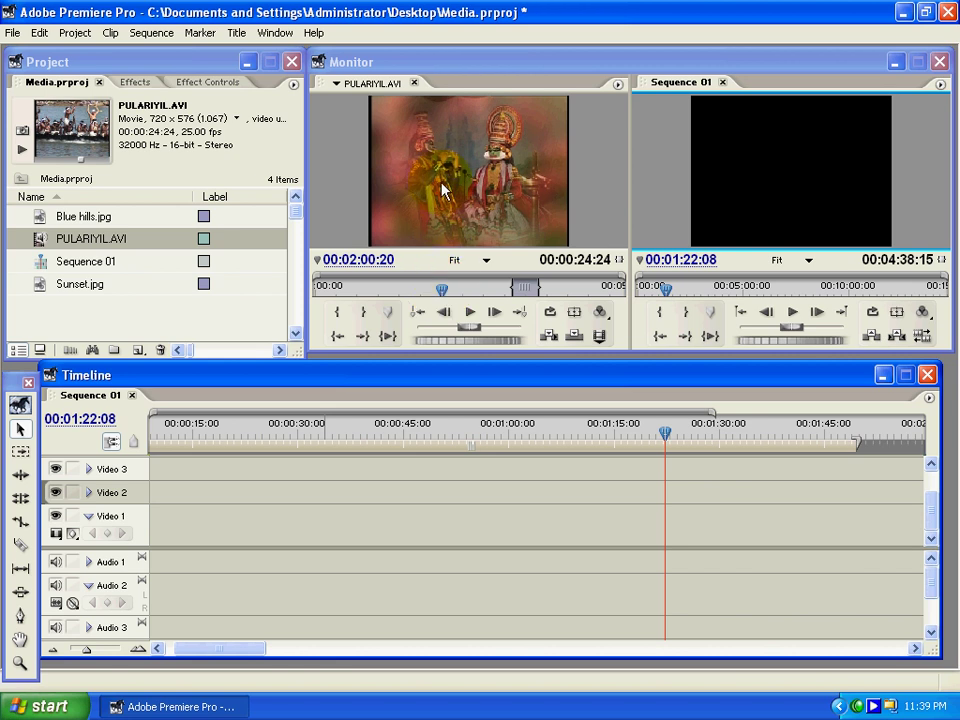
- Place PULARIYIL.AVI with both video and audio on Video 1 at about 00:00:28, and move the playhead to 00:00:27:02
{"action": "left_click", "coordinate": [600, 336]}
{"action": "left_click", "coordinate": [600, 336]}
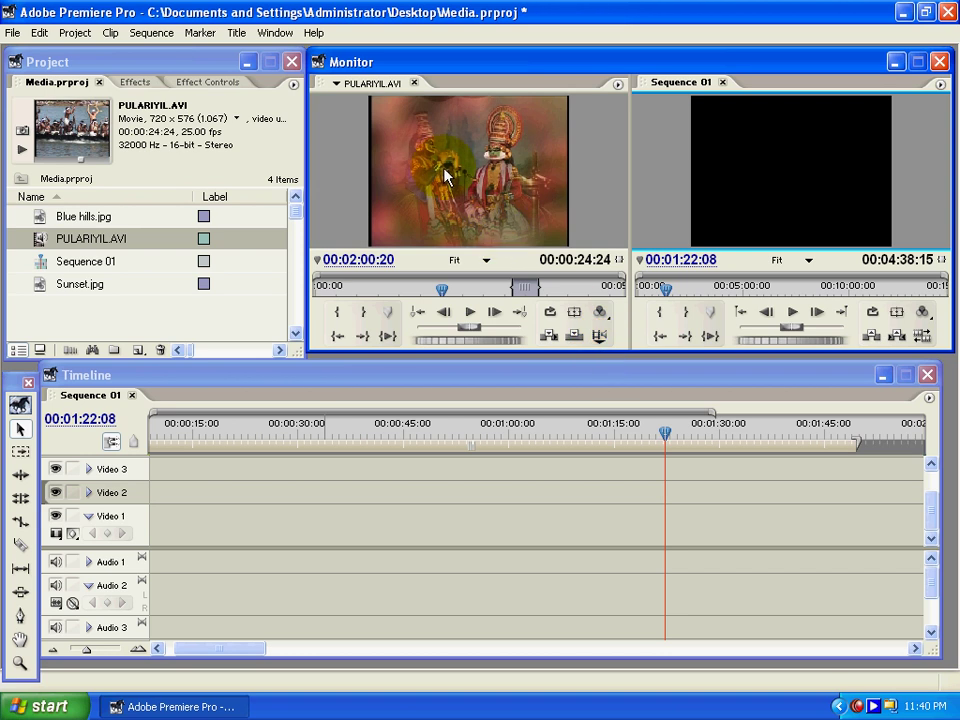
{"action": "left_click_drag", "start_coordinate": [407, 180], "coordinate": [281, 528]}
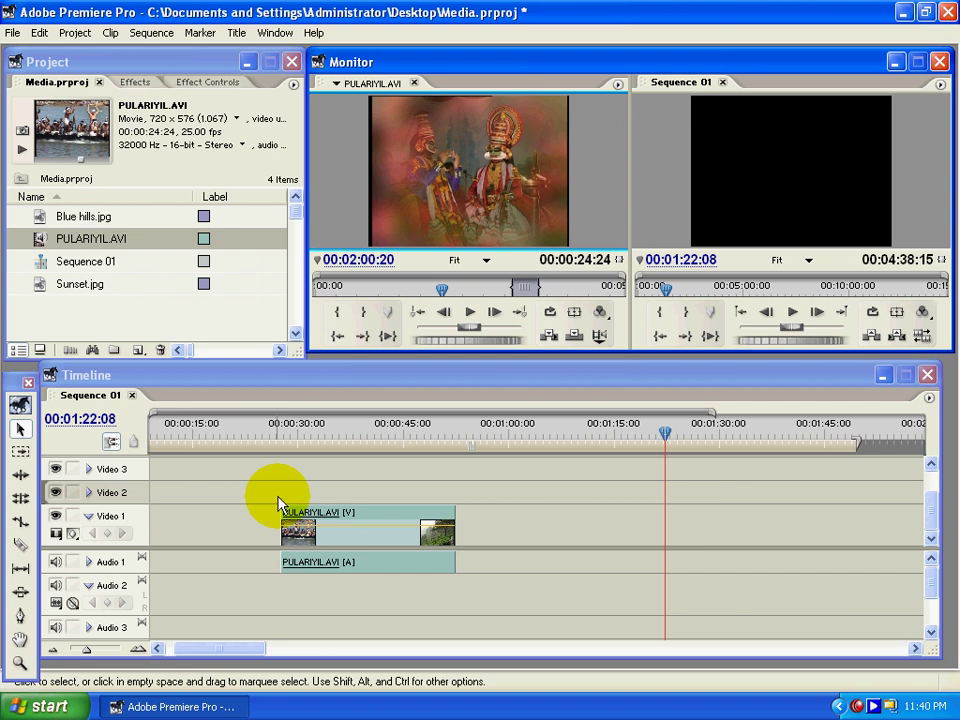
{"action": "left_click", "coordinate": [279, 430]}
{"action": "left_click_drag", "start_coordinate": [279, 431], "coordinate": [277, 432]}
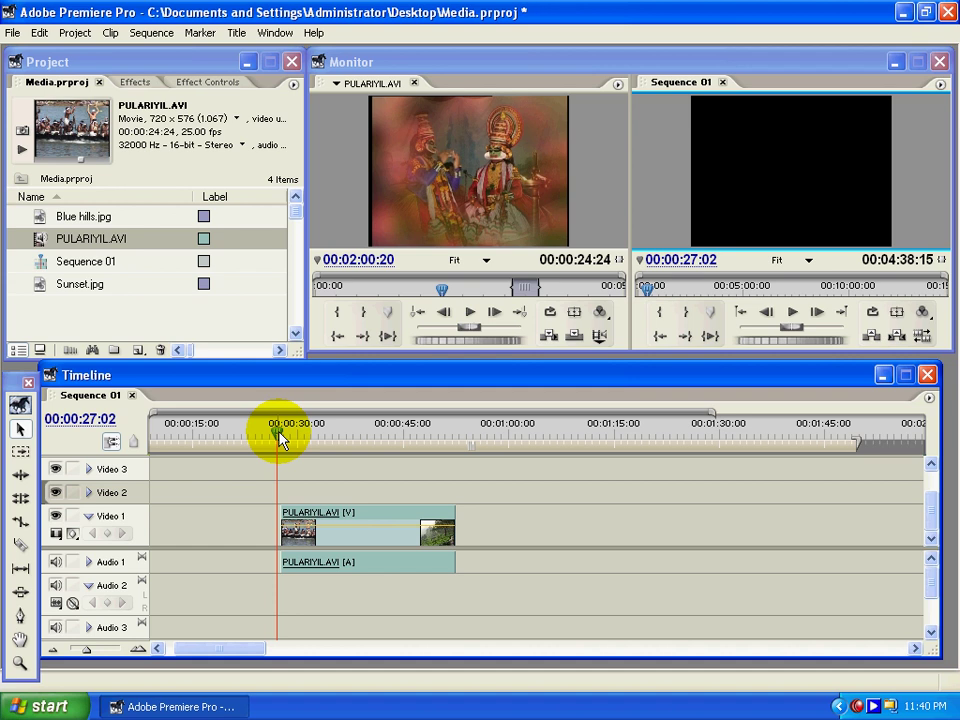
- Set the speed of the linked PULARIYIL.AVI clip on Video 1 to 50% and play back the slowed clip
{"action": "key", "text": "space"}
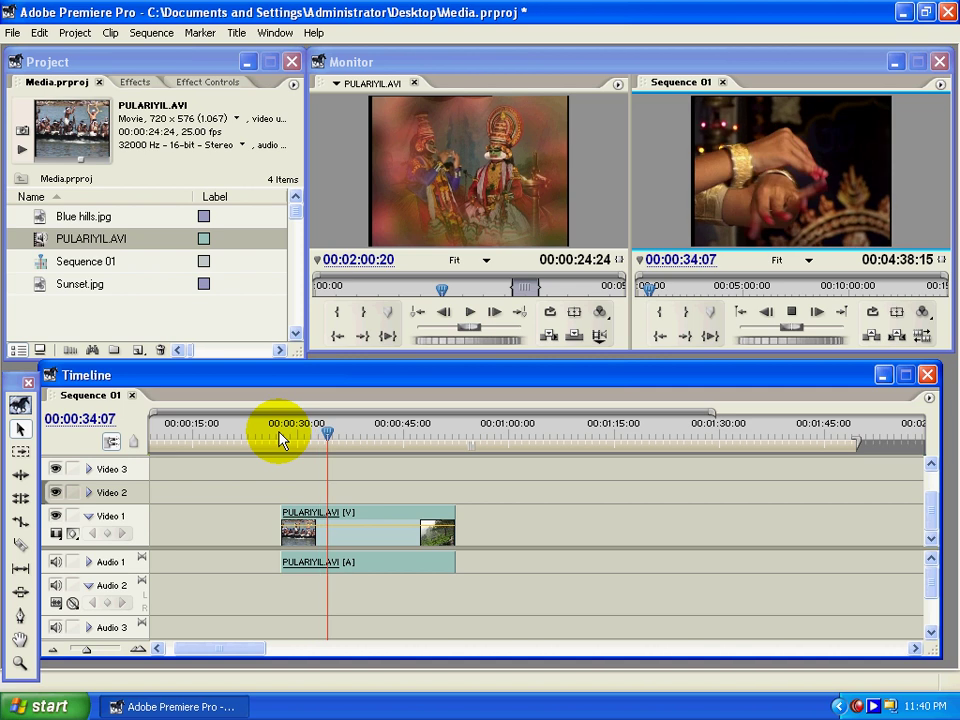
{"action": "key", "text": "space"}
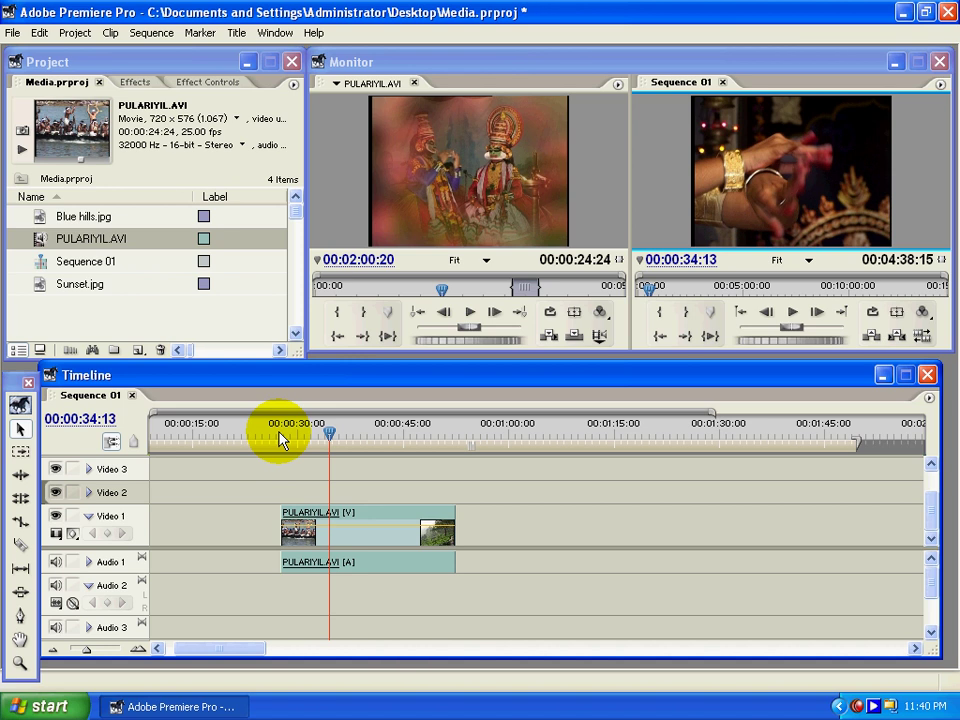
{"action": "left_click", "coordinate": [331, 530]}
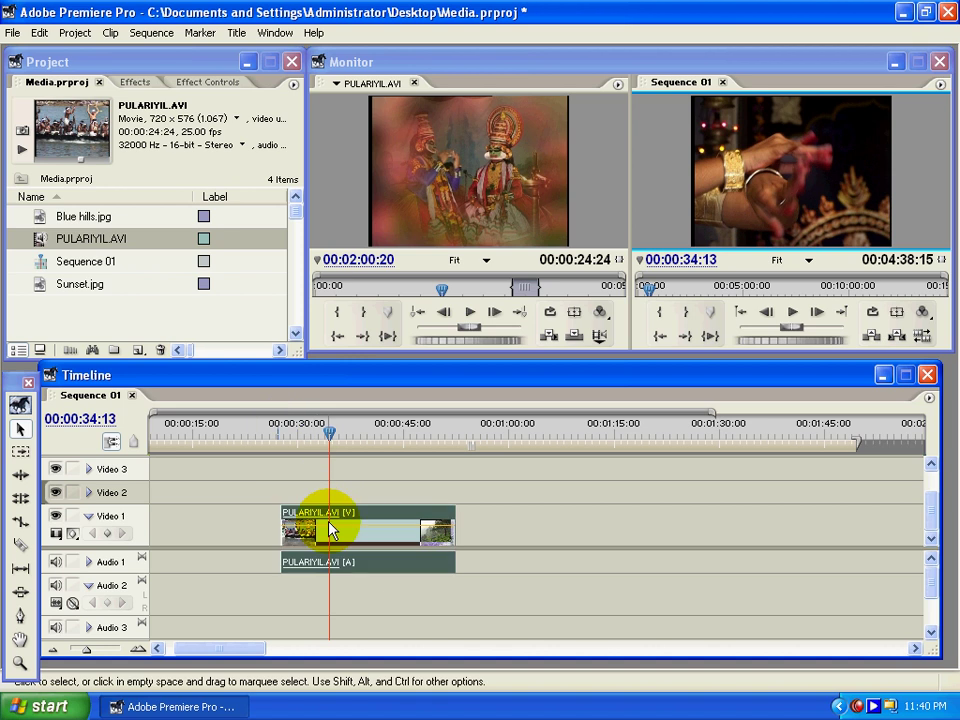
{"action": "right_click", "coordinate": [331, 530]}
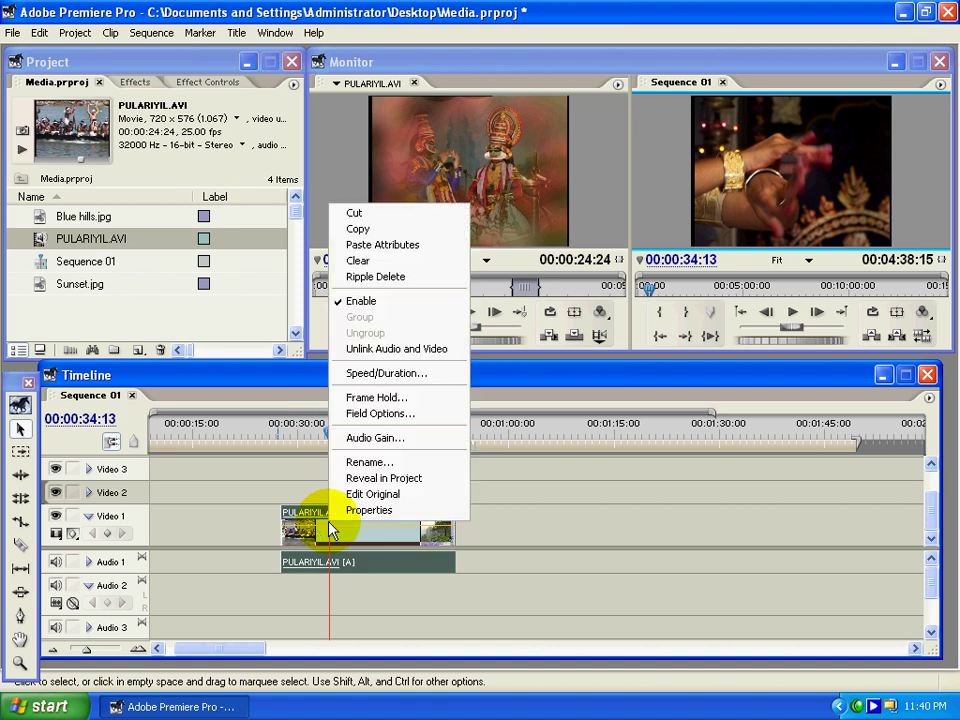
{"action": "left_click", "coordinate": [401, 374]}
{"action": "left_click_drag", "start_coordinate": [450, 275], "coordinate": [544, 278]}
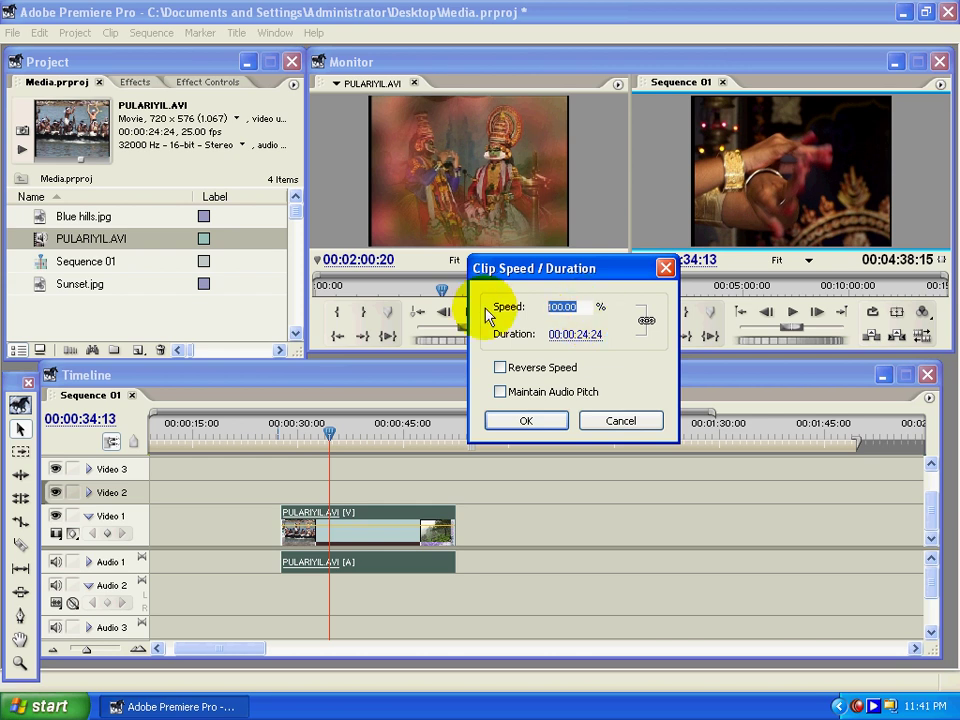
{"action": "type", "text": "50"}
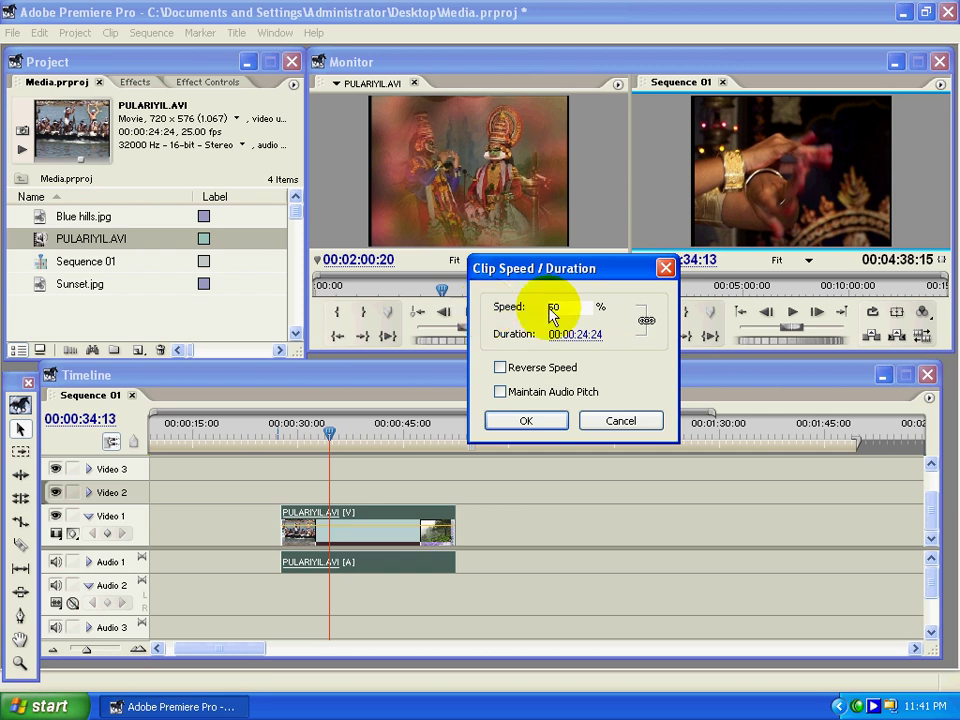
{"action": "left_click", "coordinate": [525, 420]}
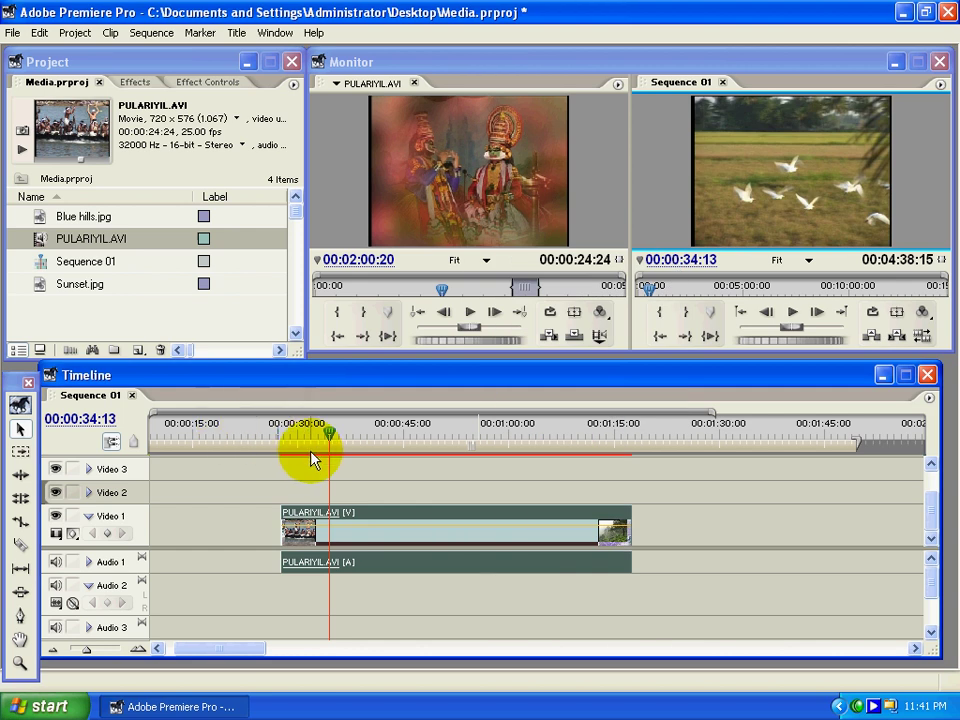
{"action": "key", "text": "space"}
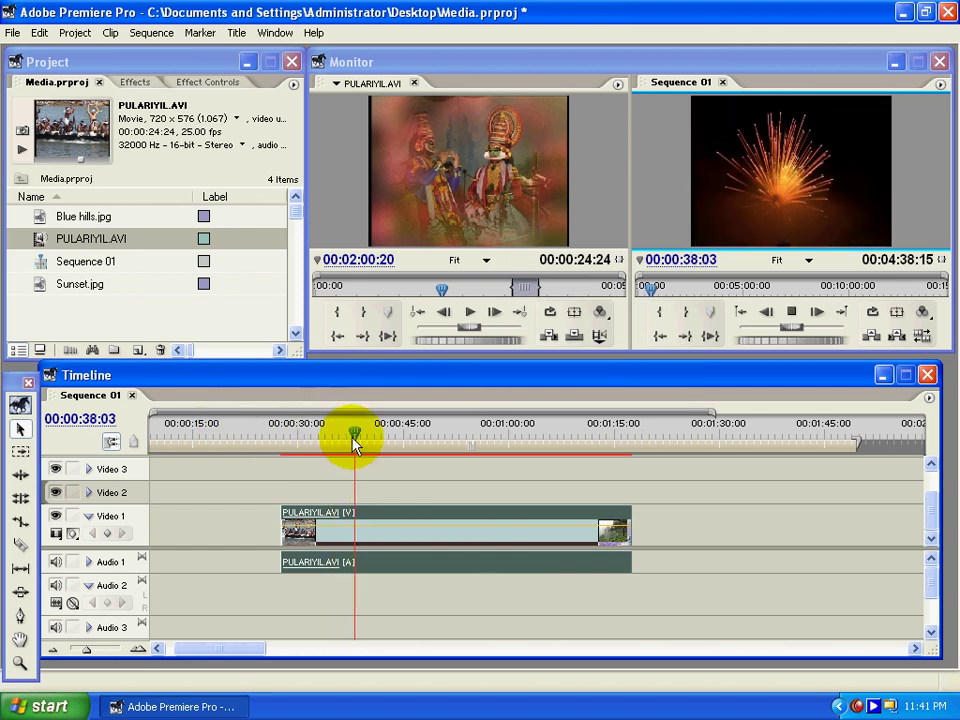
{"action": "key", "text": "space"}
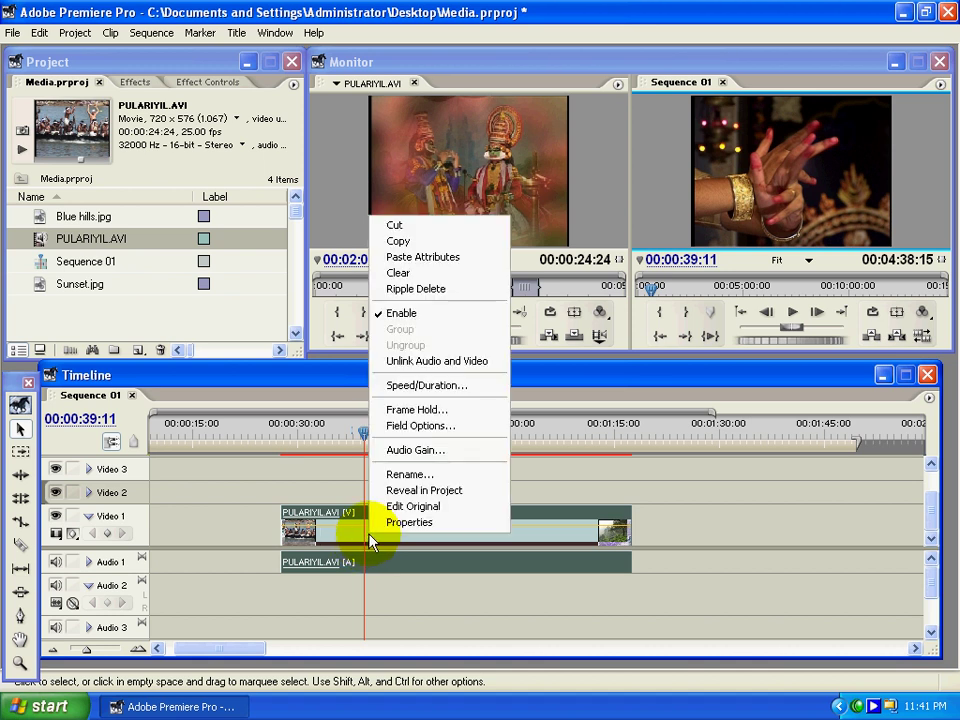
- Unlink the audio and video of the PULARIYIL.AVI clip and delete its audio part from Audio 1
{"action": "right_click", "coordinate": [371, 541]}
{"action": "left_click", "coordinate": [412, 360]}
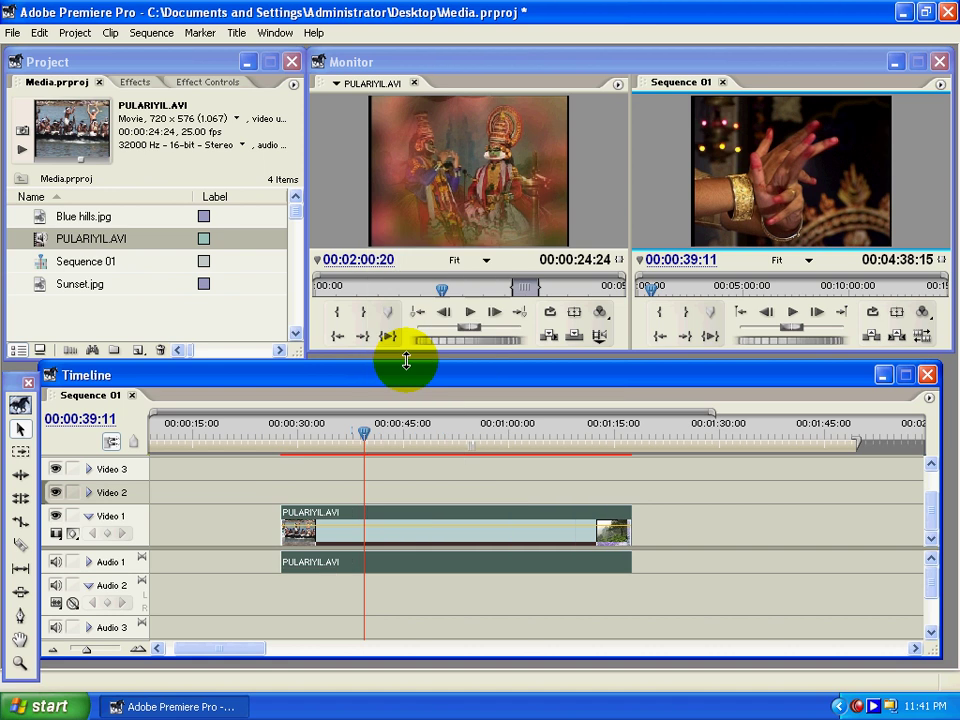
{"action": "left_click", "coordinate": [465, 588]}
{"action": "left_click", "coordinate": [540, 565]}
{"action": "key", "text": "Delete"}
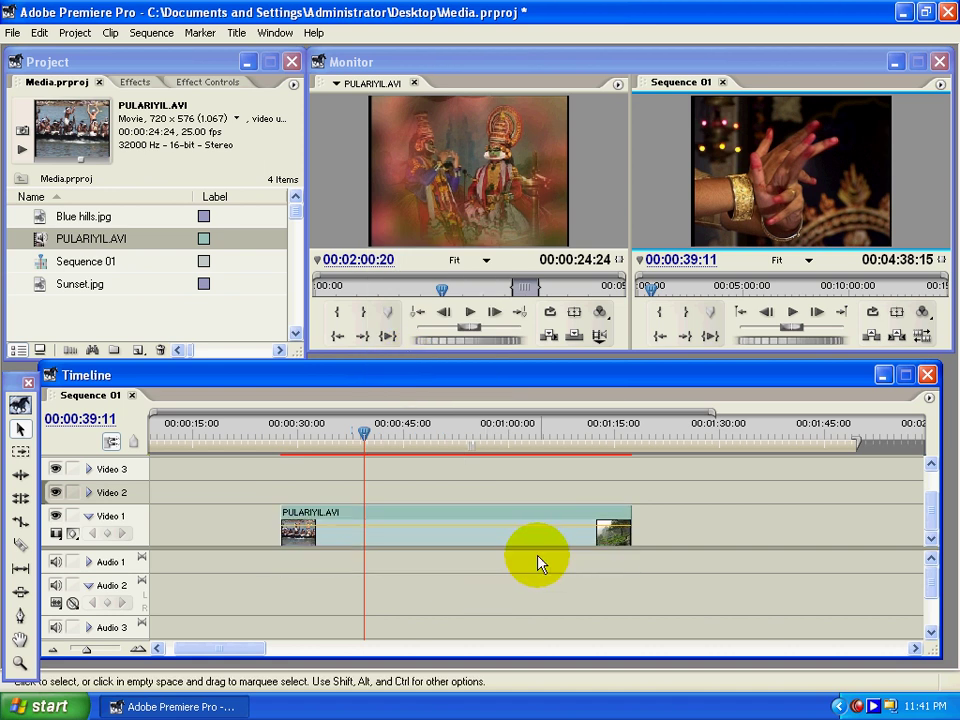
- Turn on Reverse Speed for the PULARIYIL.AVI clip at 50% speed, and play the clip back from near its start
{"action": "key", "text": "space"}
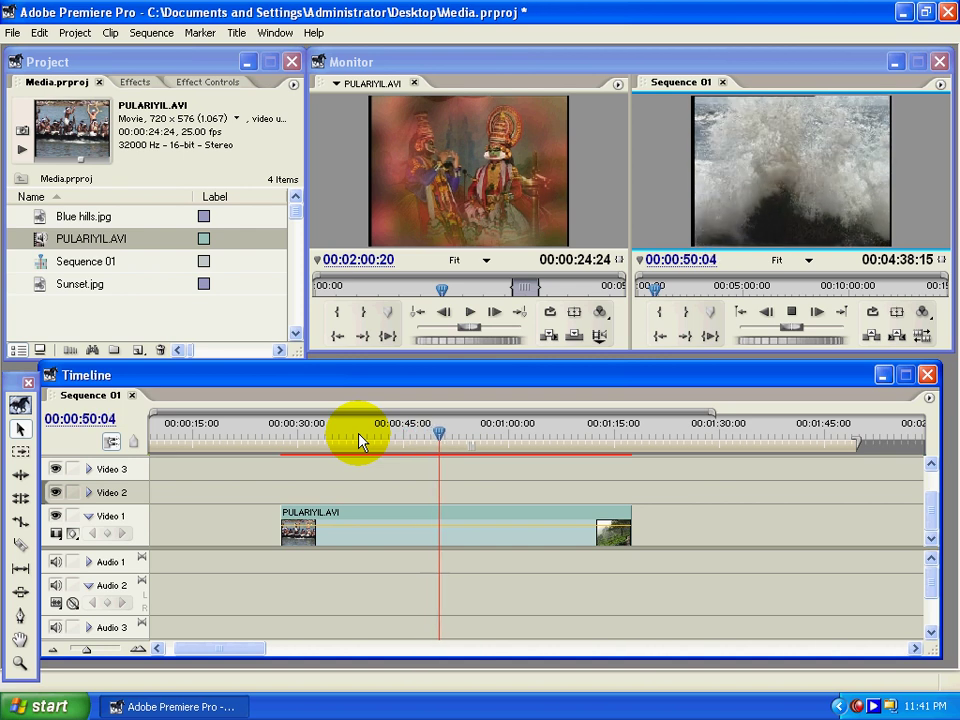
{"action": "key", "text": "space"}
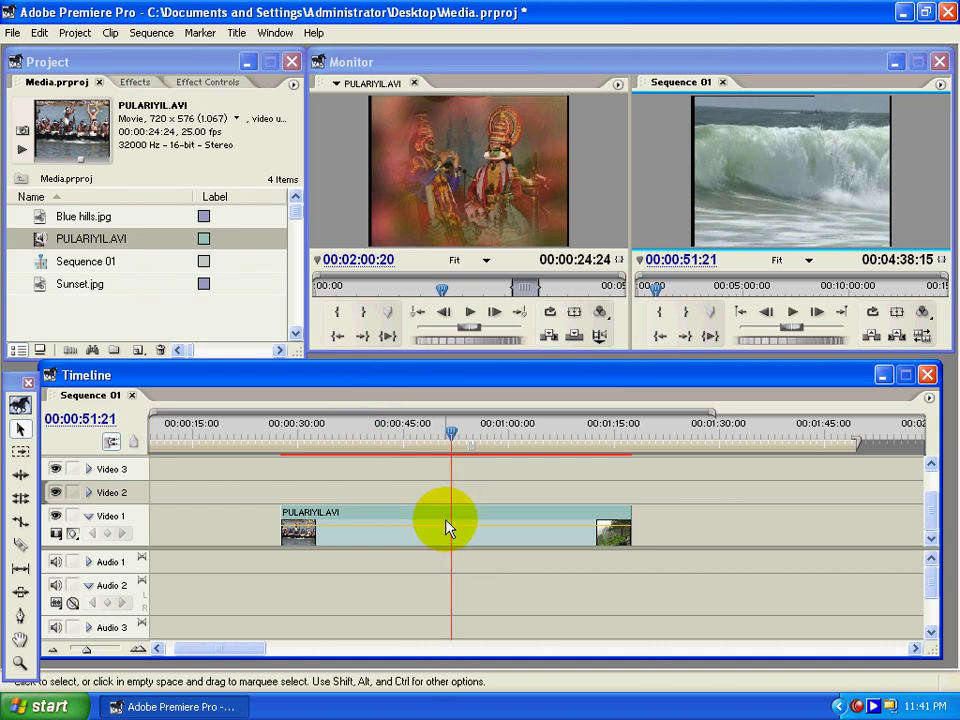
{"action": "left_click", "coordinate": [446, 522]}
{"action": "right_click", "coordinate": [446, 522]}
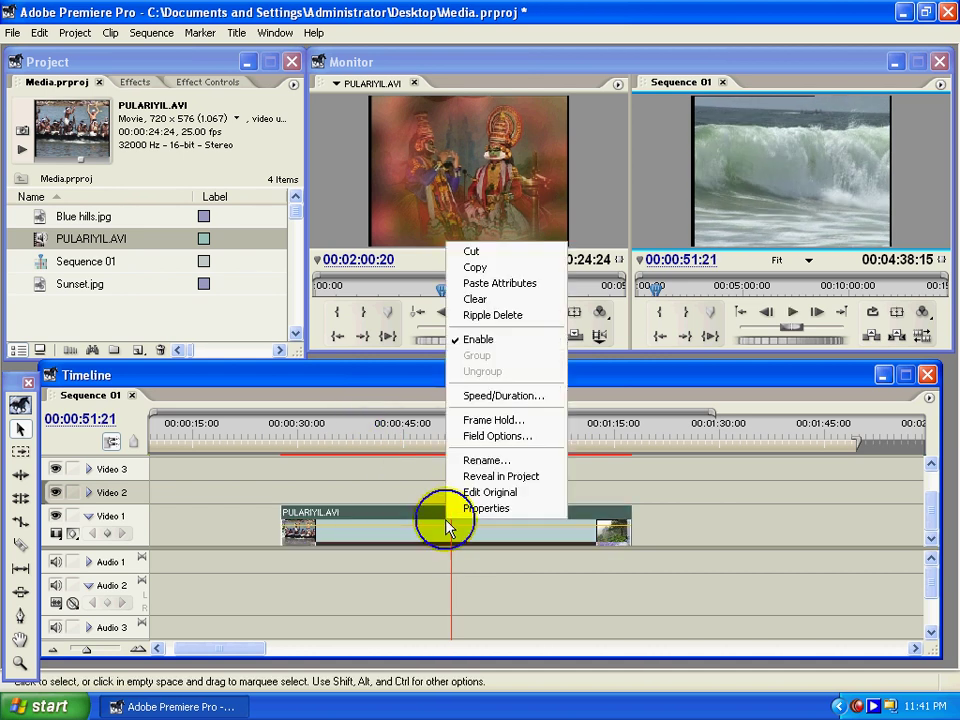
{"action": "left_click", "coordinate": [497, 396]}
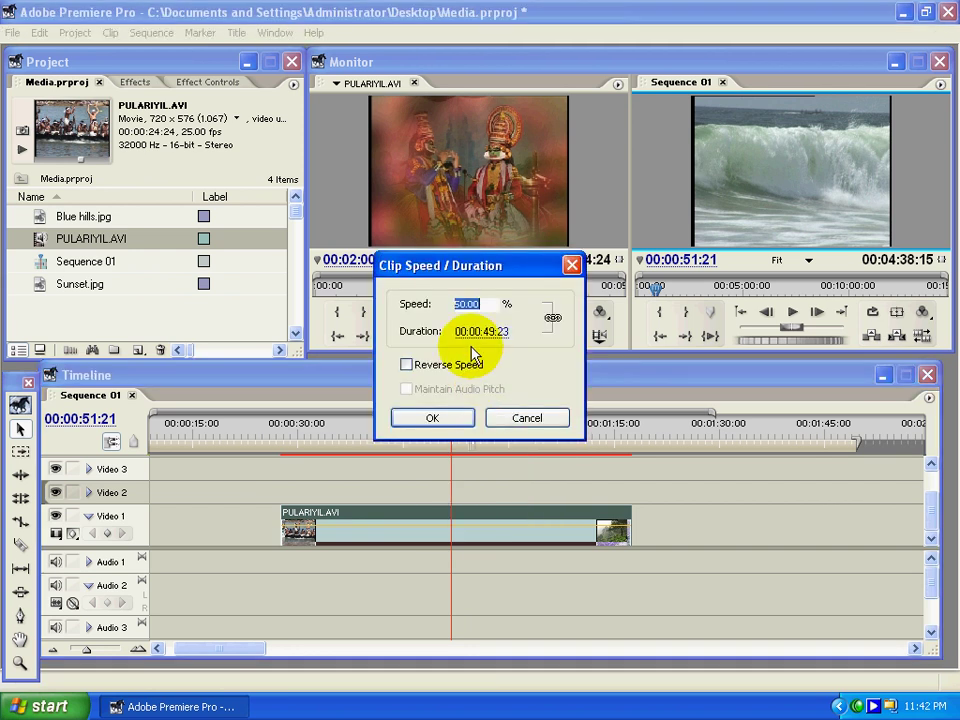
{"action": "left_click", "coordinate": [407, 365]}
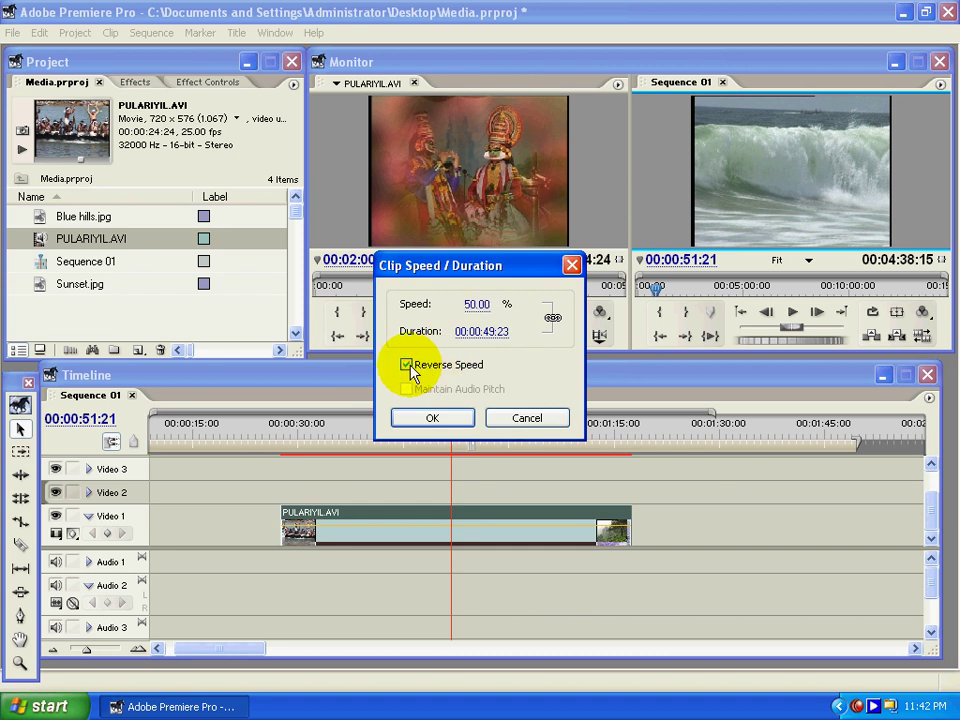
{"action": "left_click", "coordinate": [427, 420]}
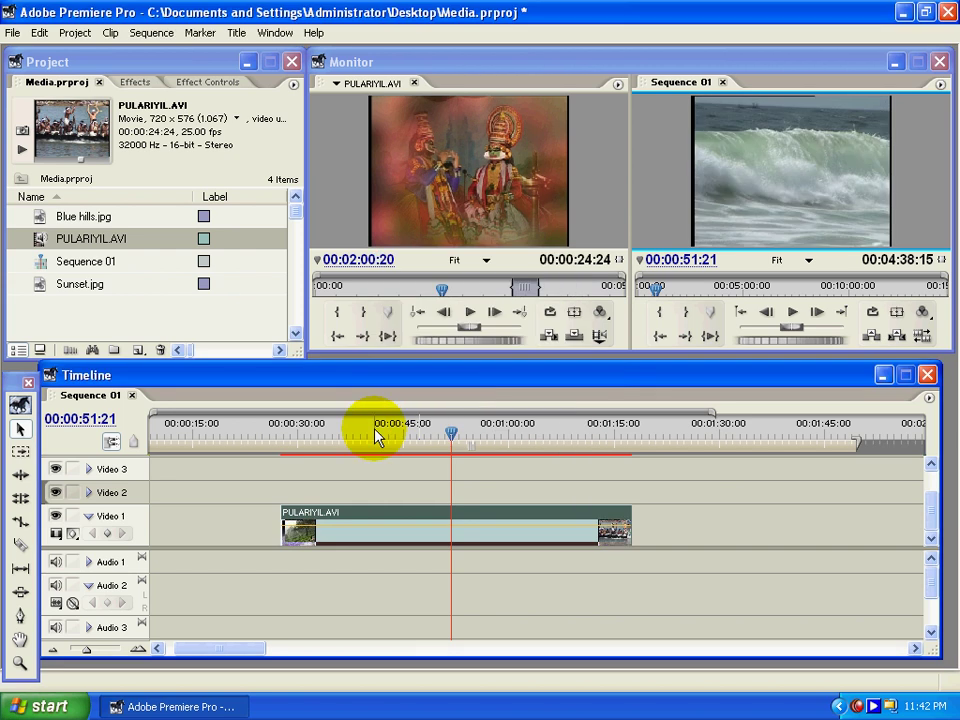
{"action": "left_click_drag", "start_coordinate": [300, 432], "coordinate": [285, 433]}
{"action": "key", "text": "space"}
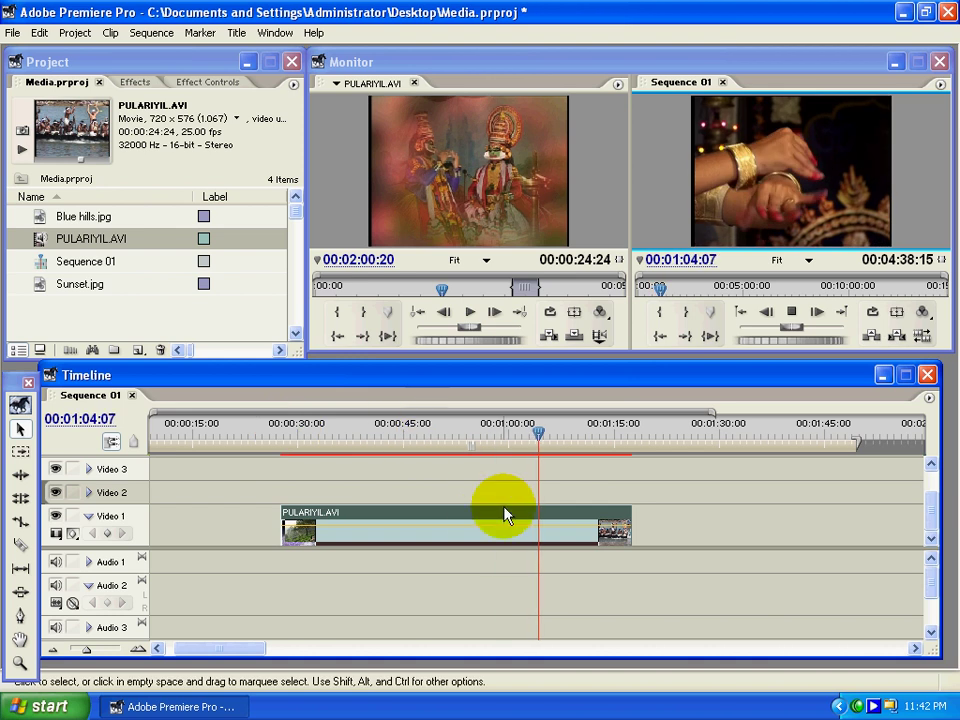
{"action": "key", "text": "space"}
- Set the speed of the PULARIYIL.AVI clip on Video 1 to -100%
{"action": "right_click", "coordinate": [482, 524]}
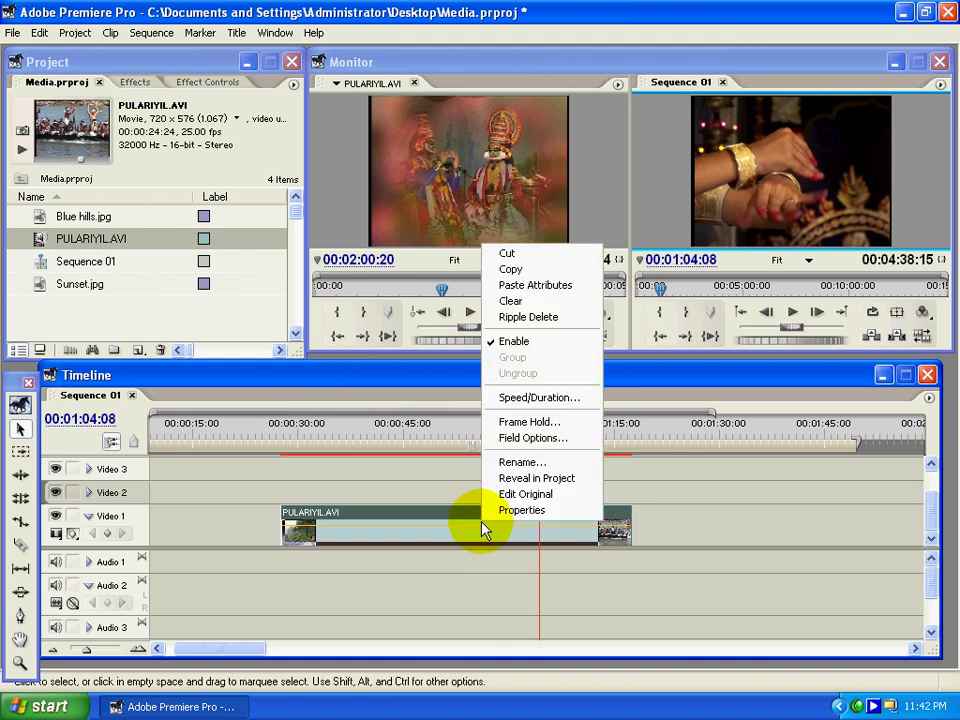
{"action": "left_click", "coordinate": [505, 398]}
{"action": "left_click", "coordinate": [406, 365]}
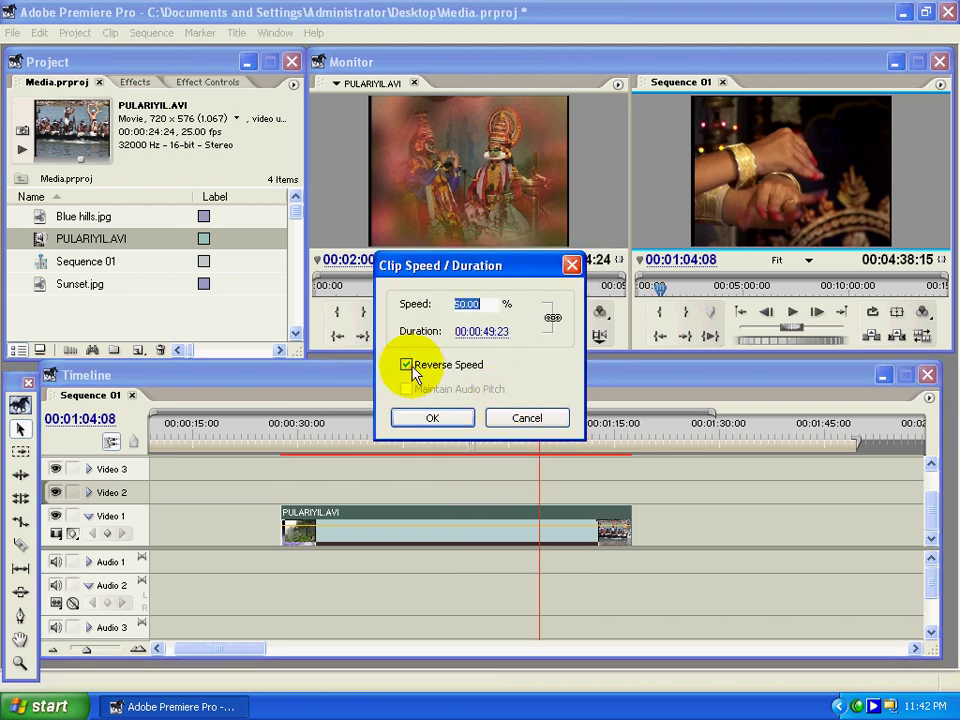
{"action": "left_click", "coordinate": [407, 366]}
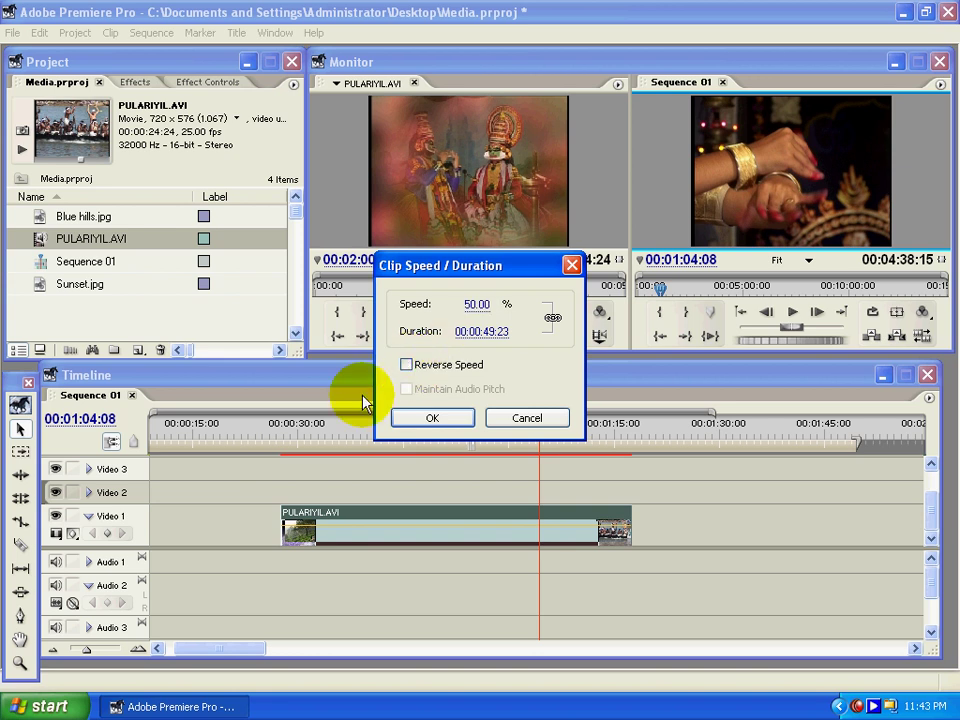
{"action": "left_click", "coordinate": [480, 304]}
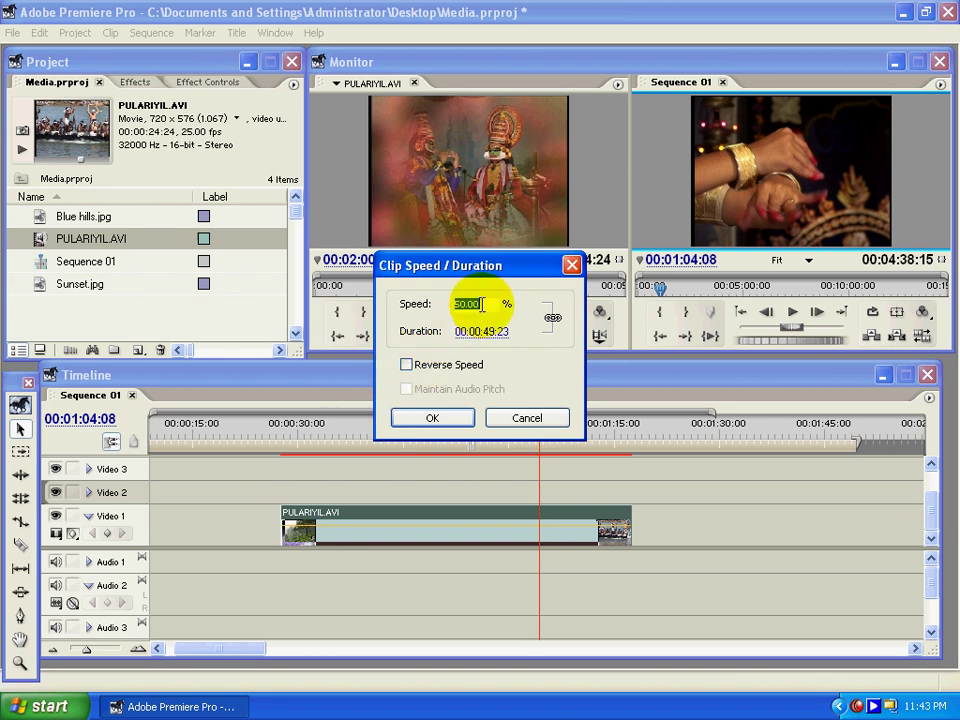
{"action": "left_click", "coordinate": [481, 303]}
{"action": "left_click_drag", "start_coordinate": [481, 303], "coordinate": [418, 312]}
{"action": "key", "text": "BackSpace"}
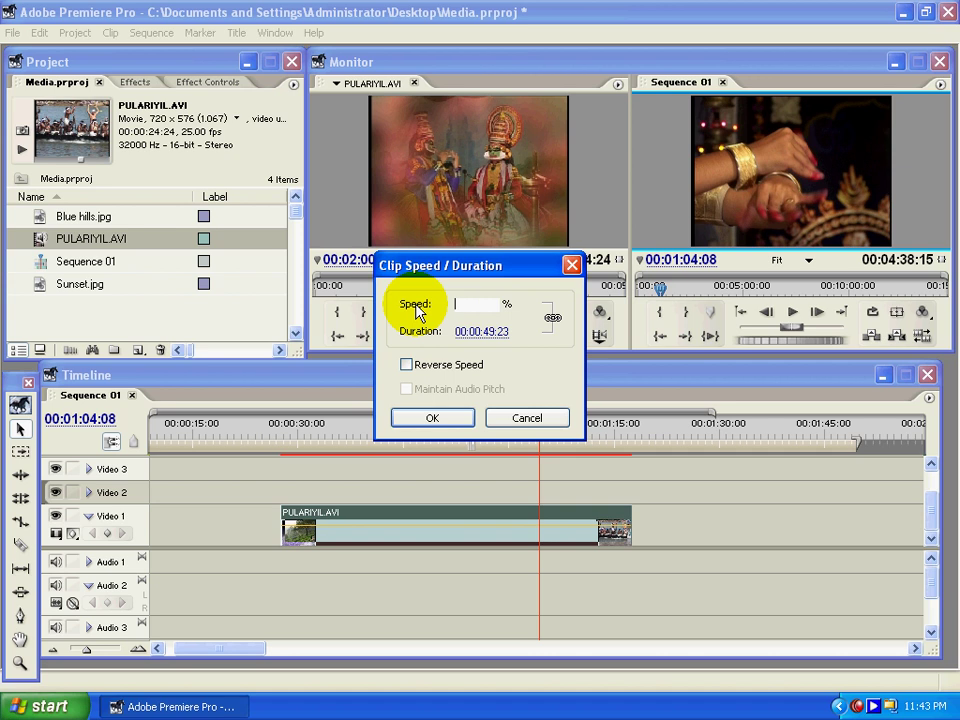
{"action": "type", "text": "-100"}
{"action": "left_click", "coordinate": [416, 305]}
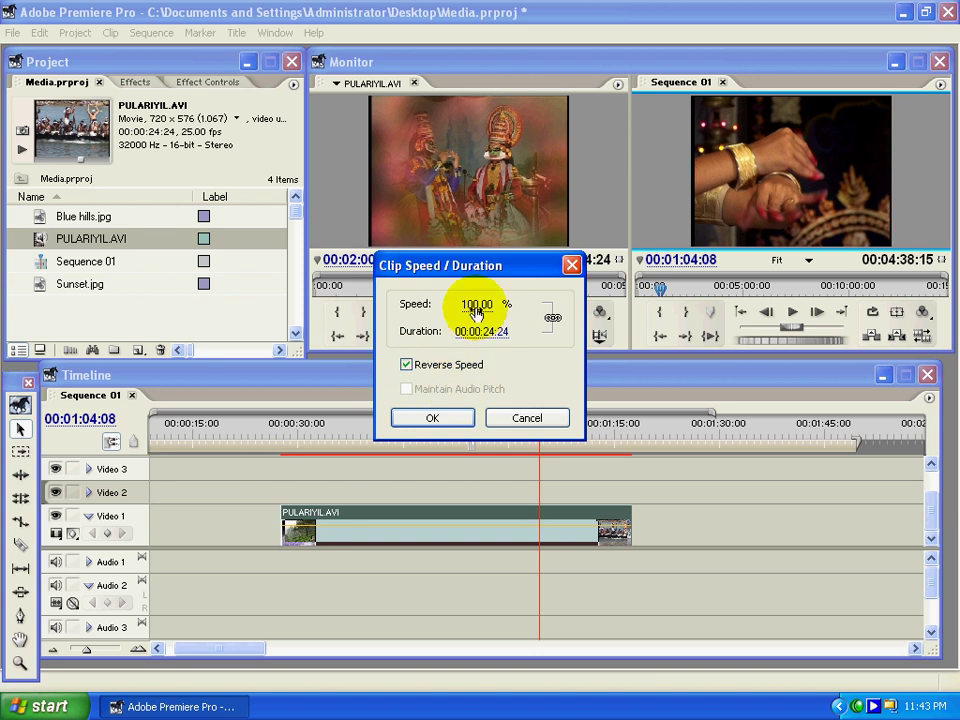
{"action": "left_click", "coordinate": [412, 420]}
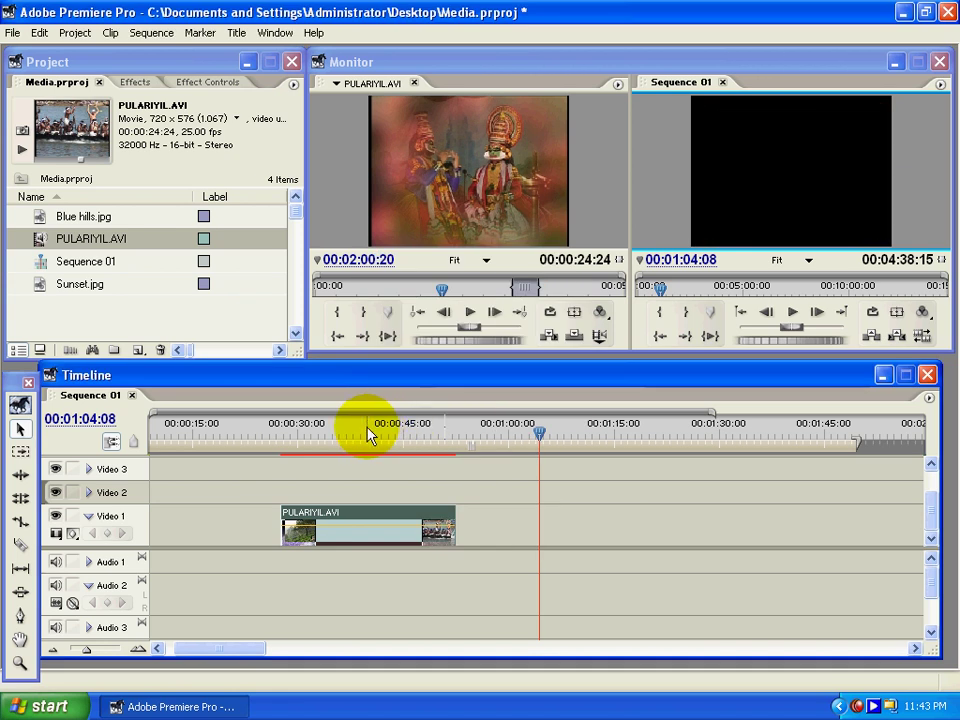
- Play back part of the reversed PULARIYIL.AVI clip in the sequence
{"action": "left_click_drag", "start_coordinate": [369, 433], "coordinate": [367, 433]}
{"action": "key", "text": "space"}
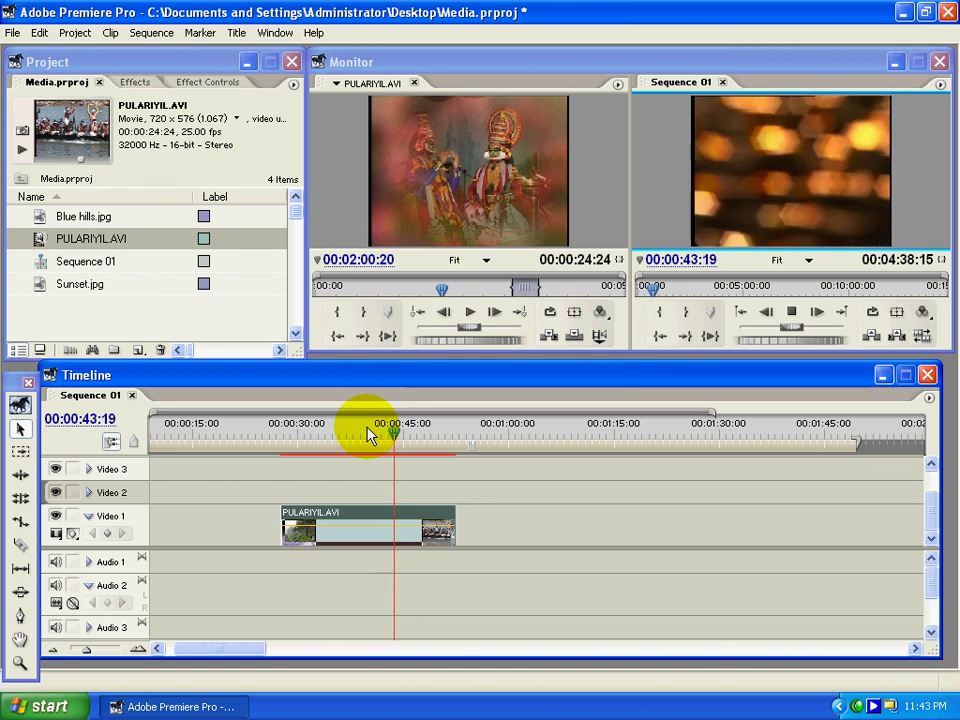
{"action": "key", "text": "space"}
- Mark the source PULARIYIL.AVI with an In point at 00:01:35:08 and an Out point at 00:01:53:03
{"action": "left_click_drag", "start_coordinate": [441, 289], "coordinate": [414, 289]}
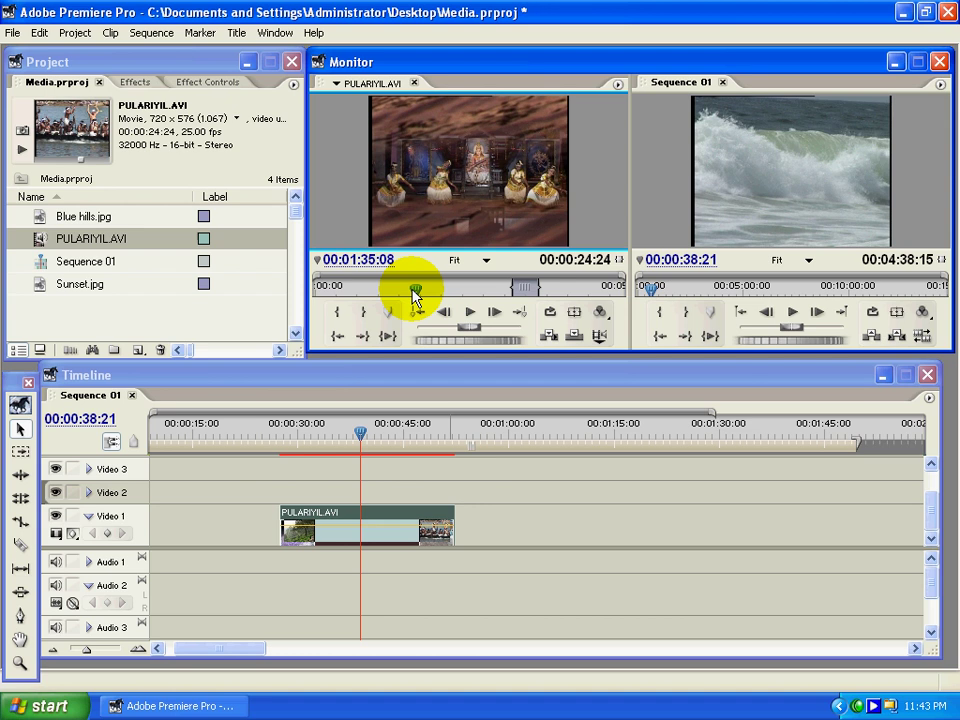
{"action": "key", "text": "i"}
{"action": "left_click_drag", "start_coordinate": [420, 290], "coordinate": [436, 289]}
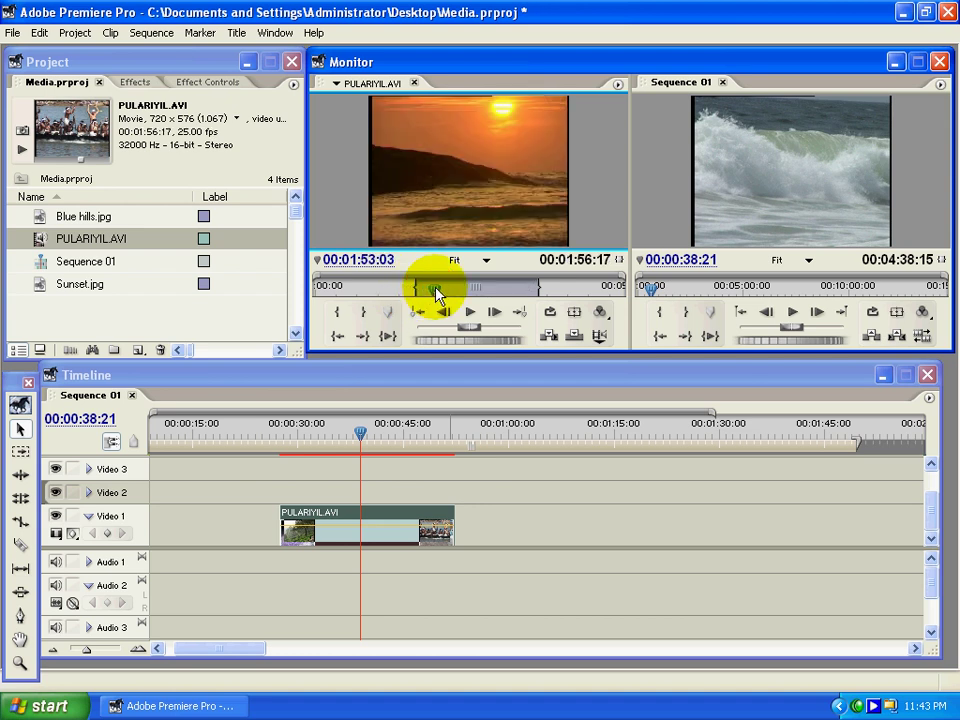
{"action": "key", "text": "o"}
- Place the marked source range as video only on Video 1 twice, at about 00:01:01 and about 00:01:38
{"action": "left_click", "coordinate": [604, 334]}
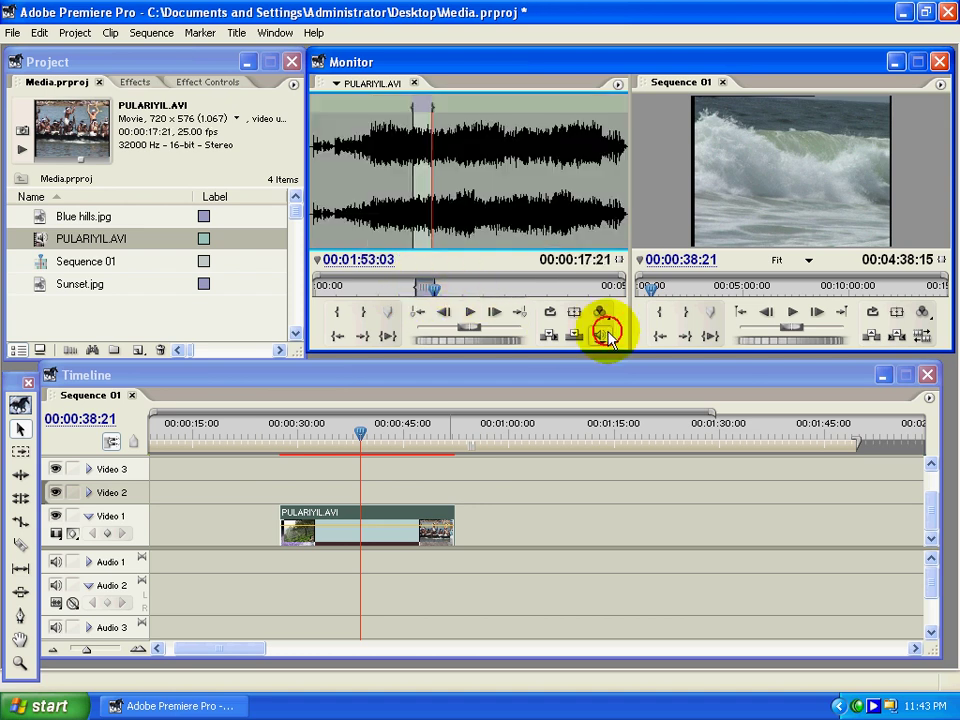
{"action": "left_click", "coordinate": [604, 334]}
{"action": "left_click_drag", "start_coordinate": [514, 235], "coordinate": [516, 534]}
{"action": "left_click_drag", "start_coordinate": [471, 191], "coordinate": [778, 530]}
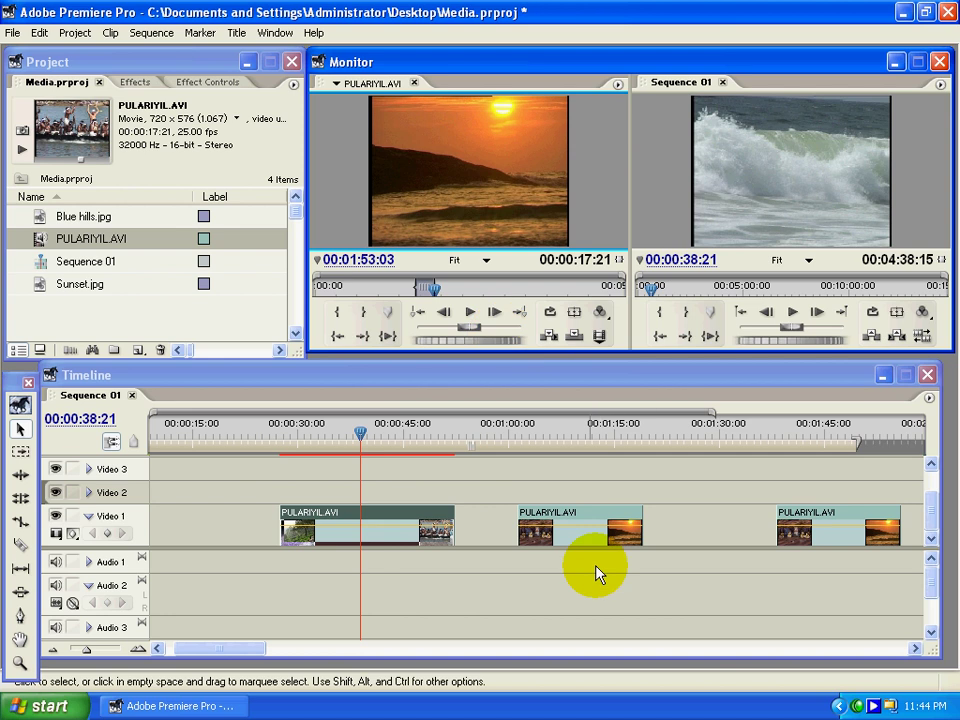
- Deselect the first PULARIYIL.AVI clip and move the sequence playhead to 00:00:25:02
{"action": "left_click", "coordinate": [407, 521]}
{"action": "left_click", "coordinate": [308, 465]}
{"action": "left_click_drag", "start_coordinate": [296, 425], "coordinate": [257, 493]}
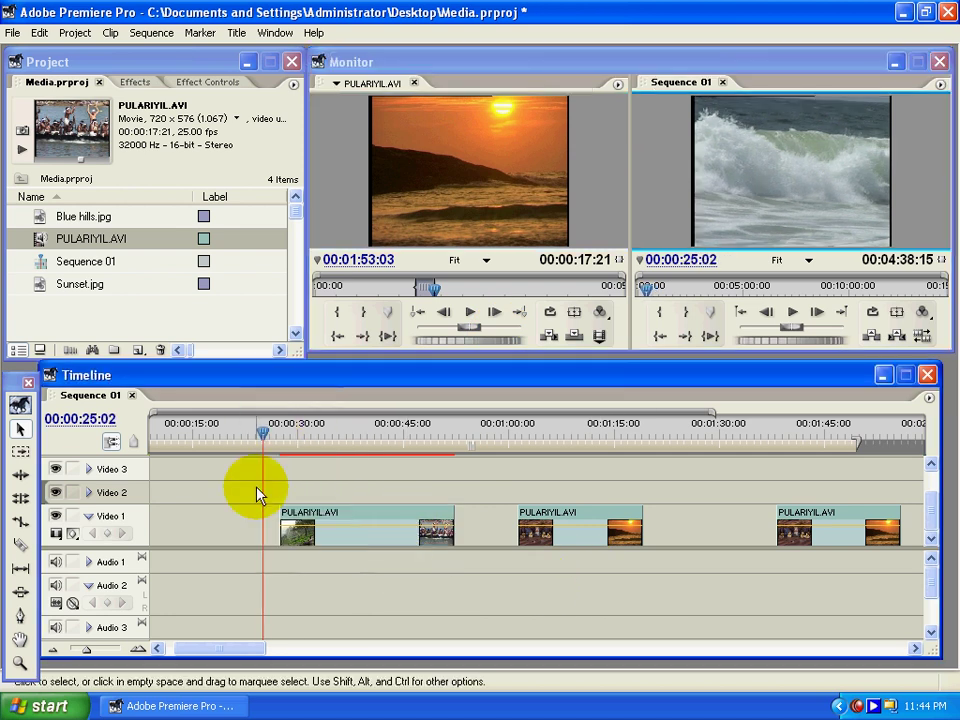
- Select the PULARIYIL.AVI clips on Video 1 singly and all three together, and clear the selection
{"action": "left_click", "coordinate": [223, 514]}
{"action": "left_click", "coordinate": [352, 505]}
{"action": "left_click", "coordinate": [553, 525]}
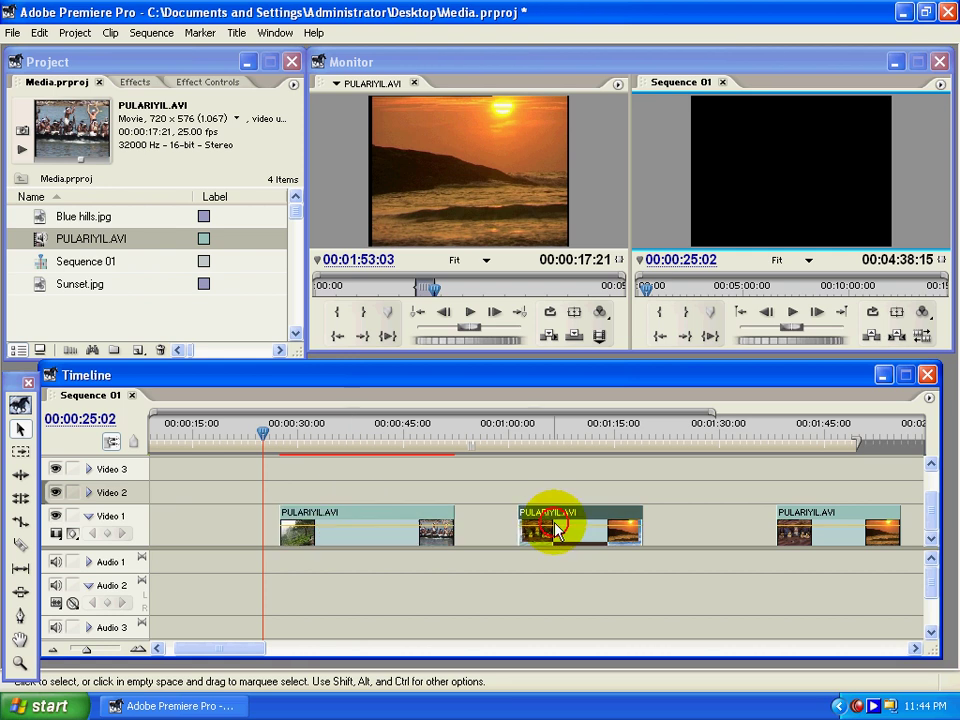
{"action": "left_click", "coordinate": [330, 530]}
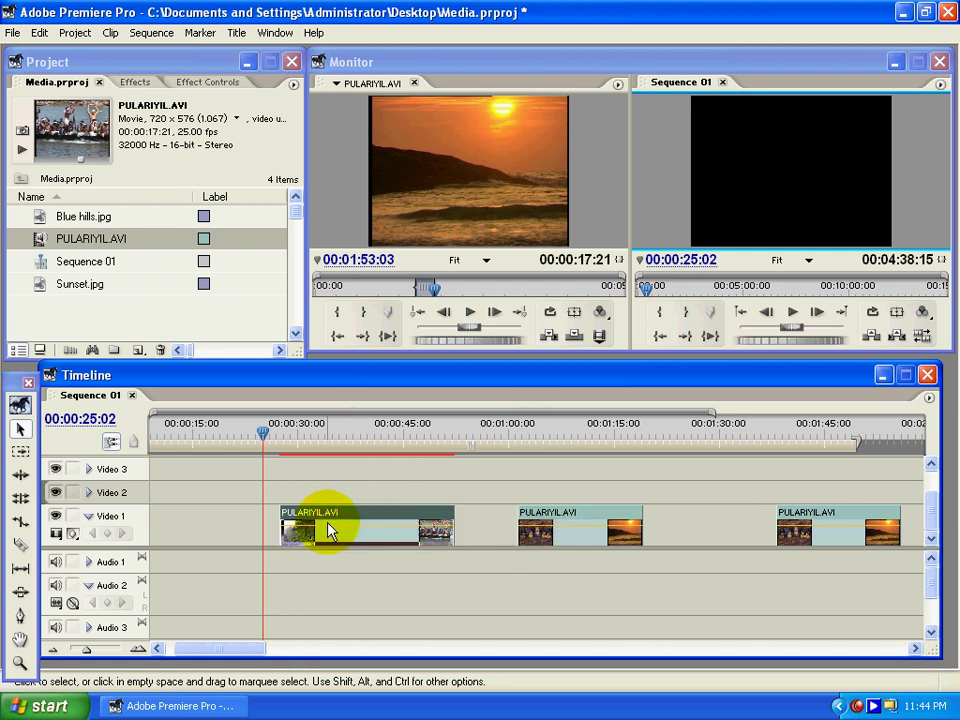
{"action": "left_click", "coordinate": [540, 520], "text": "shift"}
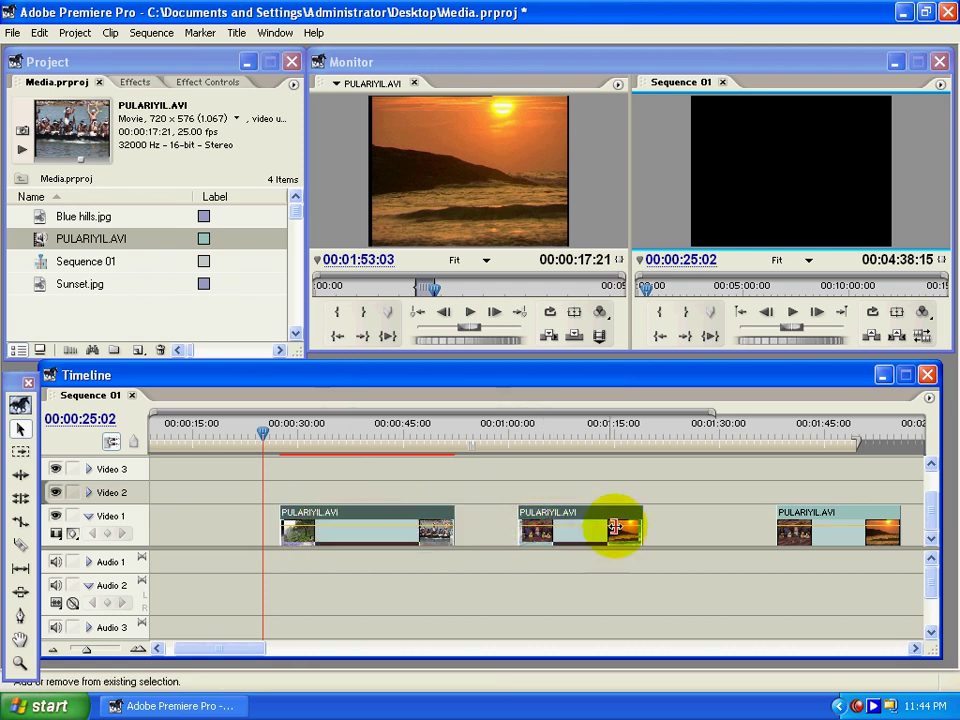
{"action": "left_click", "coordinate": [804, 525], "text": "shift"}
{"action": "left_click", "coordinate": [487, 528]}
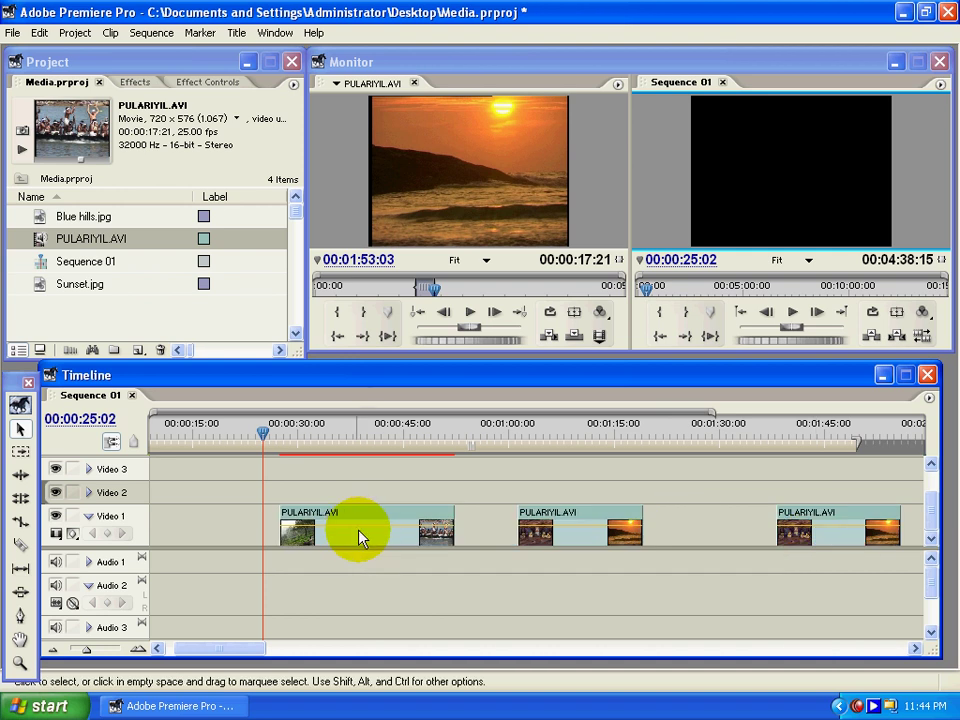
- Select all three PULARIYIL.AVI clips on Video 1 together and group them
{"action": "key", "text": "shift"}
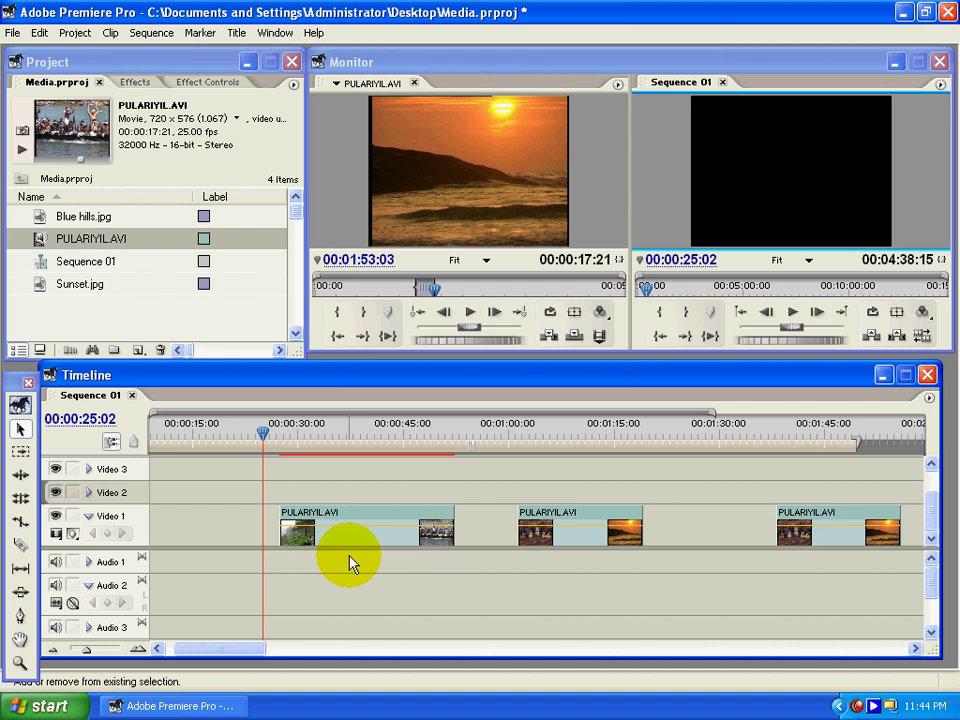
{"action": "left_click", "coordinate": [353, 527], "text": "shift"}
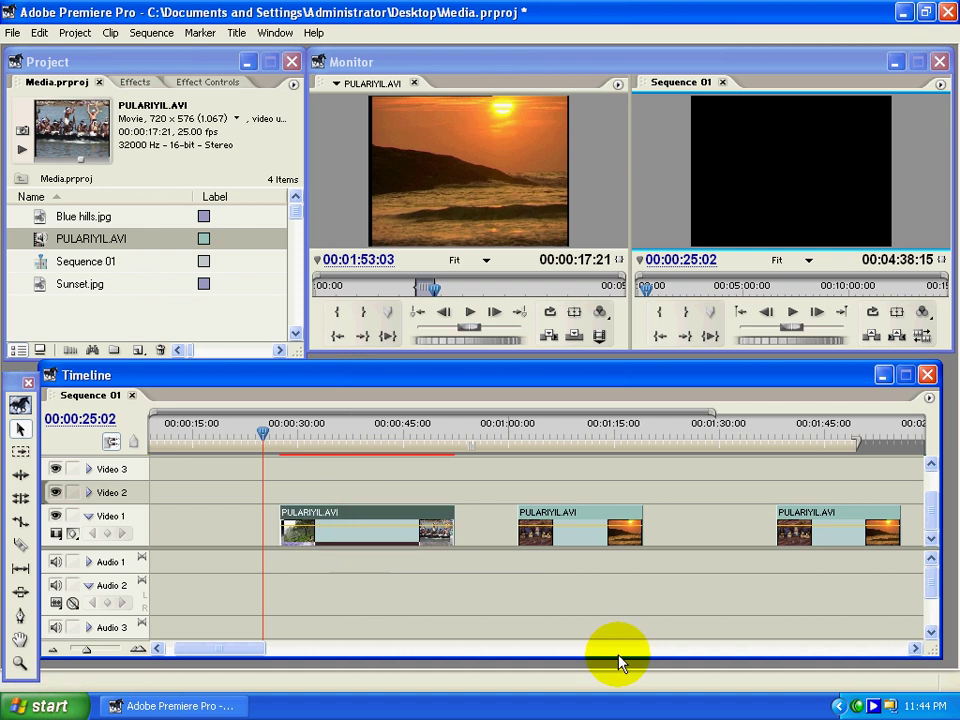
{"action": "left_click", "coordinate": [574, 533], "text": "shift"}
{"action": "left_click", "coordinate": [797, 533], "text": "shift"}
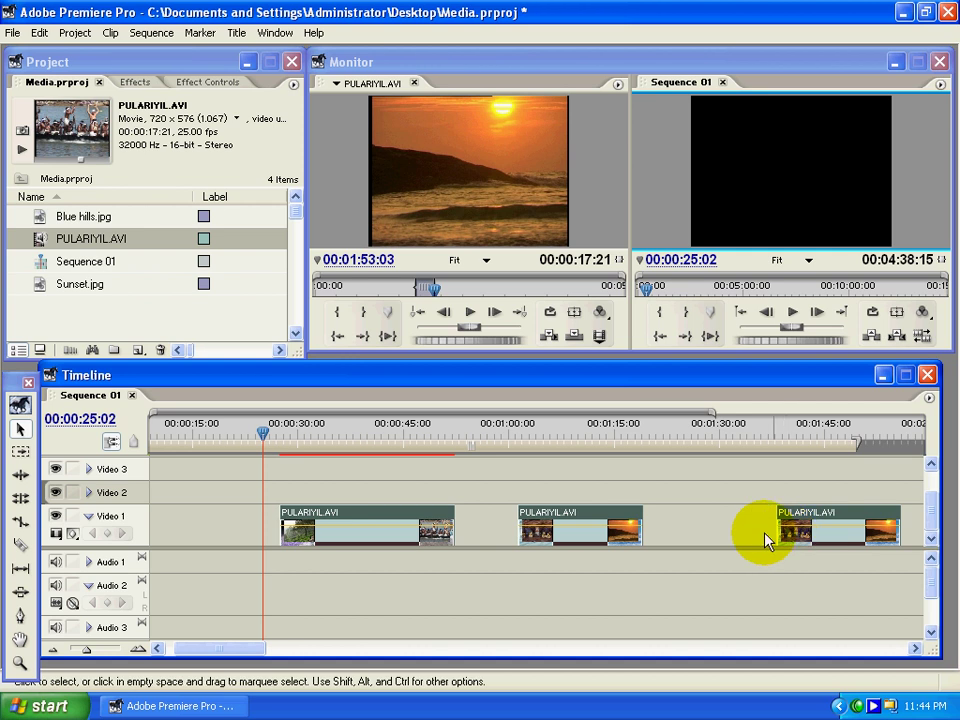
{"action": "right_click", "coordinate": [531, 534]}
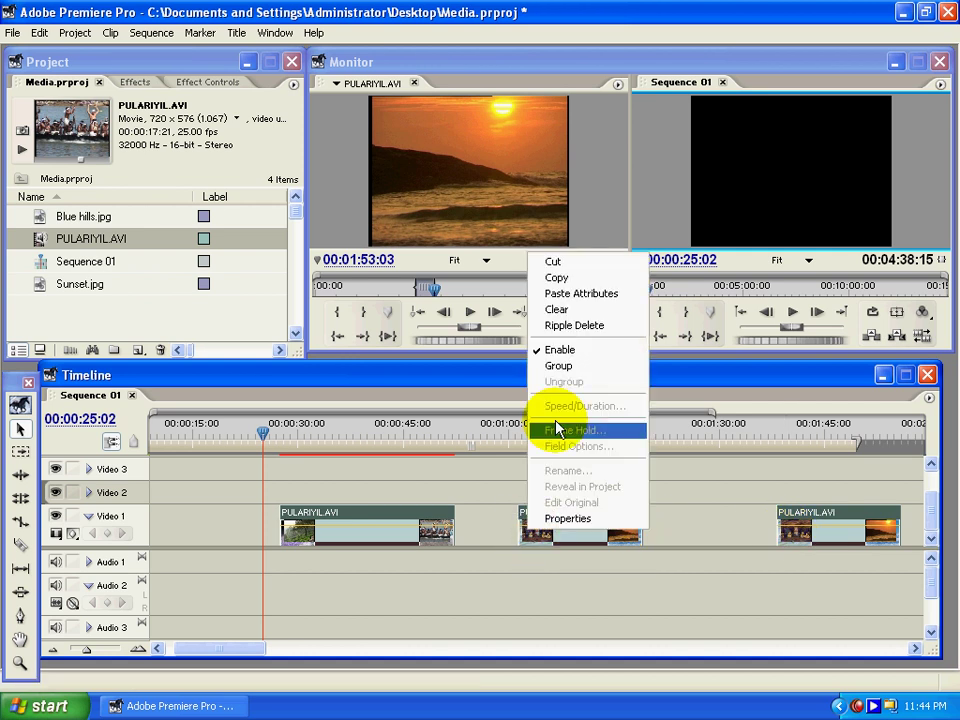
{"action": "left_click", "coordinate": [557, 368]}
- Clear the selection and move the grouped clips earlier on Video 1 so the first clip starts at 00:00:20:24
{"action": "left_click", "coordinate": [447, 570]}
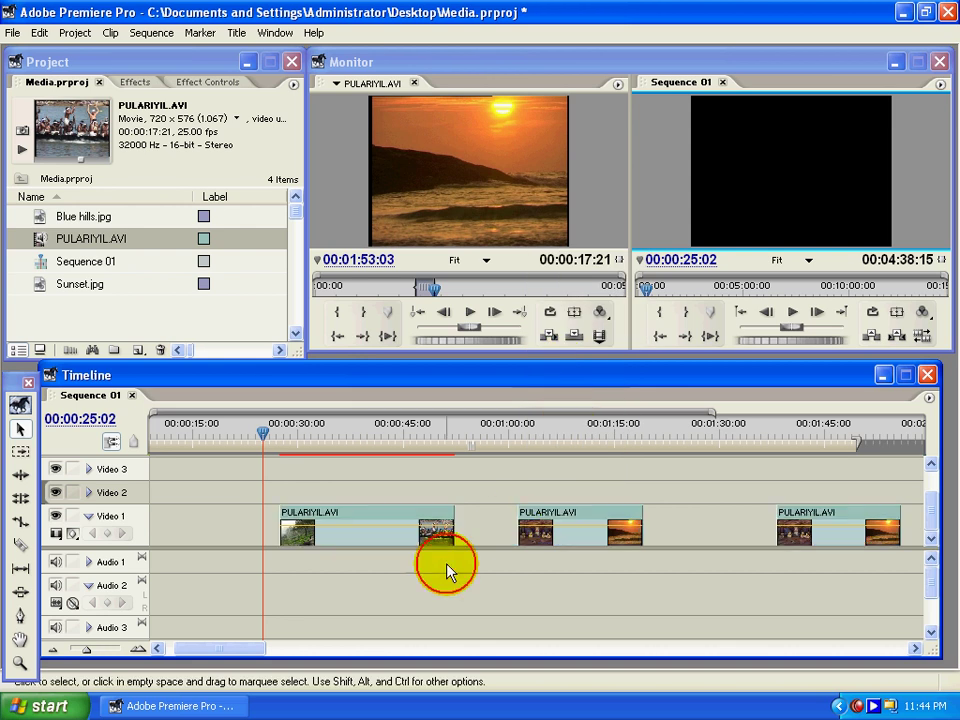
{"action": "mouse_move", "coordinate": [416, 526]}
{"action": "left_mouse_down"}
{"action": "mouse_move", "coordinate": [368, 527]}
{"action": "mouse_move", "coordinate": [429, 521]}
{"action": "mouse_move", "coordinate": [399, 524]}
{"action": "left_mouse_up"}
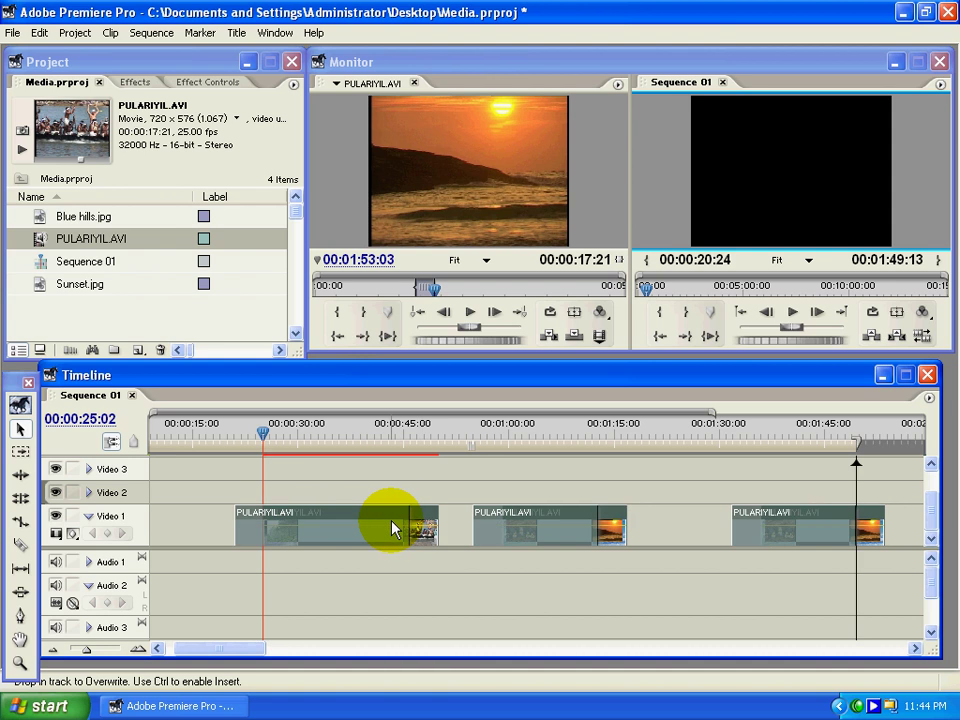
{"action": "left_click_drag", "start_coordinate": [495, 528], "coordinate": [526, 528]}
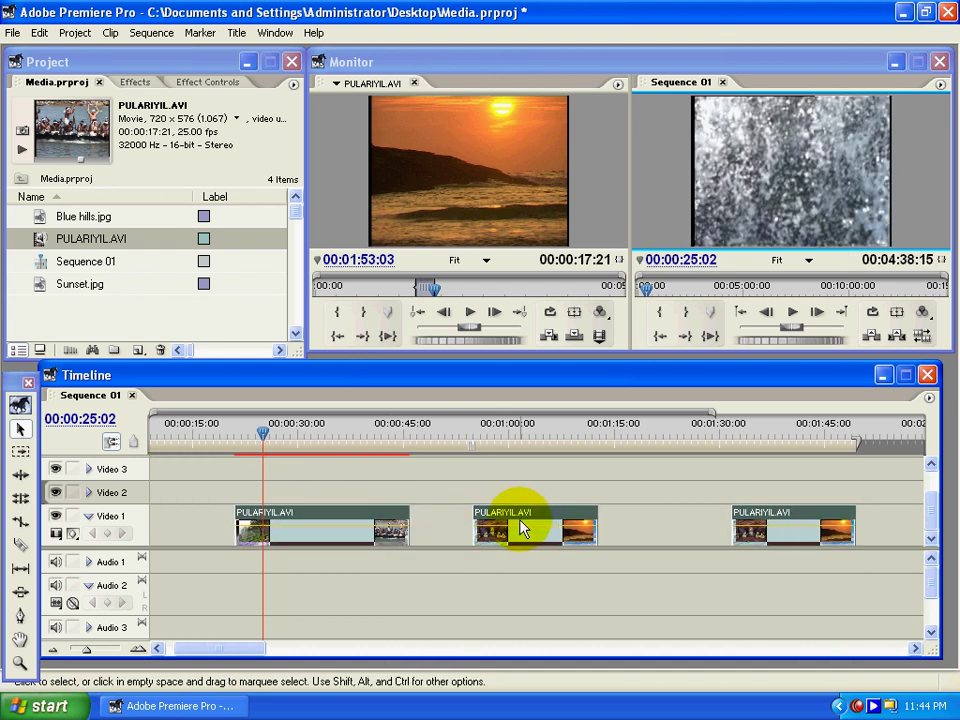
- Ungroup the three clips and move the first to start at about 00:00:13 and the second at about 00:00:46, each separately
{"action": "right_click", "coordinate": [375, 537]}
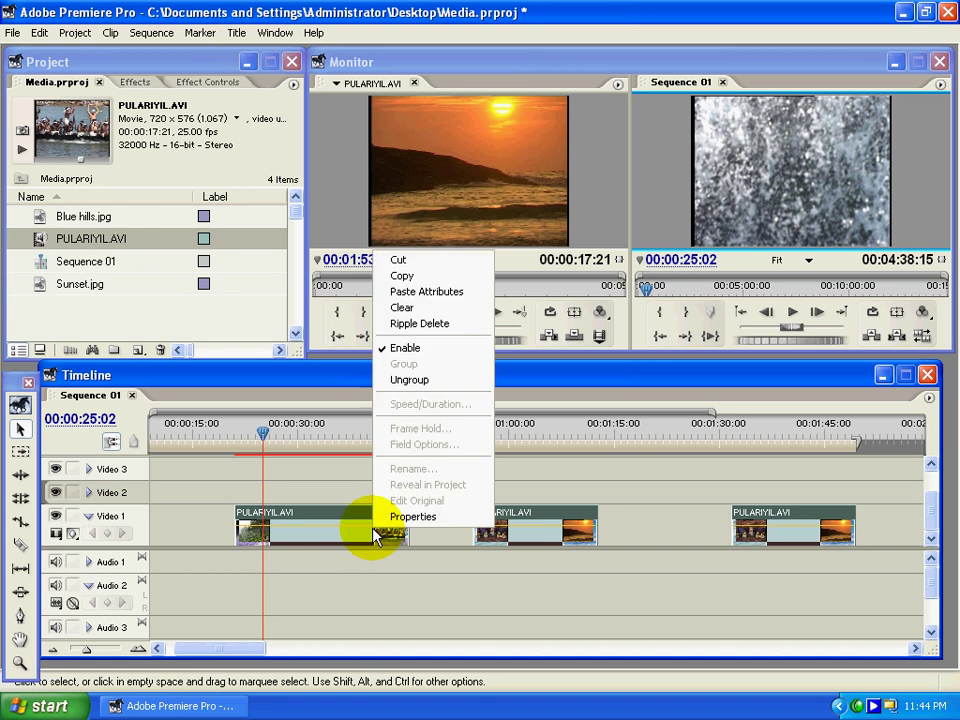
{"action": "left_click", "coordinate": [404, 390]}
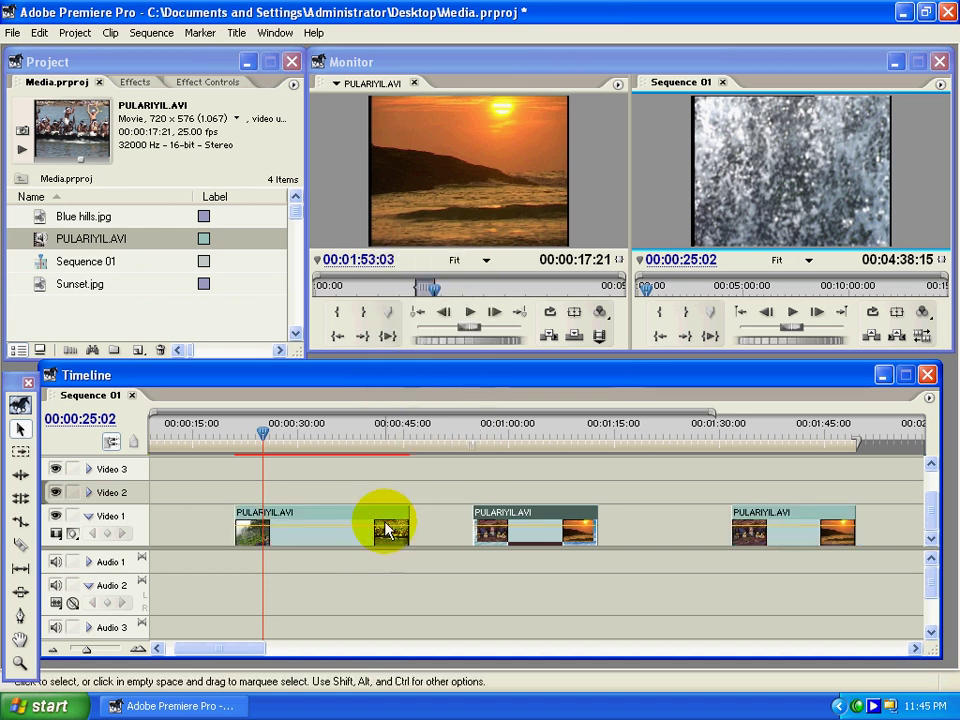
{"action": "left_click_drag", "start_coordinate": [385, 530], "coordinate": [326, 530]}
{"action": "left_click_drag", "start_coordinate": [509, 520], "coordinate": [441, 518]}
{"action": "left_click", "coordinate": [797, 518]}
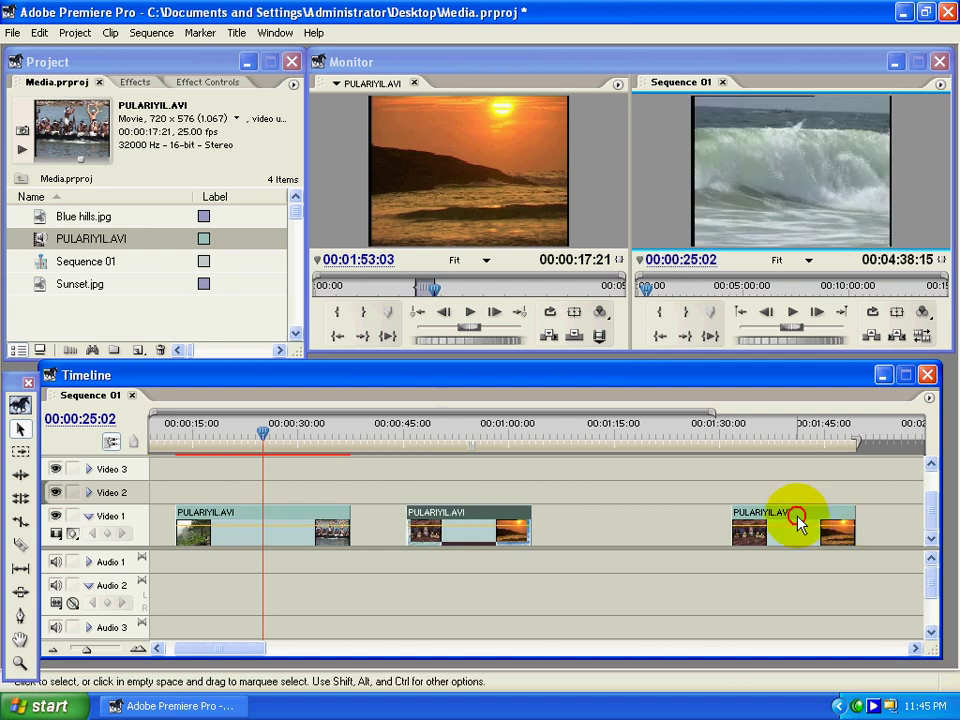